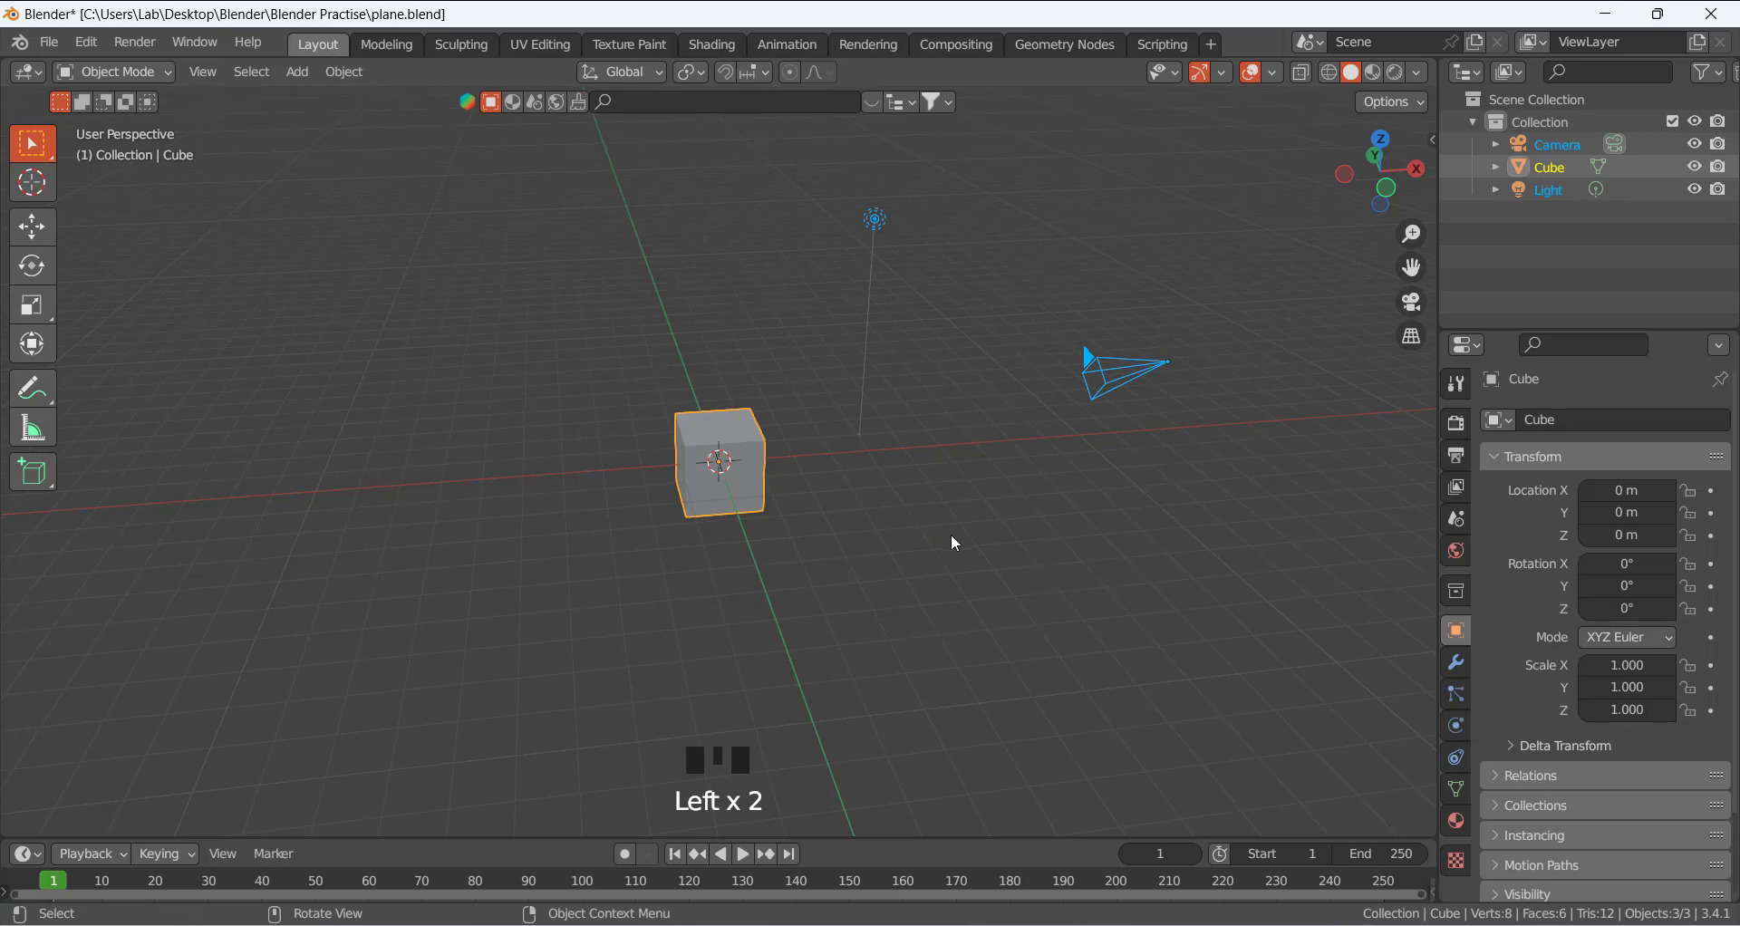
Delete the default camera, cube and light, and add a mesh circle with 8 vertices at the origin.
key("x")
left_click(957, 543)
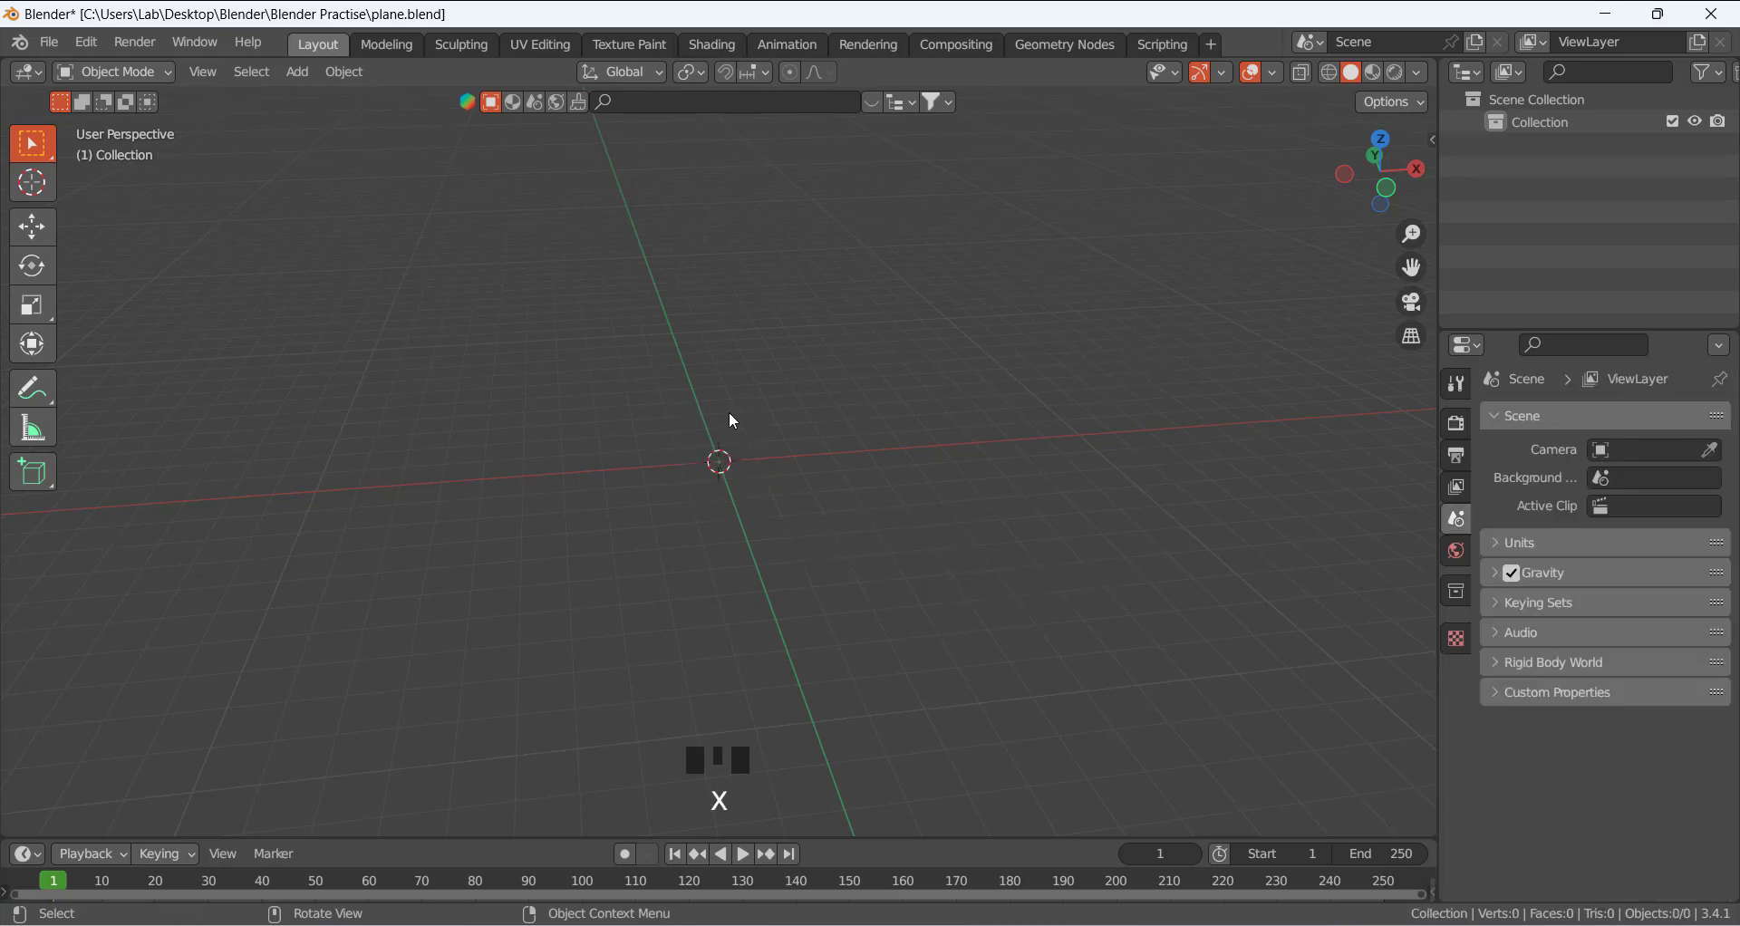
key("shift+a")
mouse_move(794, 464)
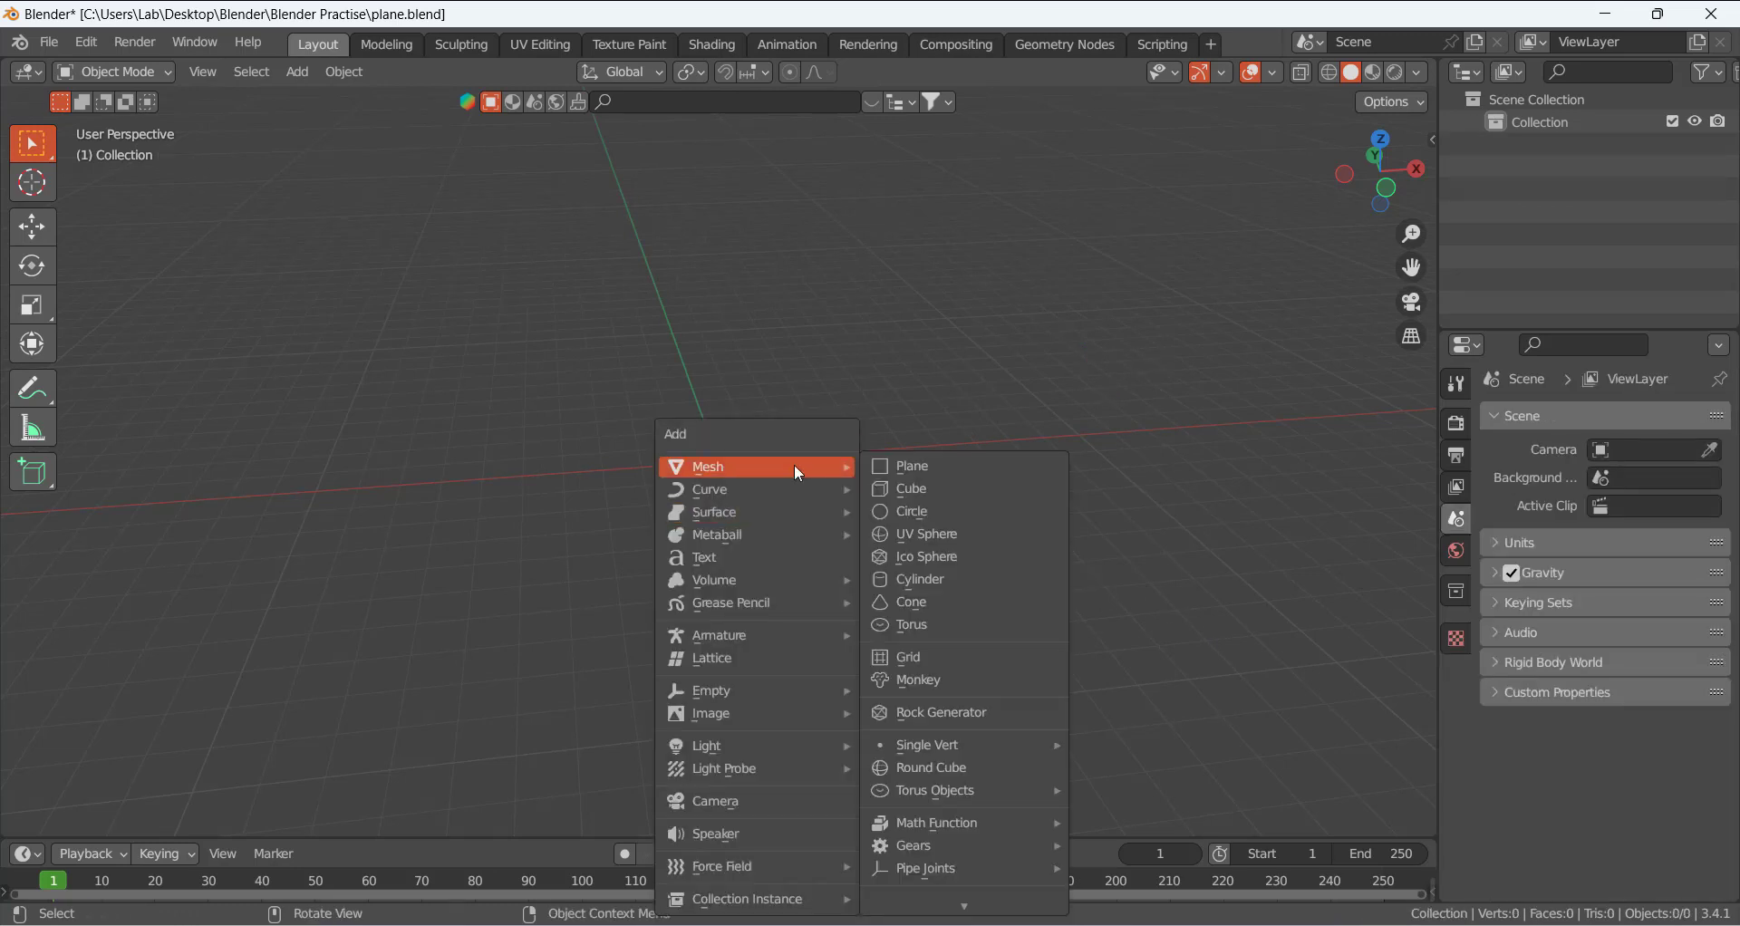
left_click(931, 513)
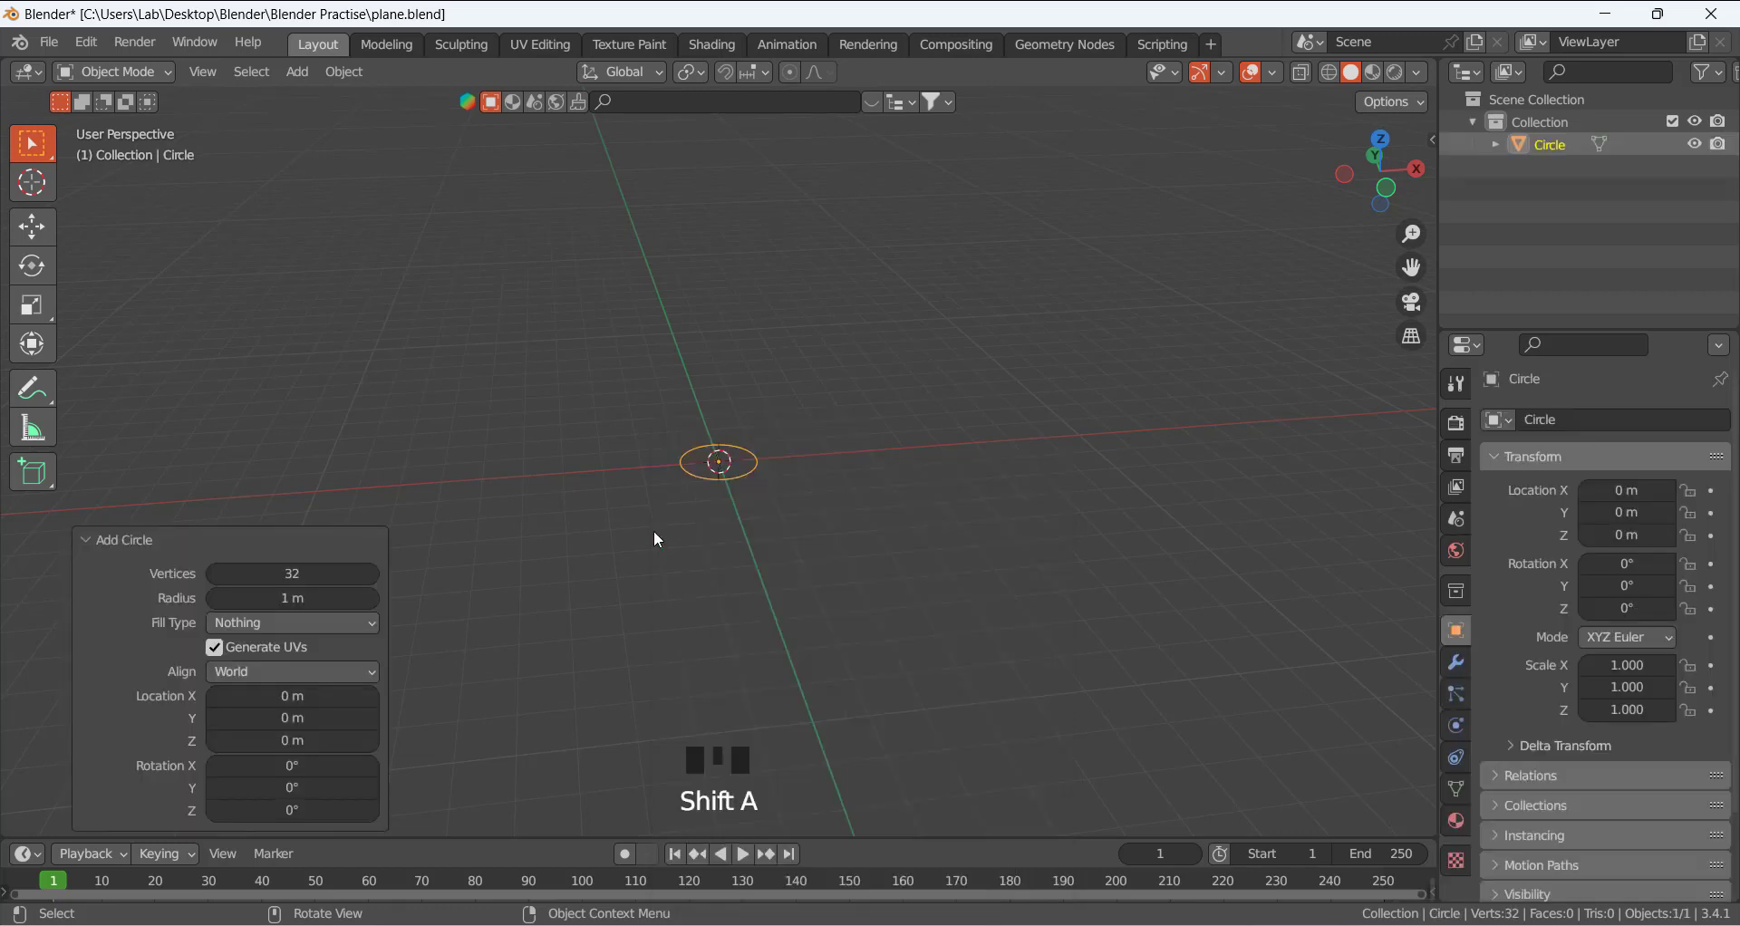
left_click(268, 574)
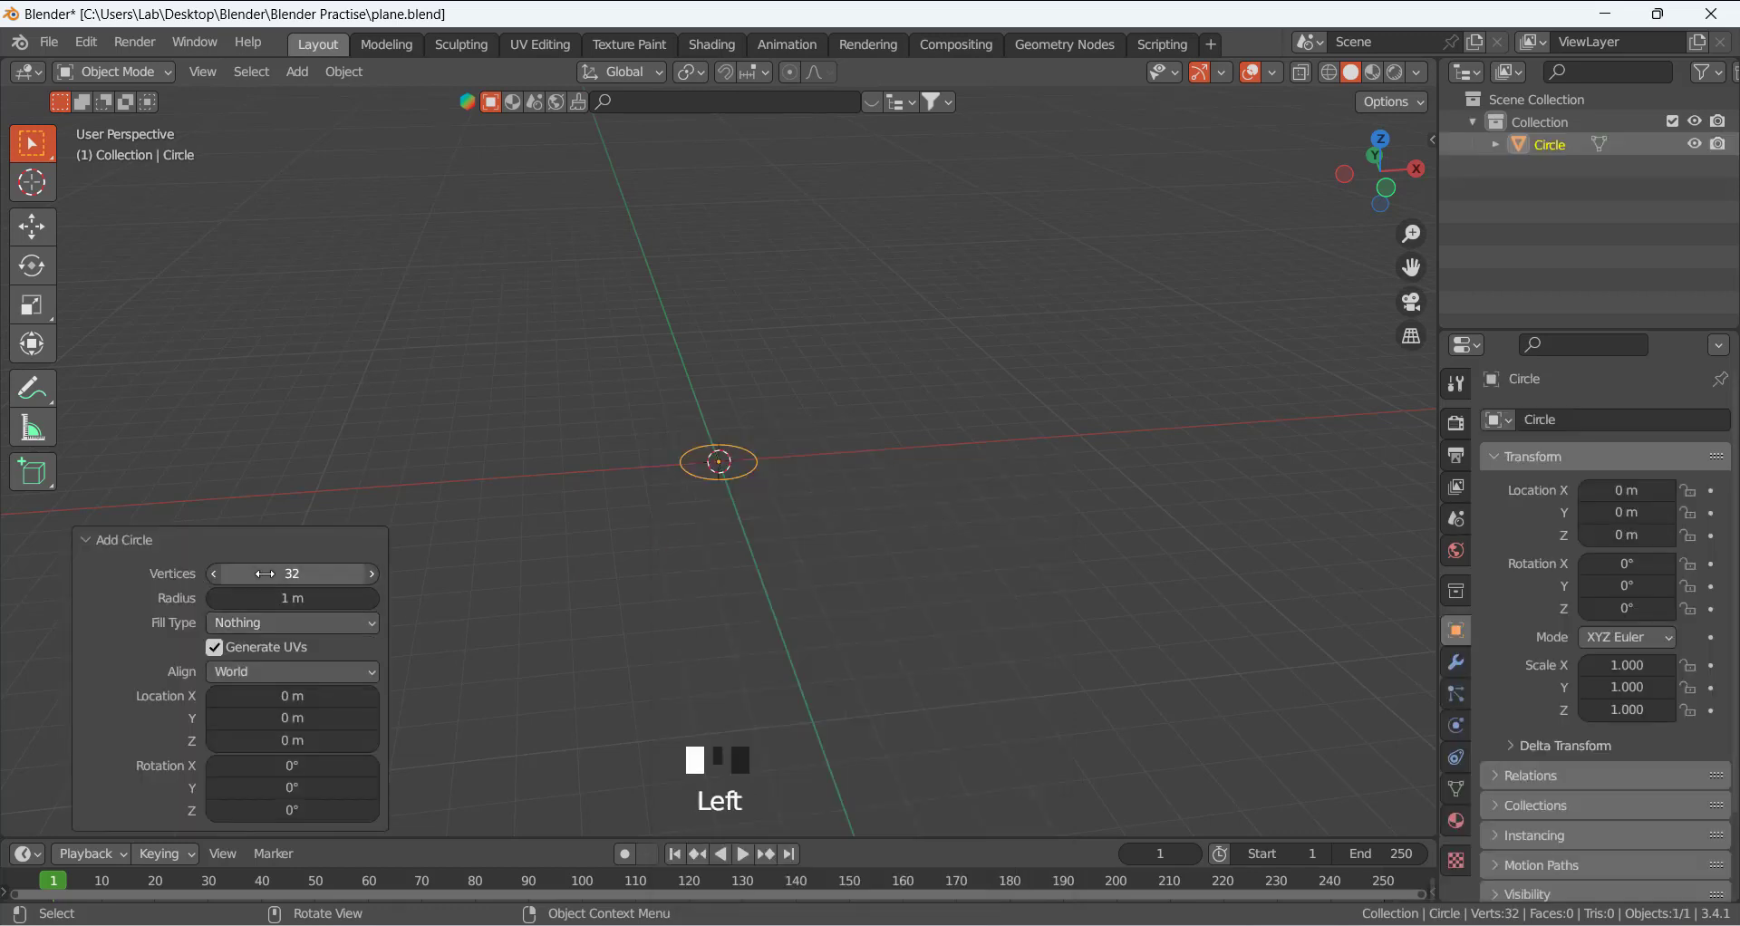
type("8")
key("Return")
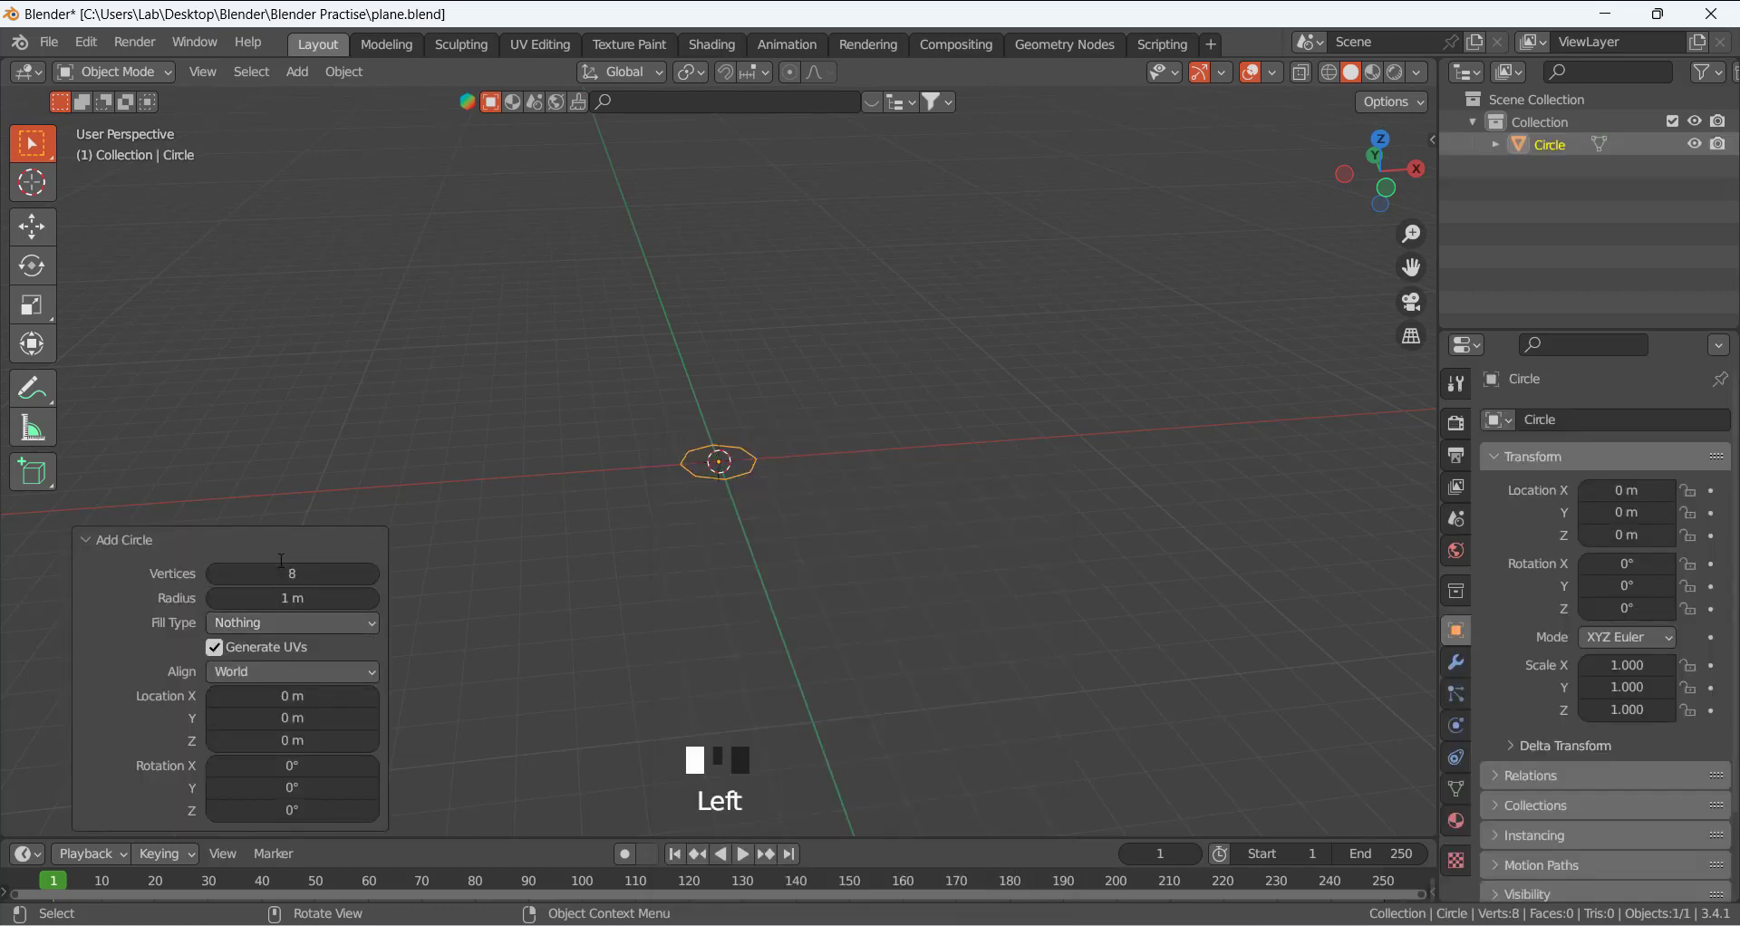
scroll(787, 497, "up", 3)
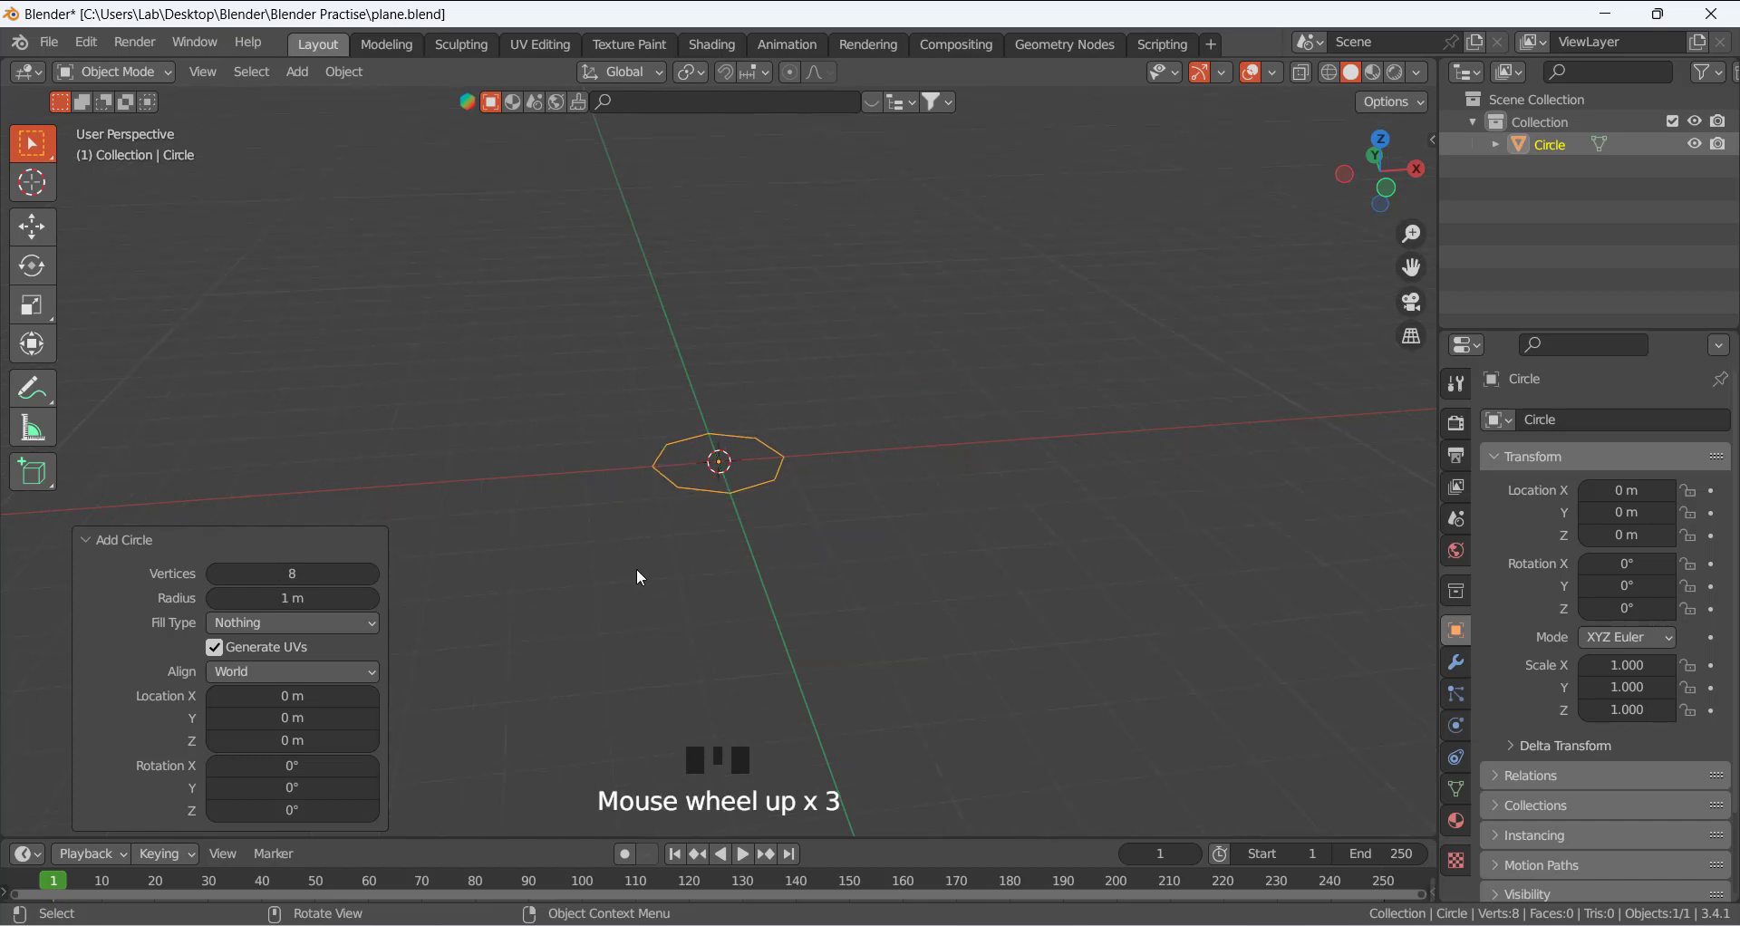
left_click(774, 547)
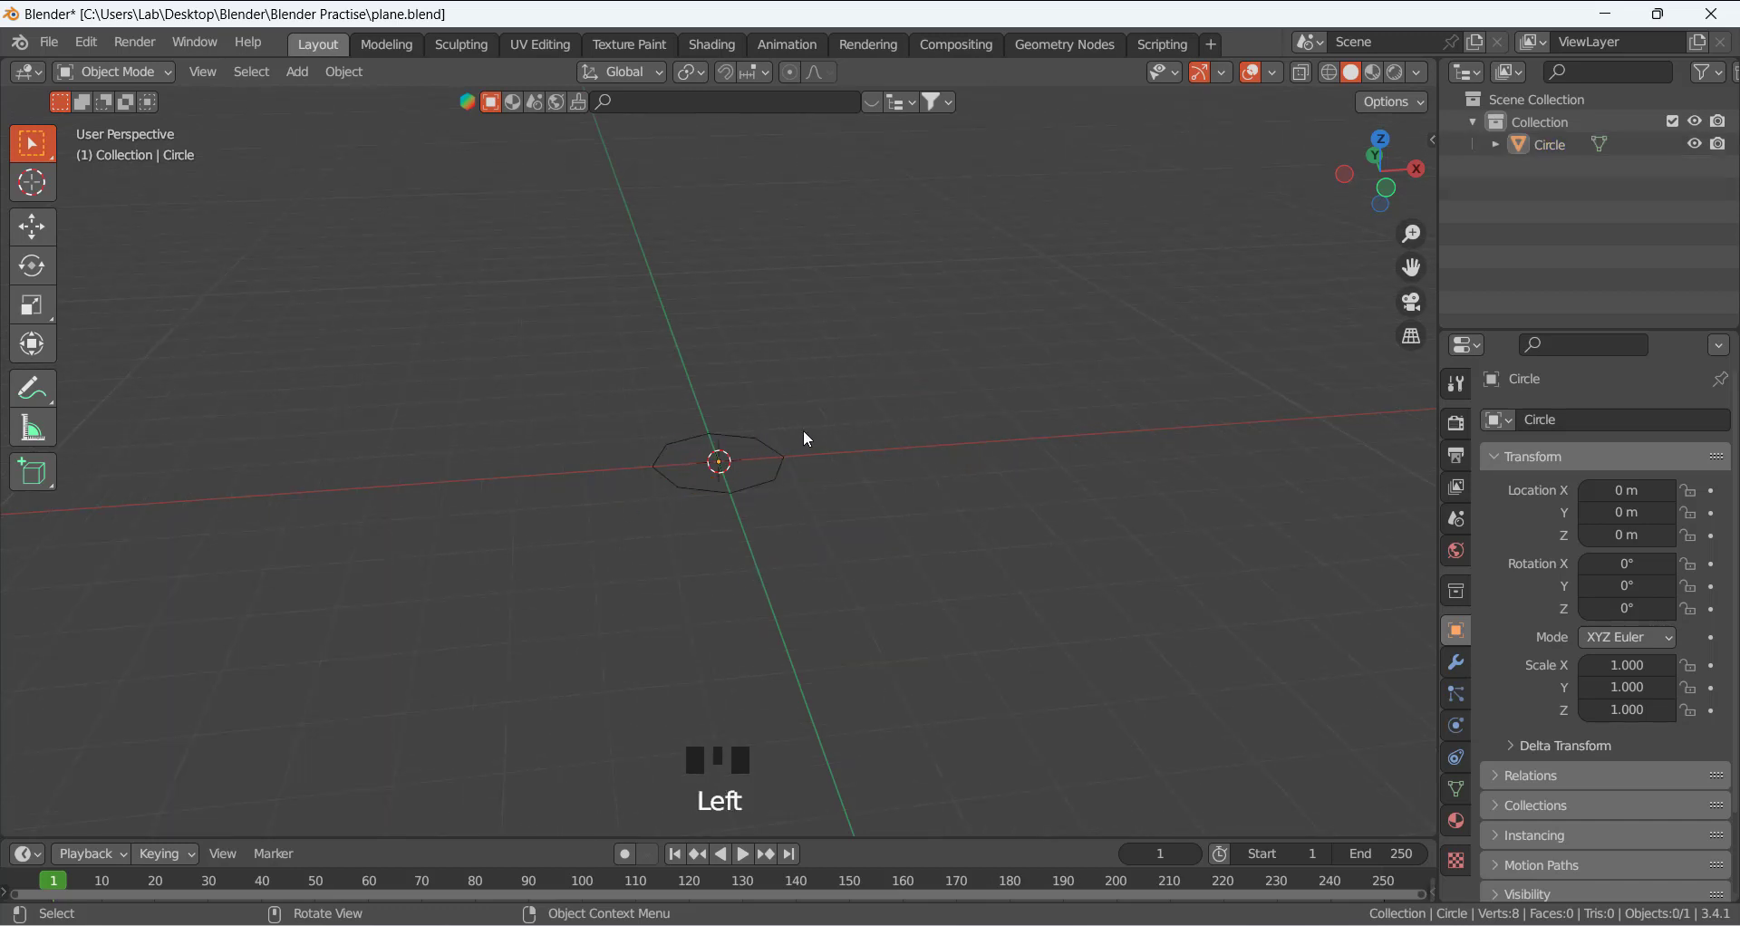
Select the circle and rotate it 90° about the global X axis so it stands upright.
mouse_move(803, 429)
middle_mouse_down()
mouse_move(683, 488)
mouse_move(776, 448)
middle_mouse_up()
left_click(771, 448)
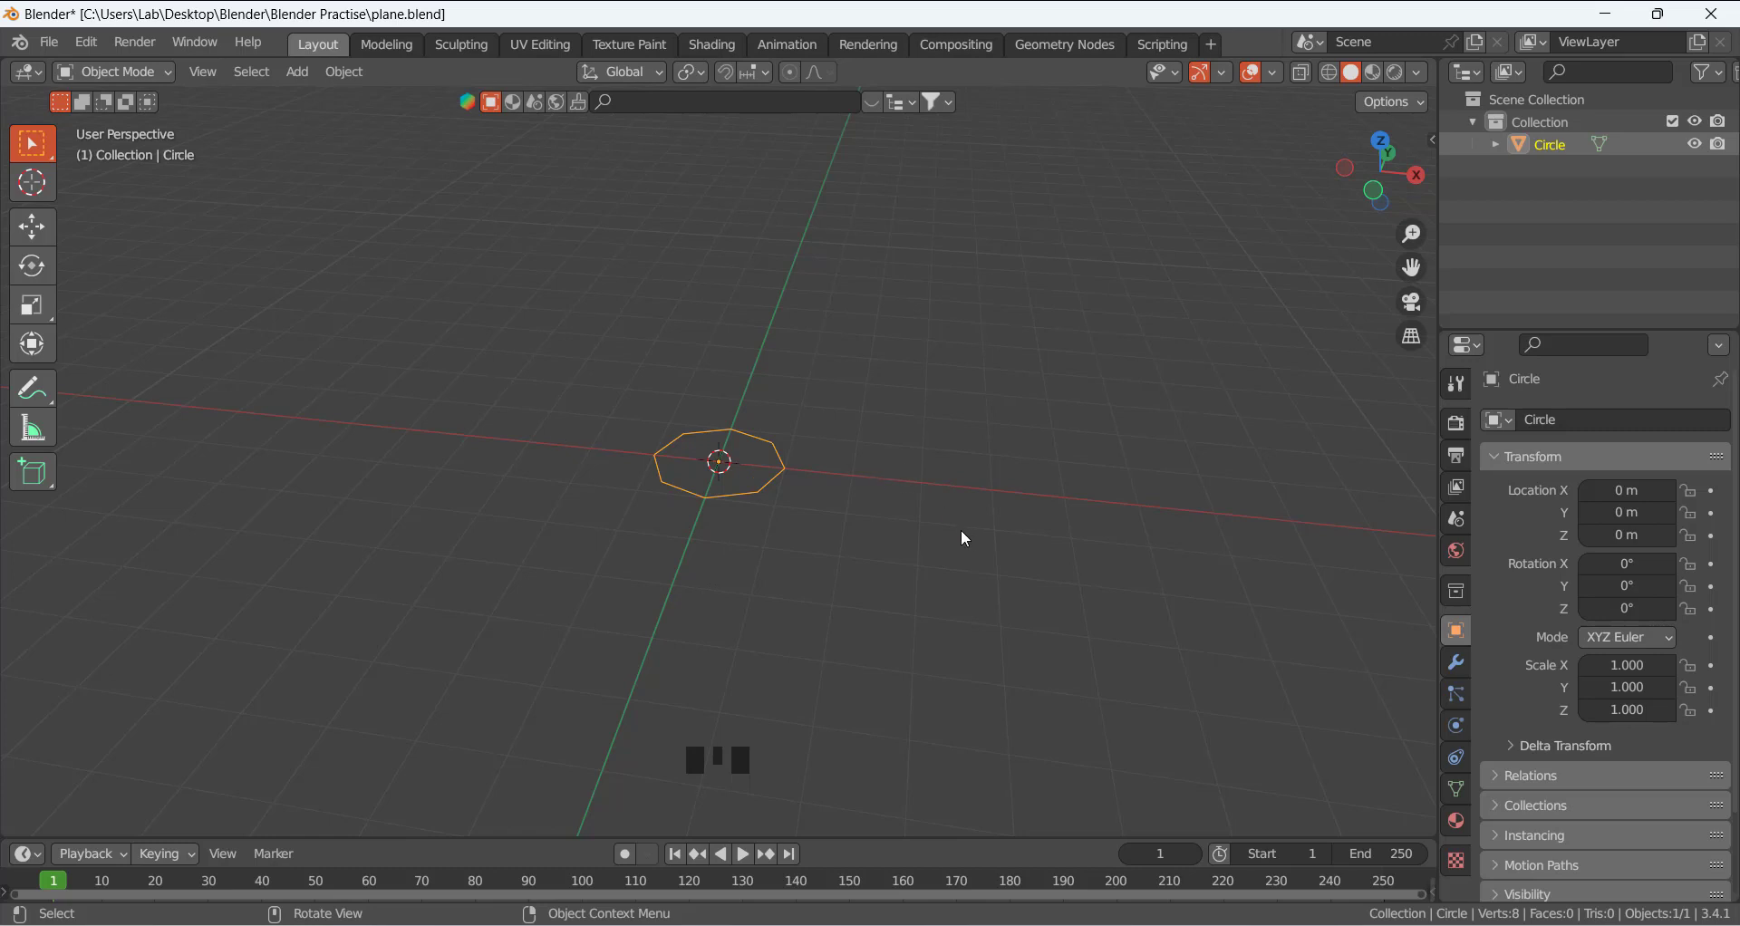
key("r")
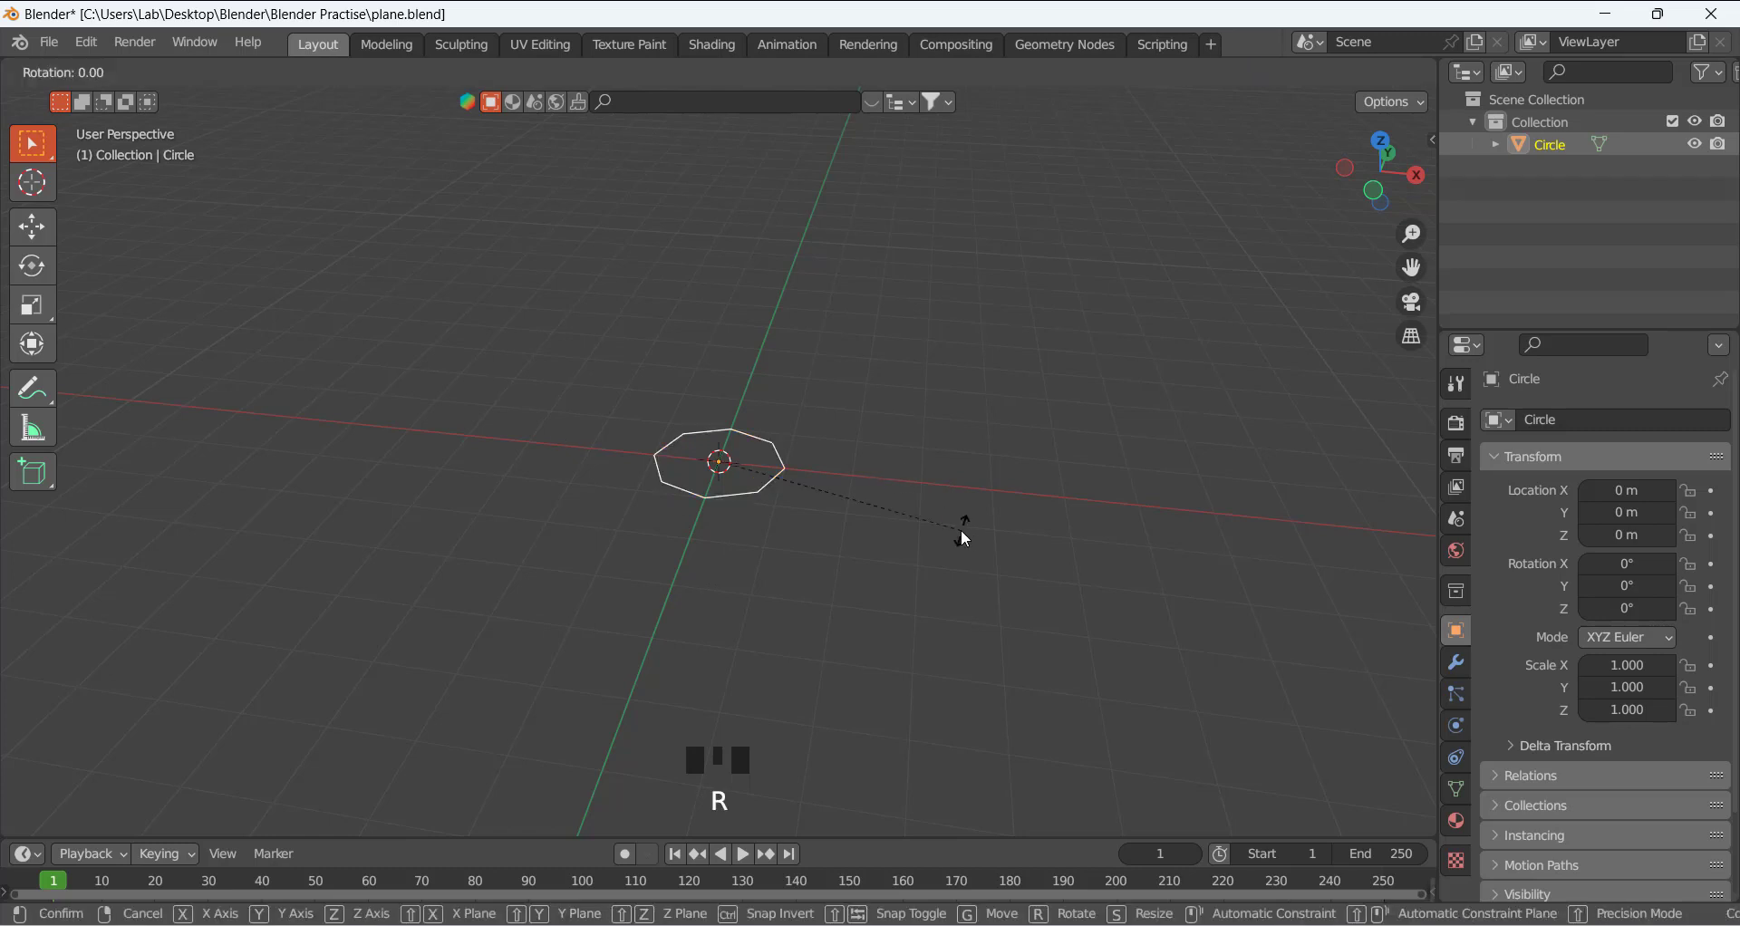
key("x")
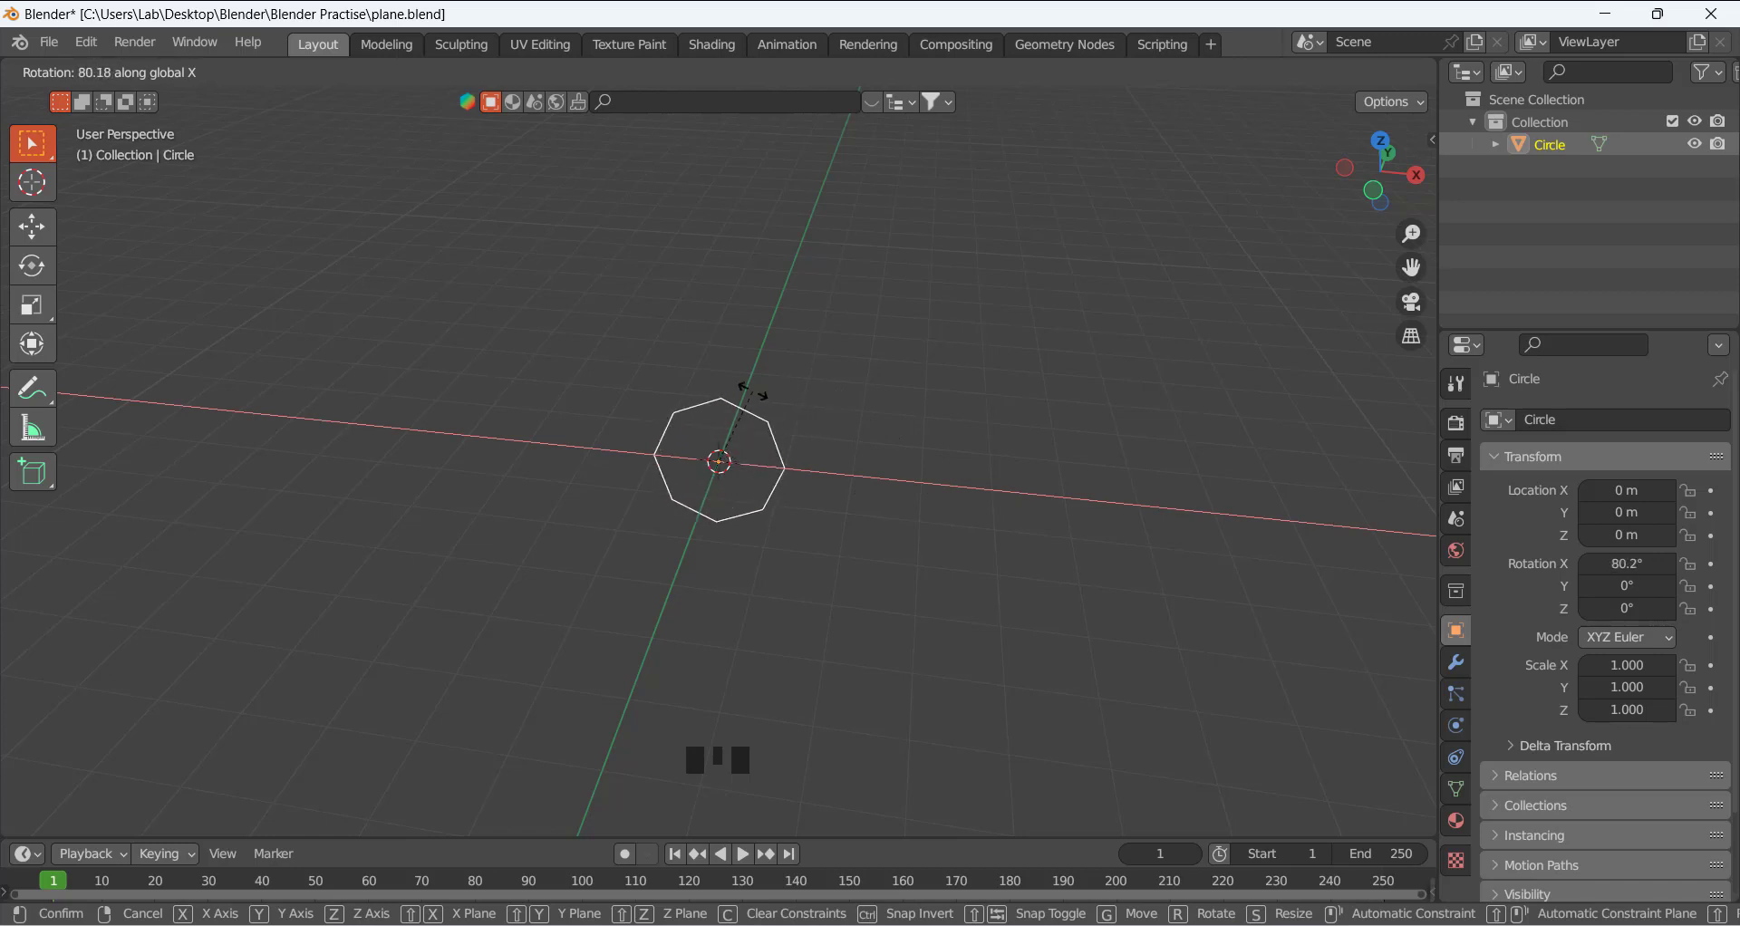
type("90")
key("Return")
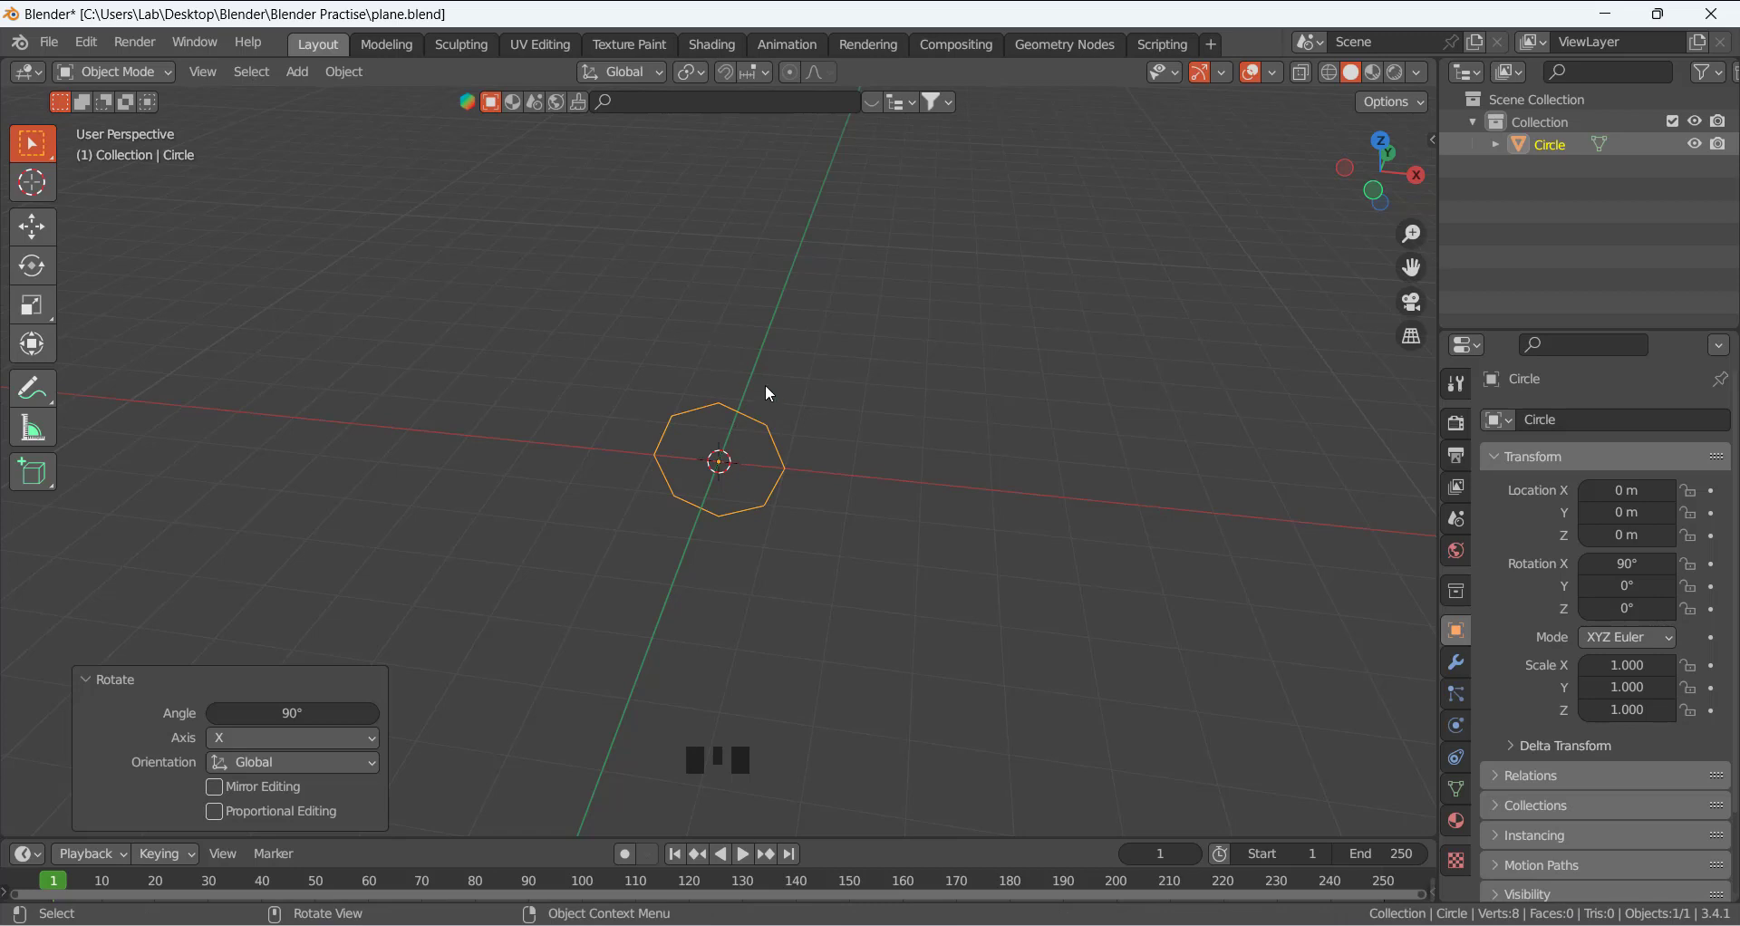
Move the upright circle about 1.76 m up along the global Z axis.
middle_click_drag(768, 393, 695, 416)
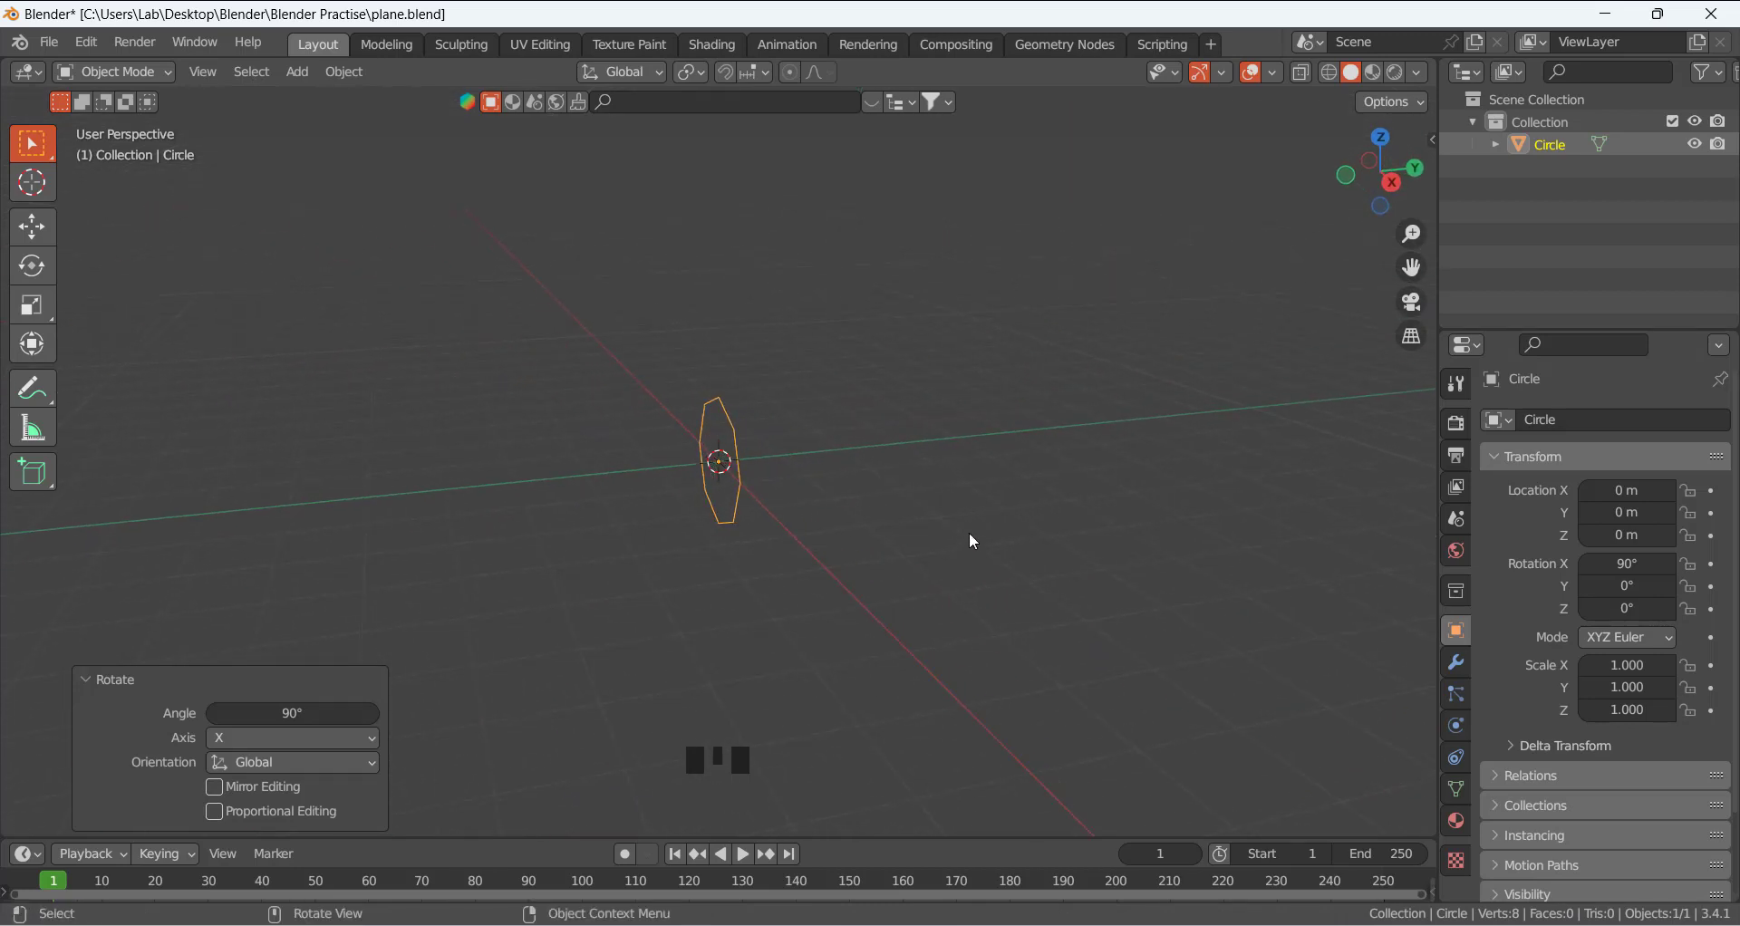
middle_click_drag(763, 514, 736, 449)
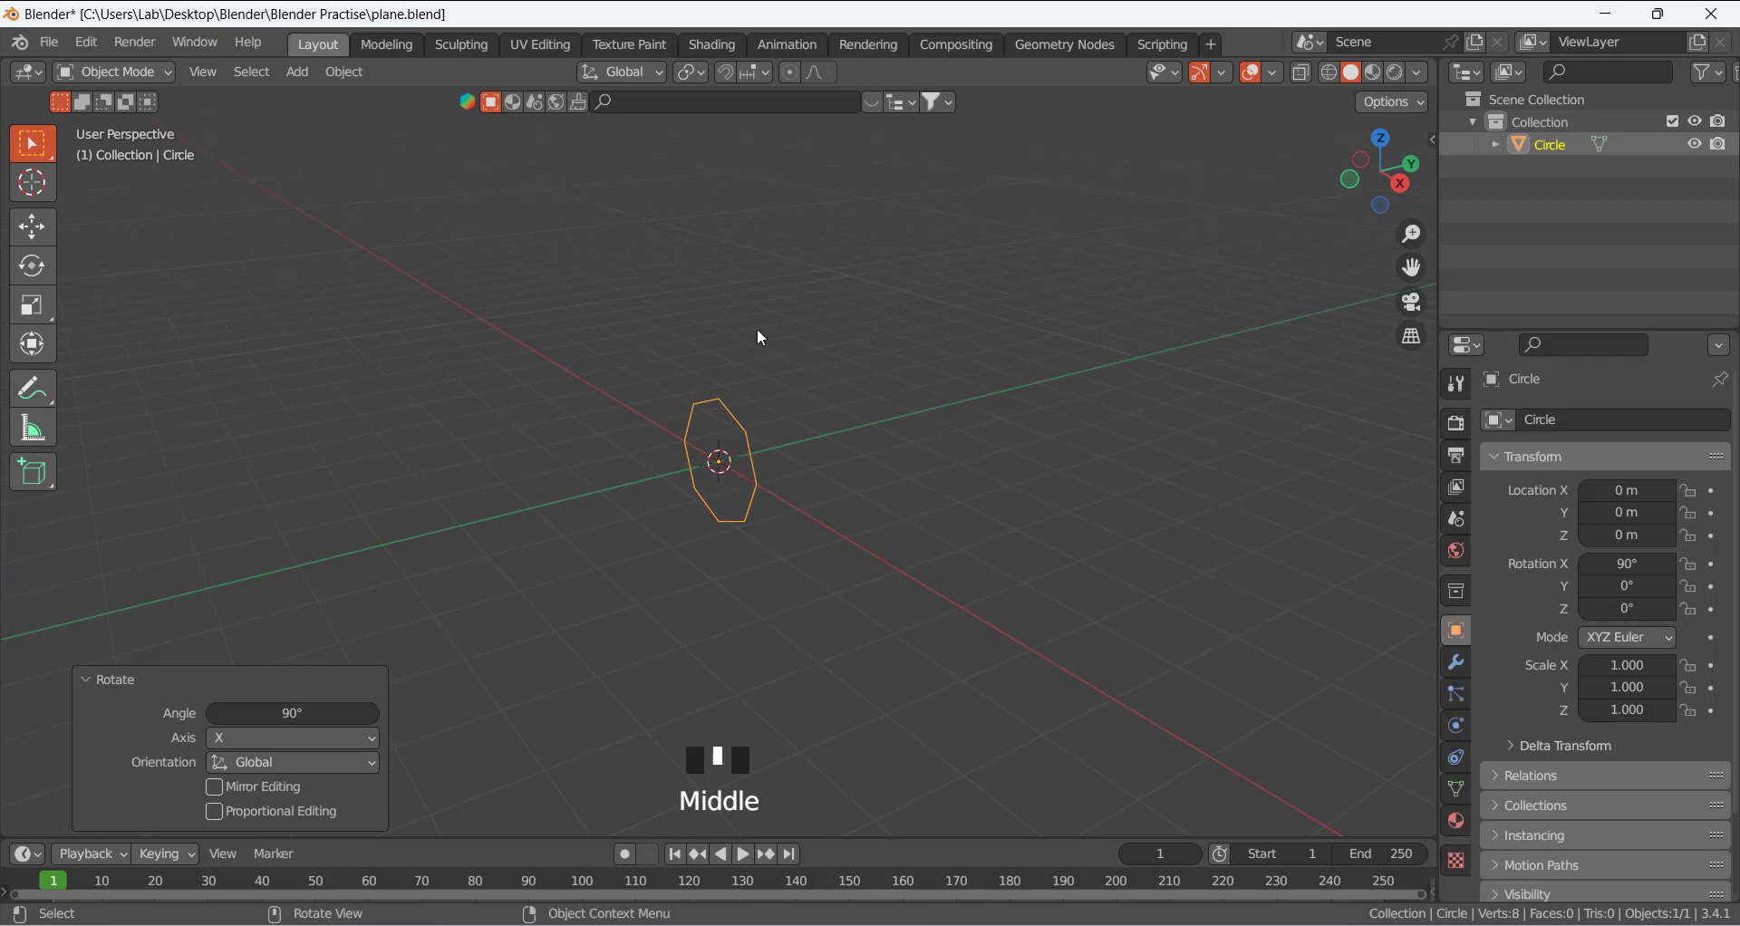
key("g")
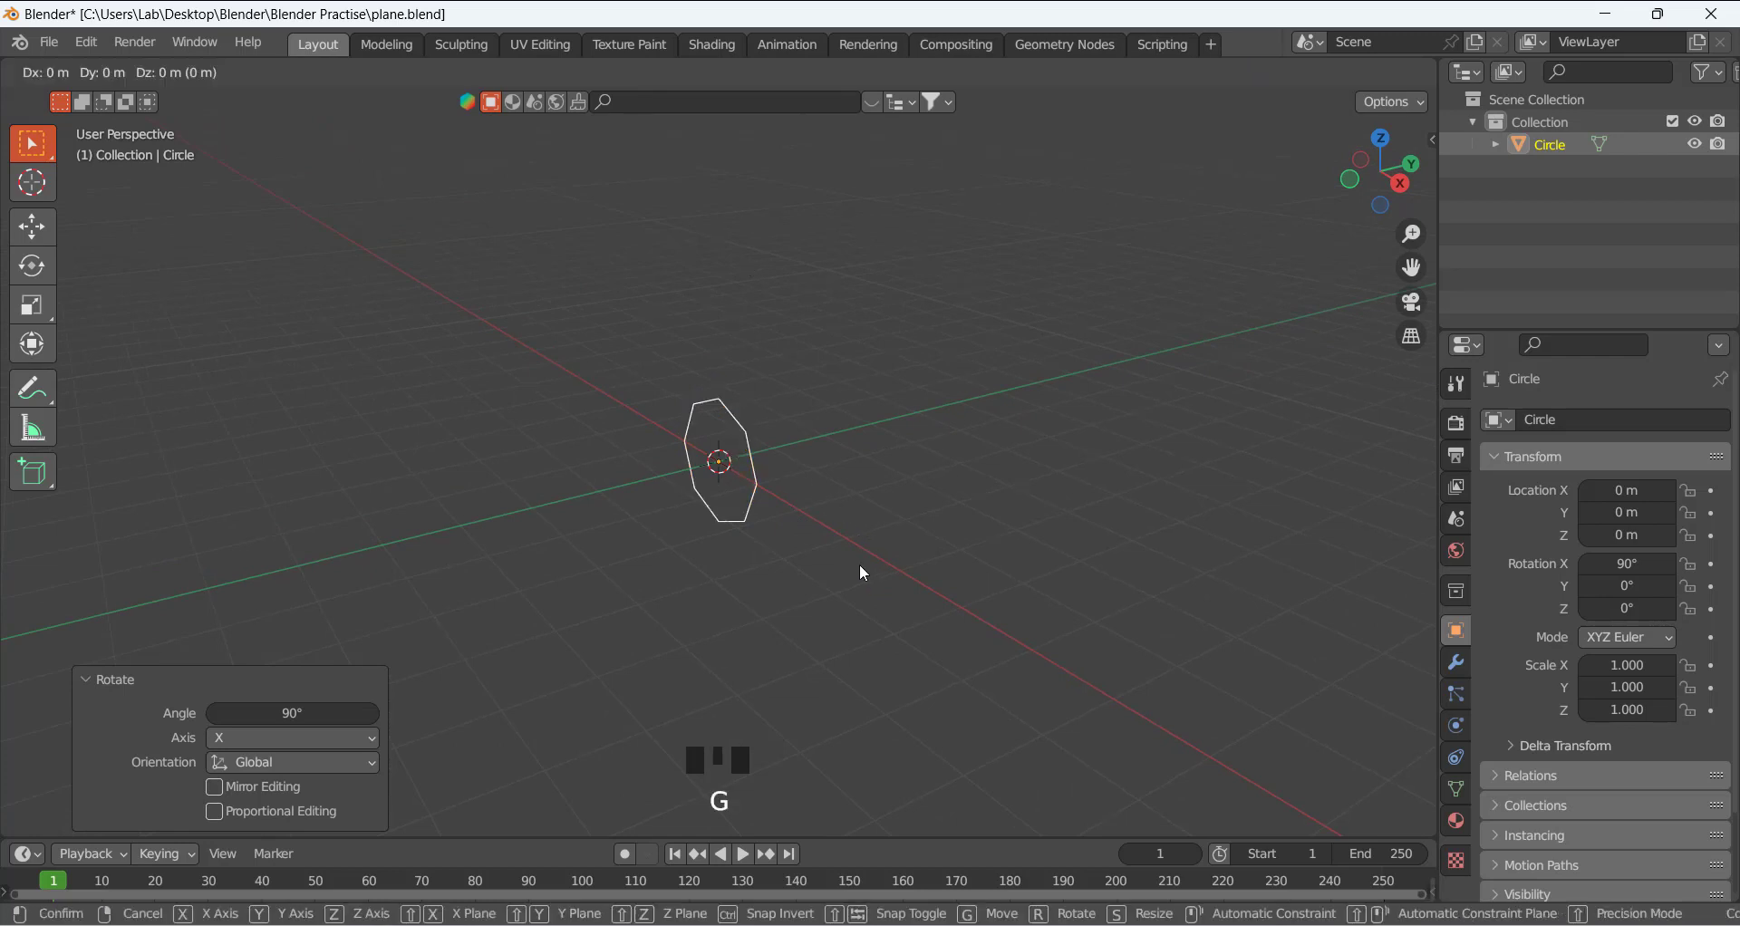
key("z")
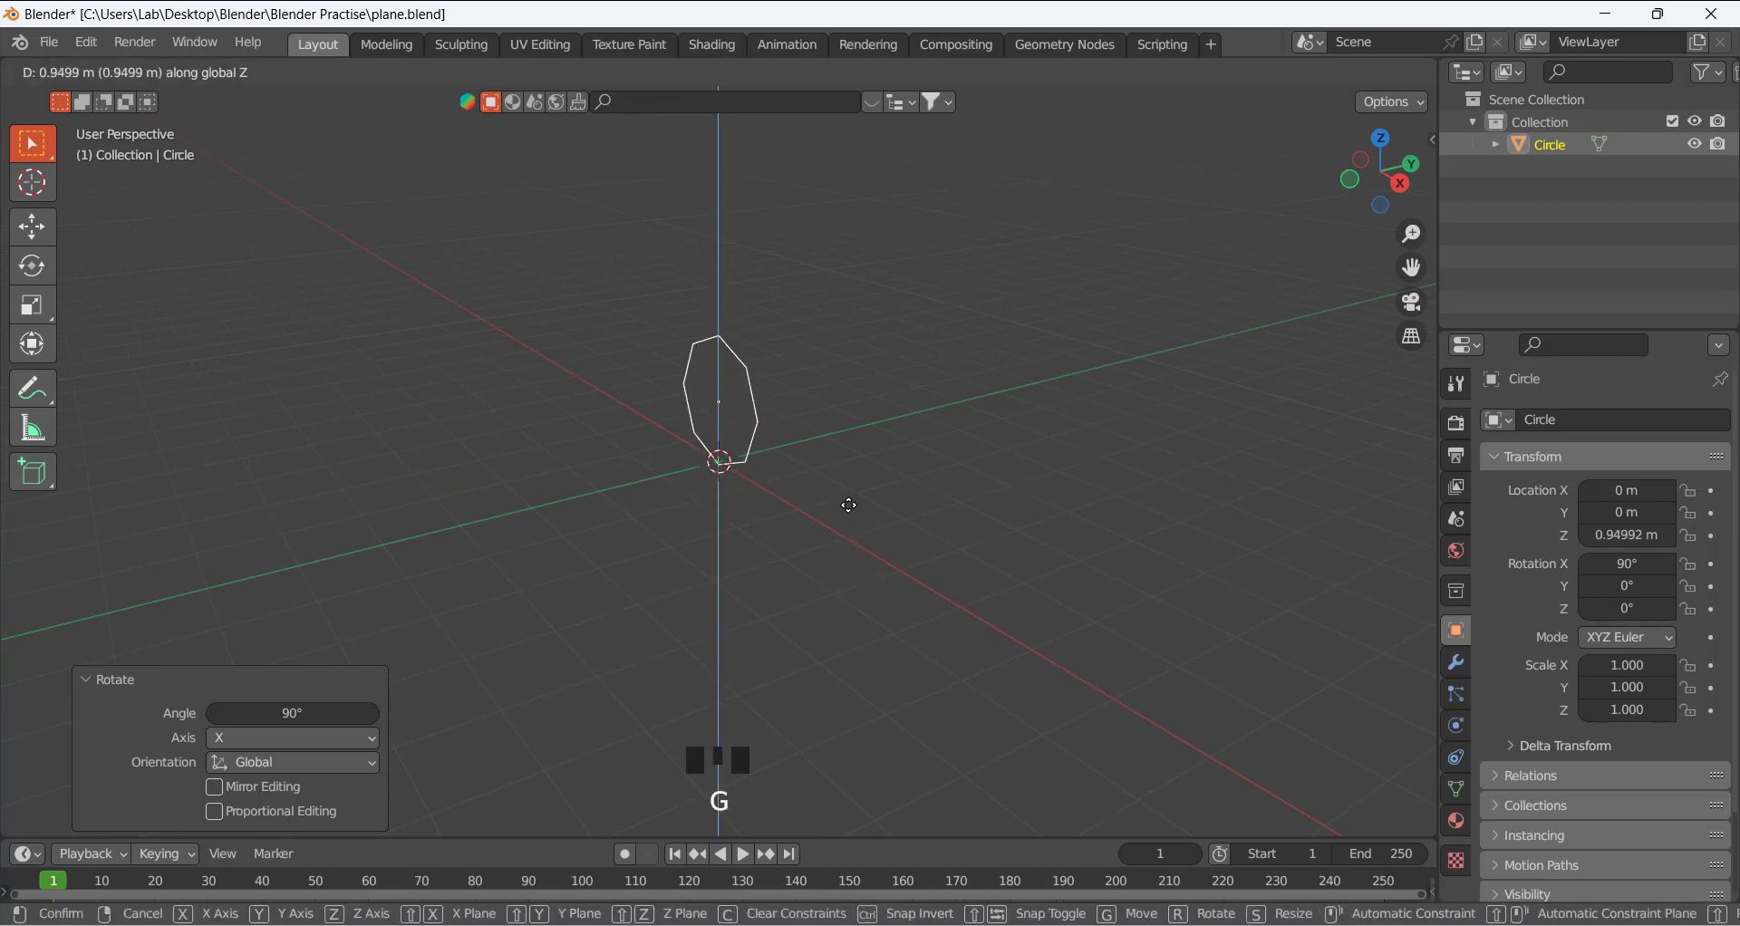
left_click(832, 447)
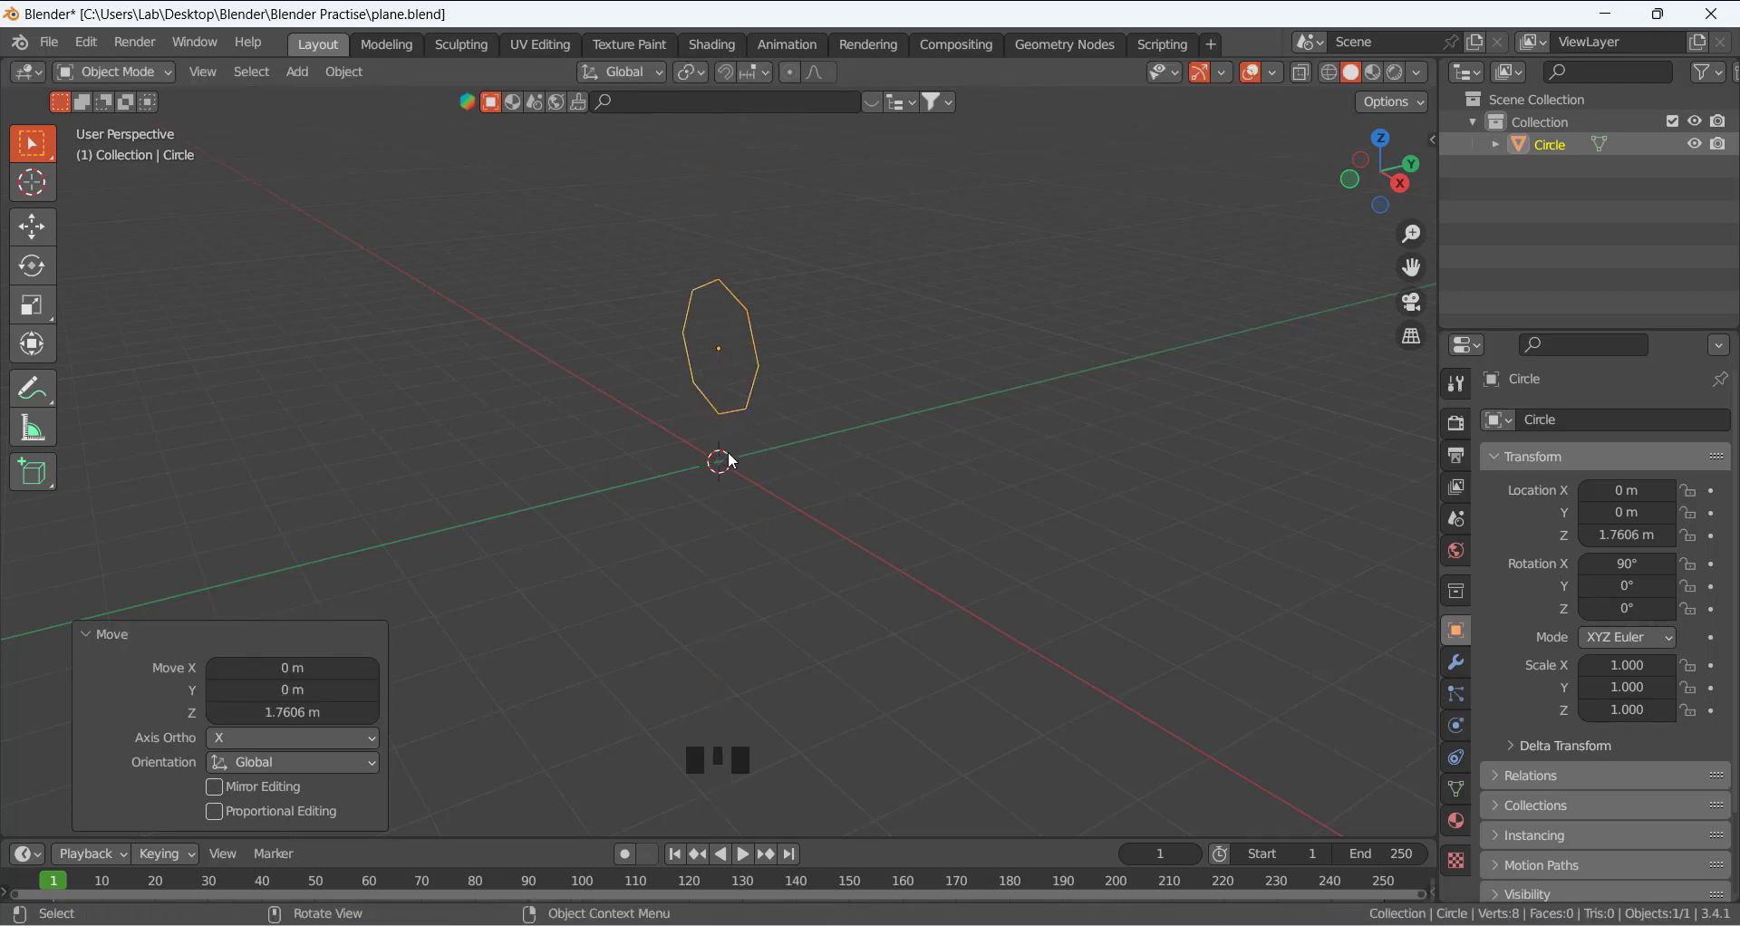
In Edit Mode, using the right orthographic view, extrude the circle about 9.98 m along the Y axis into a tube.
scroll(773, 486, "down", 1)
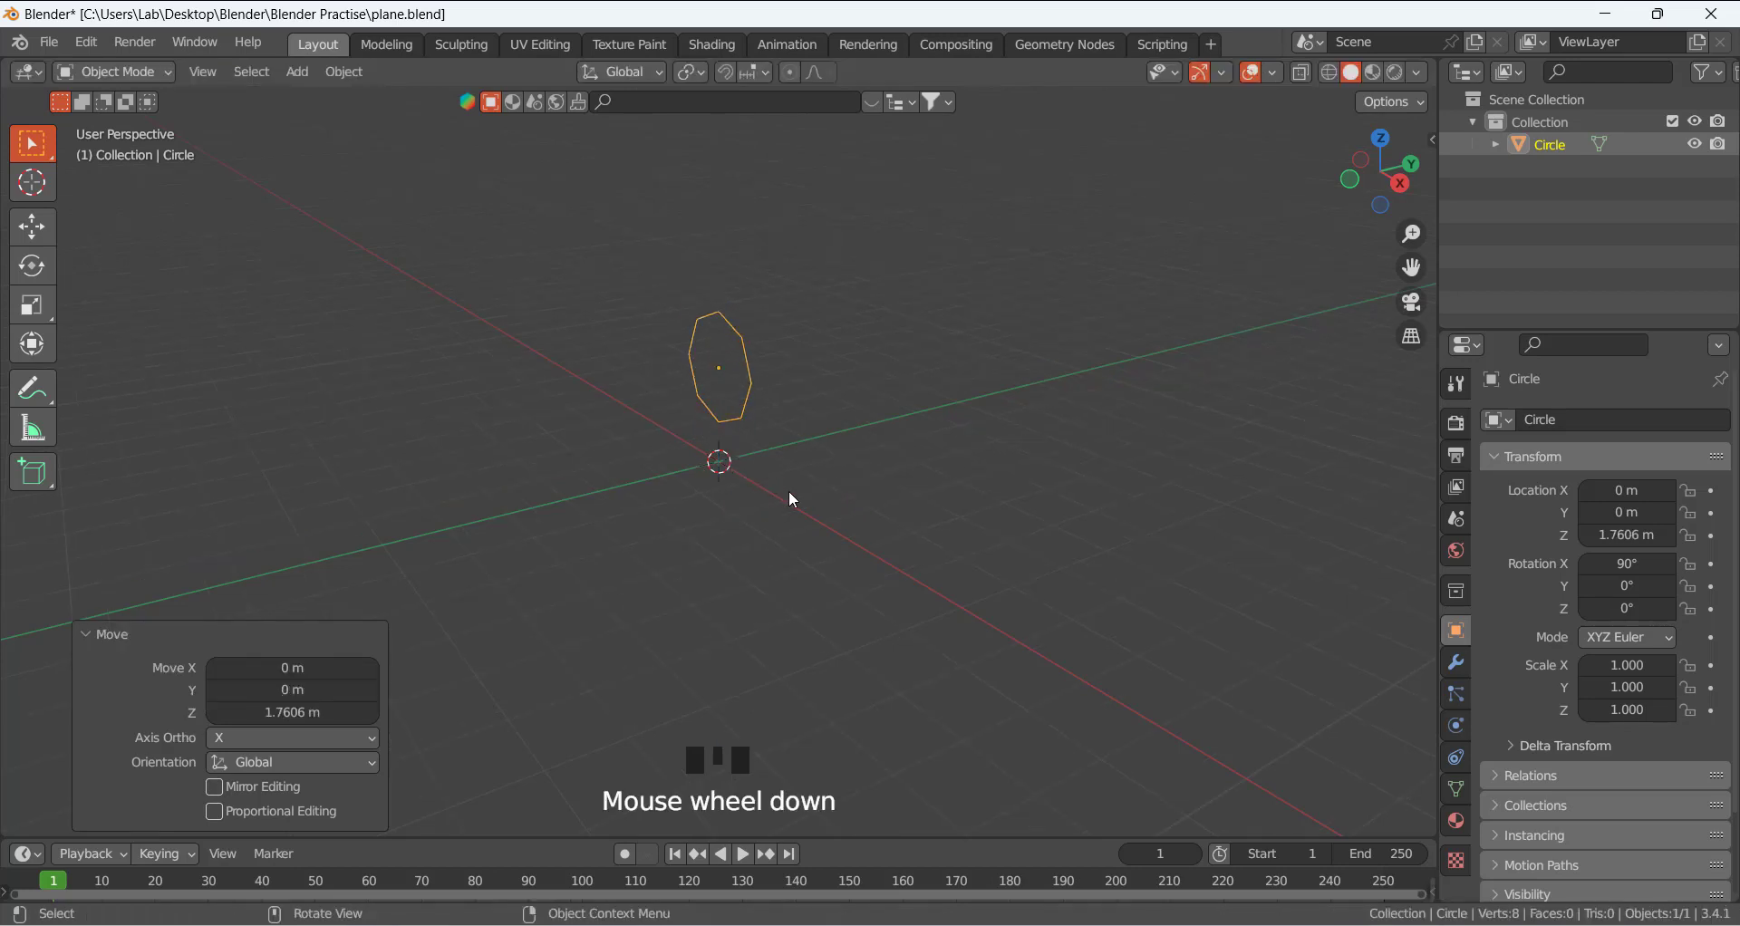
key("KP_3")
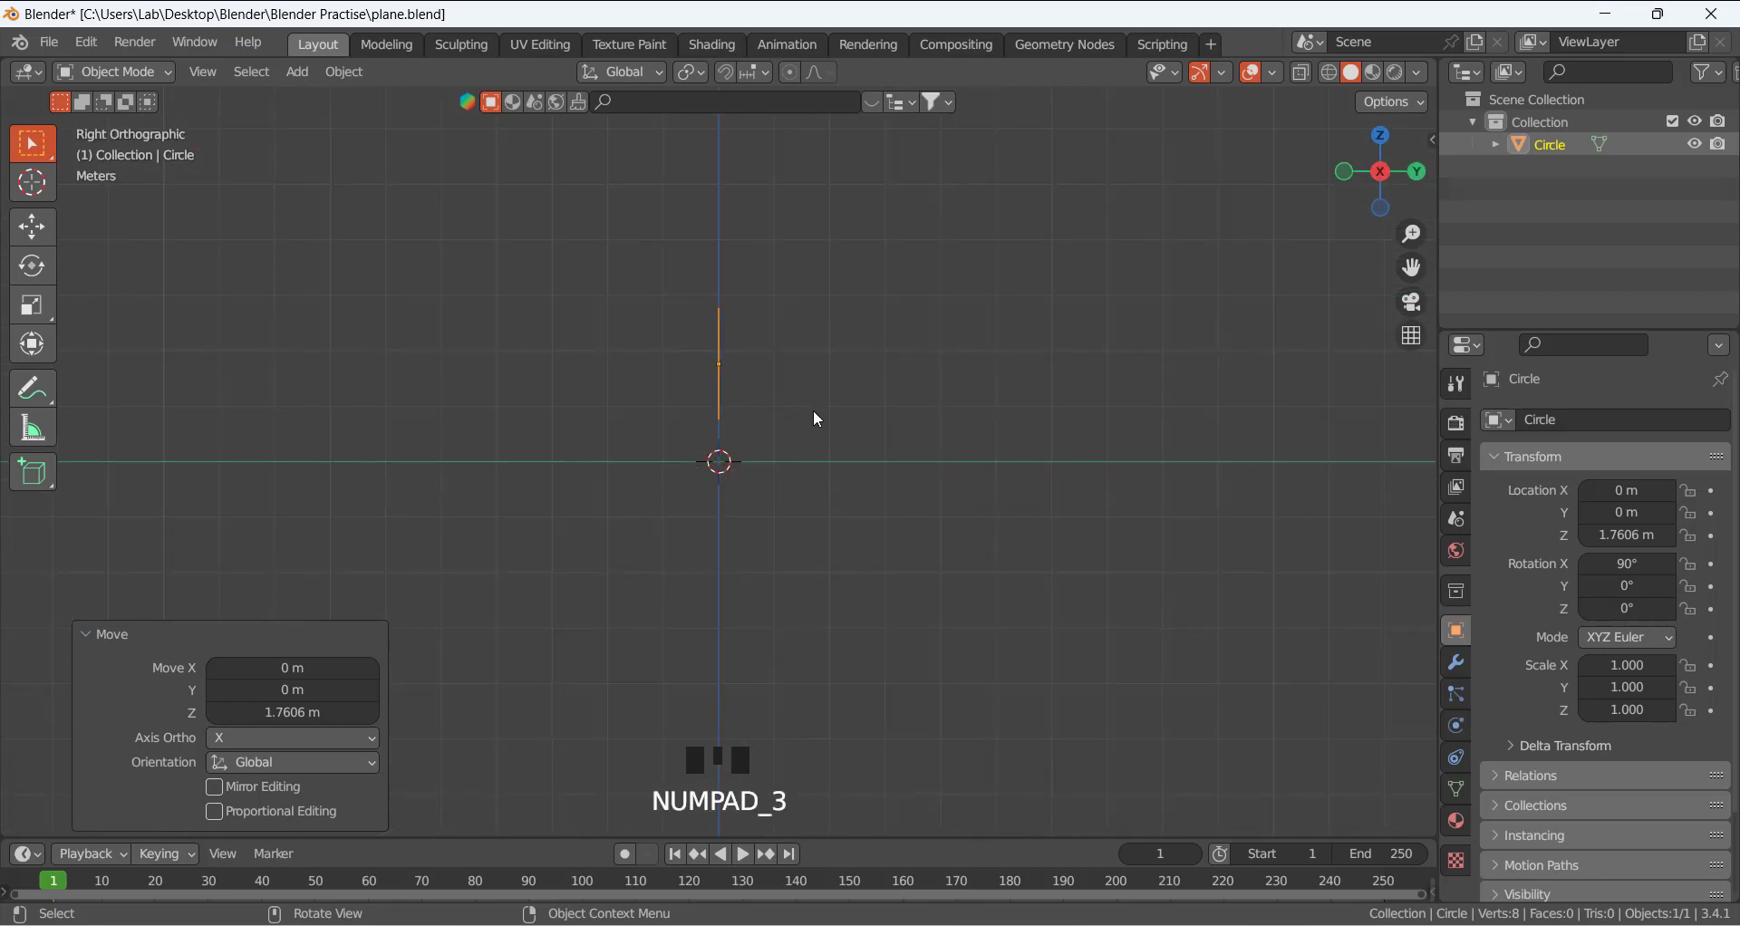
key("Tab")
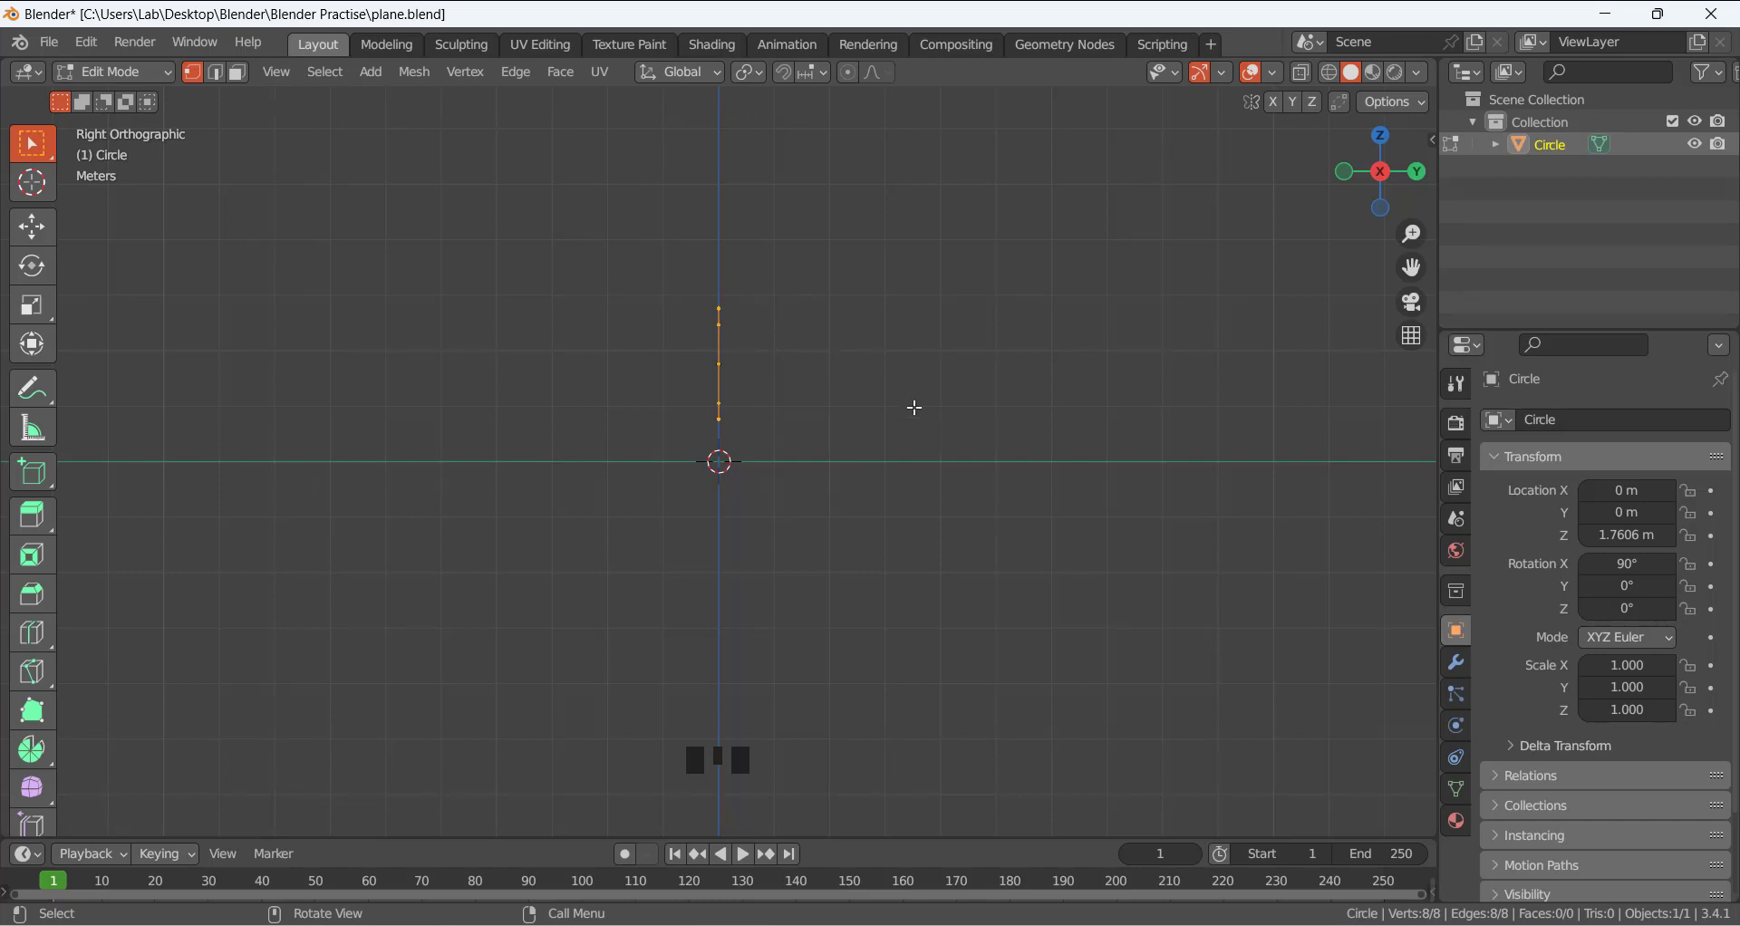
key("e")
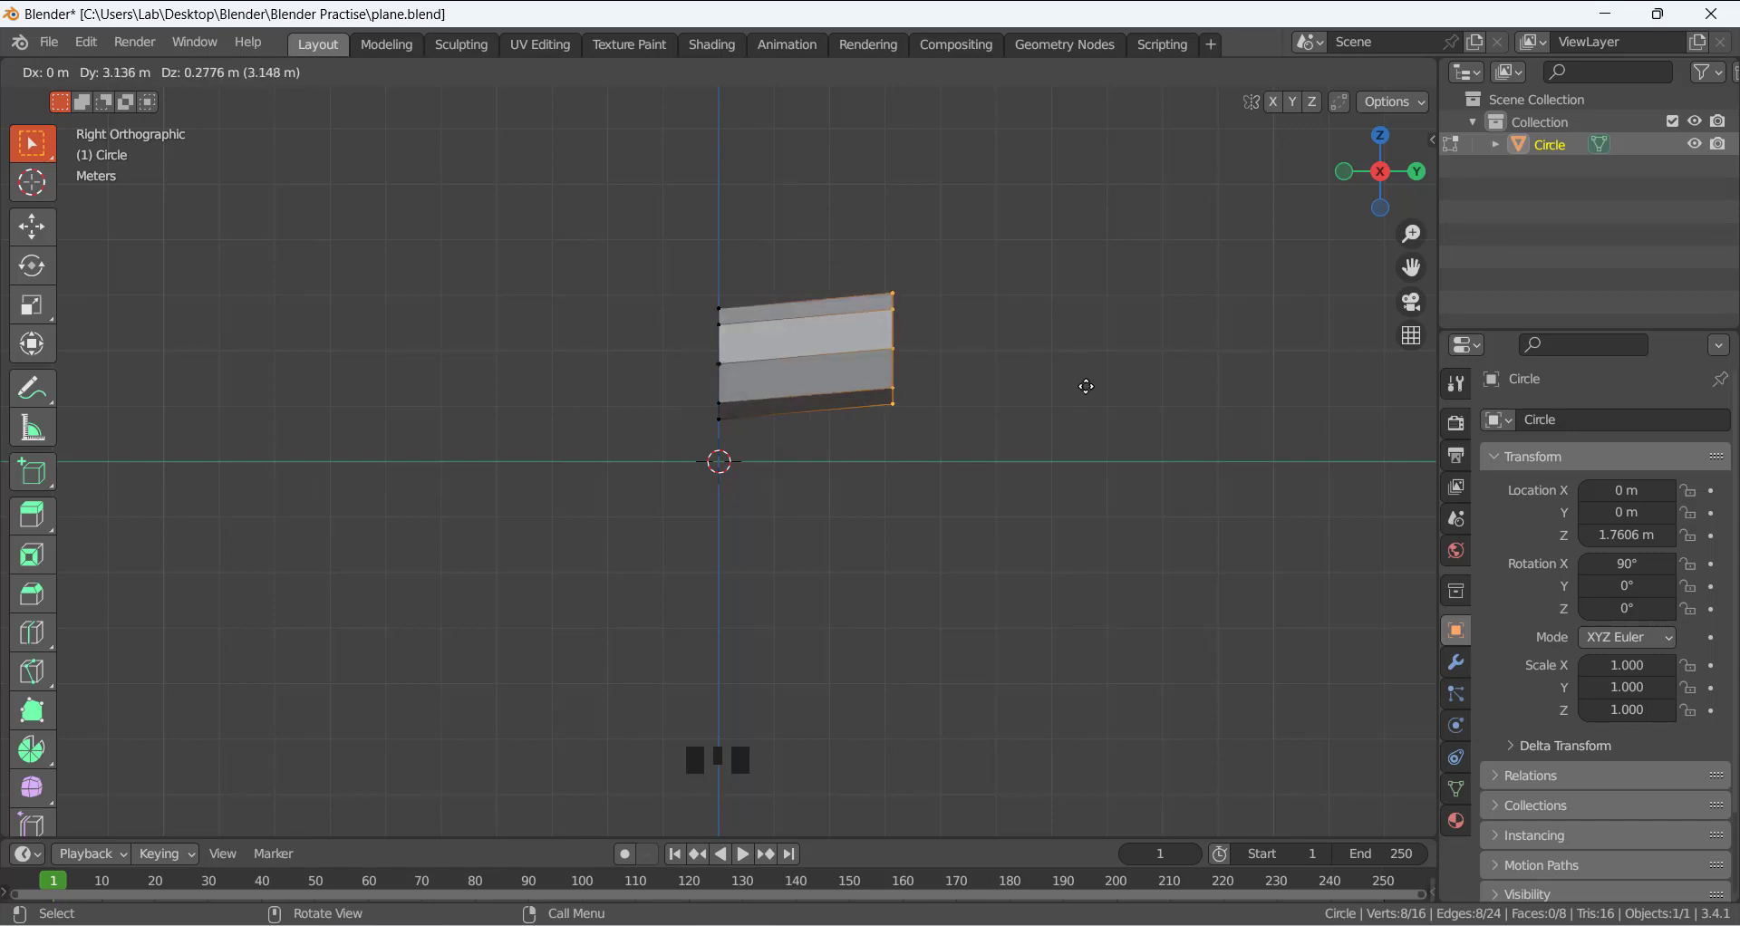
key("y")
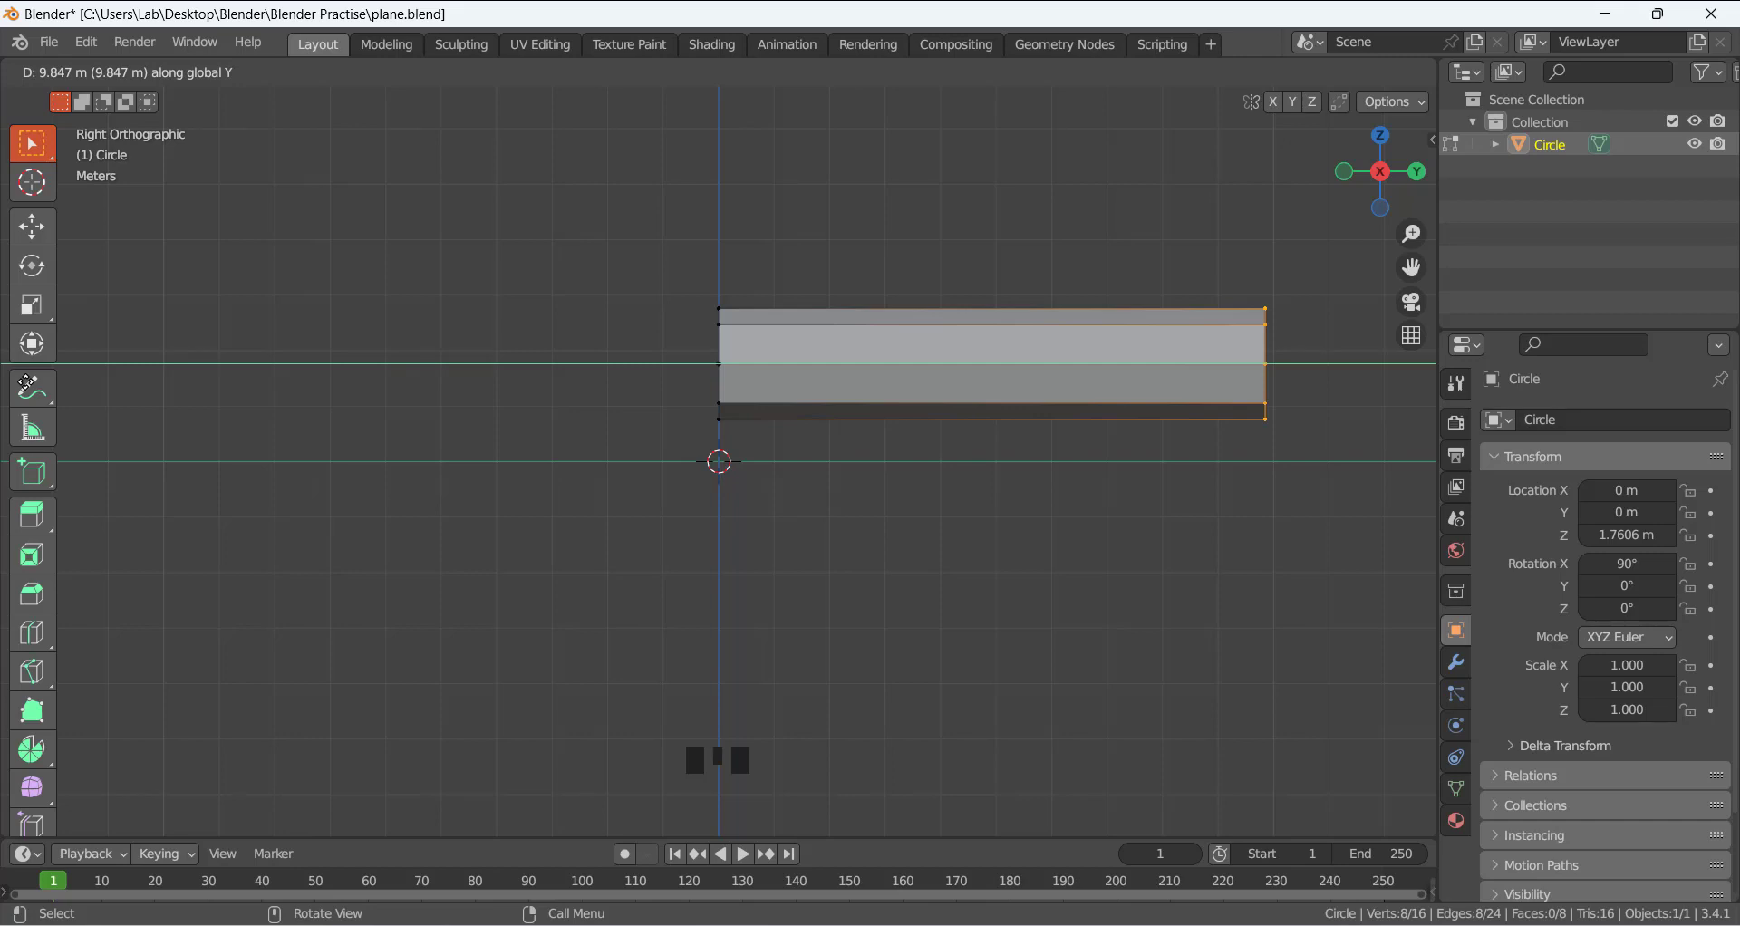
left_click(27, 382)
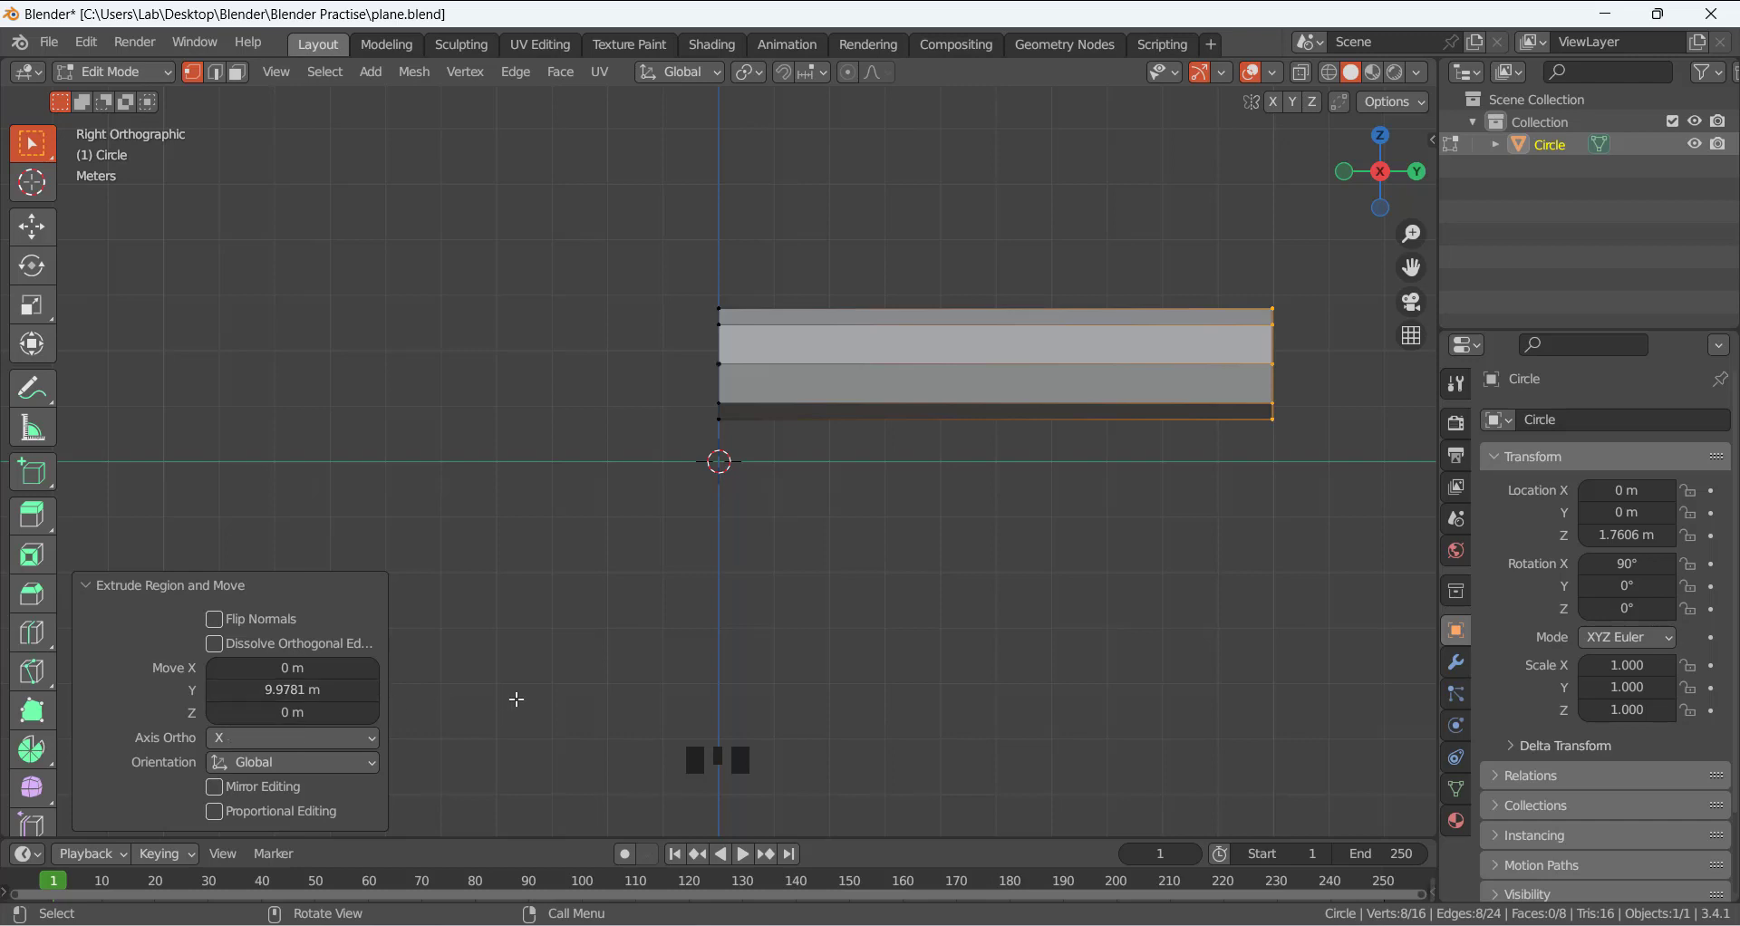
Scale the extruded end ring of the tube to about 0.767 to taper the body.
scroll(936, 545, "down", 2)
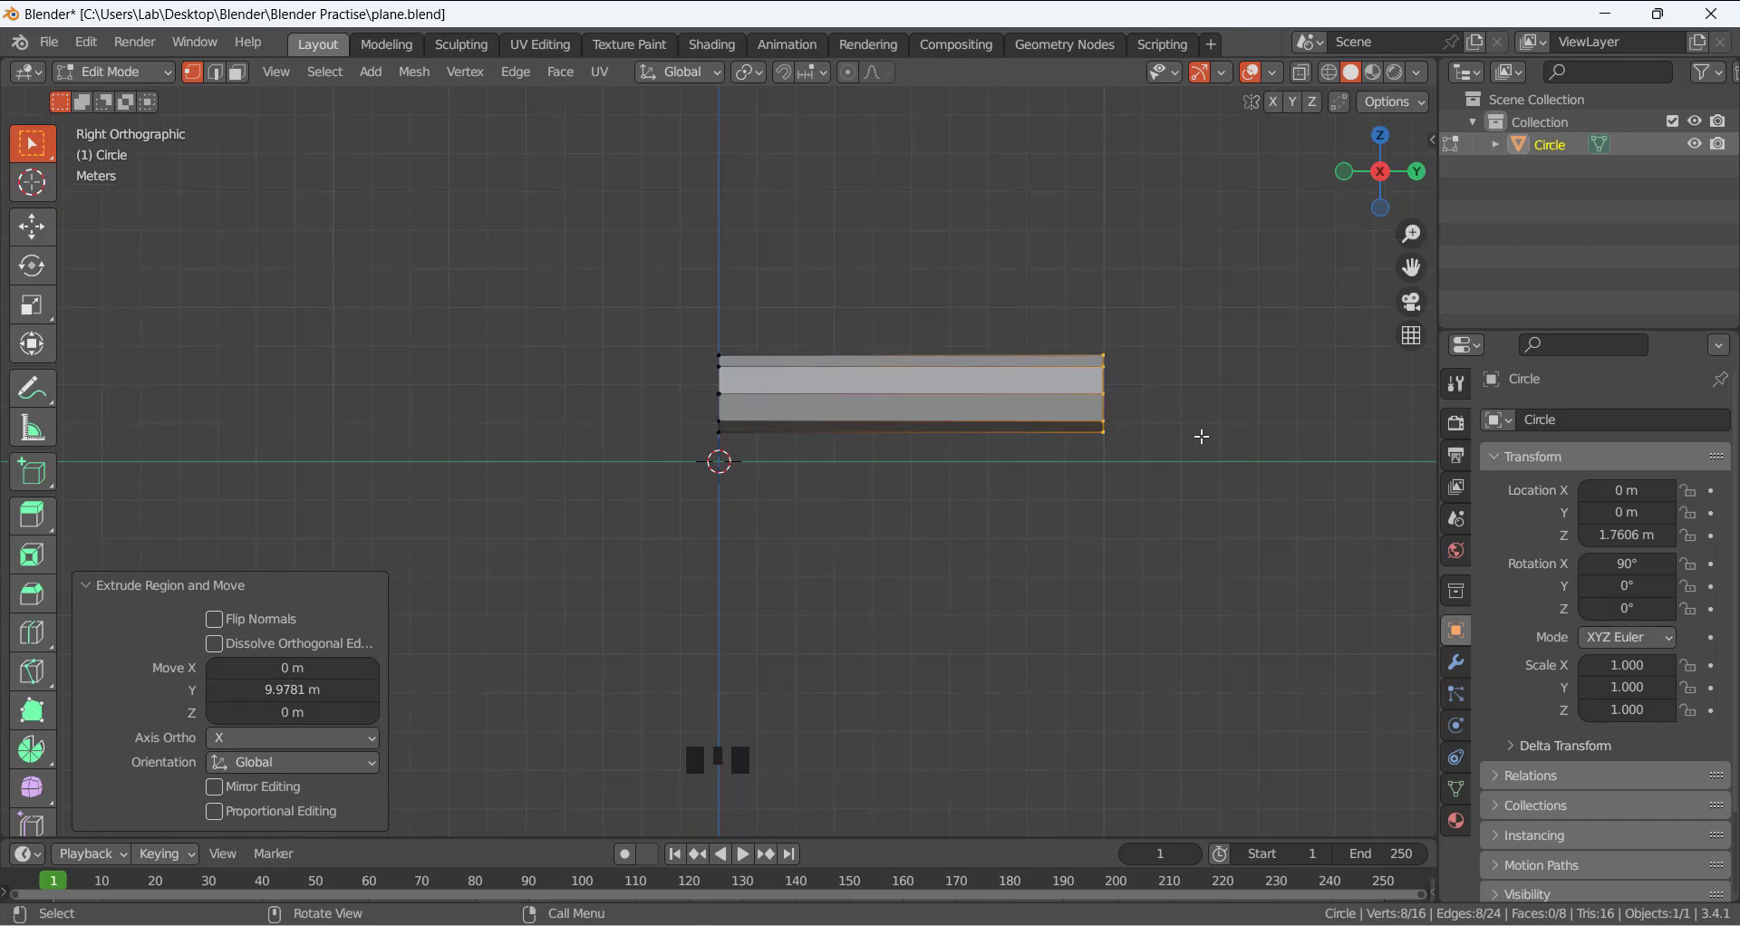
key("s")
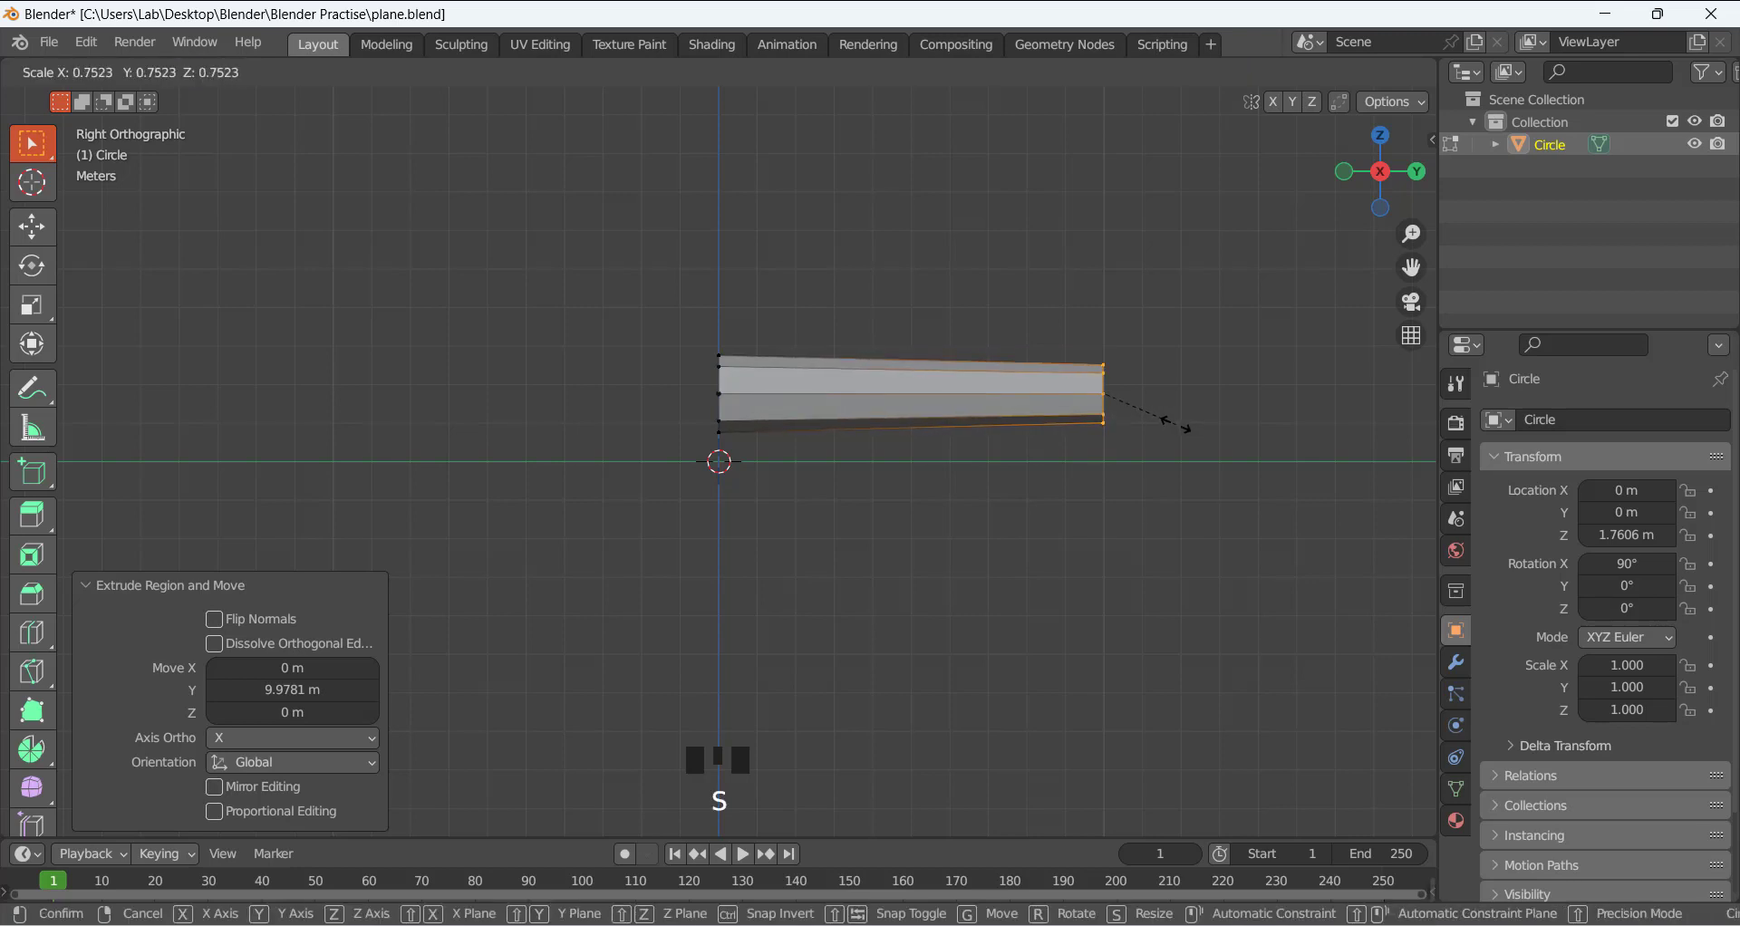
left_click(1181, 443)
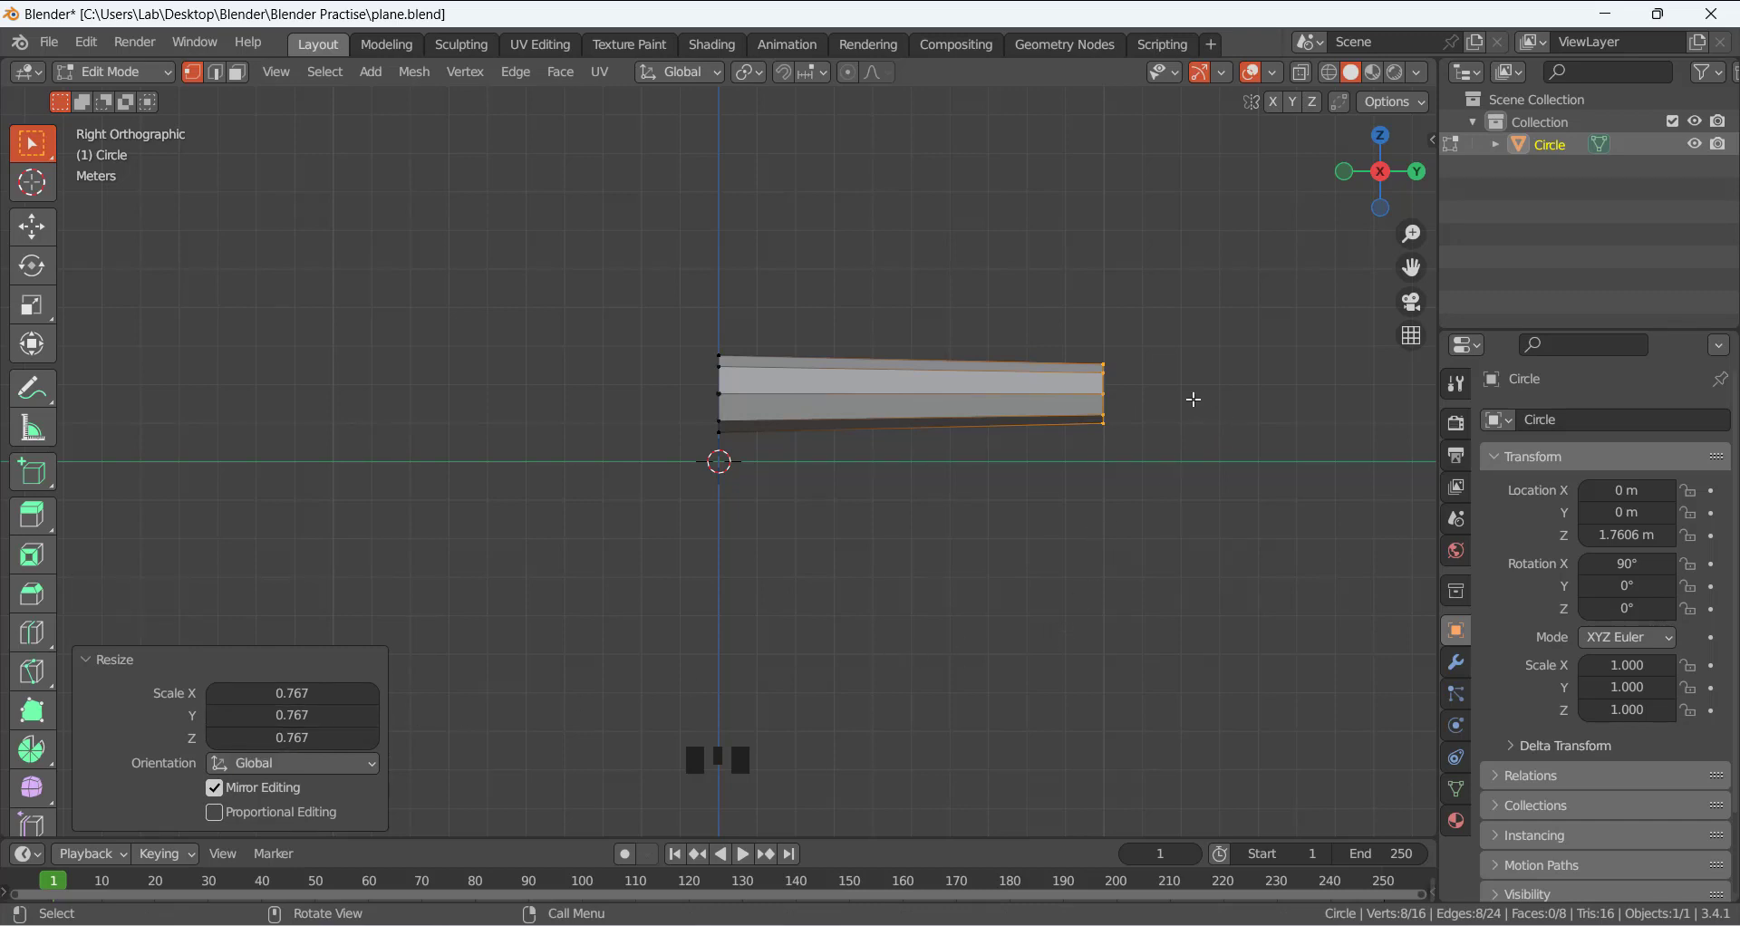
Extrude the end ring another 2.4 m or so along Y and scale the new ring to about 0.616.
key("e")
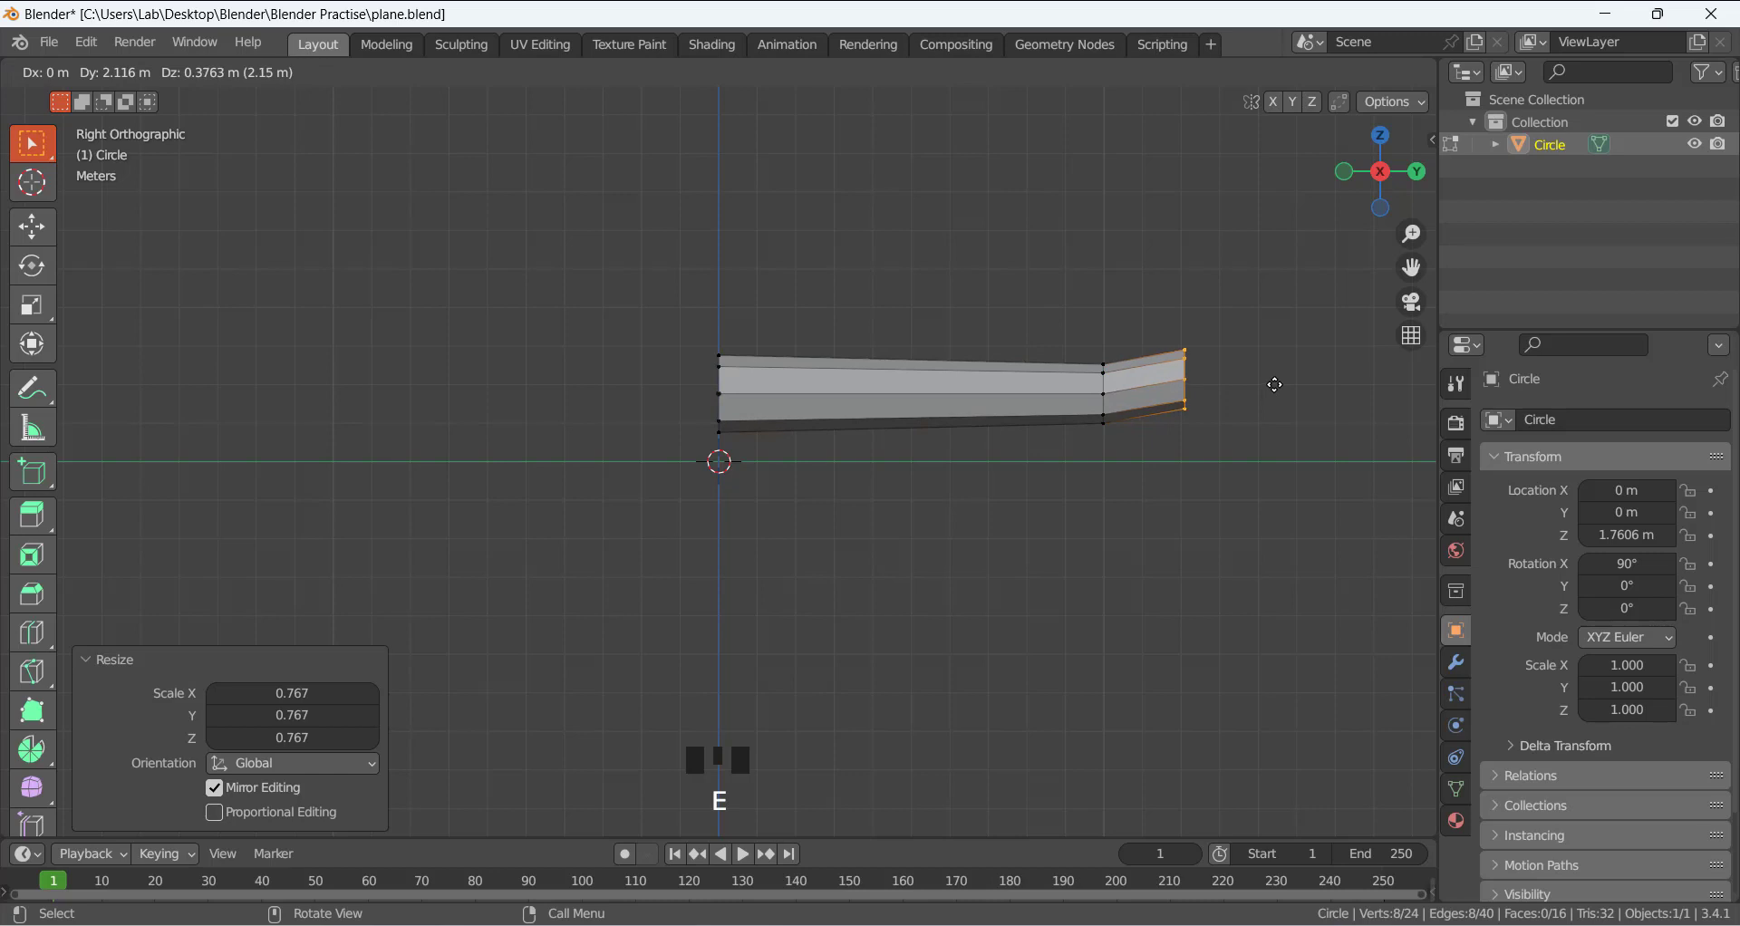
key("y")
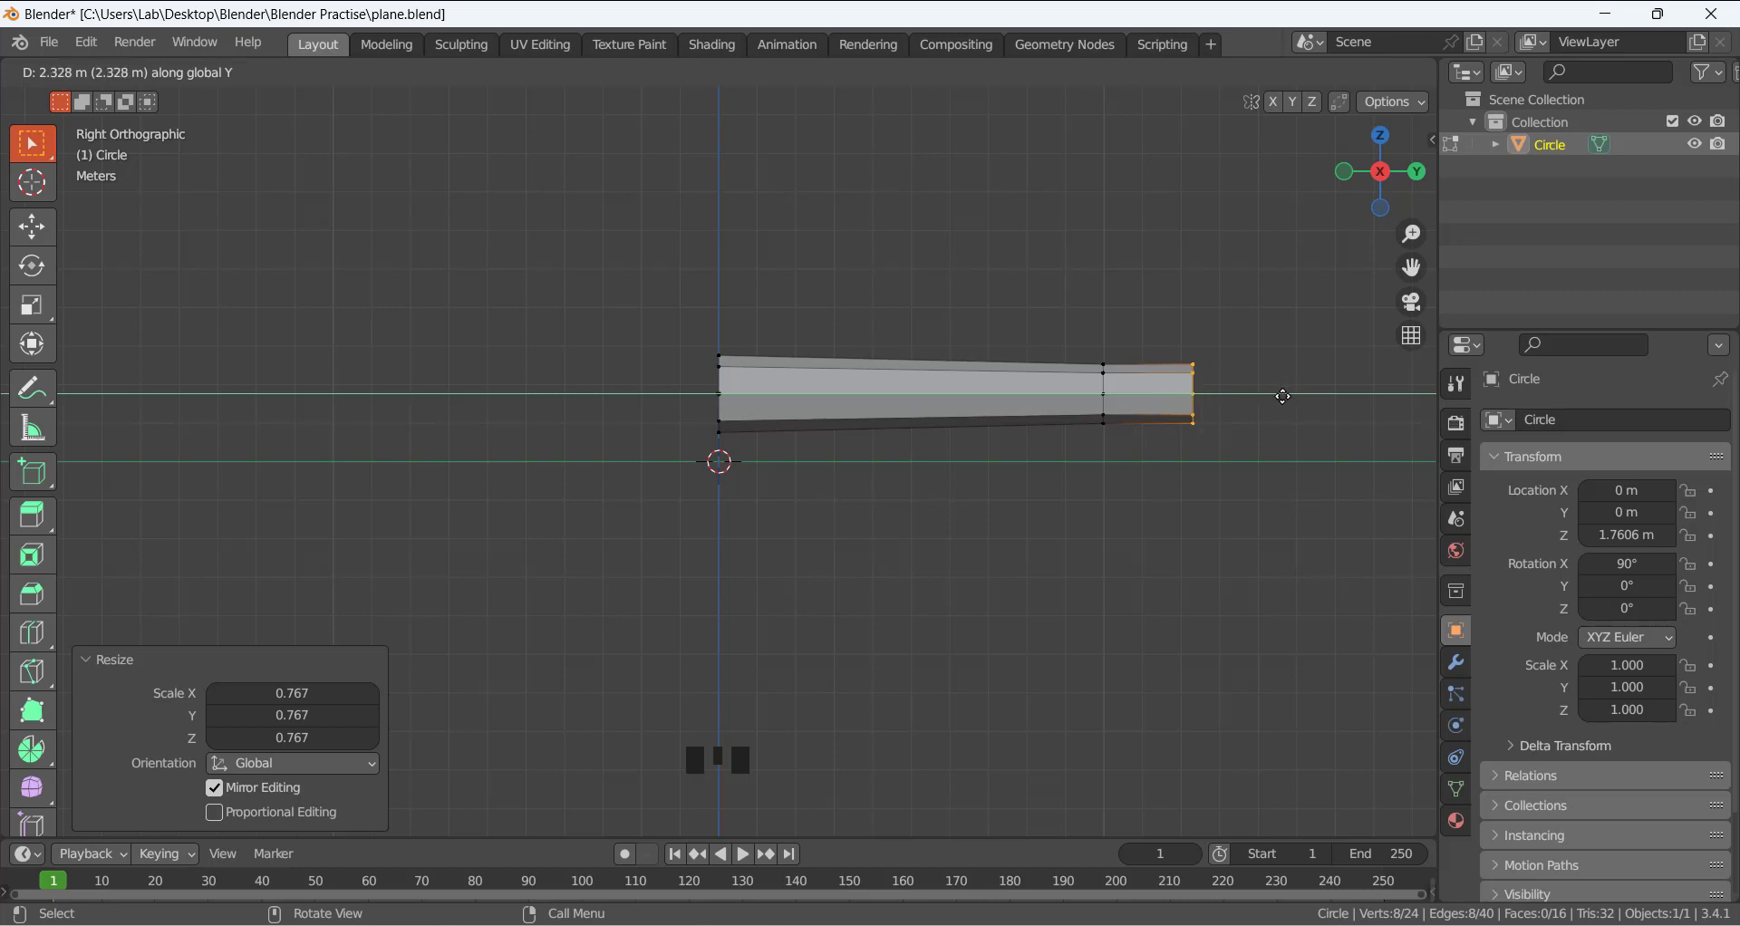
left_click(1283, 397)
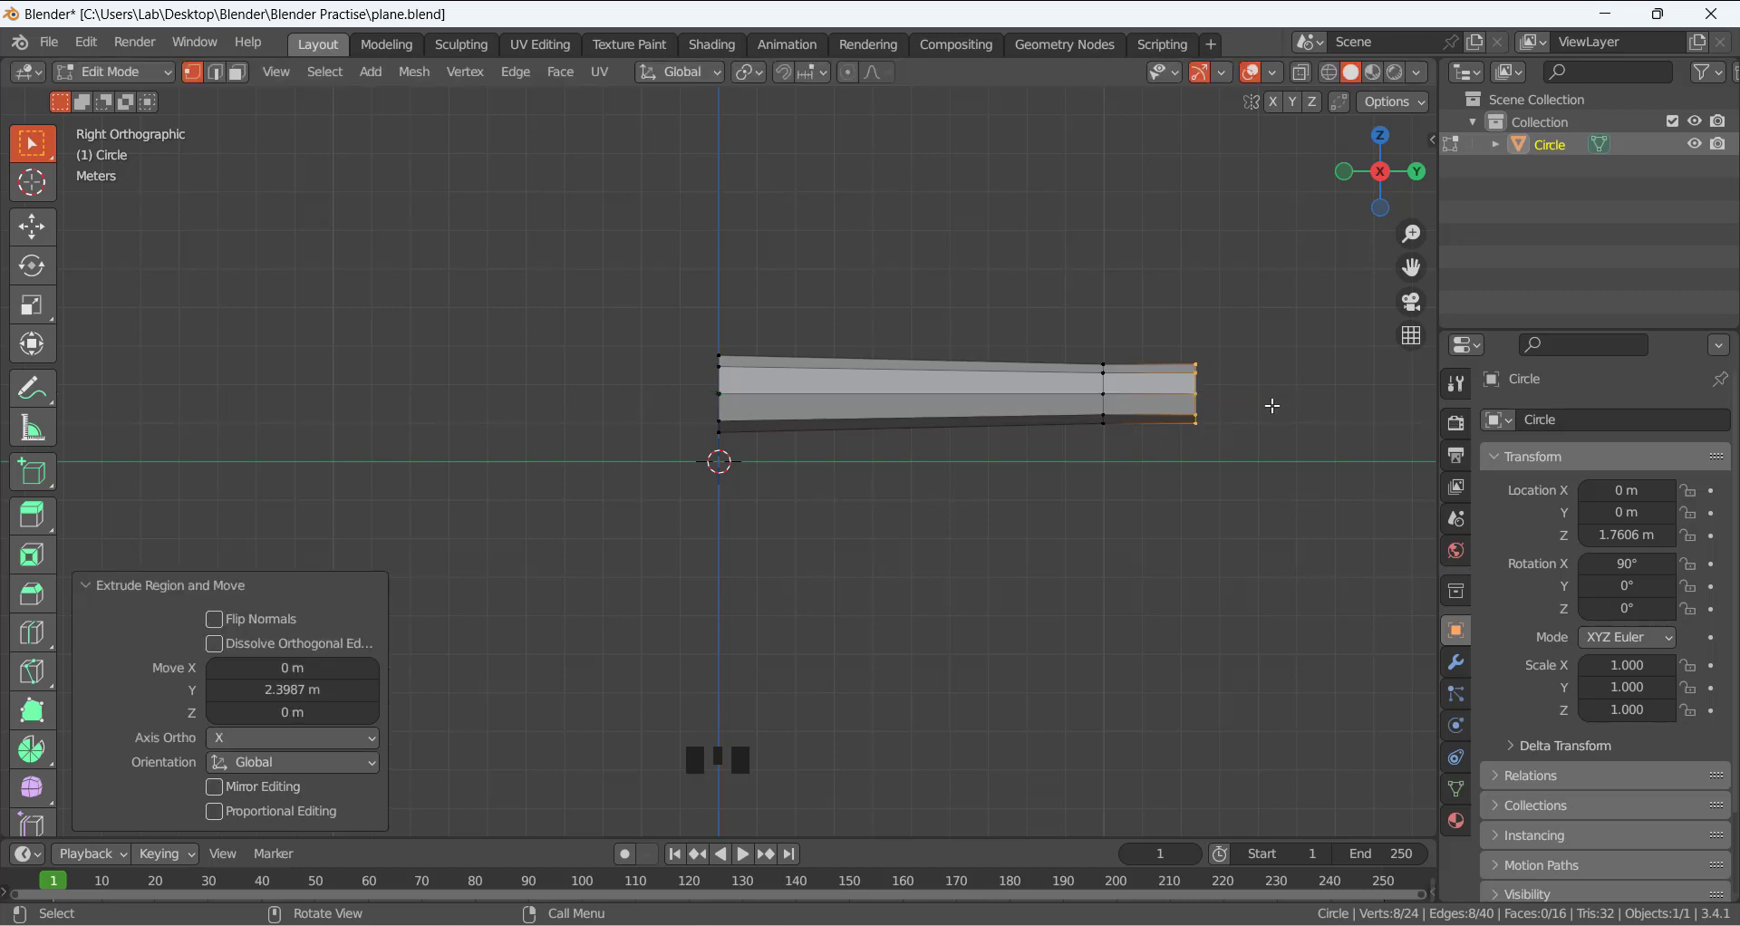
key("s")
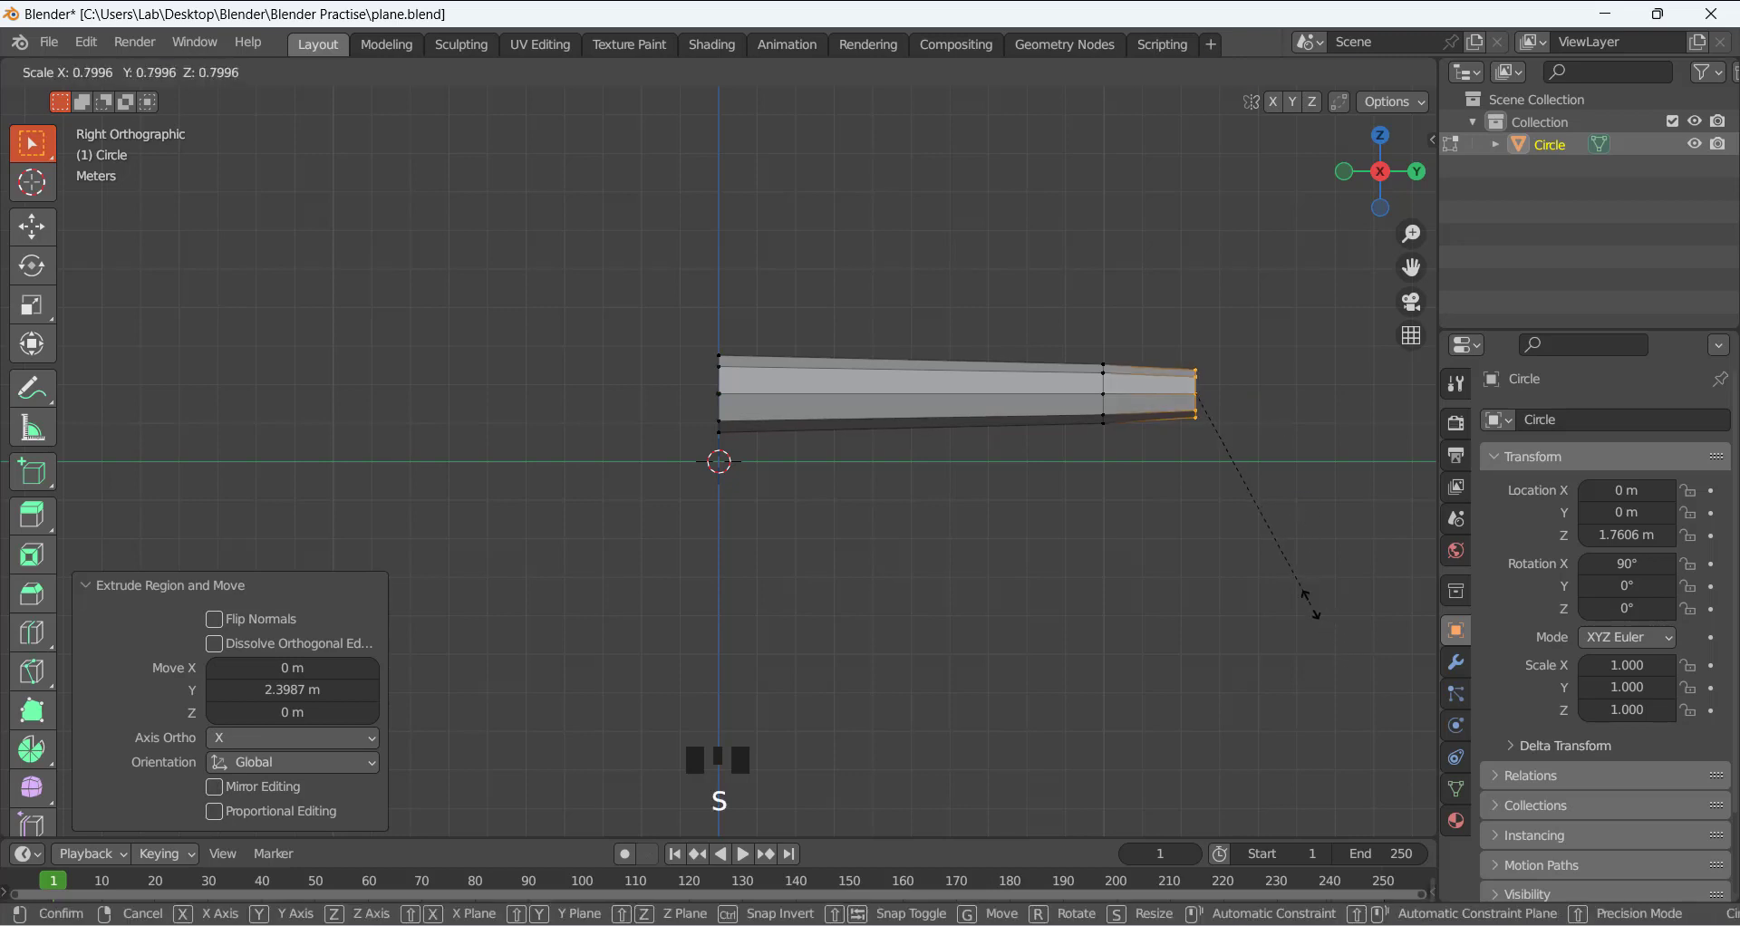
left_click(1279, 545)
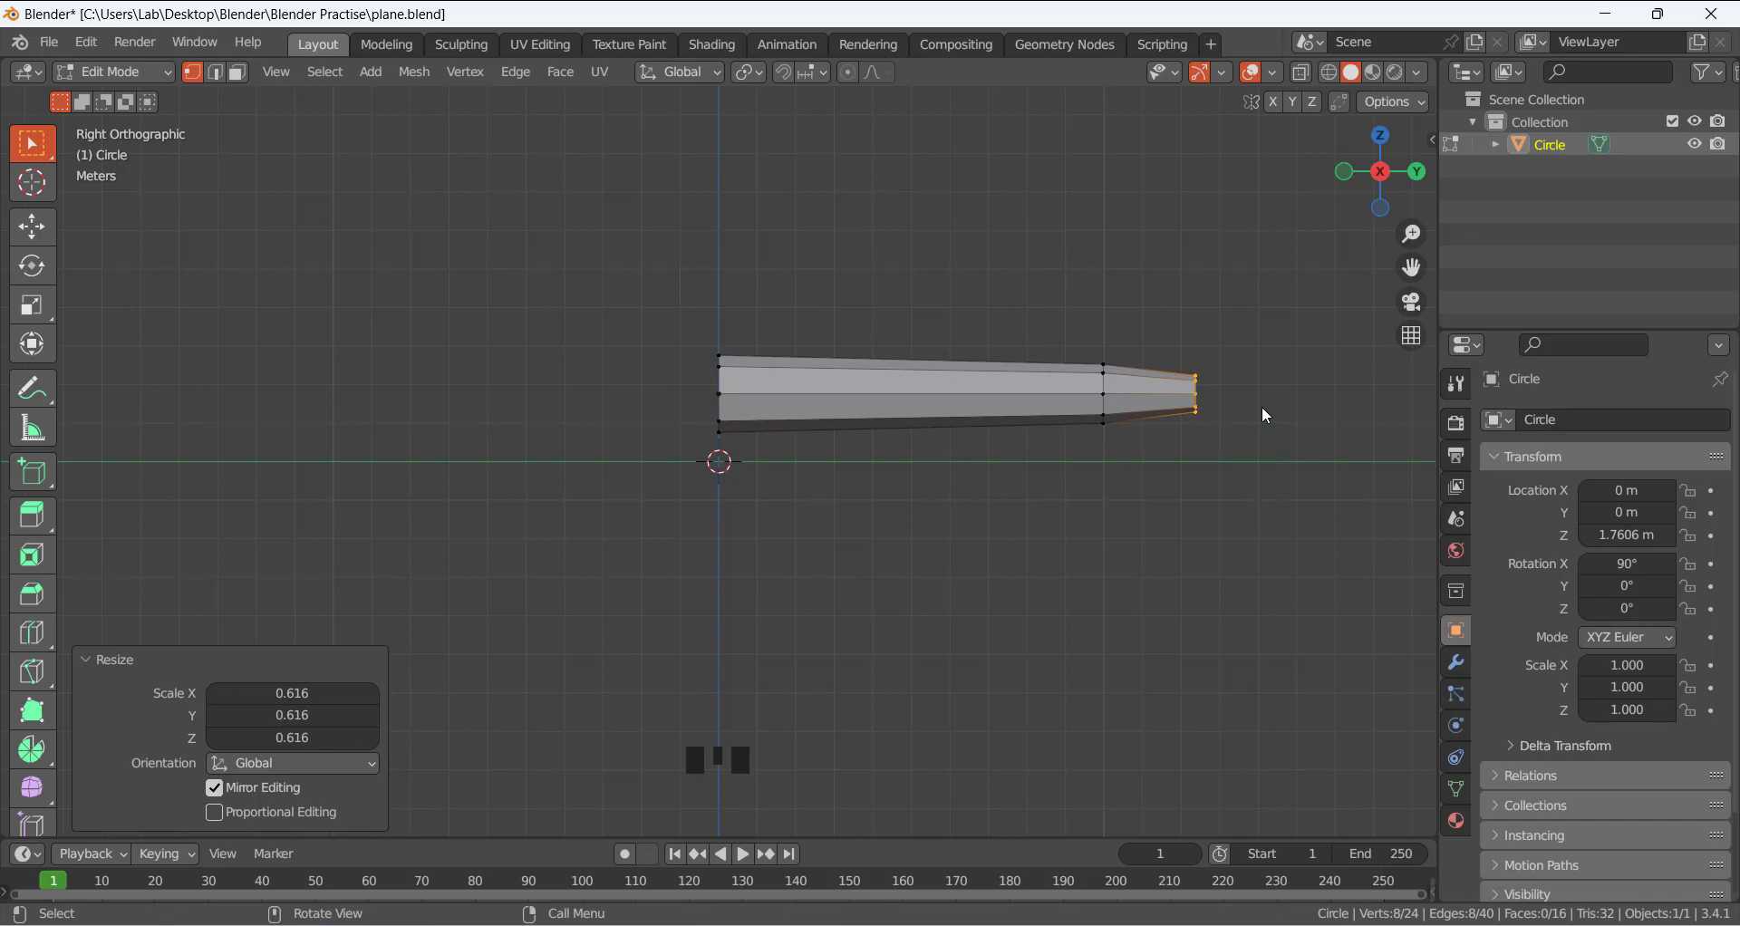
Extrude the narrow end ring in place and scale the new ring inward to about 0.649.
middle_click_drag(1266, 415, 1064, 439)
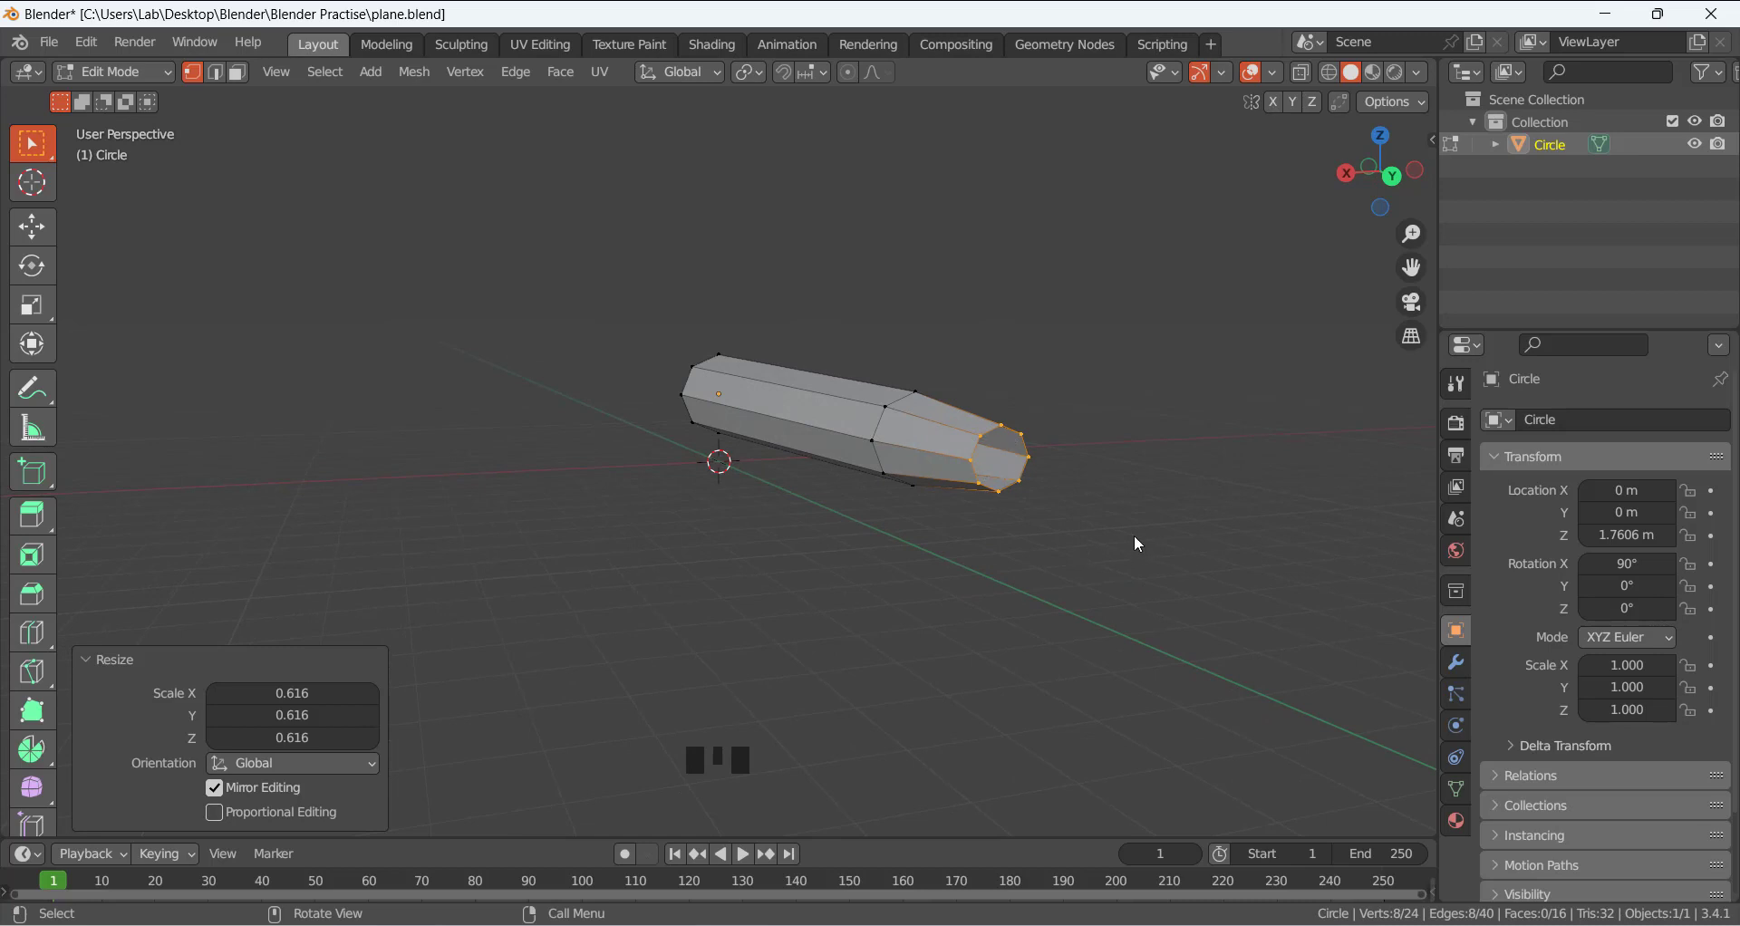
key("e")
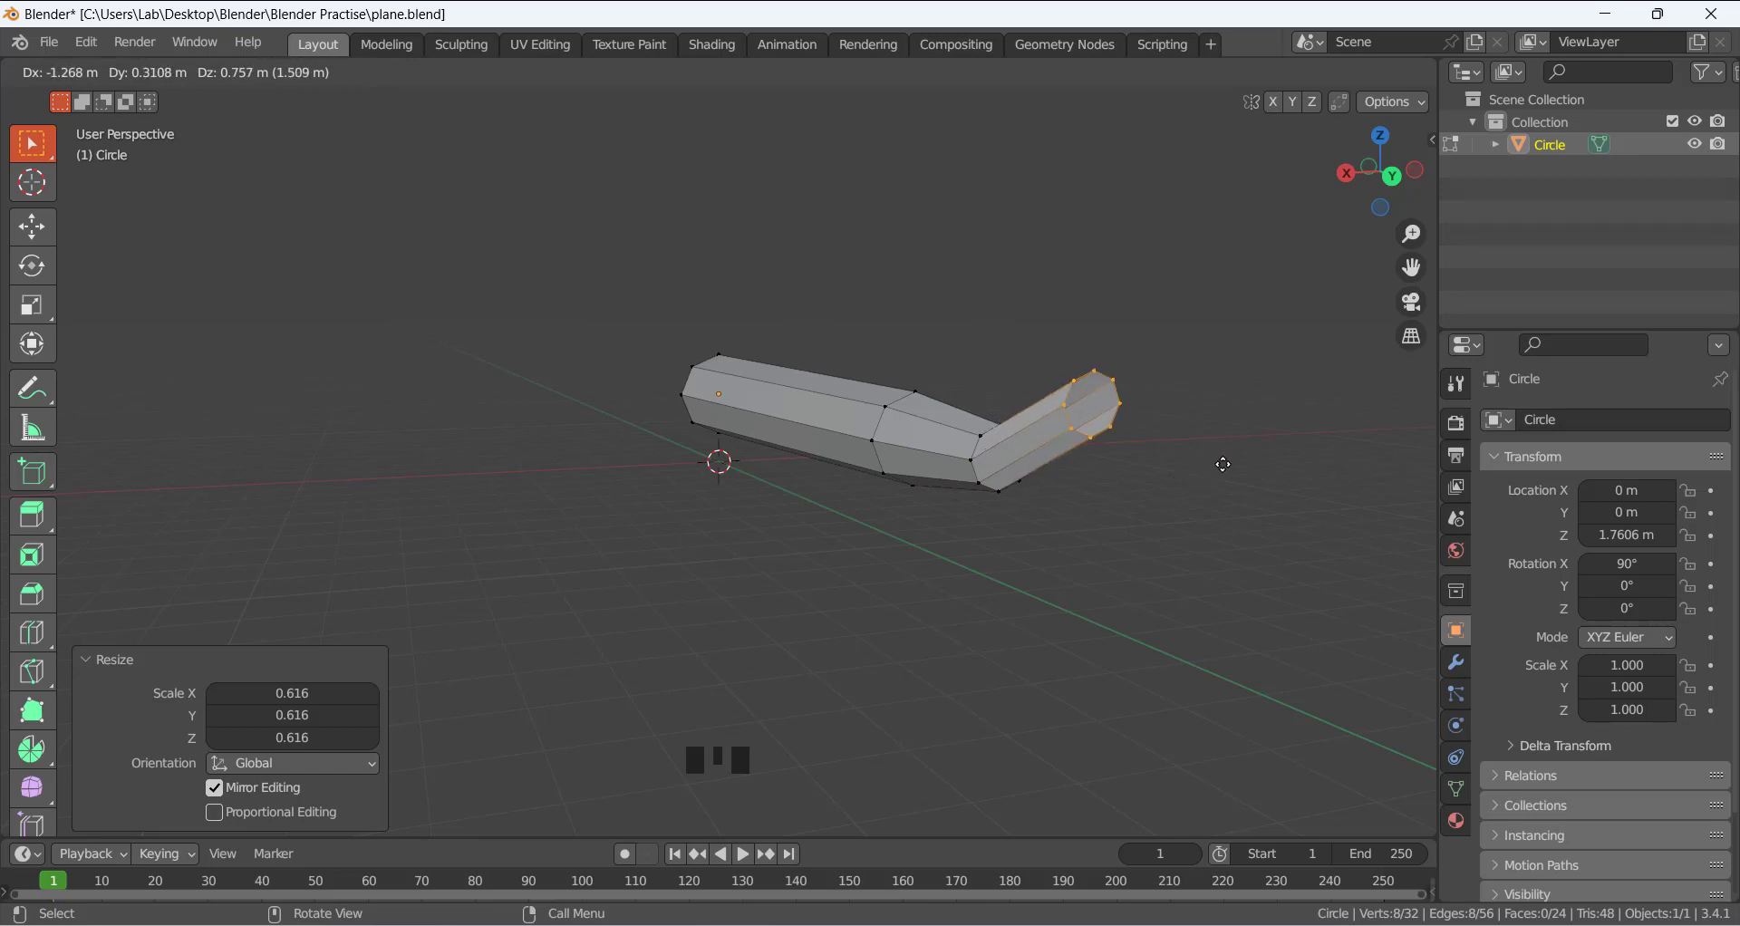
right_click(1226, 430)
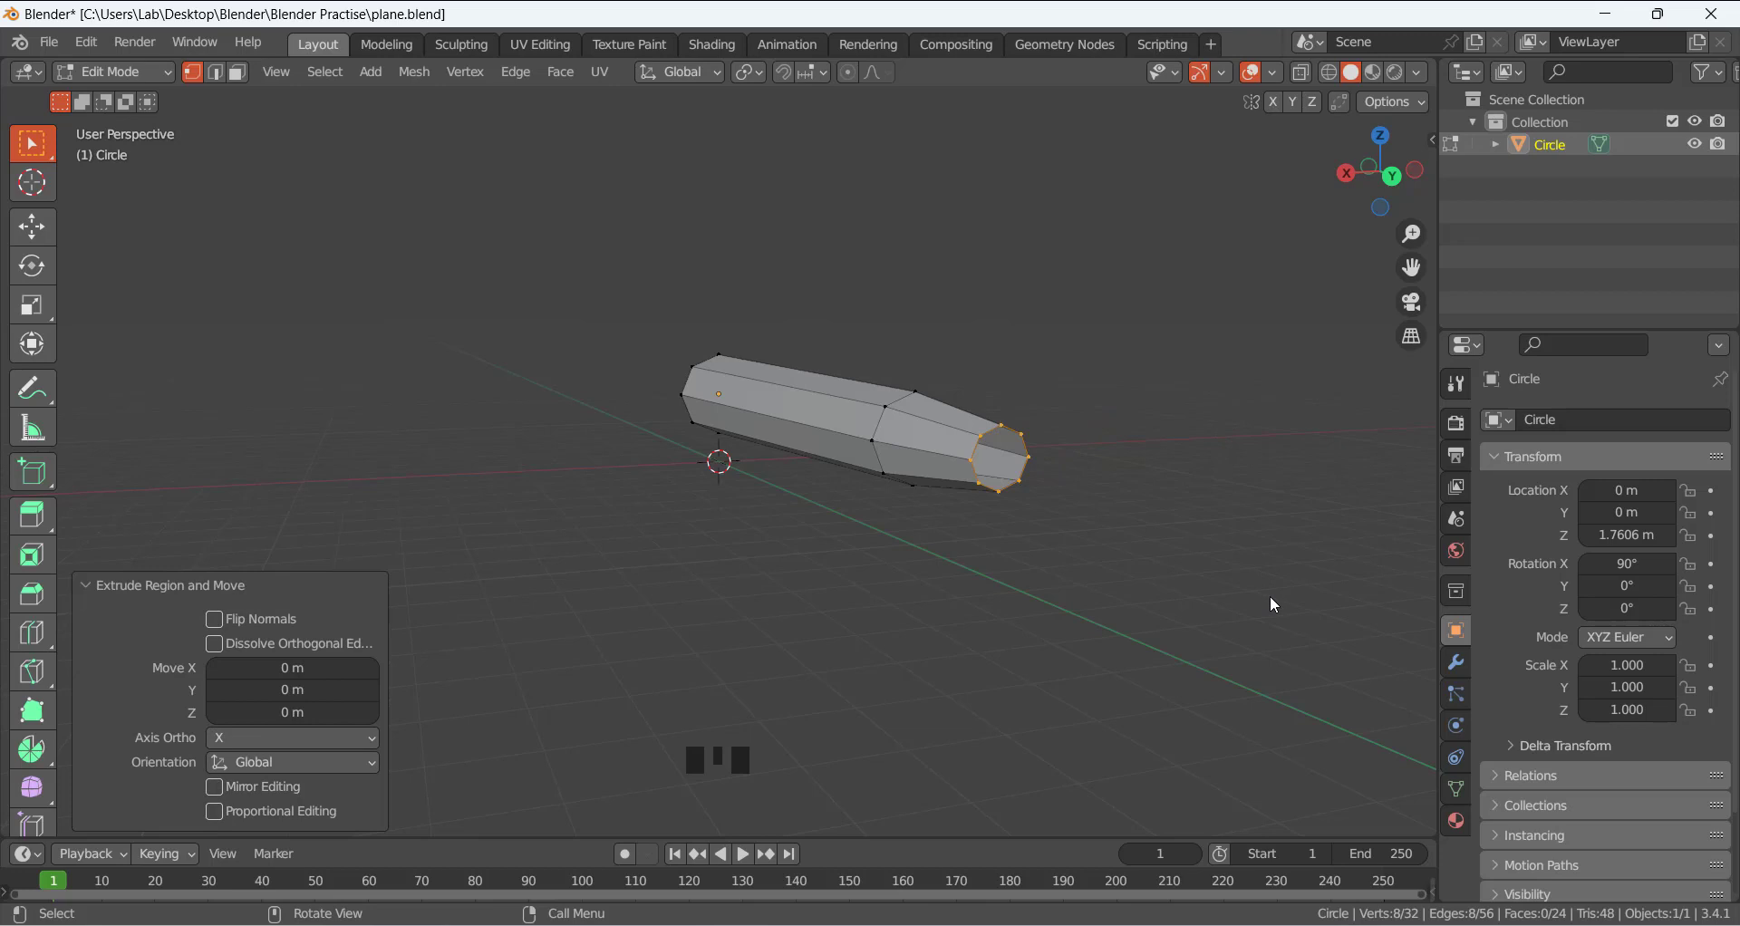
key("s")
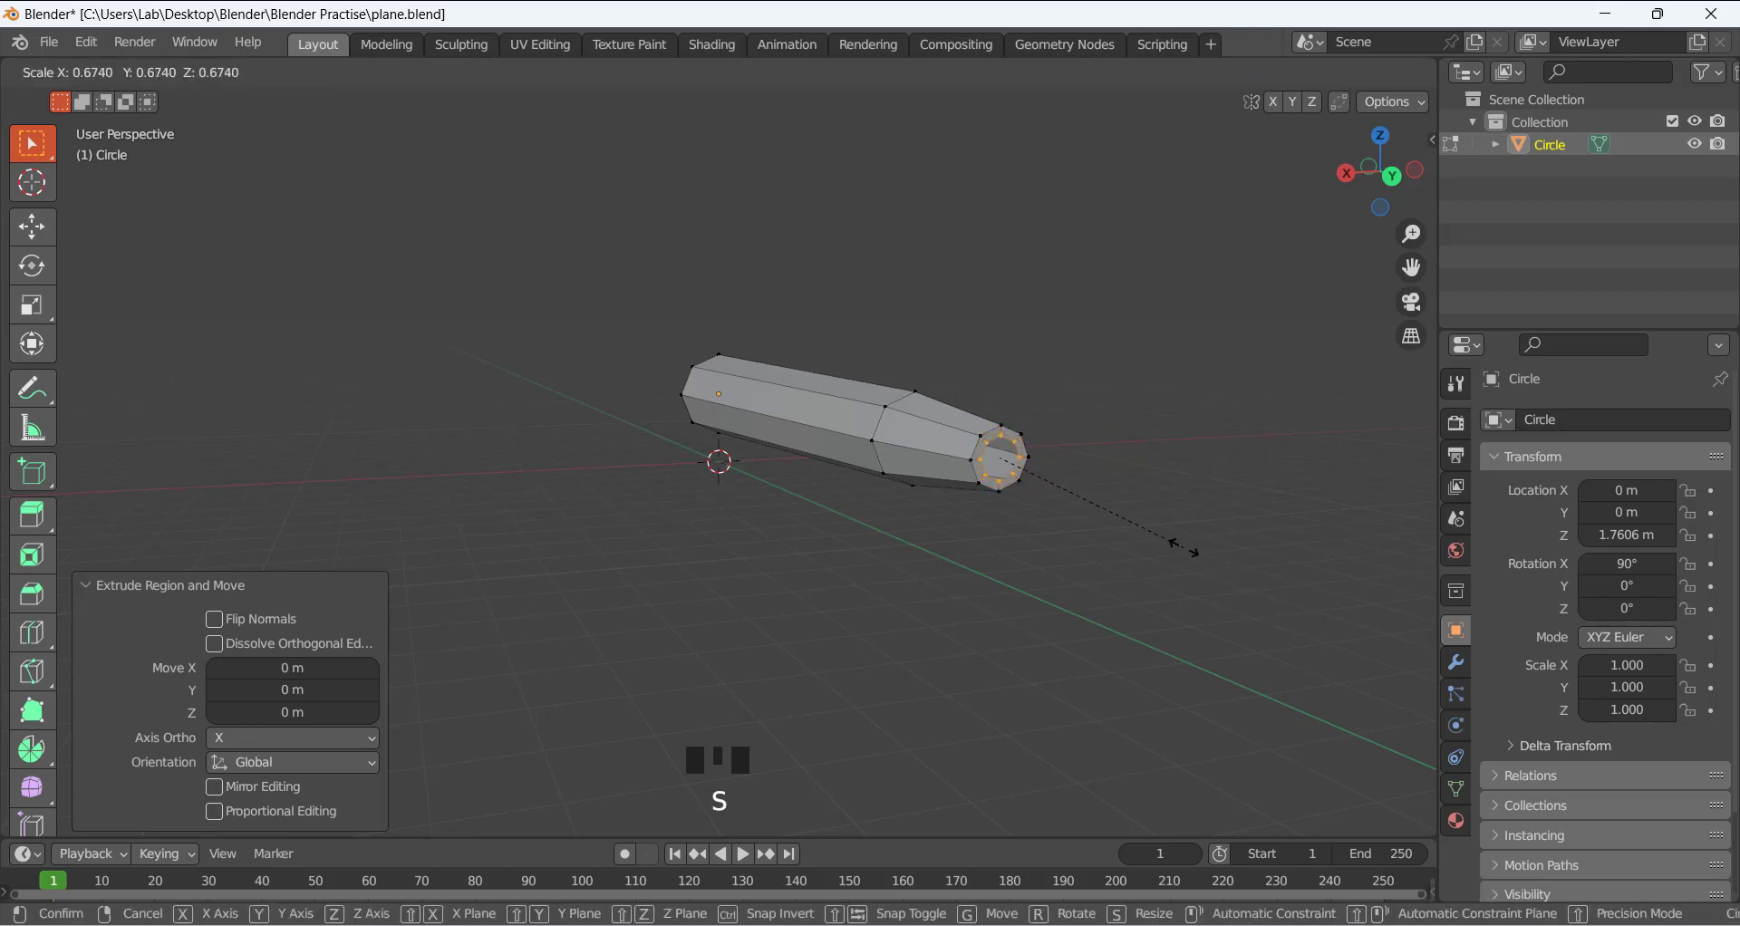
left_click(1176, 542)
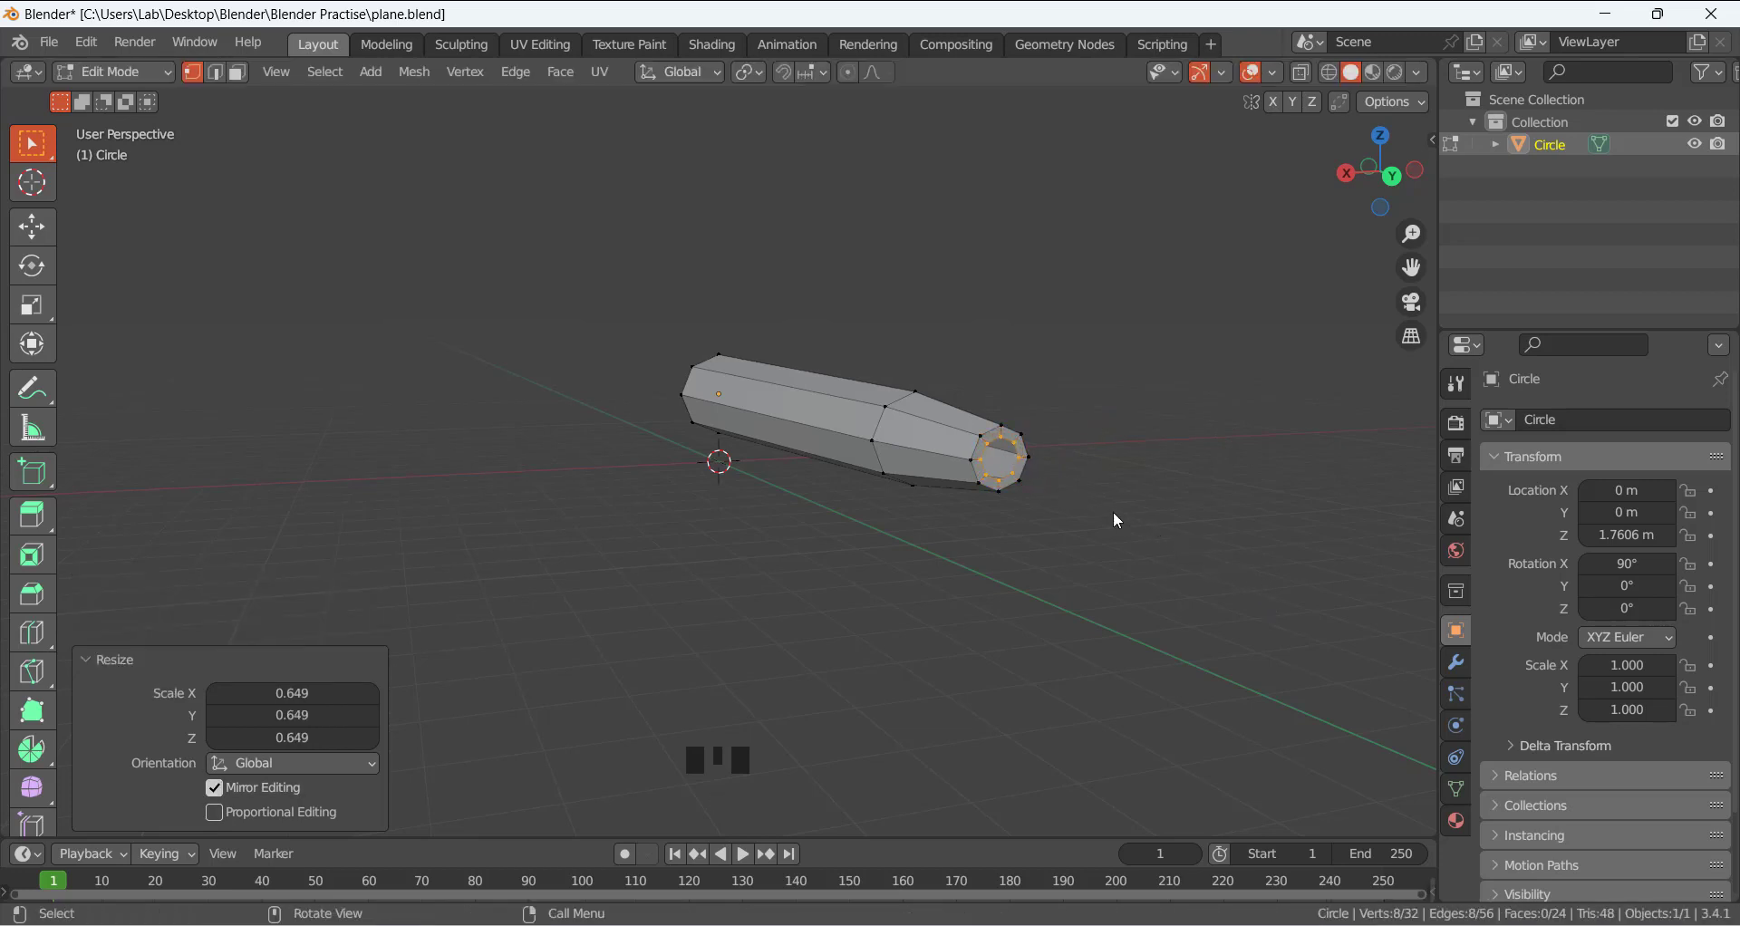
Move the inset ring at the fuselage's narrow end about 0.1 m outward along the Y axis.
middle_click_drag(1113, 511, 1095, 518)
scroll(1121, 554, "up", 2)
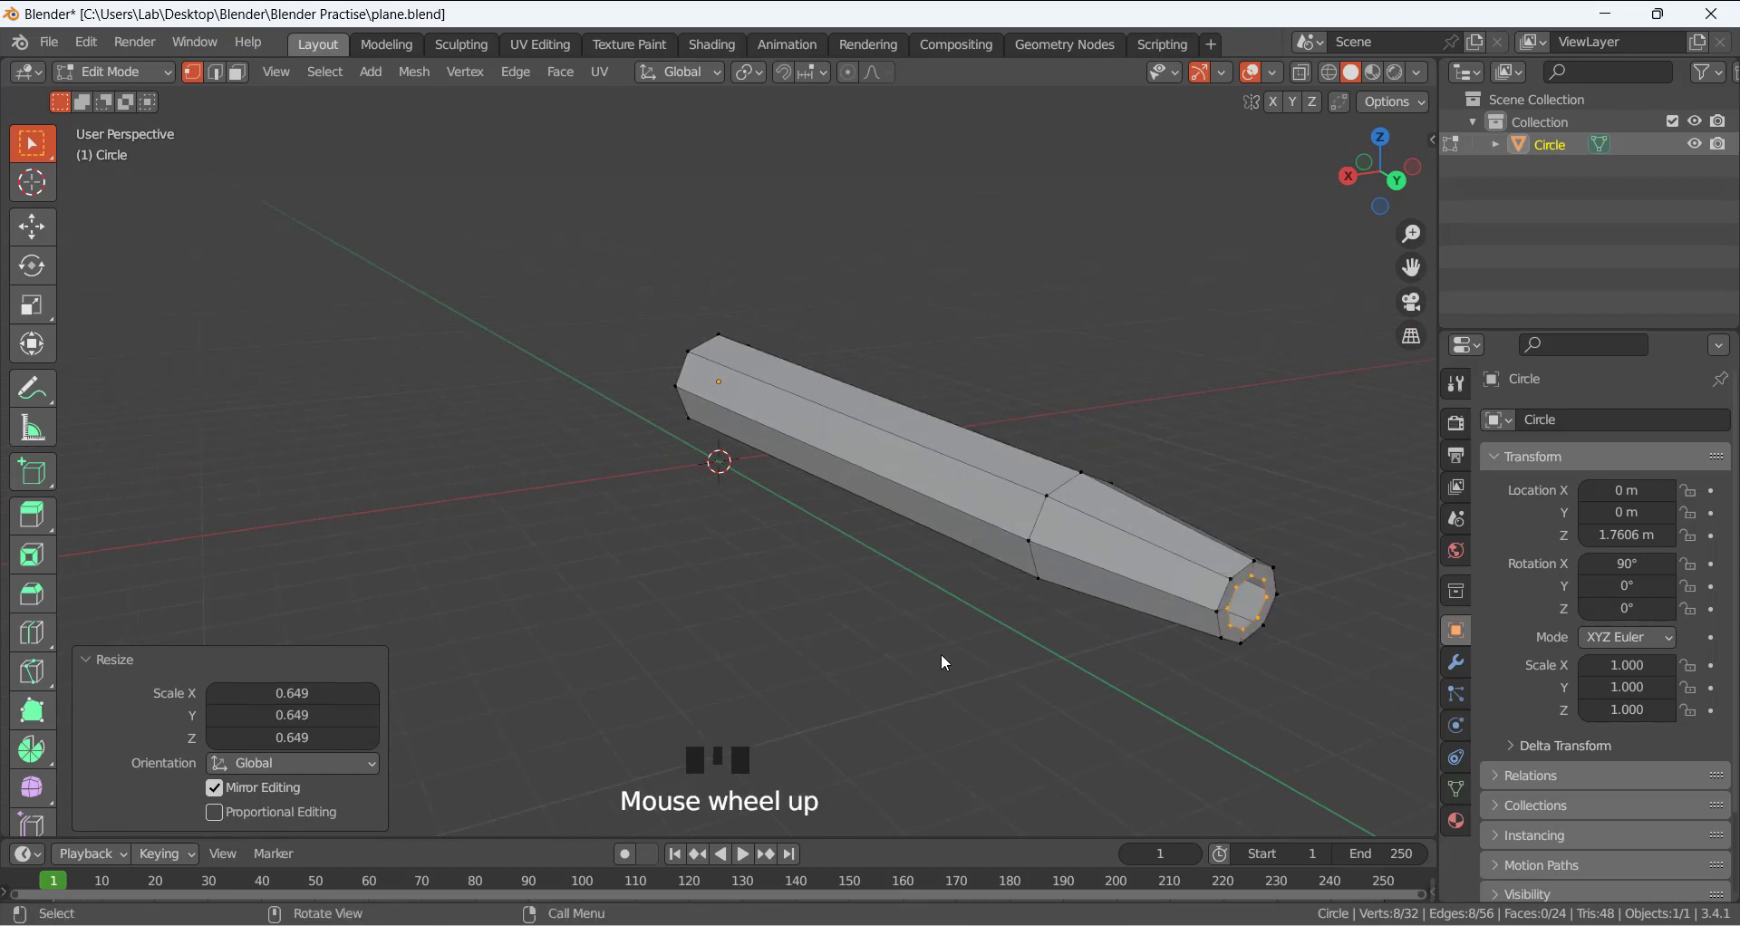
key("g")
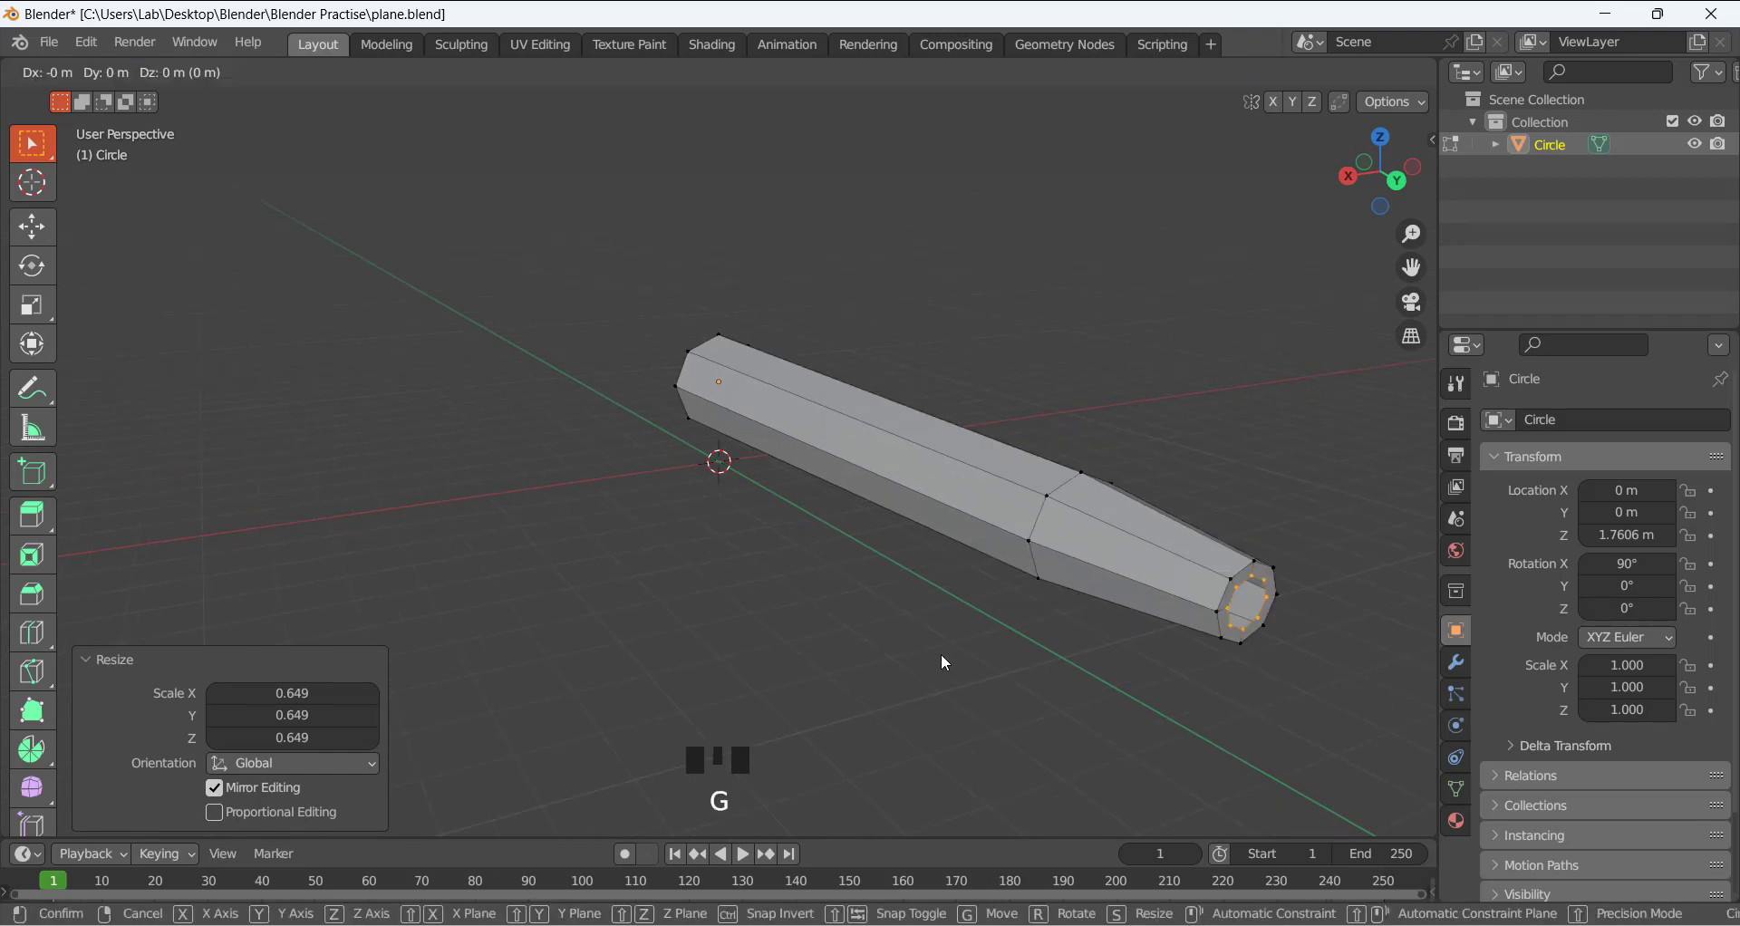
key("y")
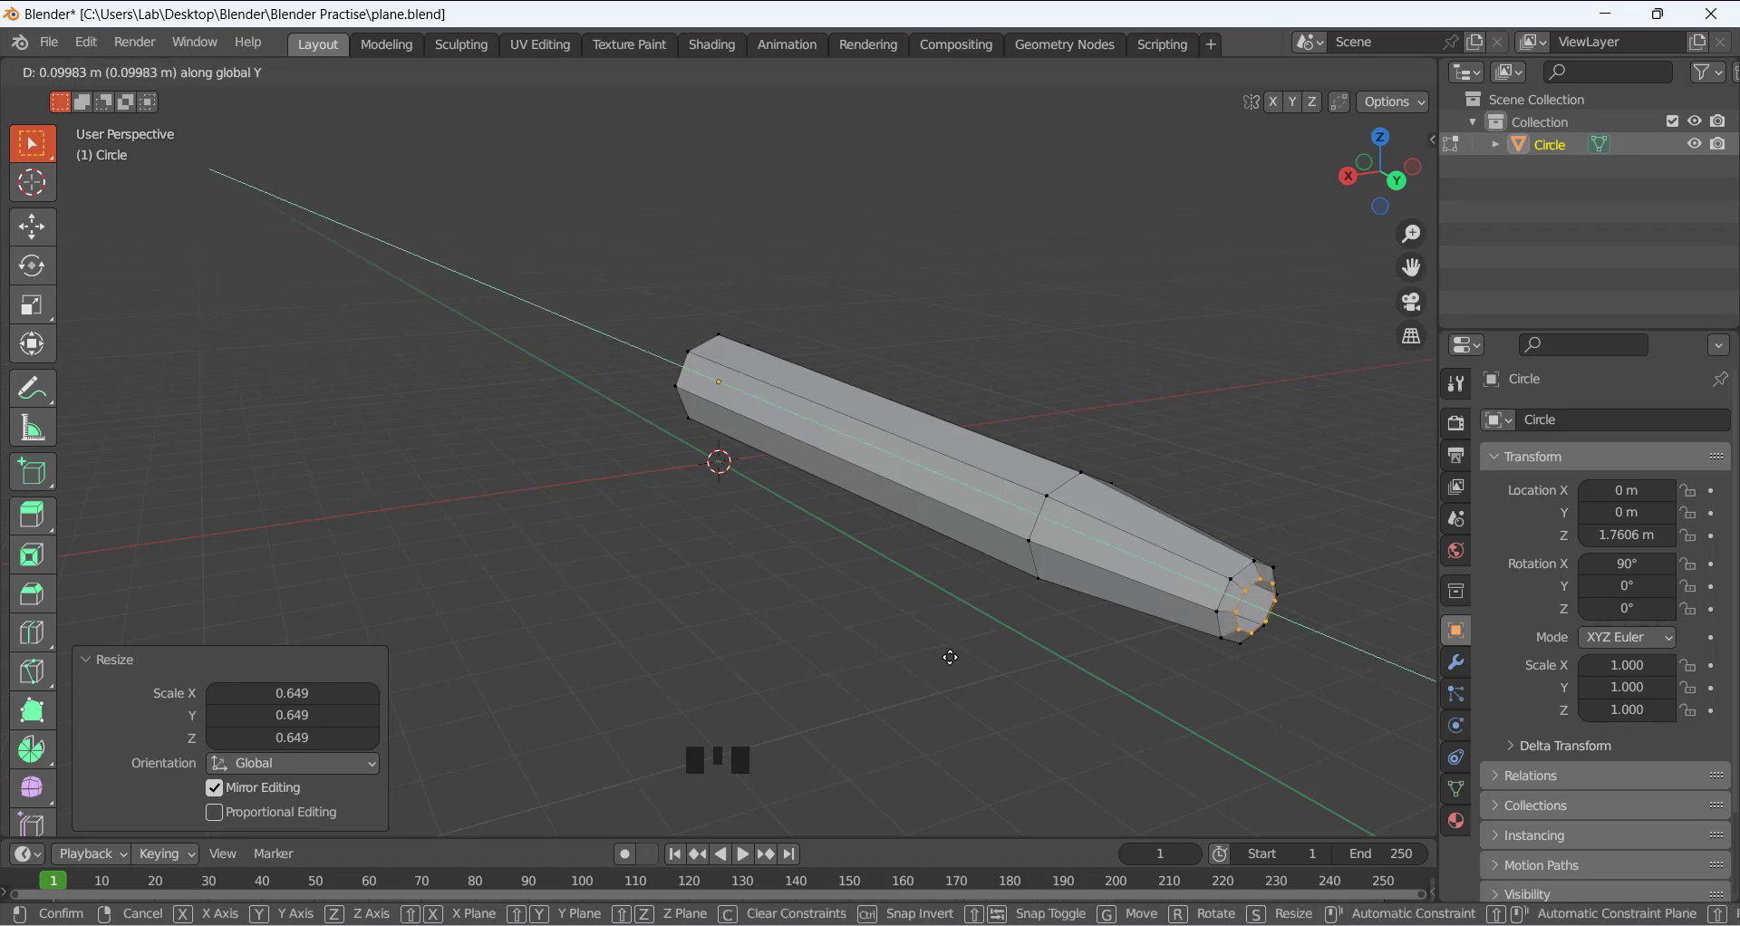
left_click(950, 657)
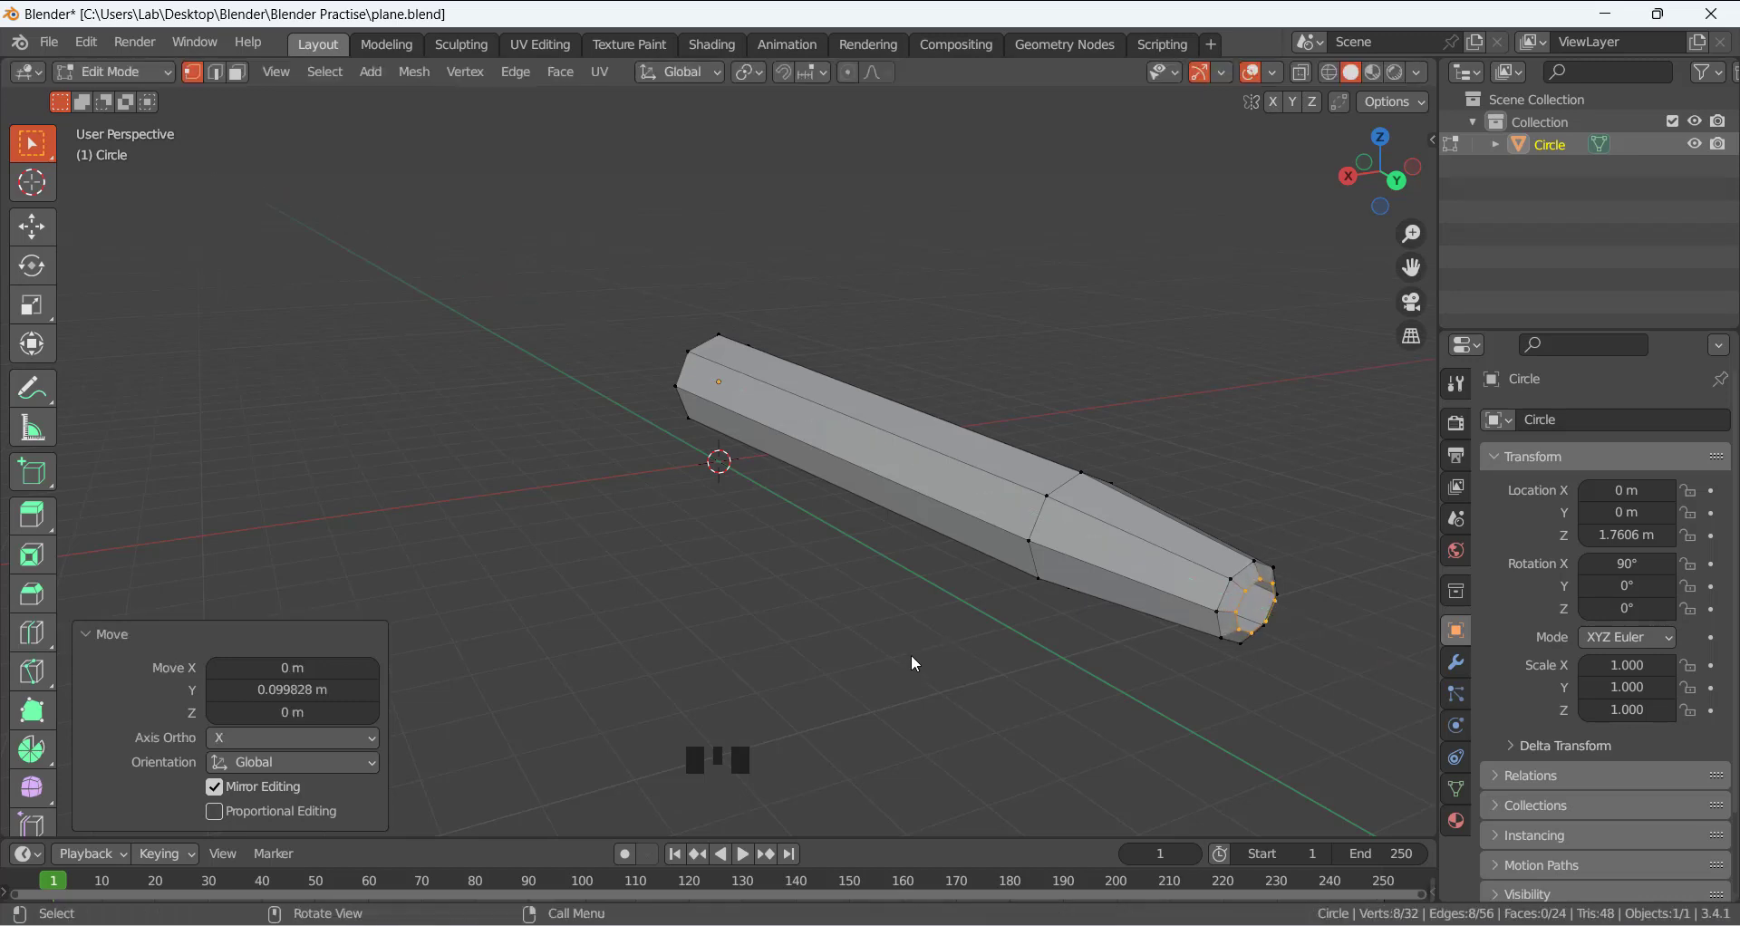
Extrude the inset ring at the narrow end about 0.26 m along the Y axis into a short collar.
key("e")
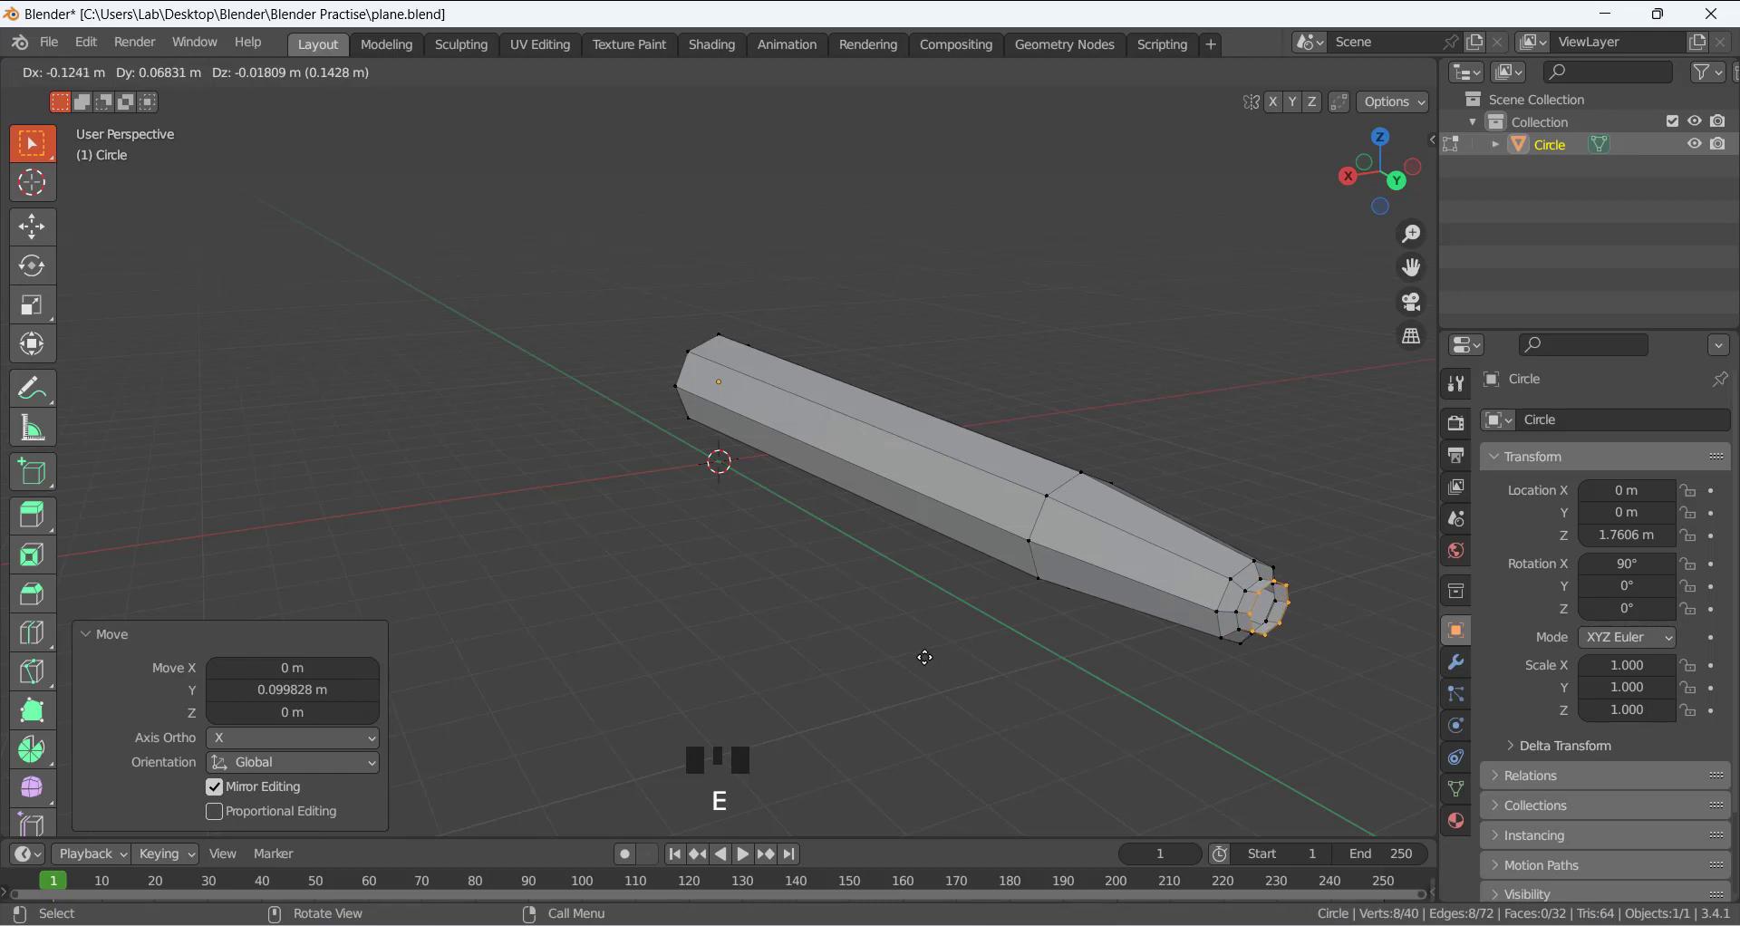
key("y")
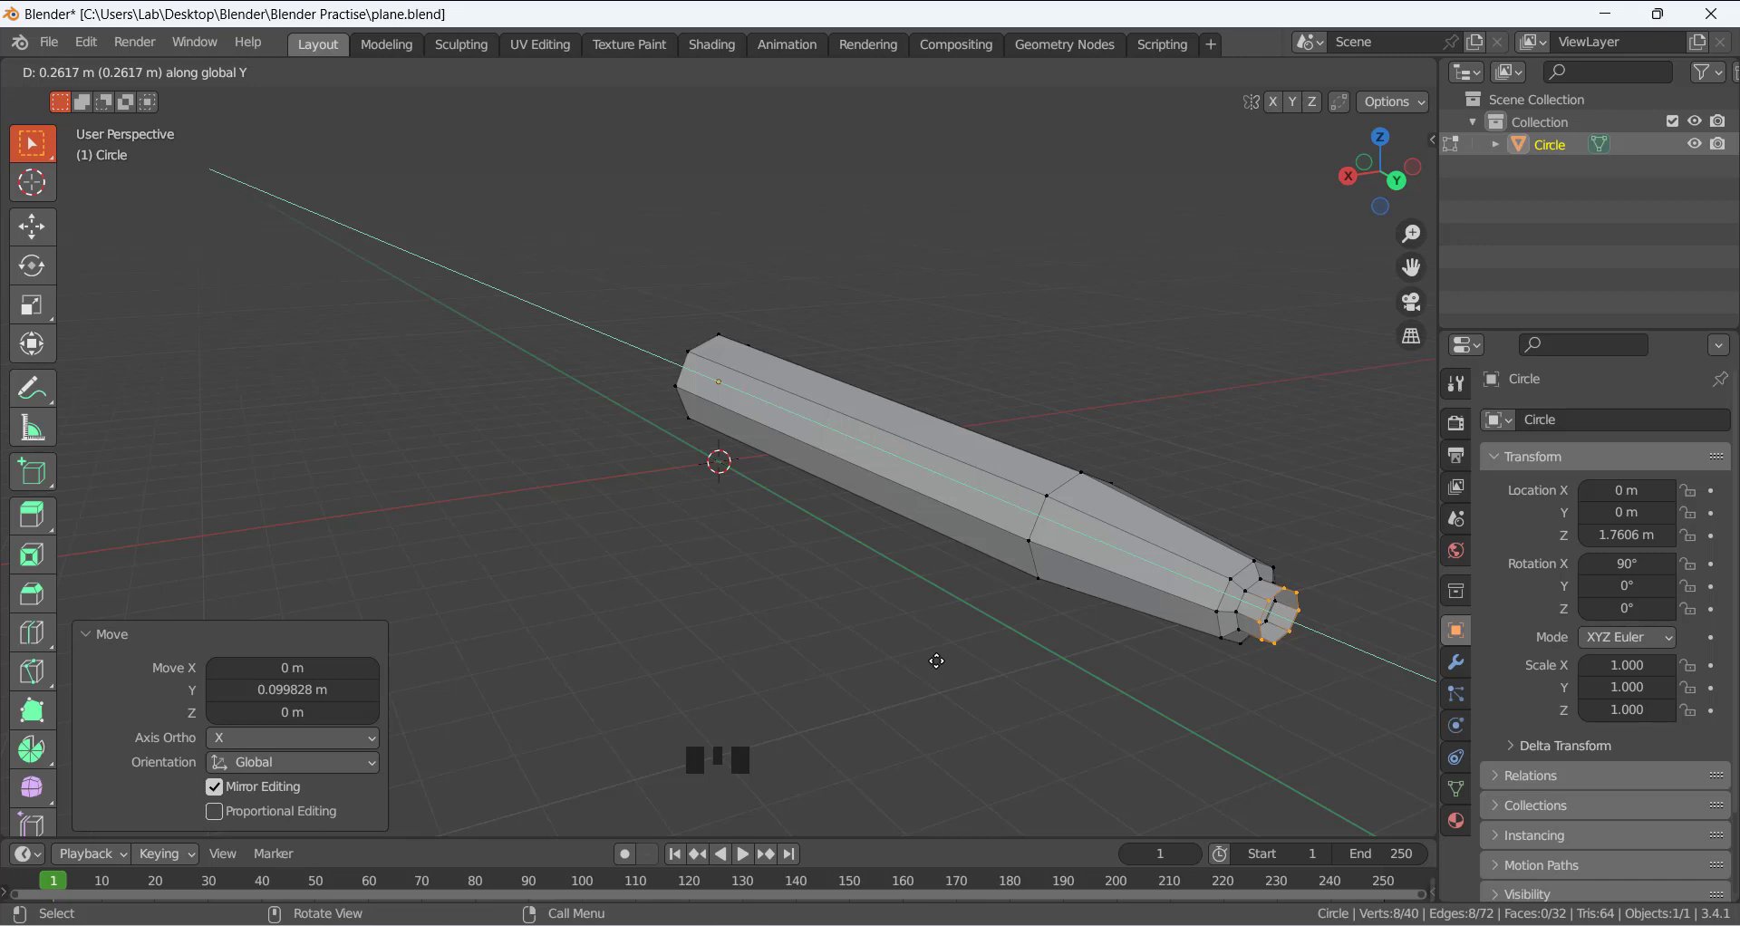
left_click(937, 661)
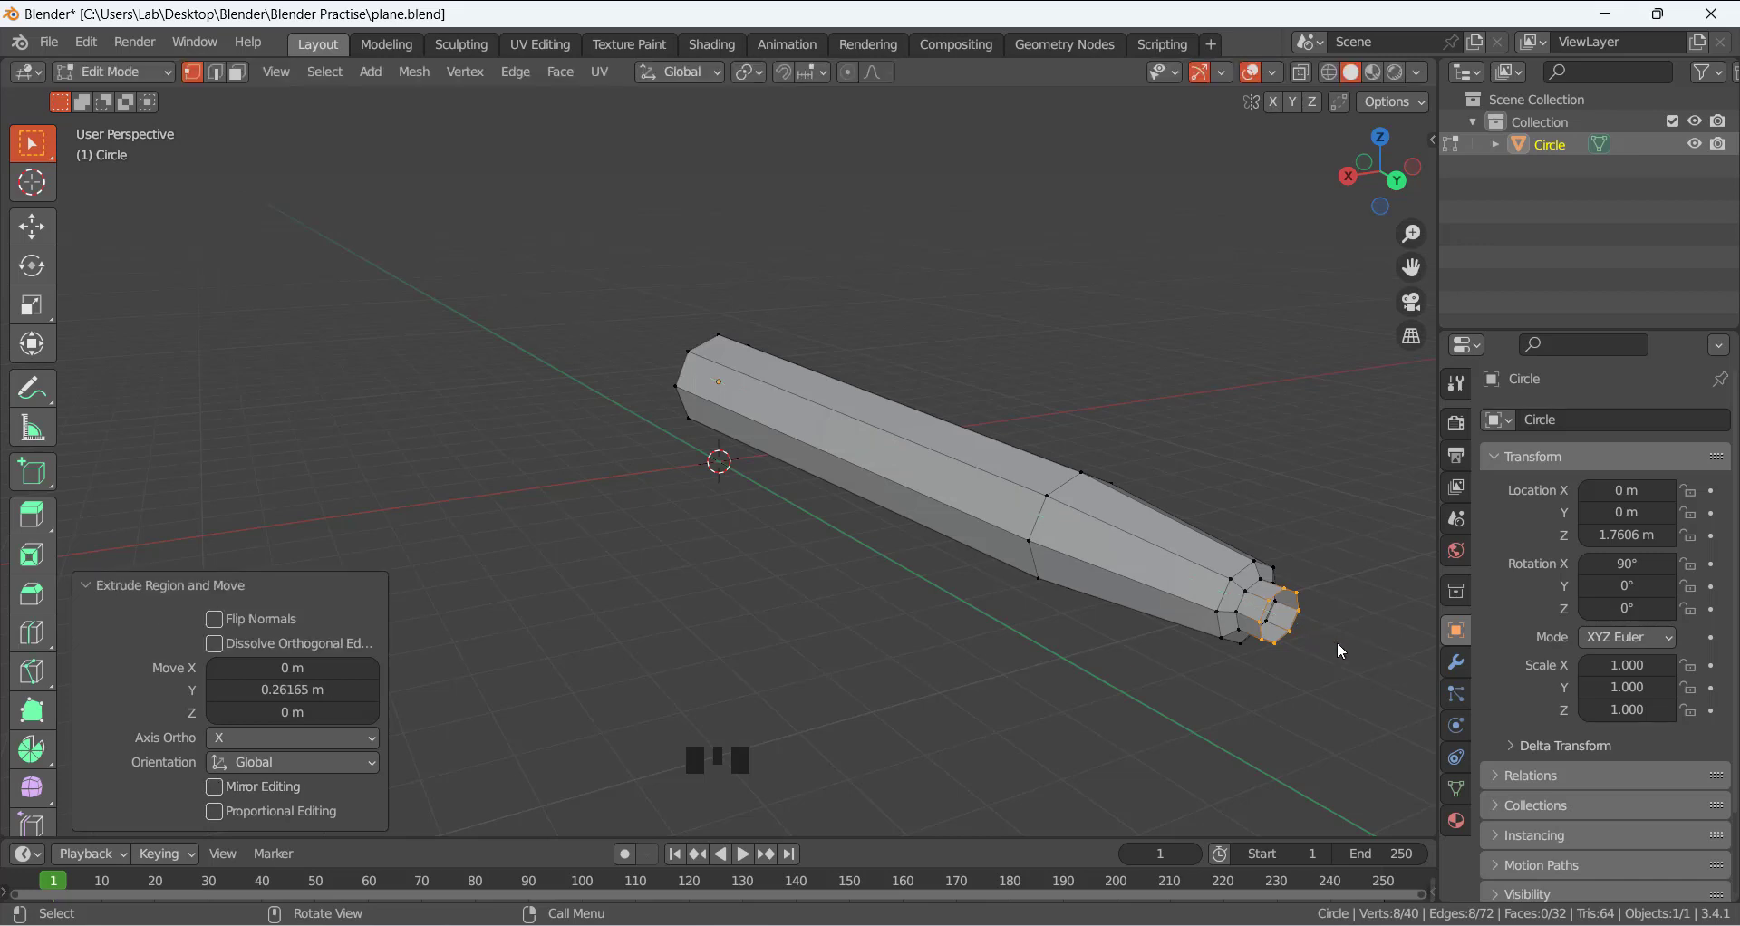
Extrude the collar's end ring in place and scale the new ring inward to about 0.552.
key("e")
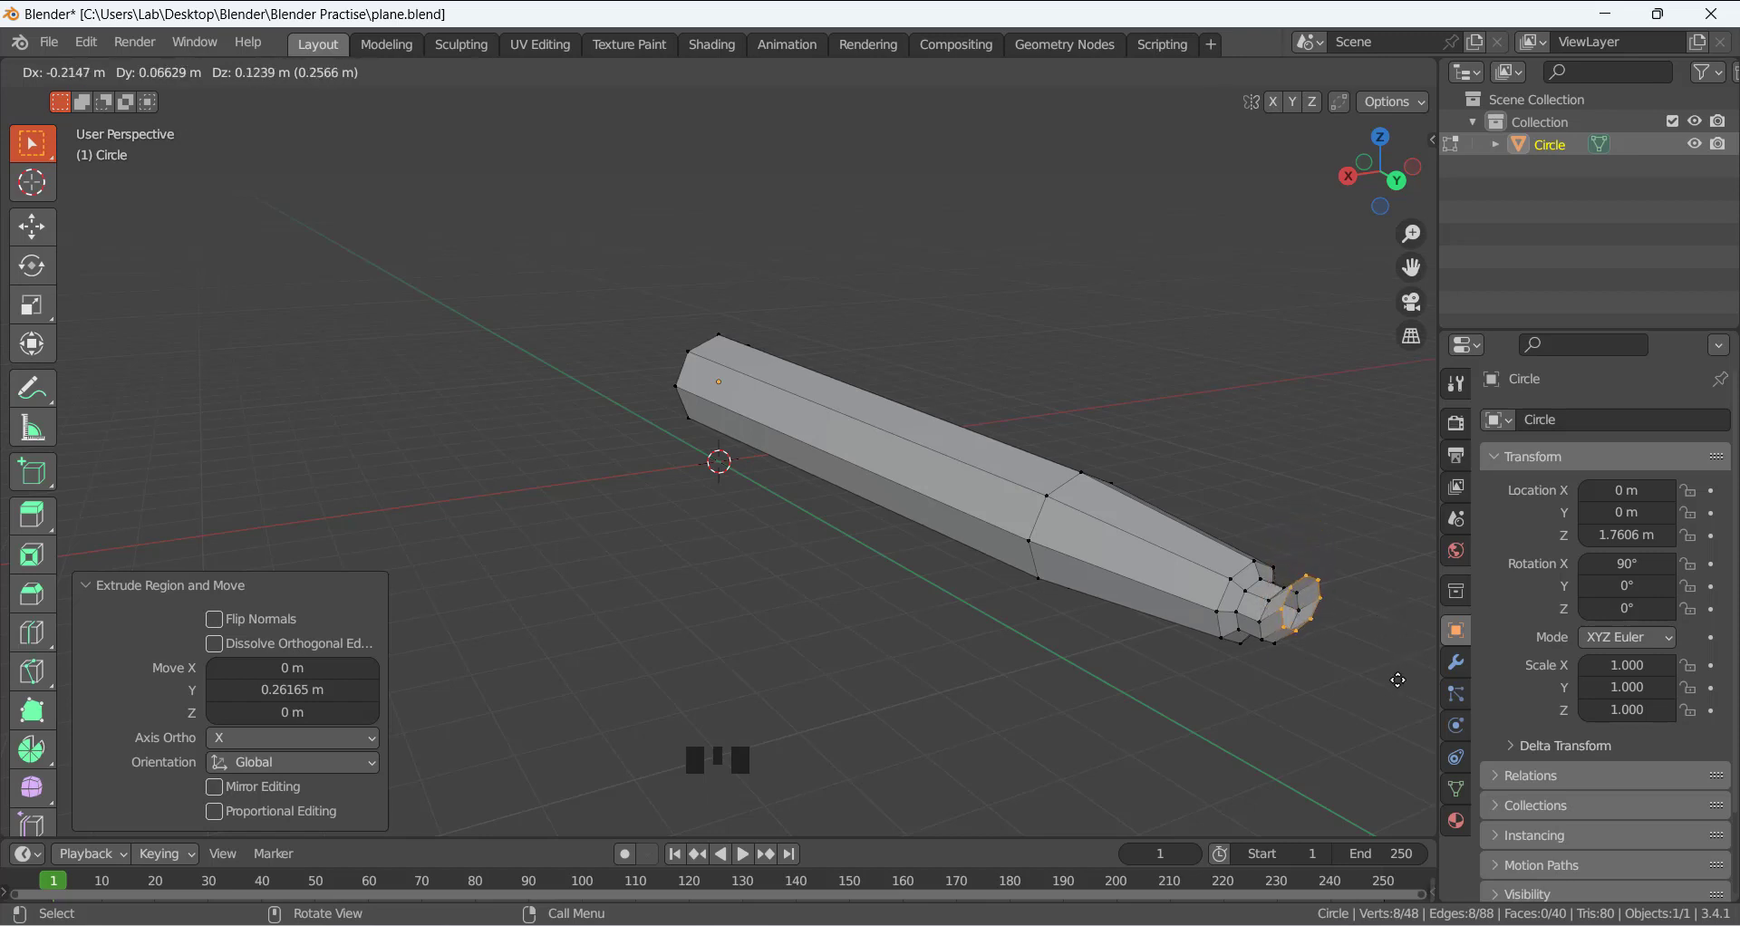
right_click(1398, 680)
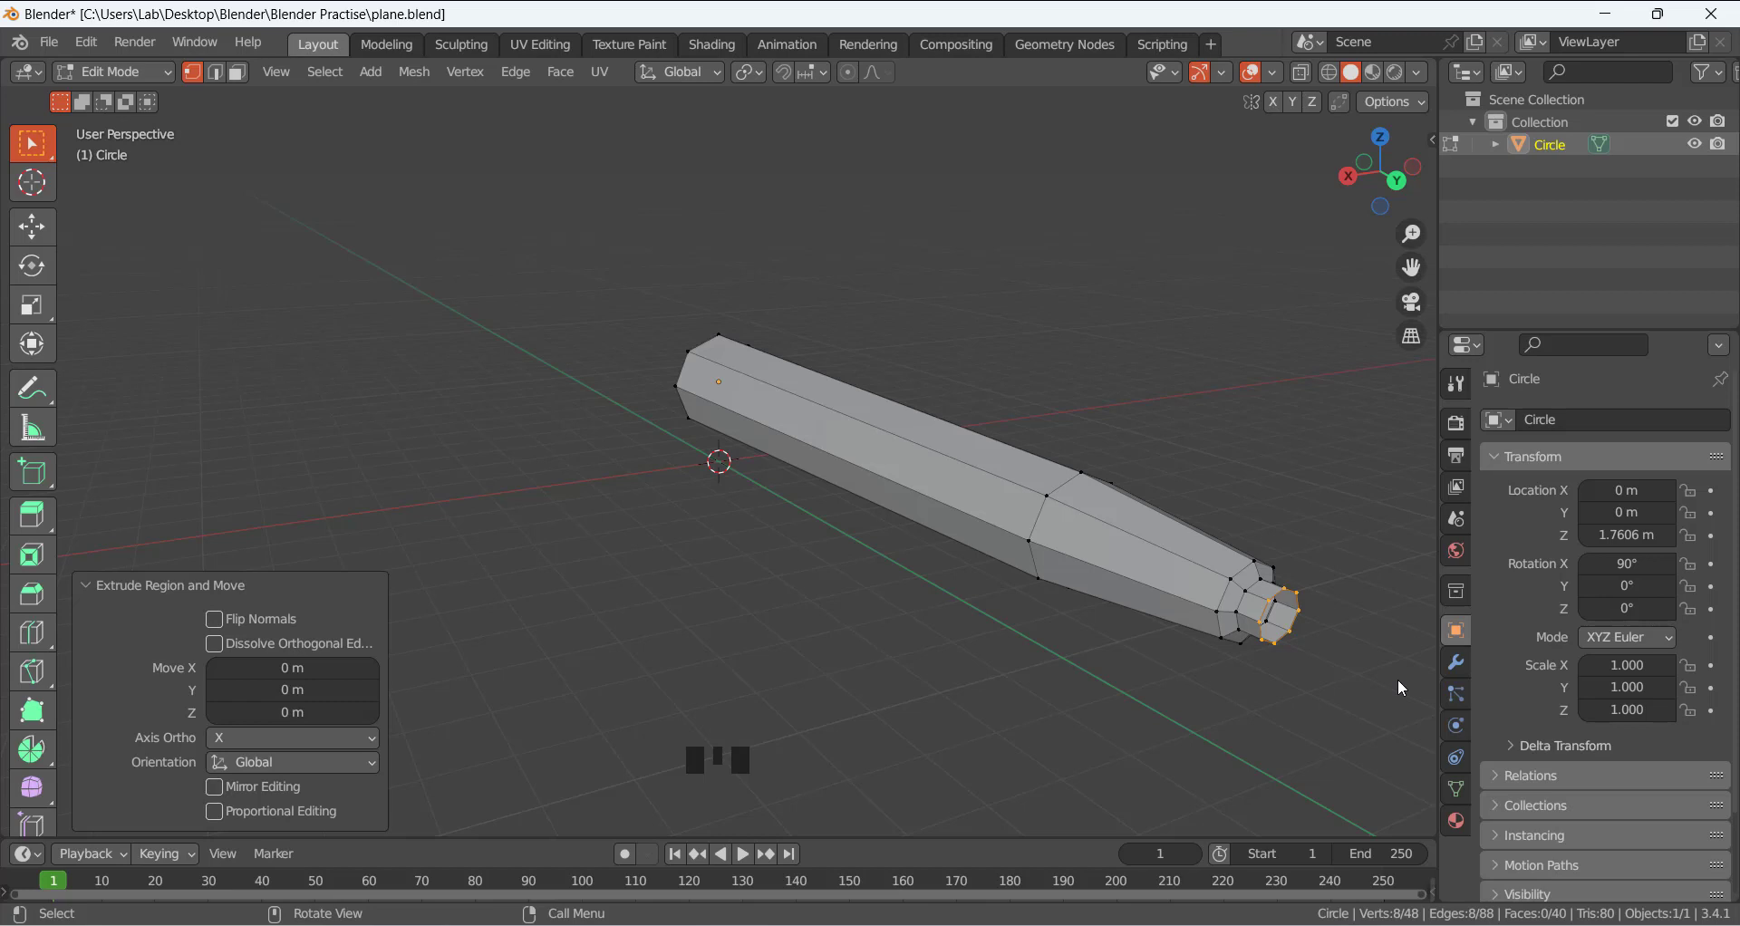
key("s")
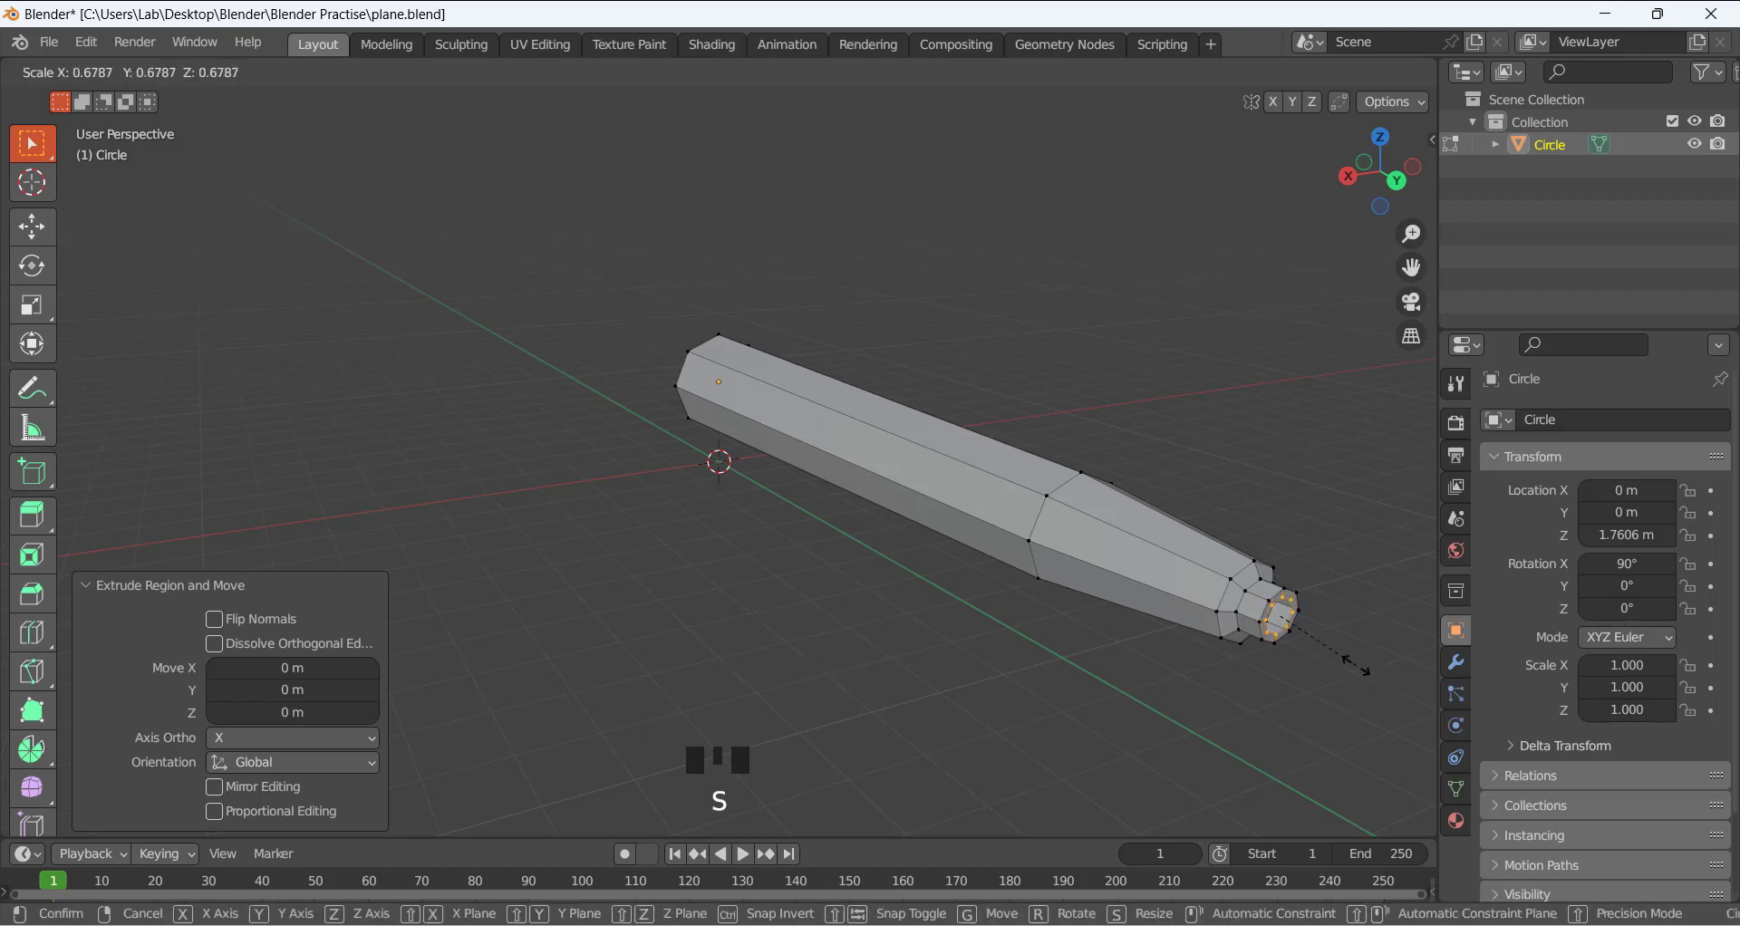
left_click(1323, 639)
Extrude the collar's inner ring about -0.2 m along the Y axis to recess it into the body.
middle_click_drag(1318, 632, 1274, 614)
scroll(1042, 432, "up", 2)
scroll(1043, 431, "down", 1)
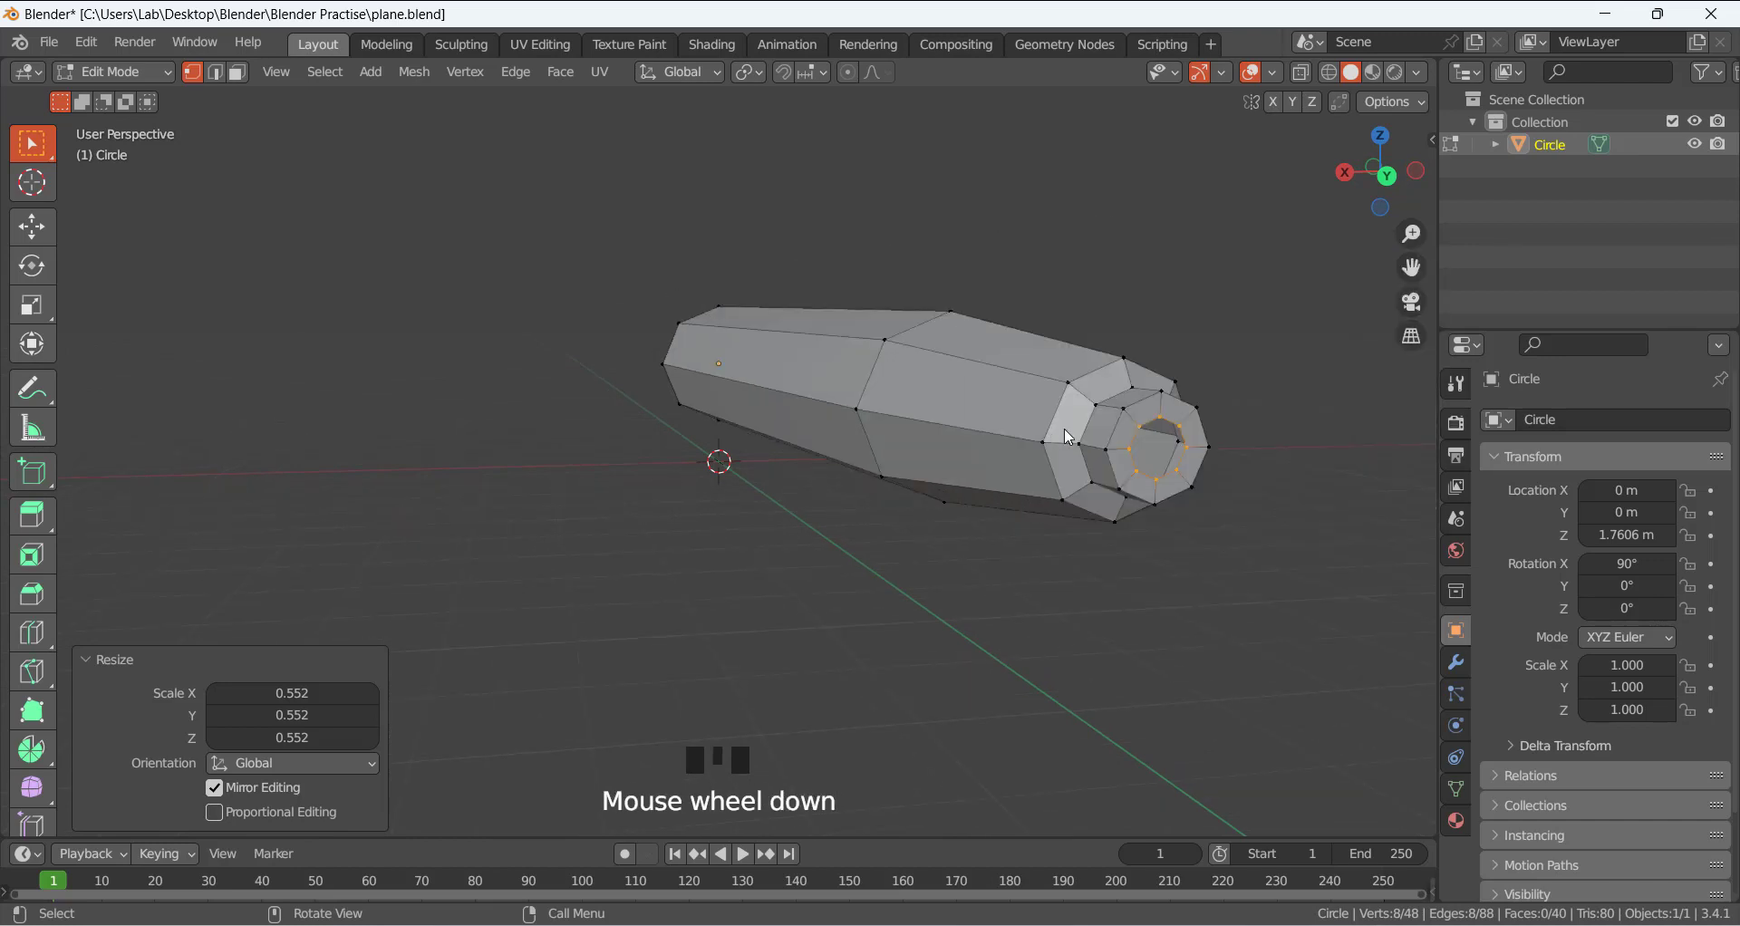
middle_click_drag(1042, 431, 1292, 611)
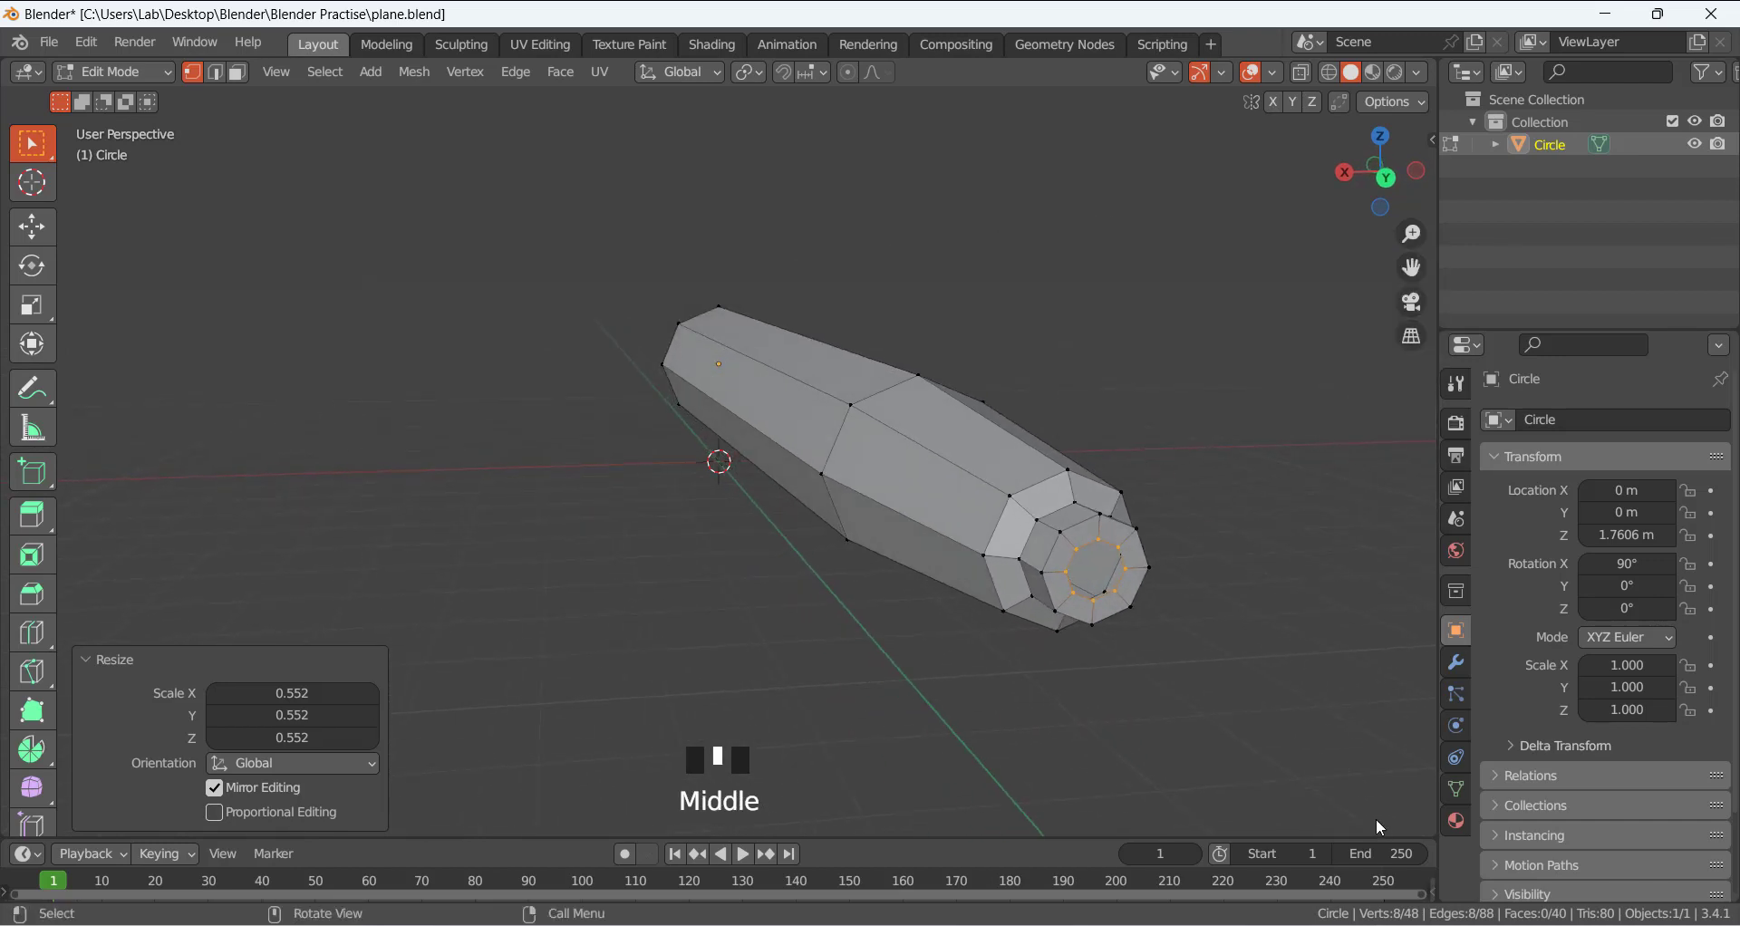
key("e")
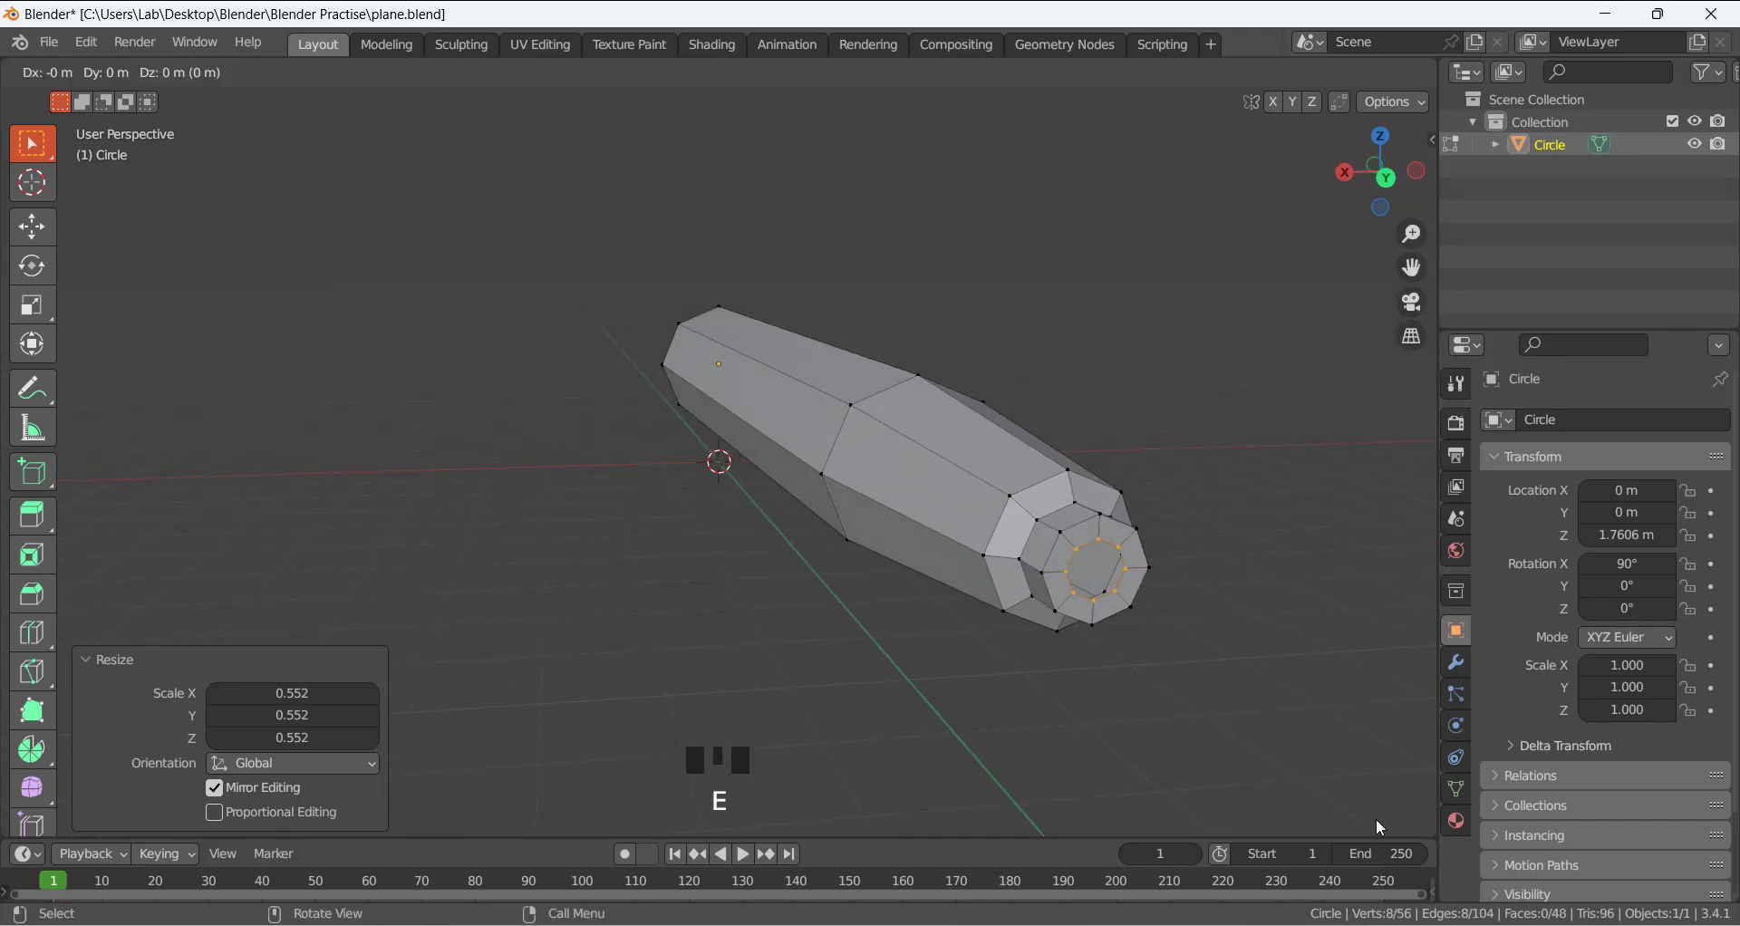
key("y")
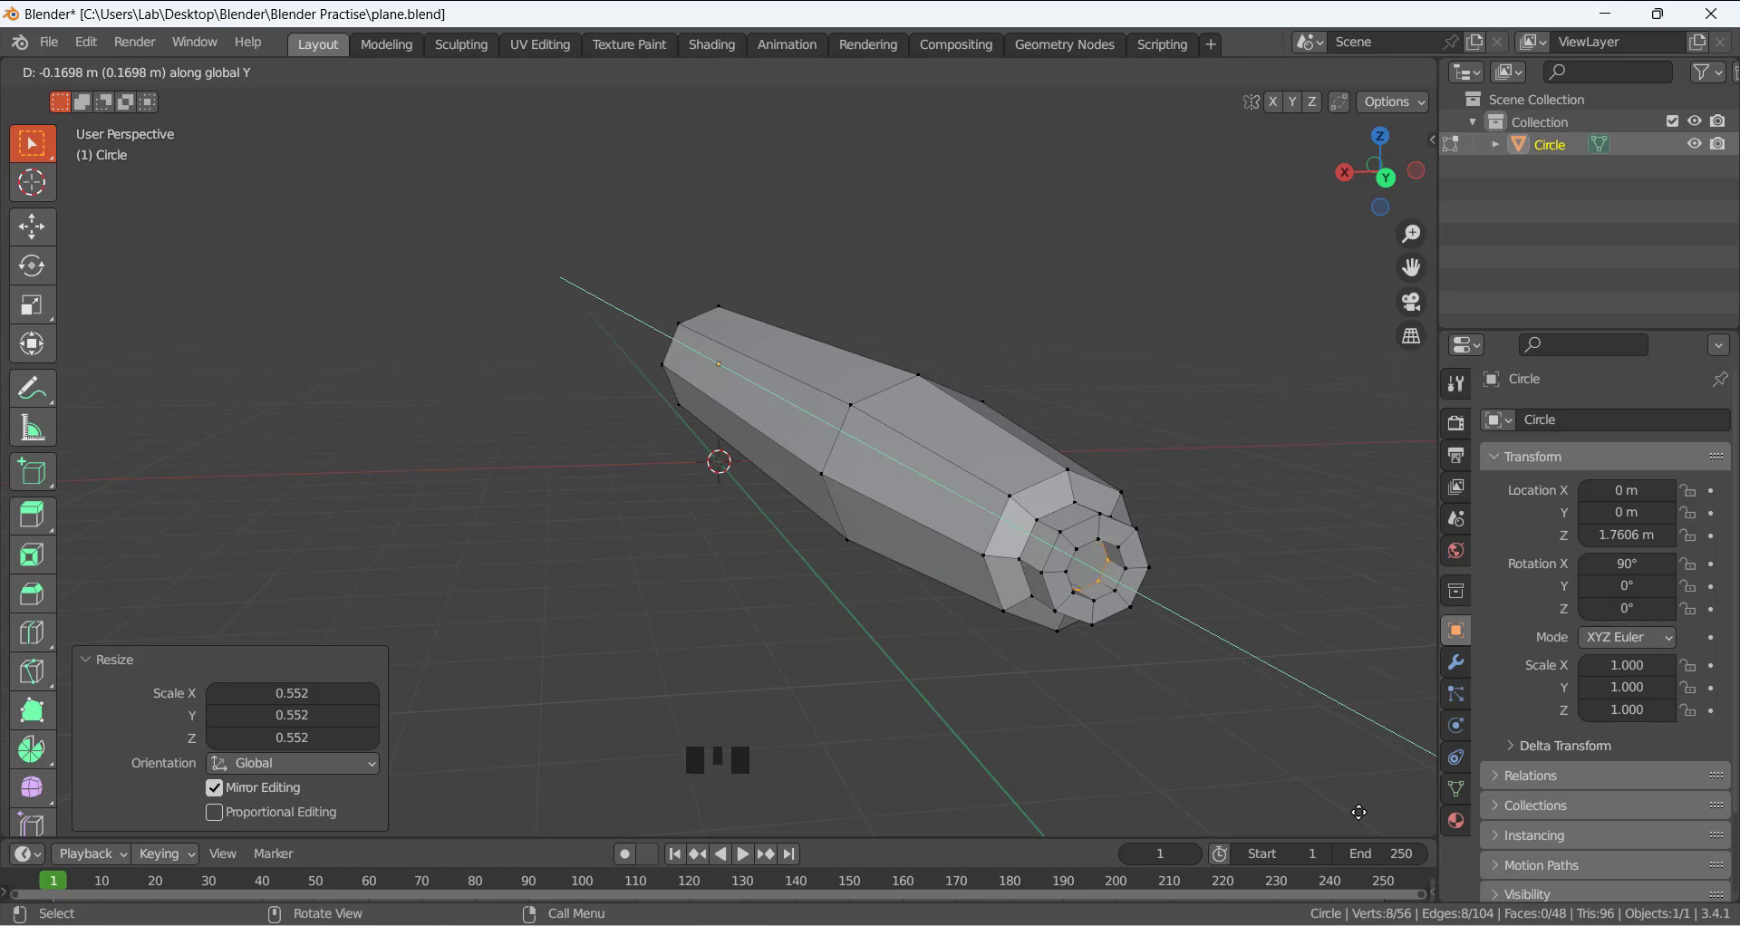
left_click(1355, 811)
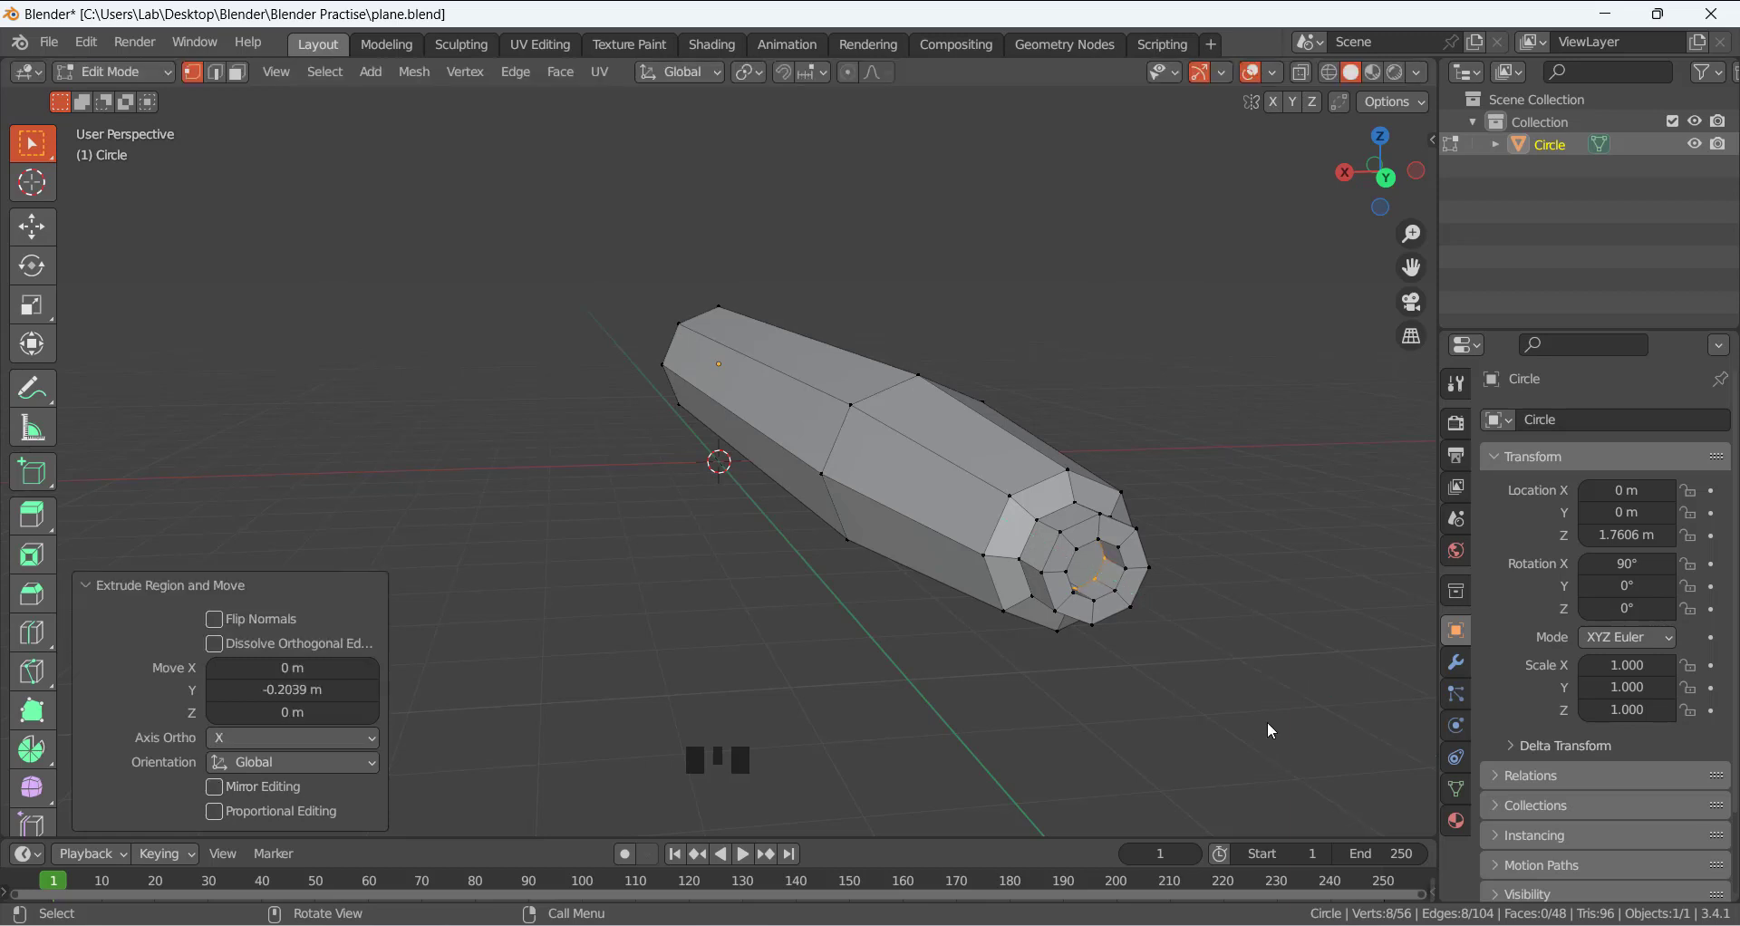
Extrude the recessed ring in place, scaling the new ring to about 0.542, and fill the remaining opening with a face.
key("e")
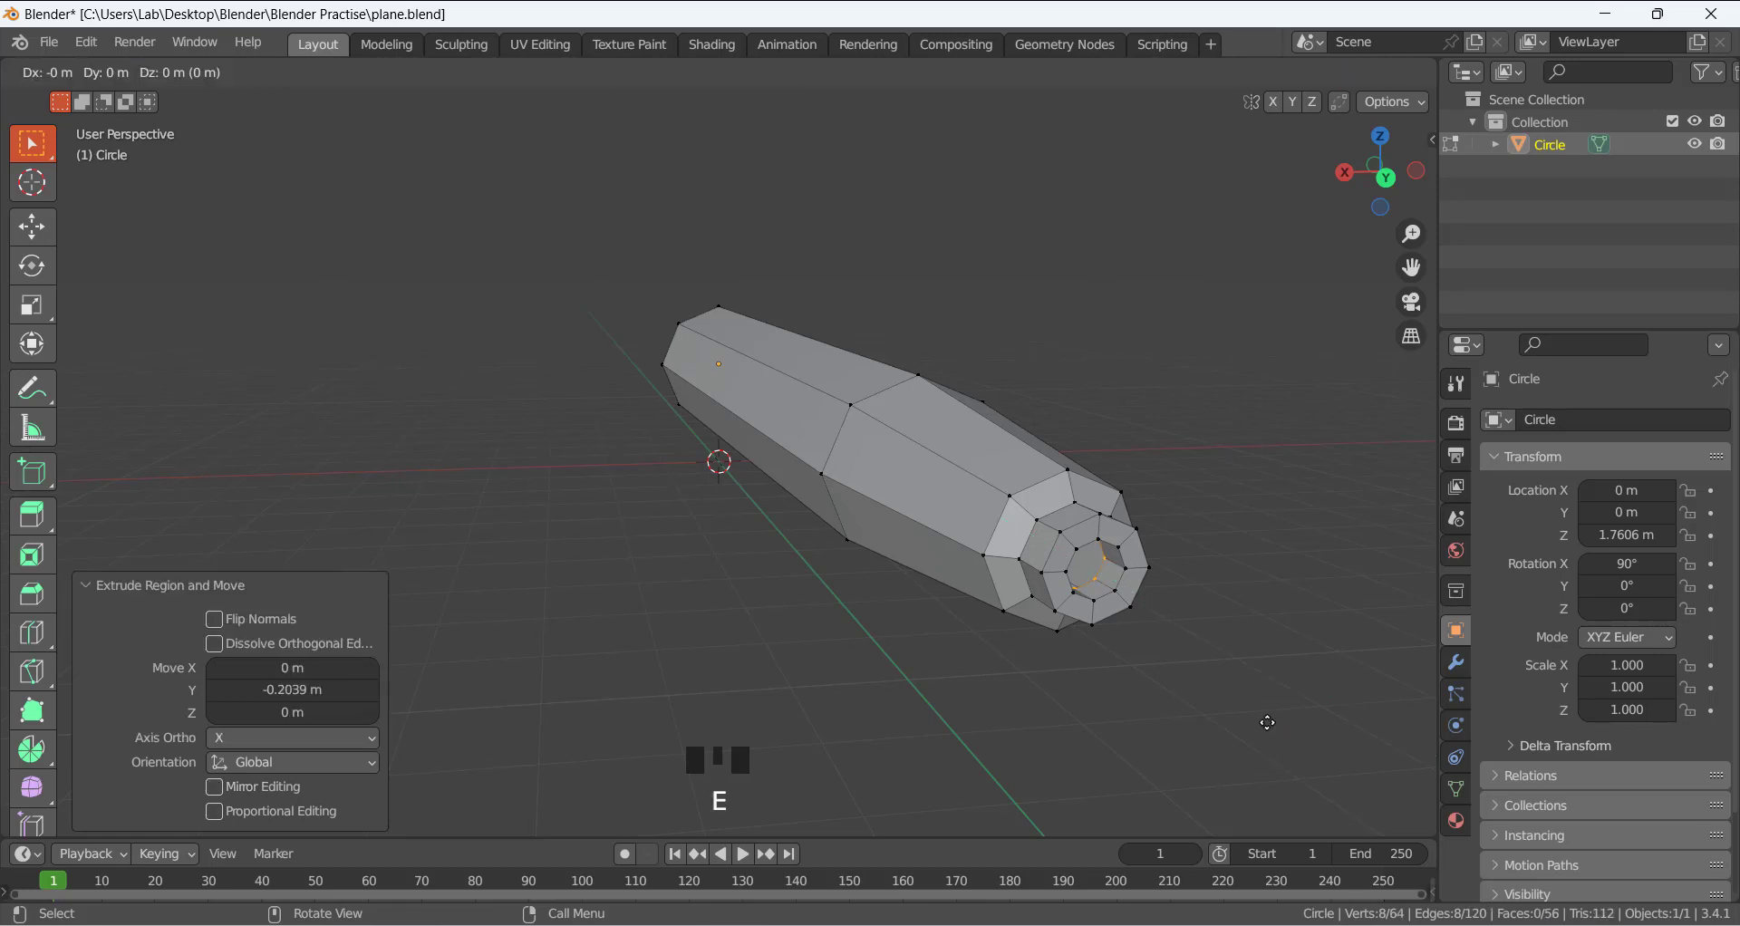
key("s")
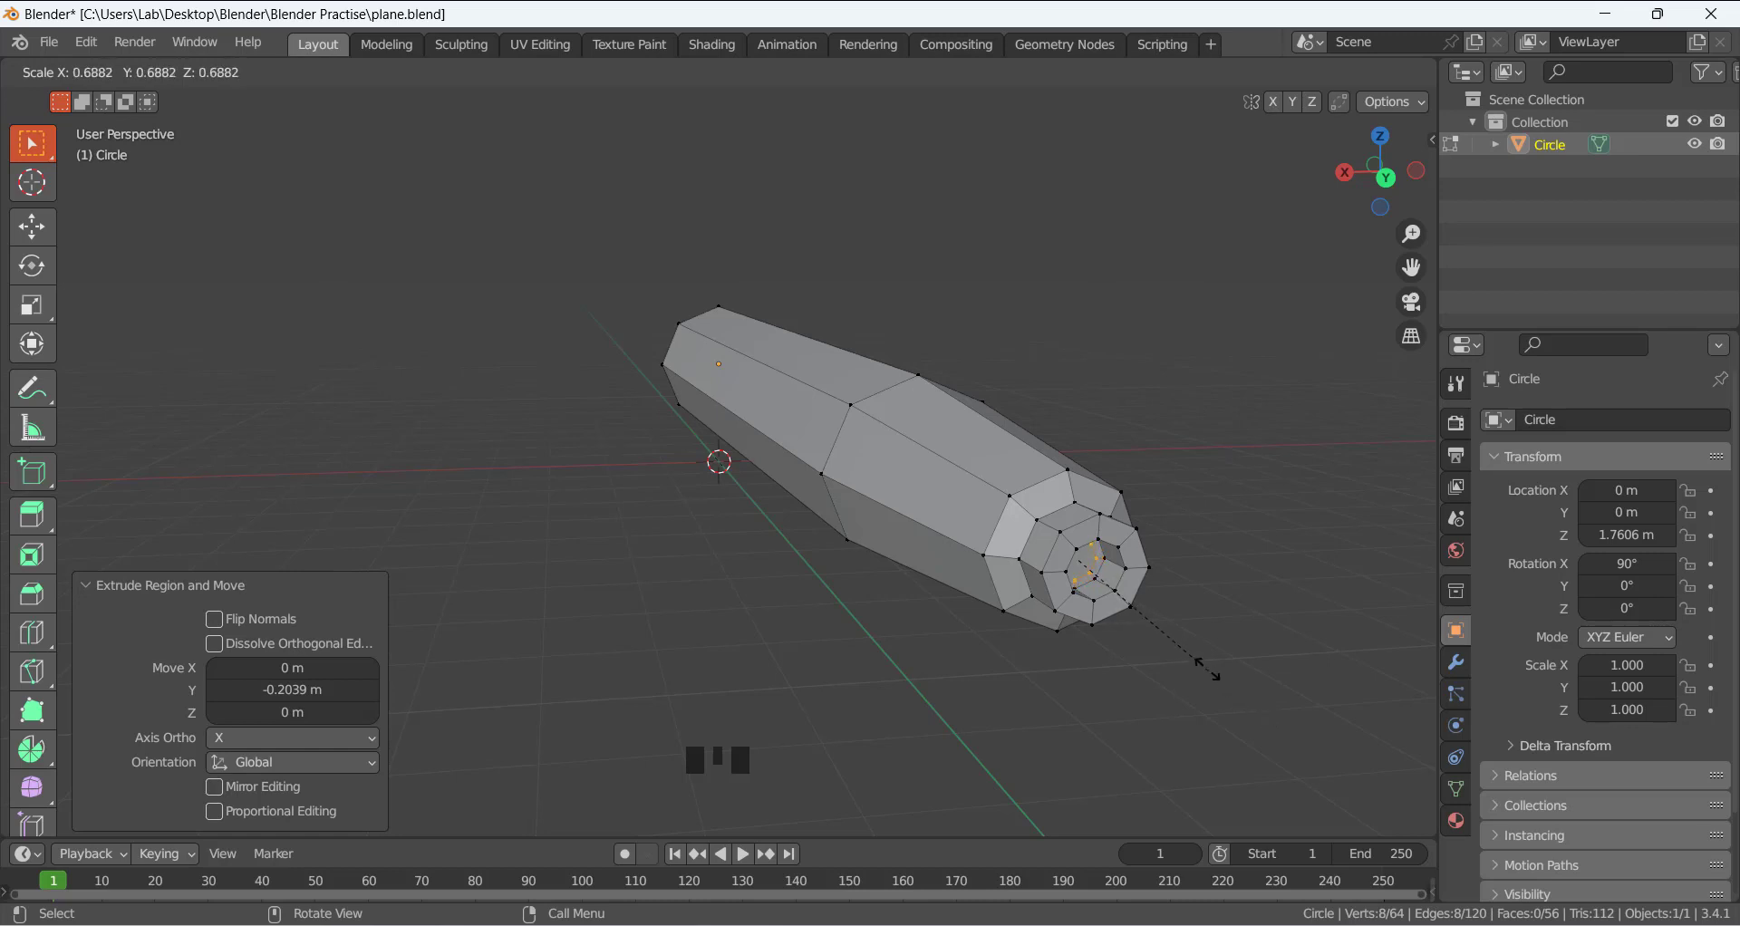
left_click(1205, 616)
middle_click_drag(1206, 616, 1004, 517)
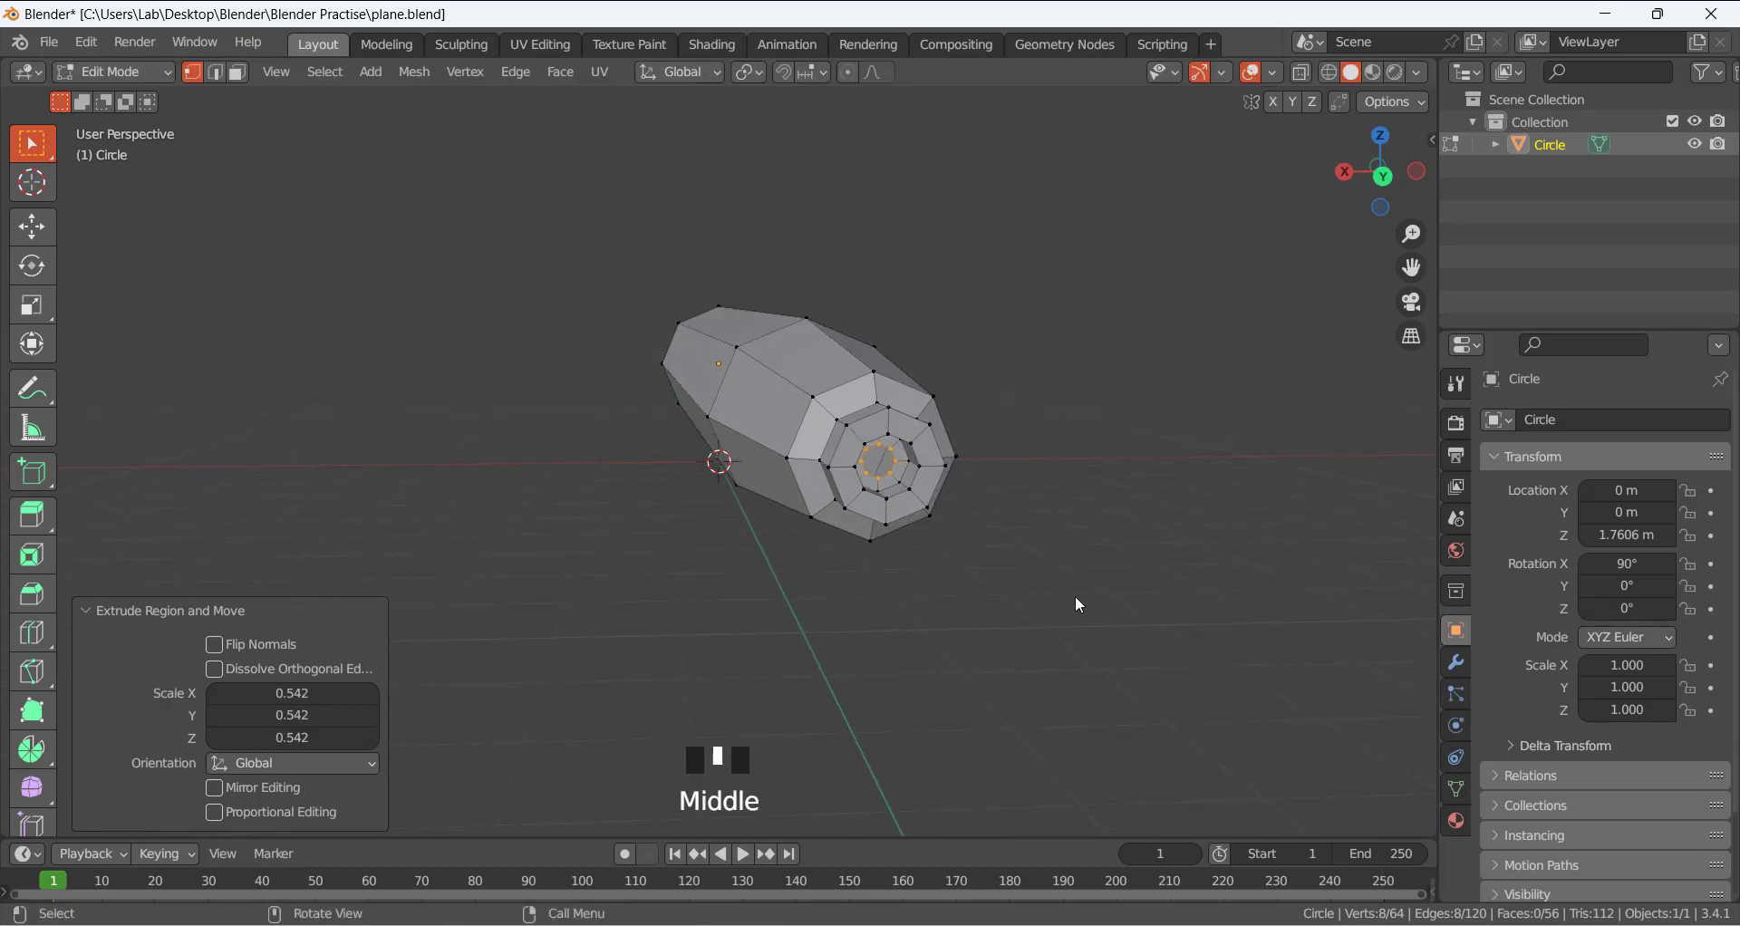
key("e")
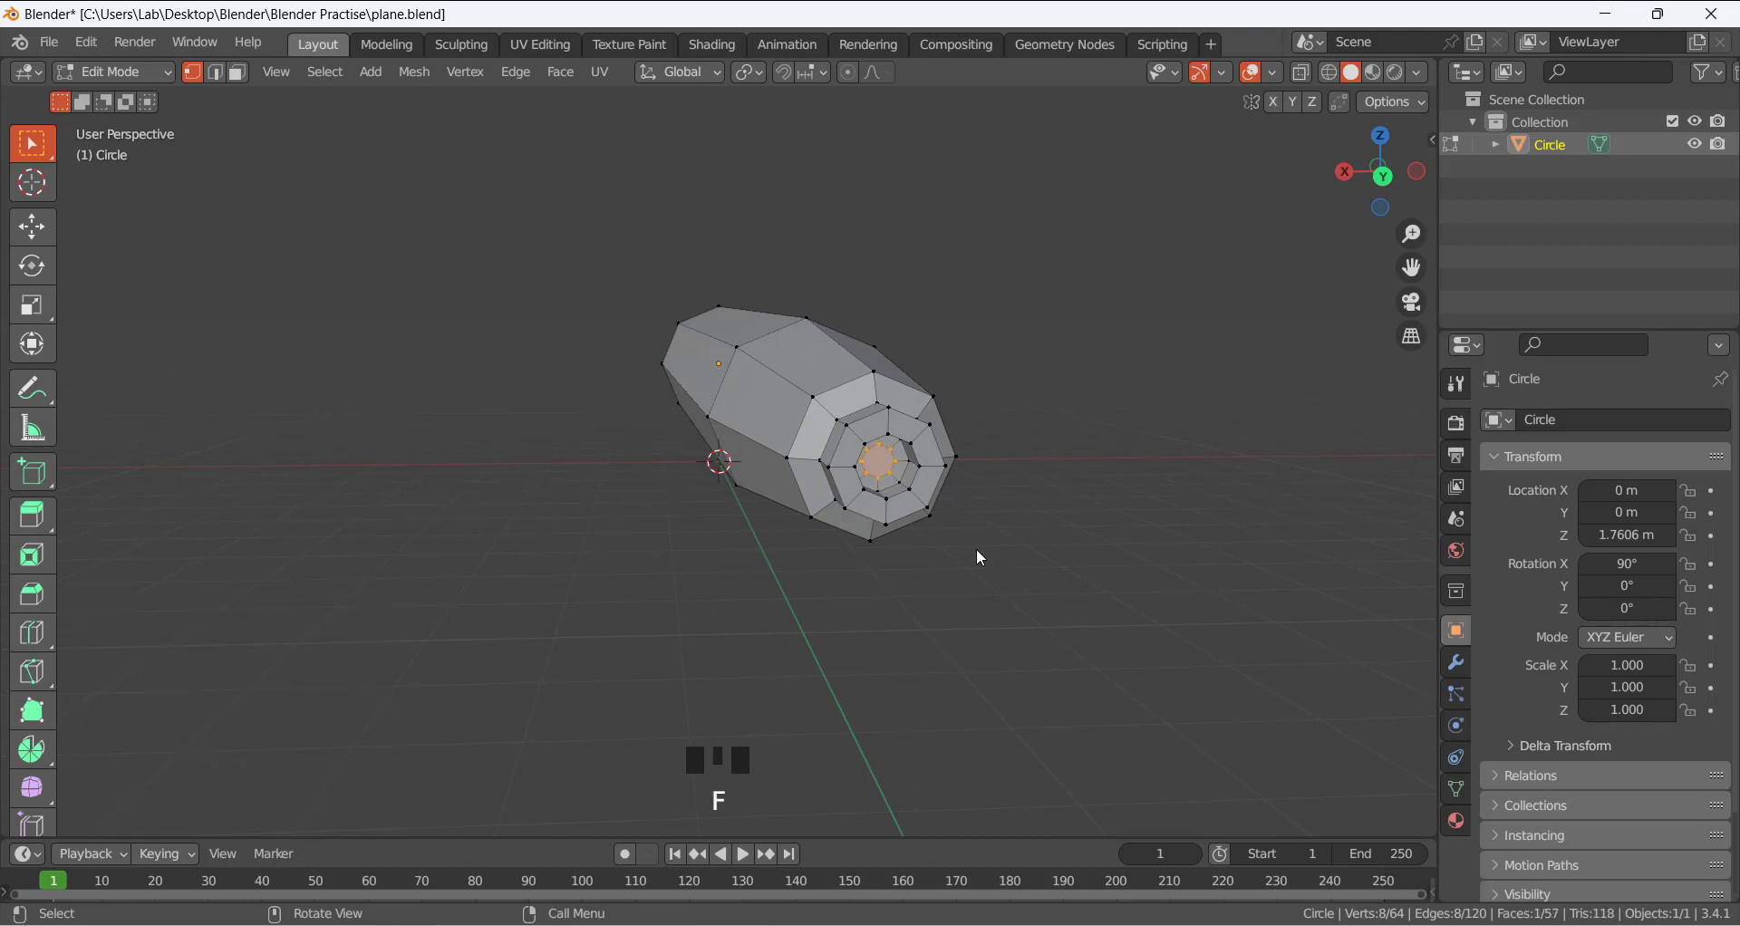
Select the boundary edge loop at the fuselage's wide open end, extrude it in place and scale the new ring to about 0.67.
middle_click_drag(979, 556, 1003, 423)
scroll(886, 416, "down", 3)
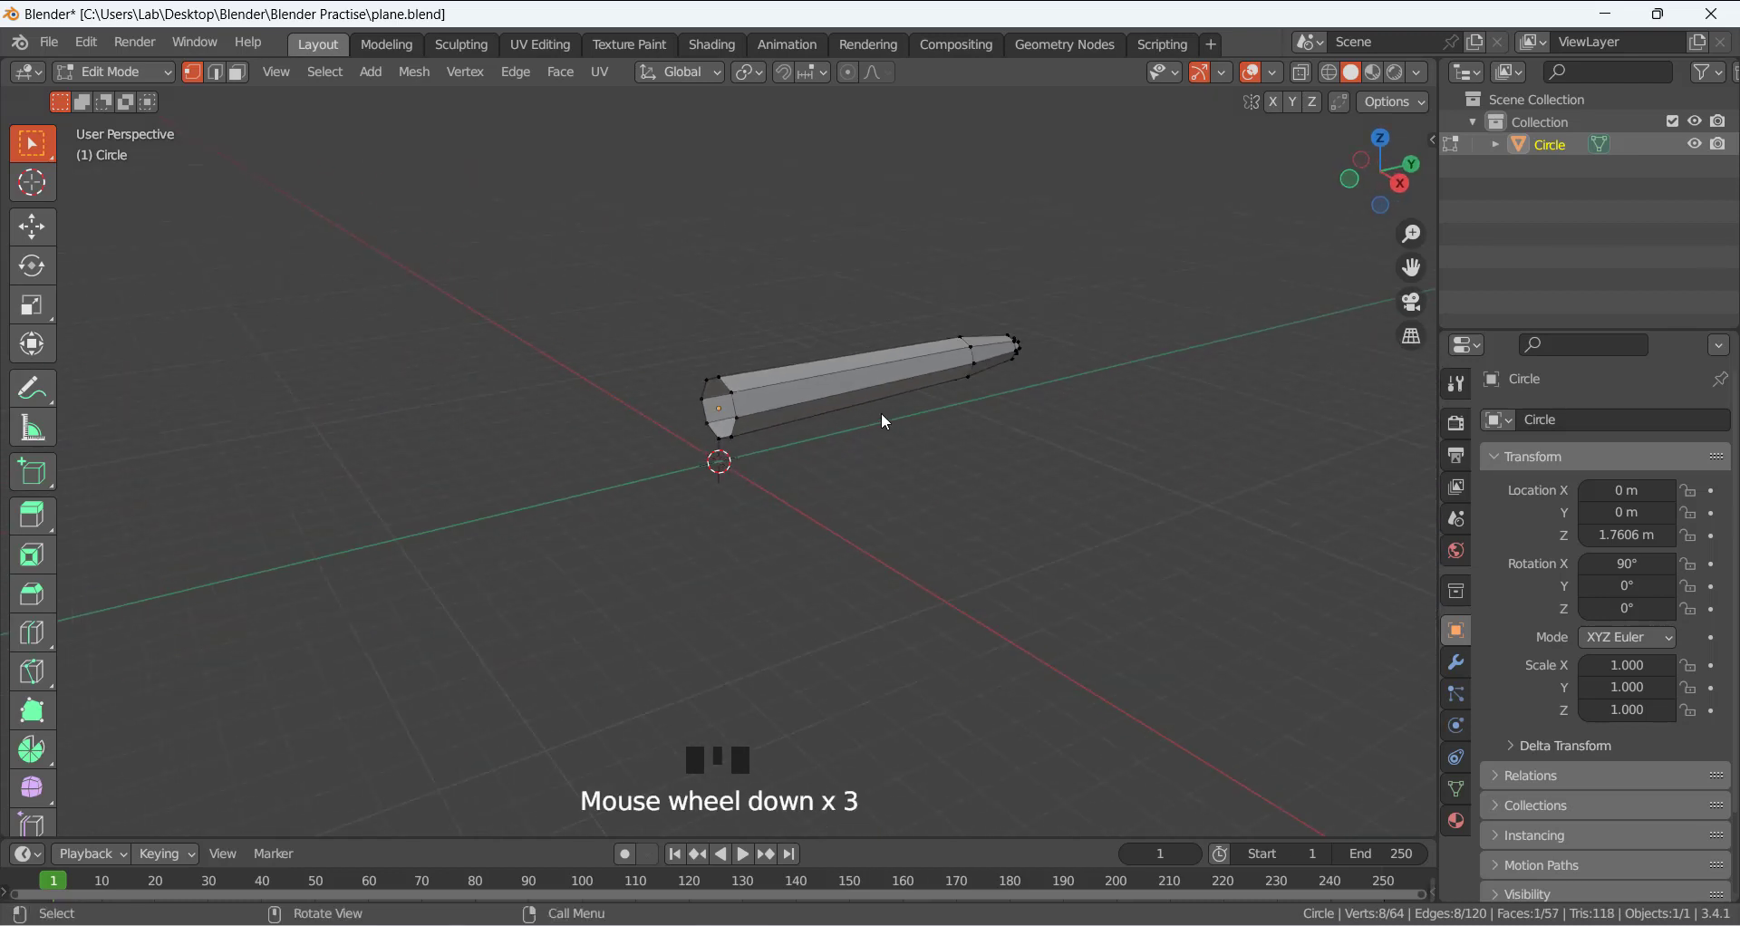
scroll(820, 367, "up", 3)
scroll(822, 368, "up", 1)
middle_click_drag(923, 370, 801, 399)
scroll(769, 268, "up", 3)
scroll(769, 268, "down", 2)
scroll(705, 487, "up", 3)
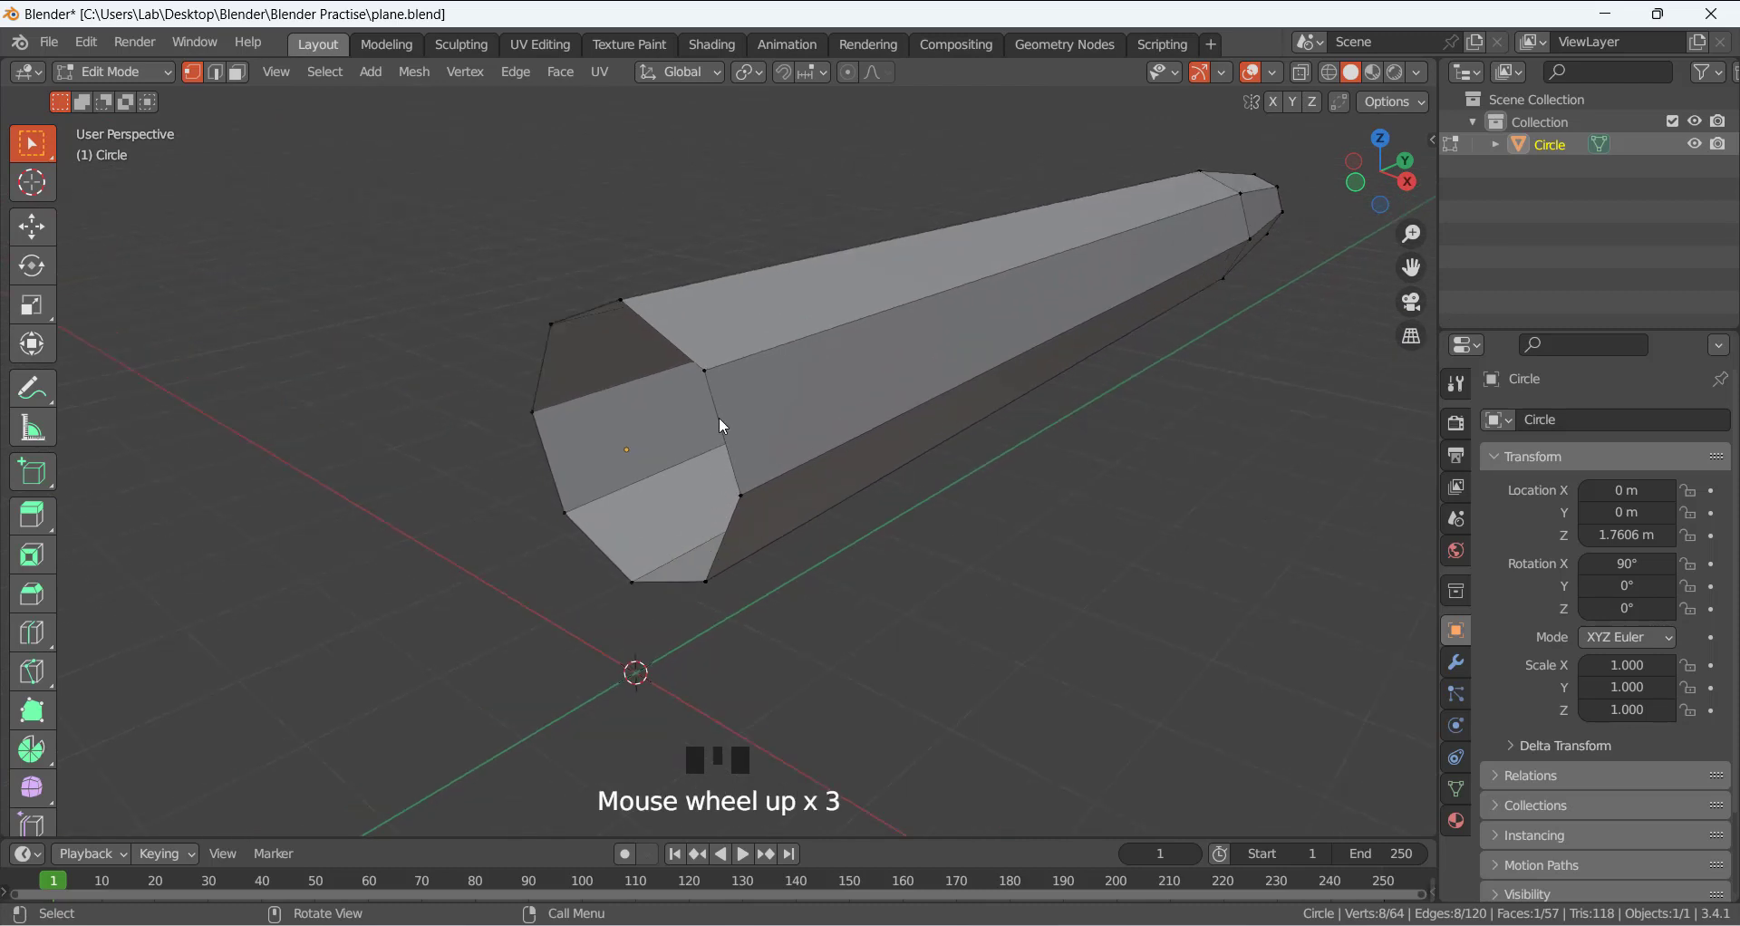
left_click(693, 357)
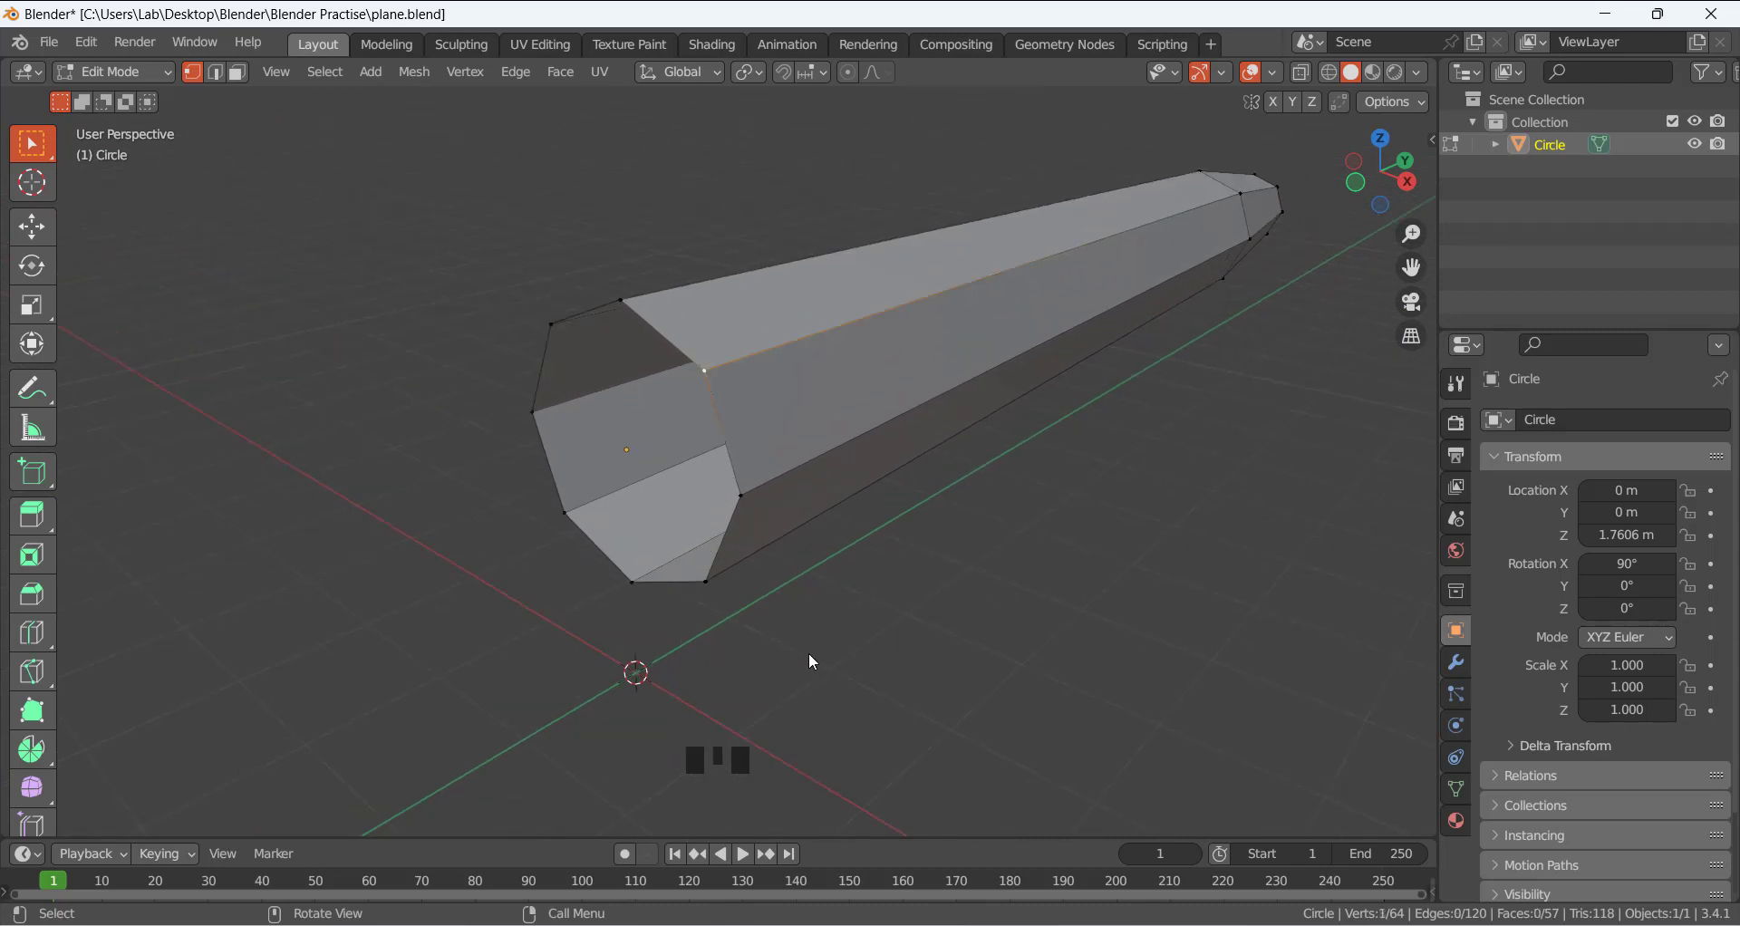
left_click(732, 456, "alt")
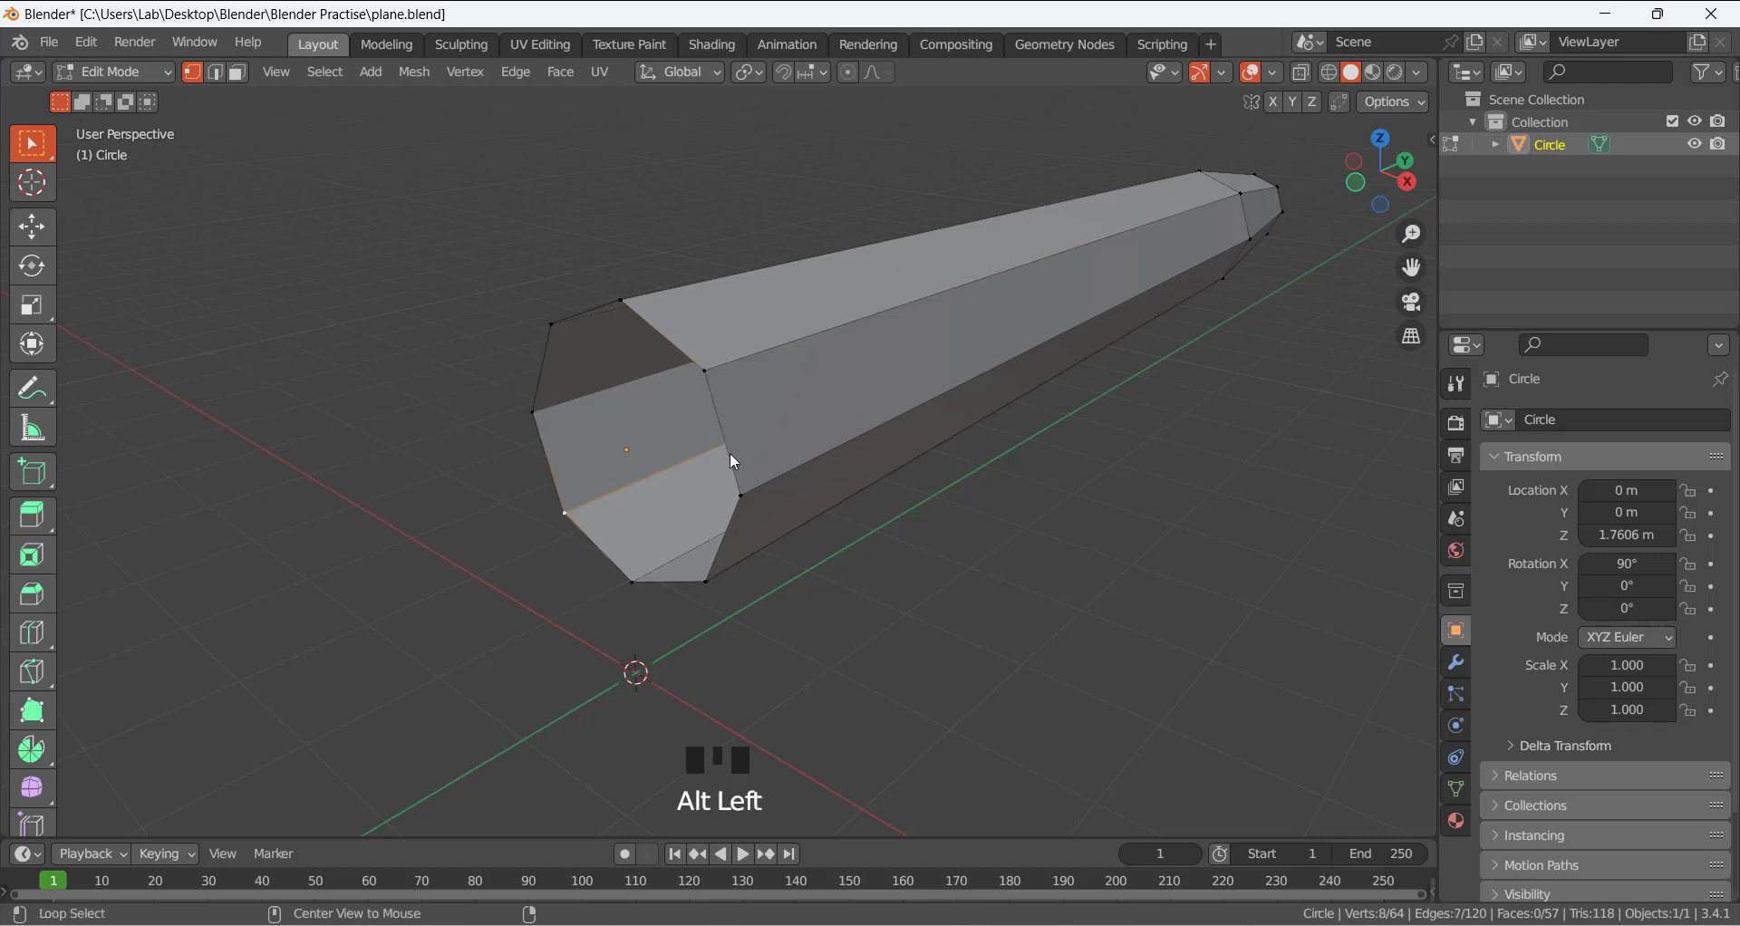
left_click(728, 456, "alt")
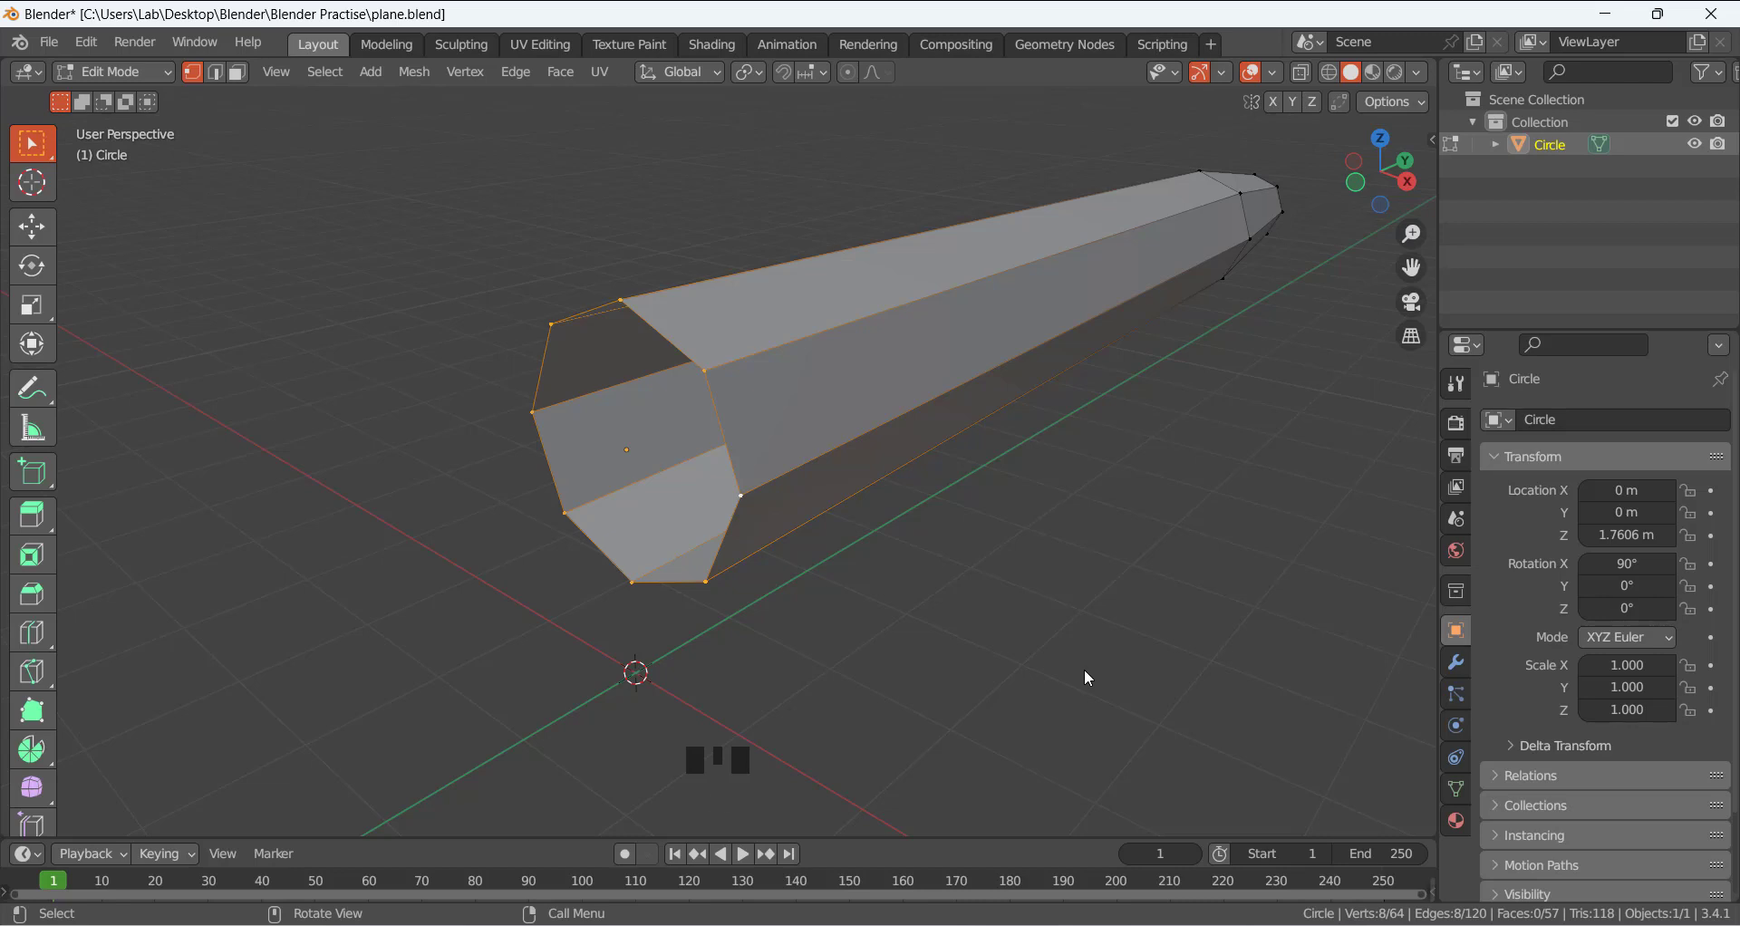
key("e")
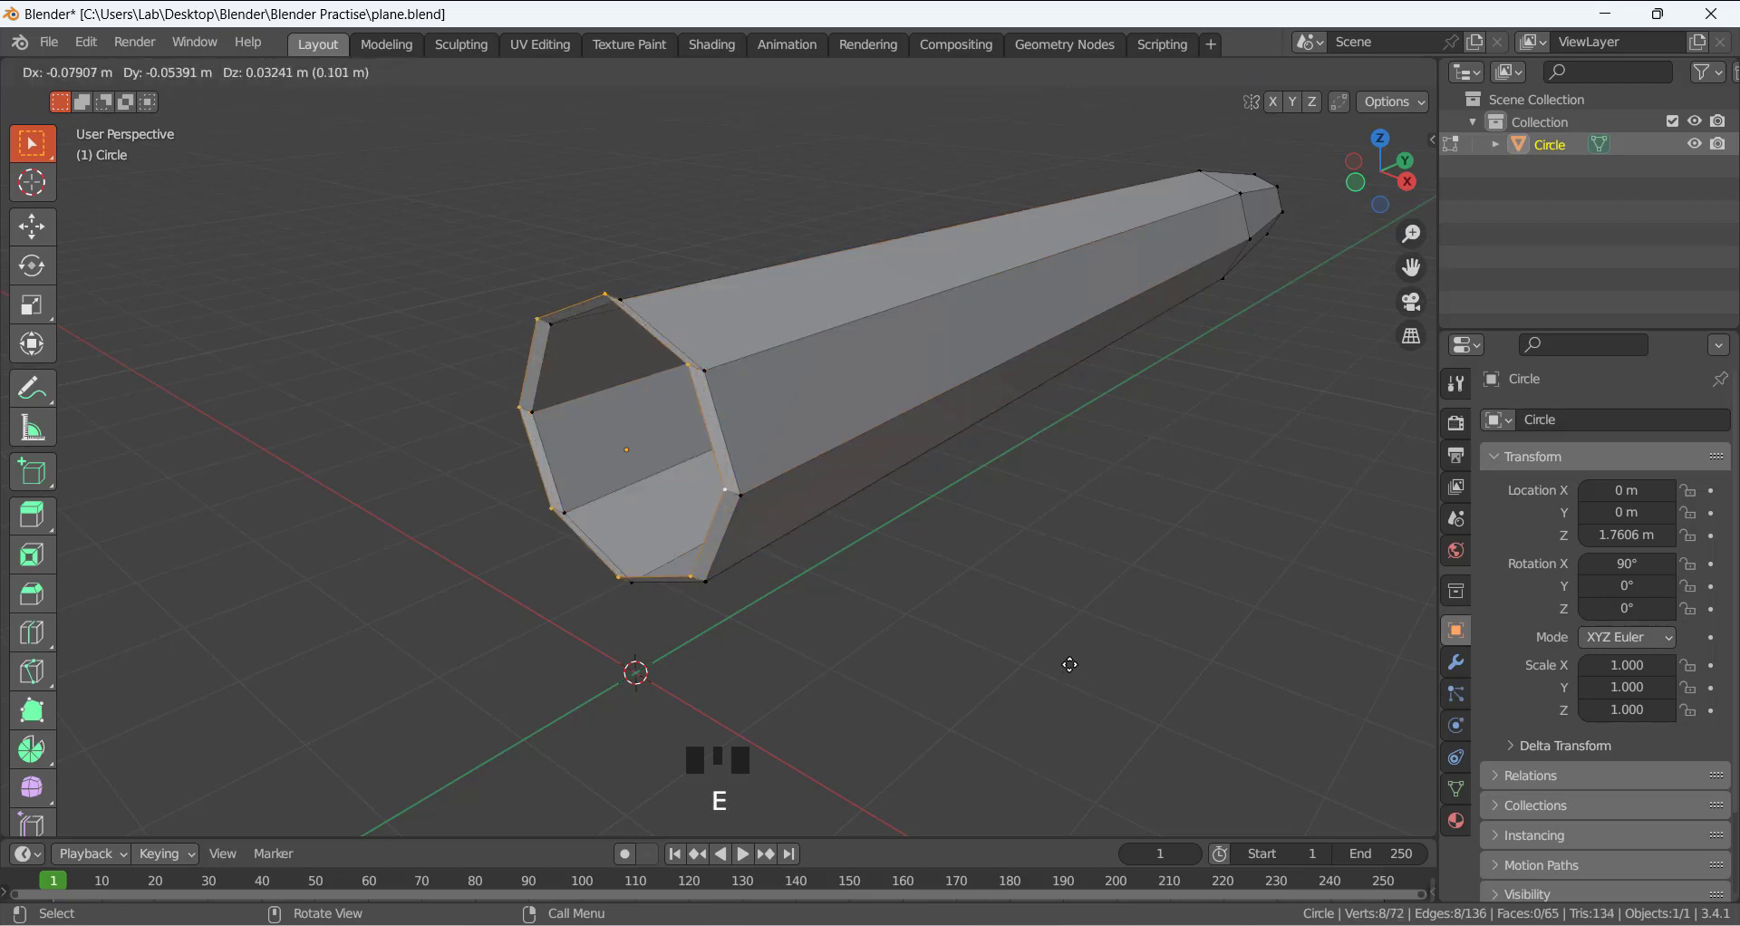
right_click(1069, 665)
key("s")
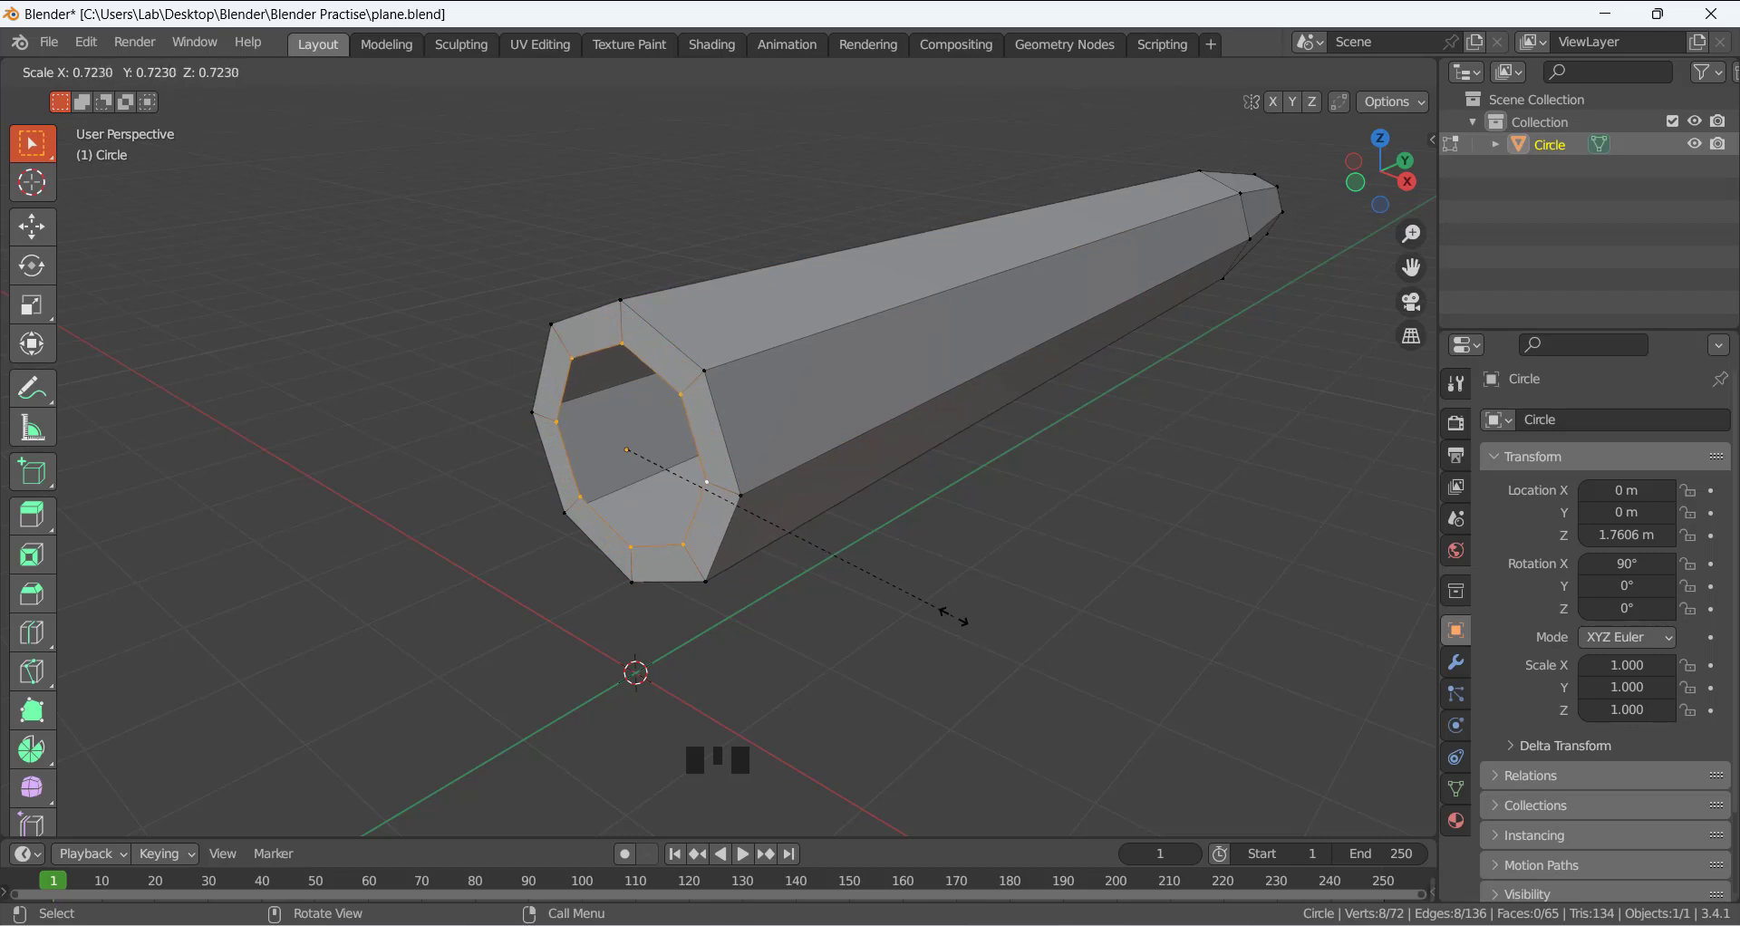
left_click(924, 607)
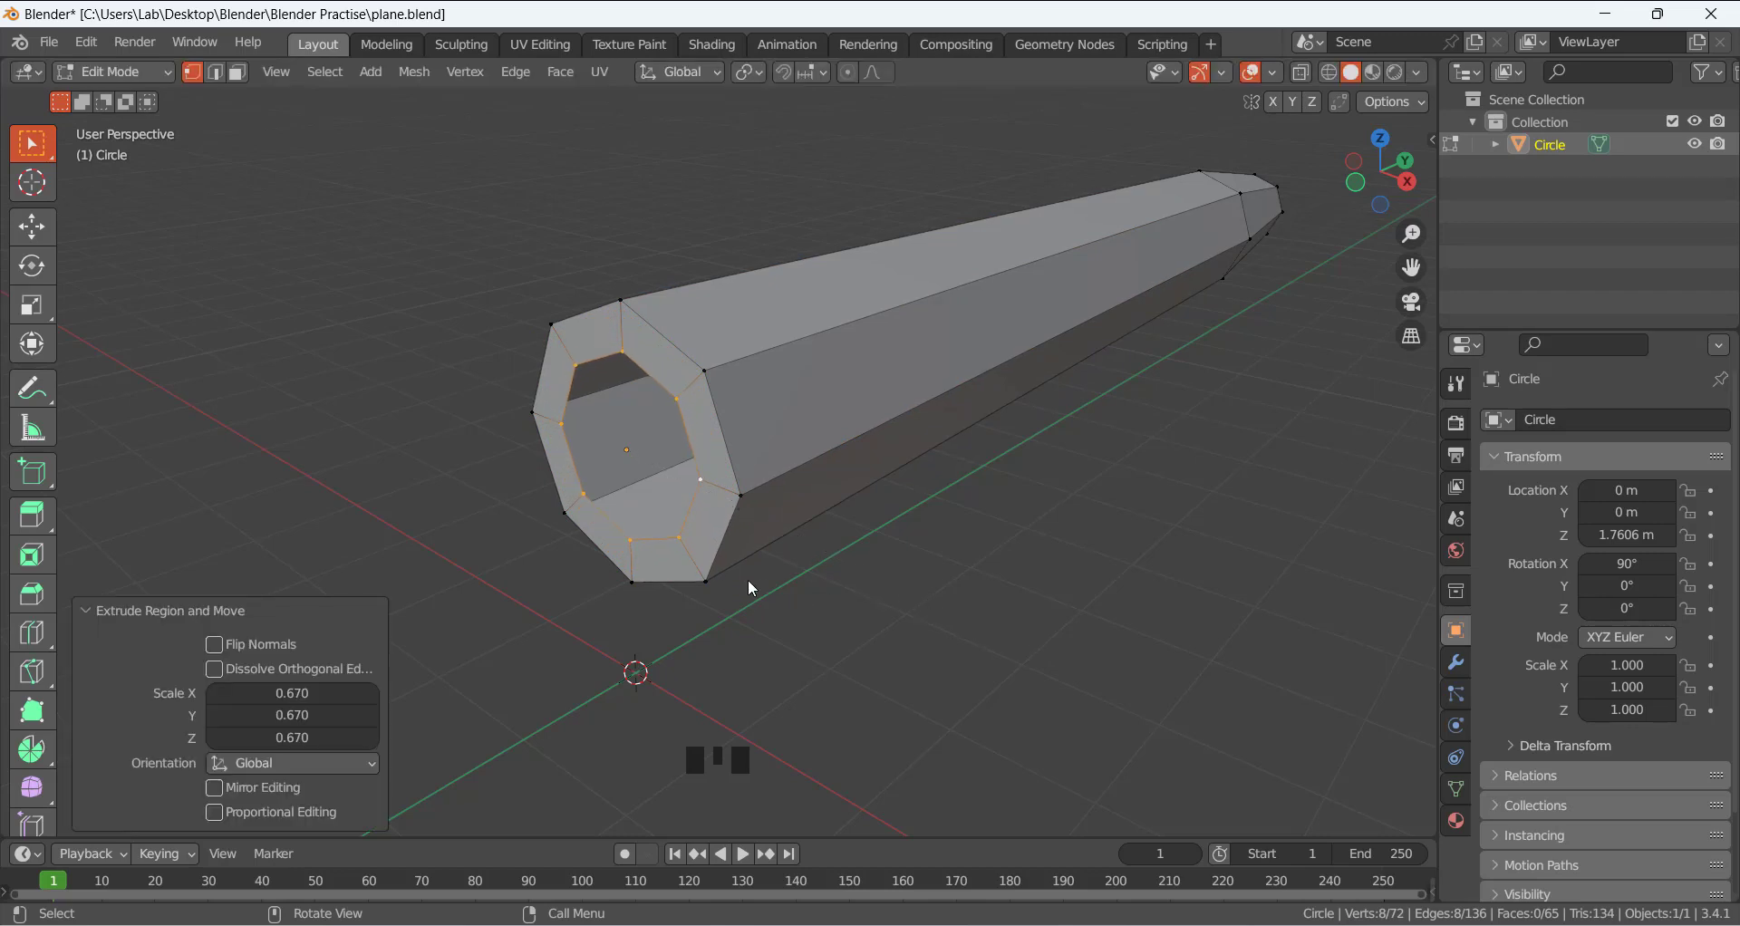
Move the inset ring at the wide end about -0.09 m along the Y axis so it protrudes slightly.
middle_click_drag(751, 589, 752, 598)
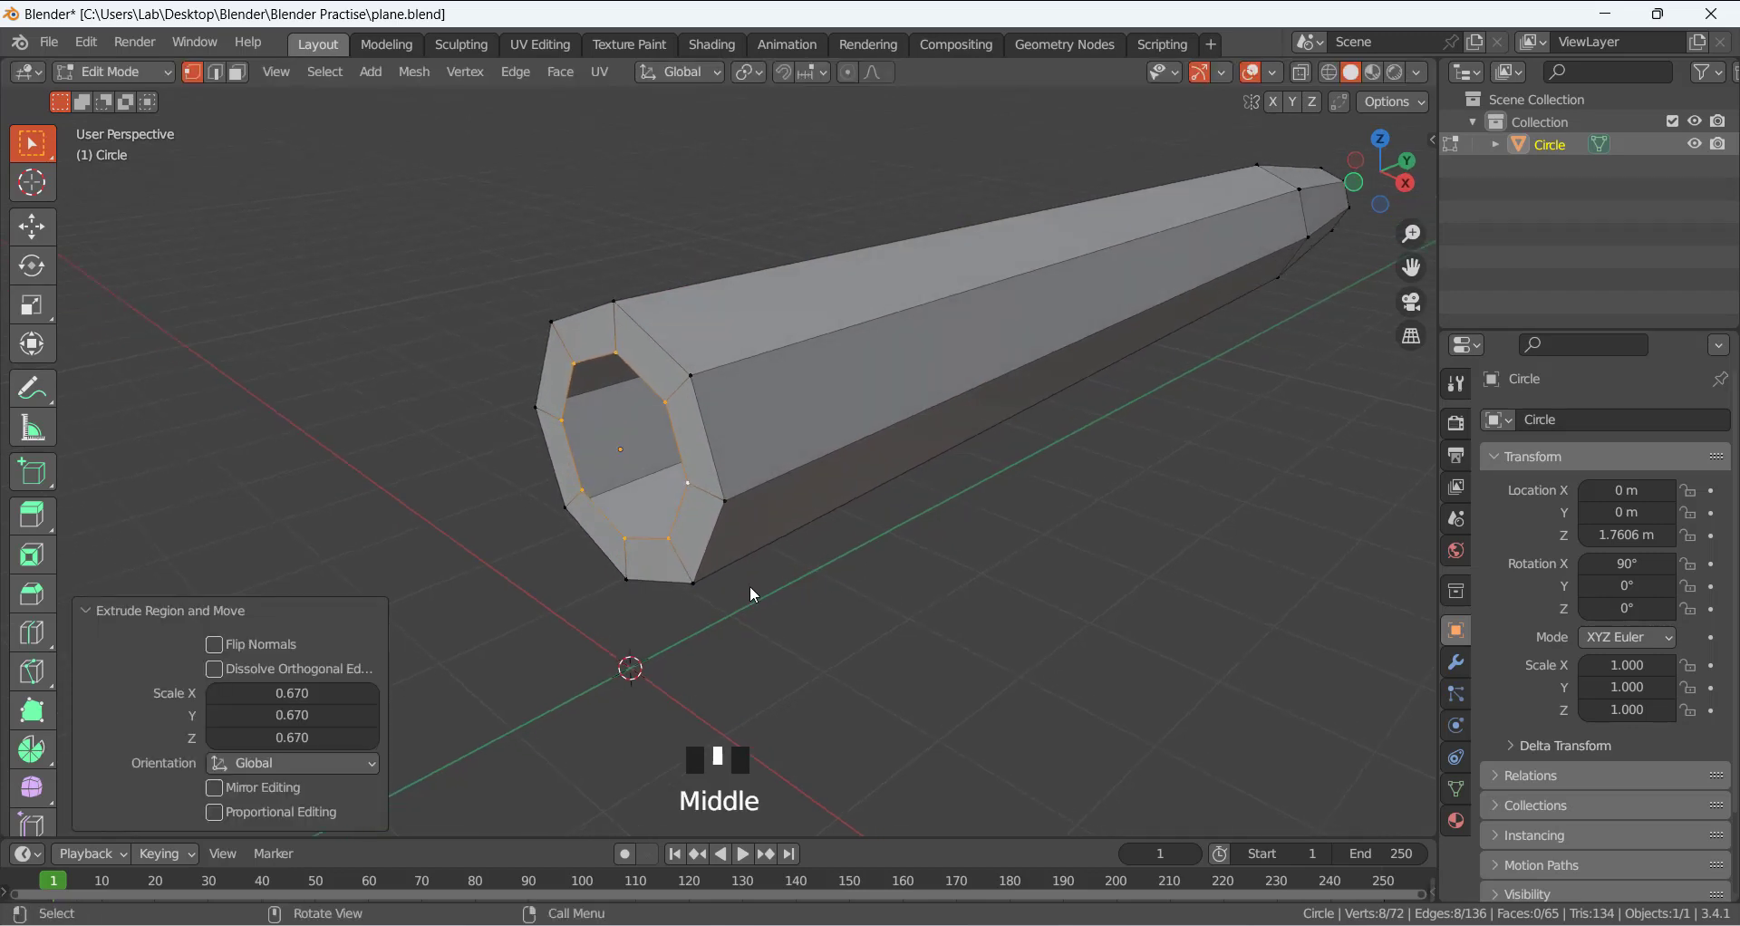
key("g")
key("y")
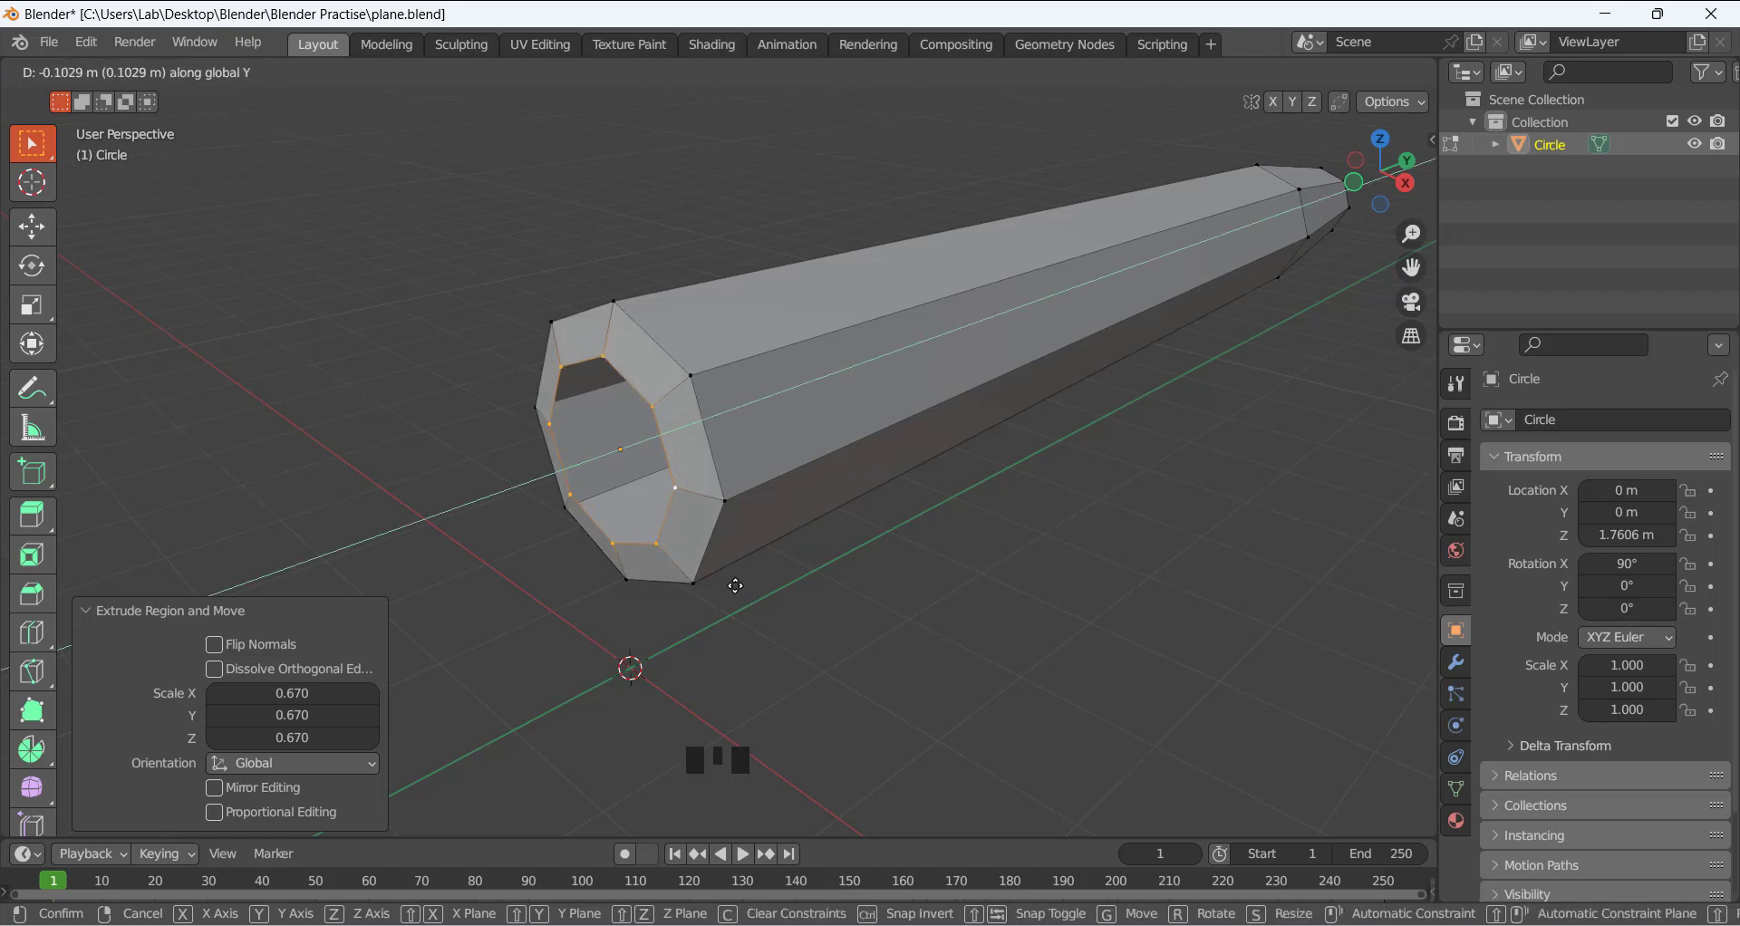
left_click(718, 616)
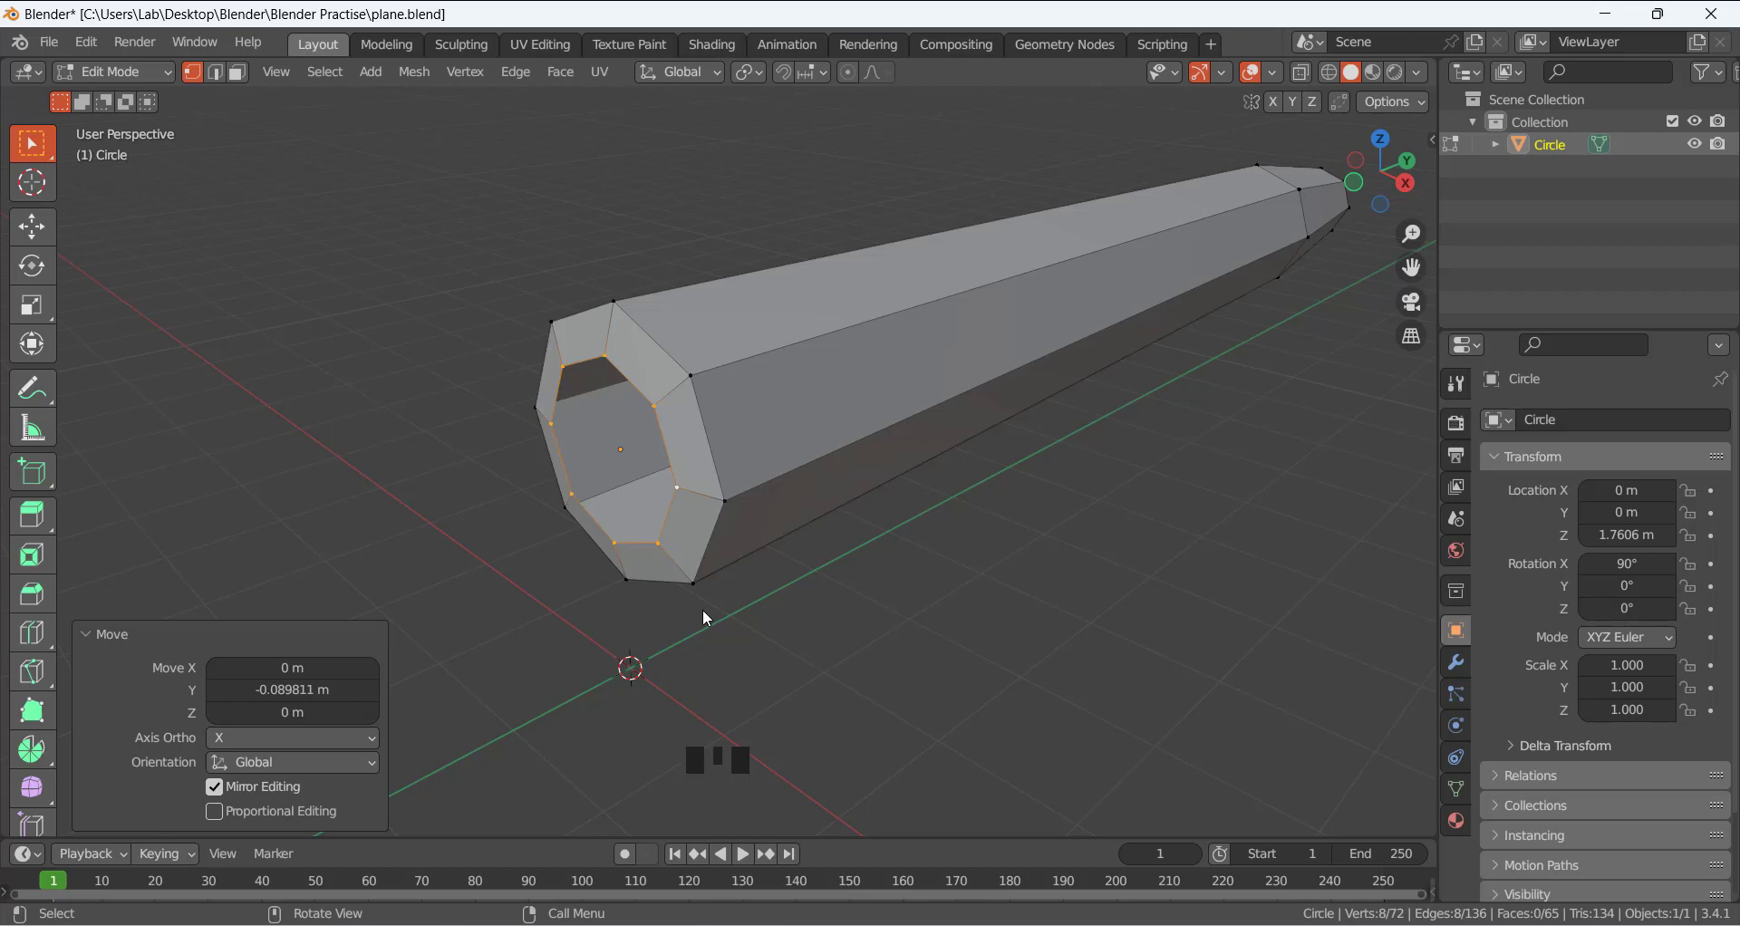
Extrude the wide end's inset ring about 0.66 m along the Y axis into the fuselage.
key("e")
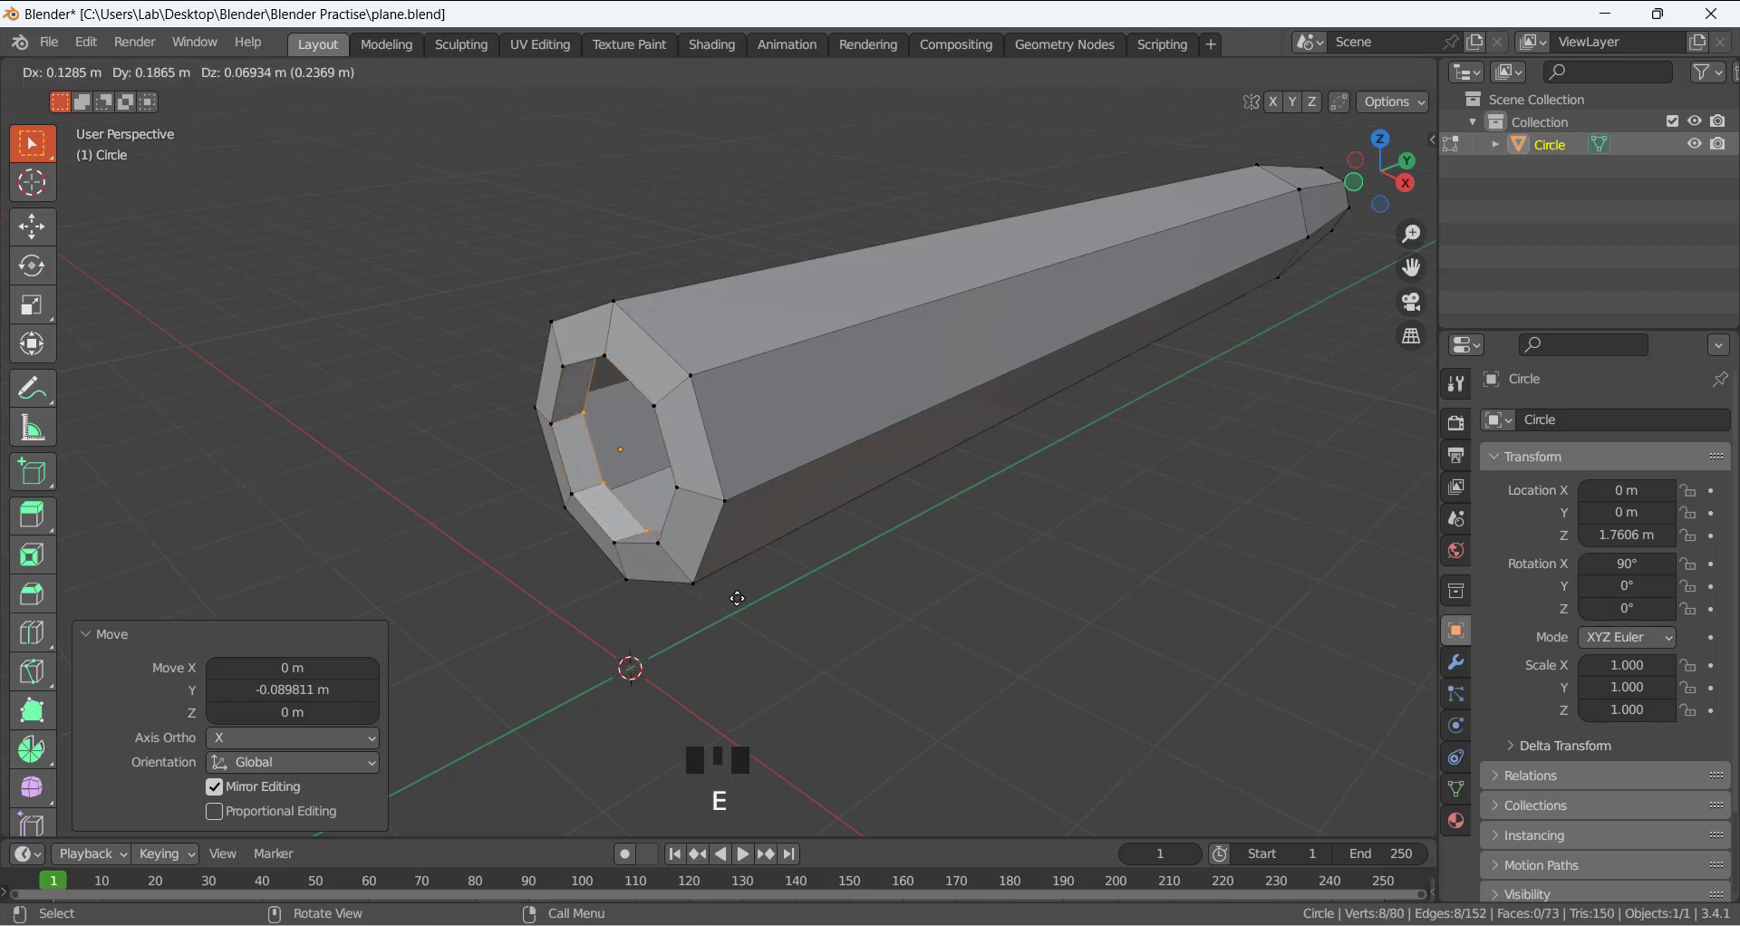
key("y")
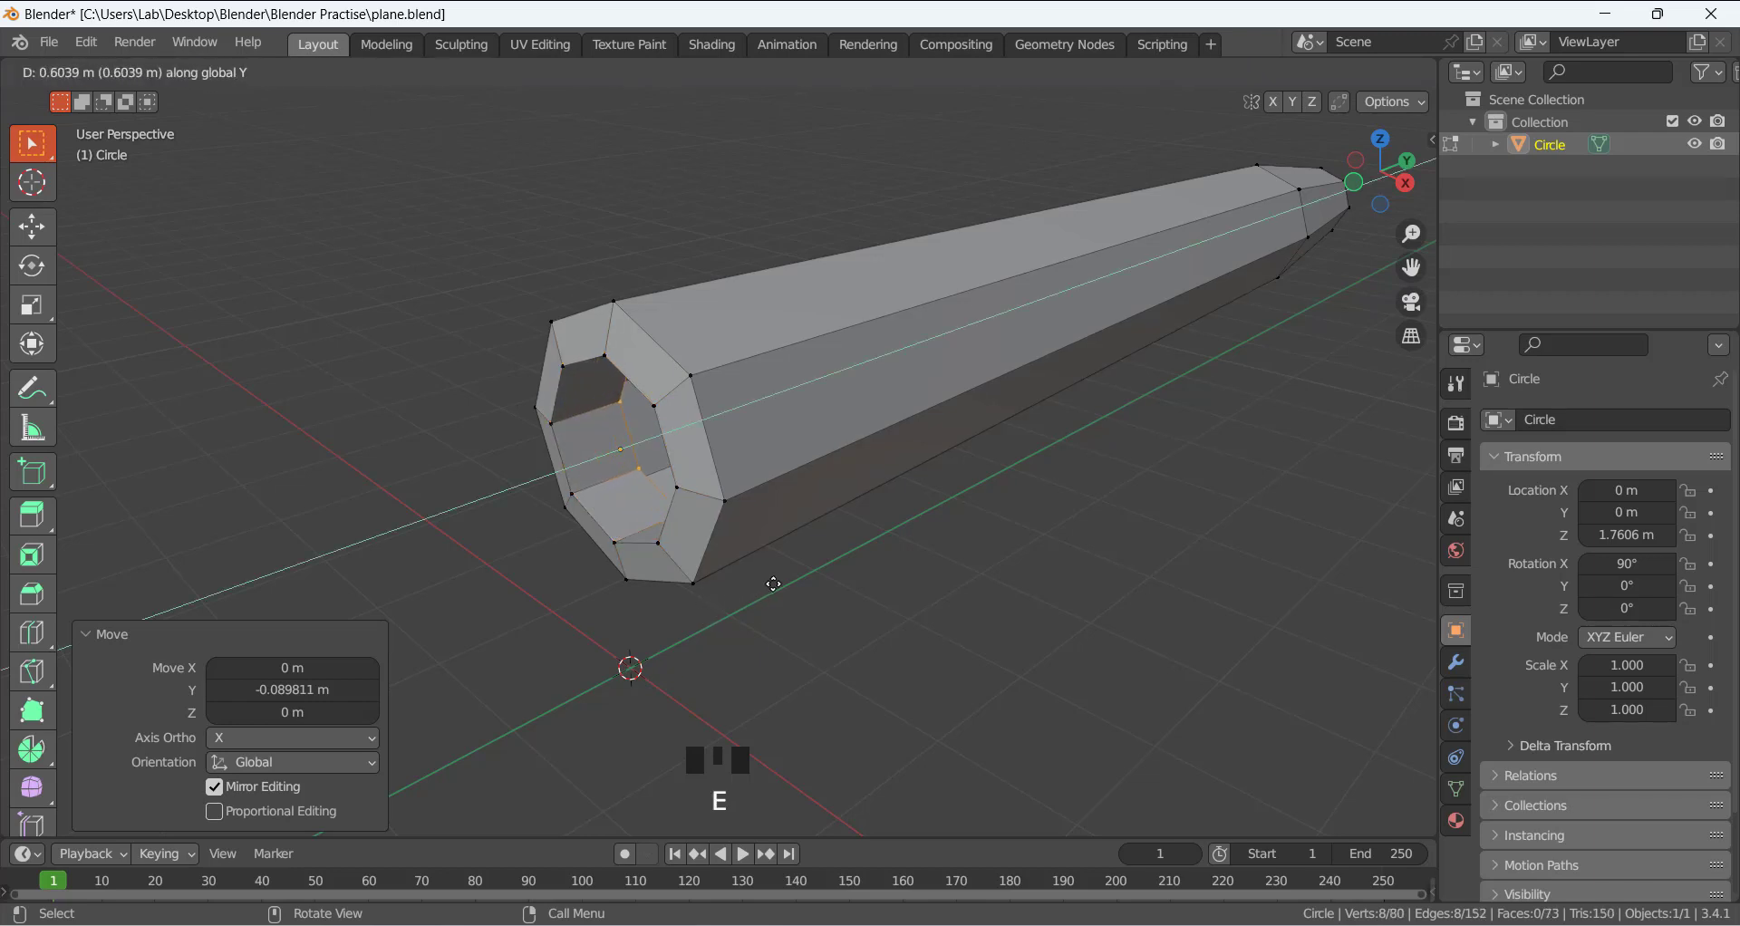
left_click(771, 580)
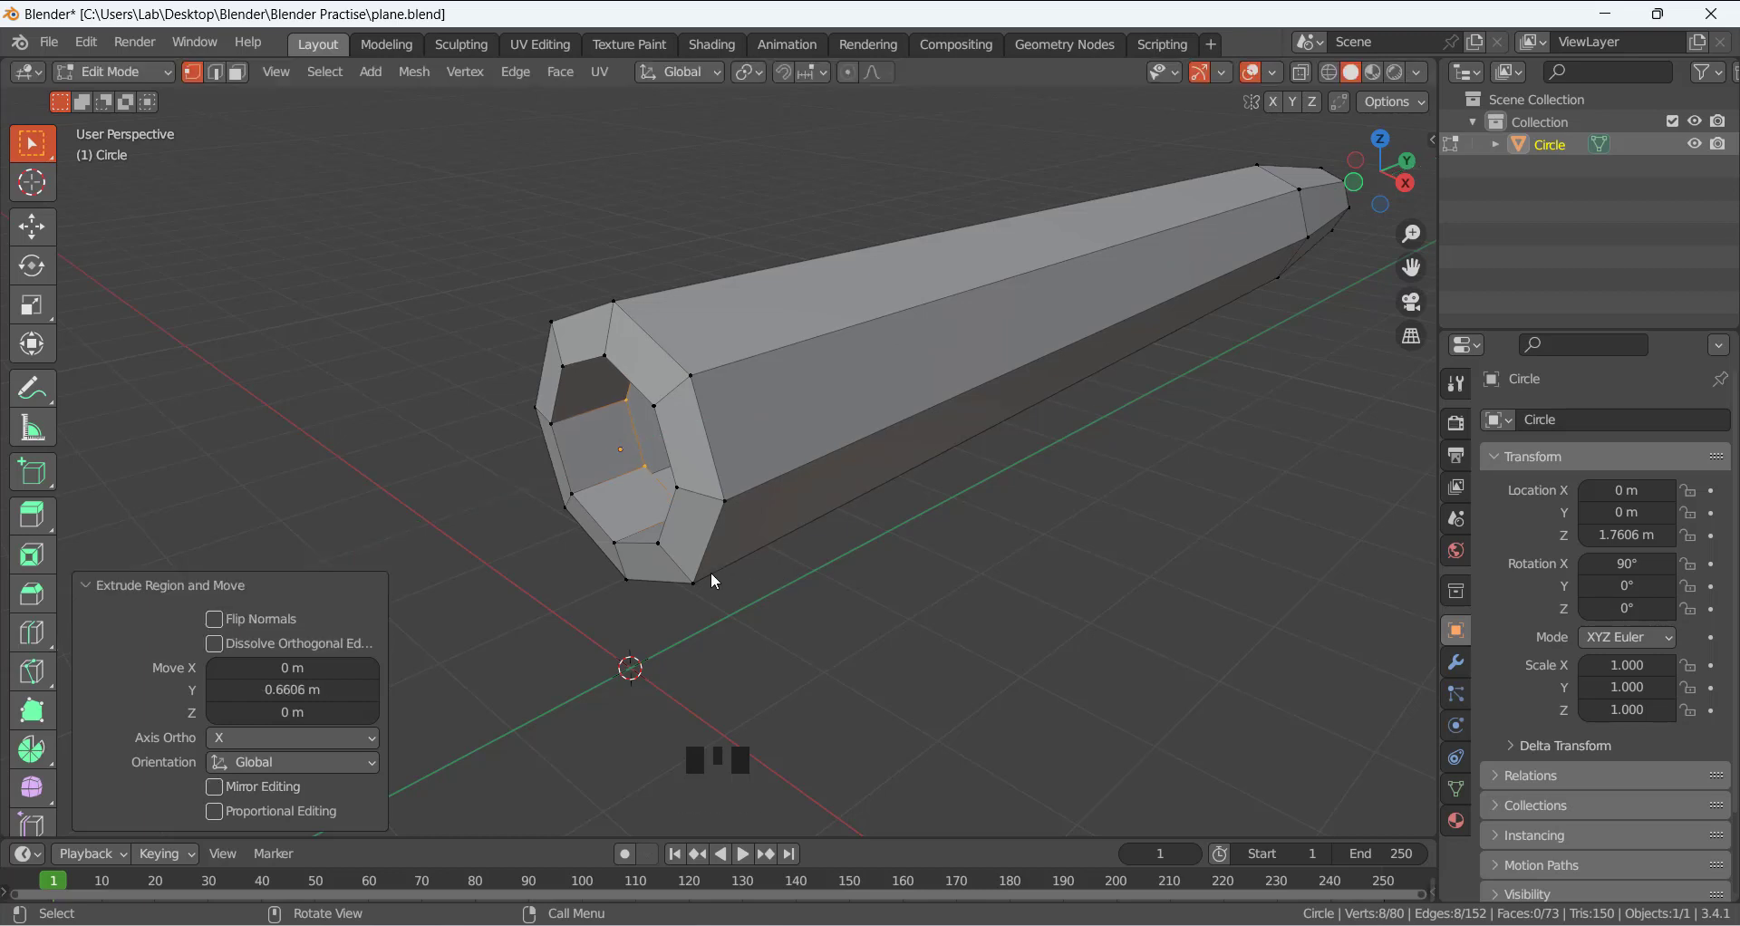
Extrude the recessed ring at the wide end in place, scale it to 0.545, and fill the remaining opening with a face.
middle_click_drag(710, 573, 811, 553)
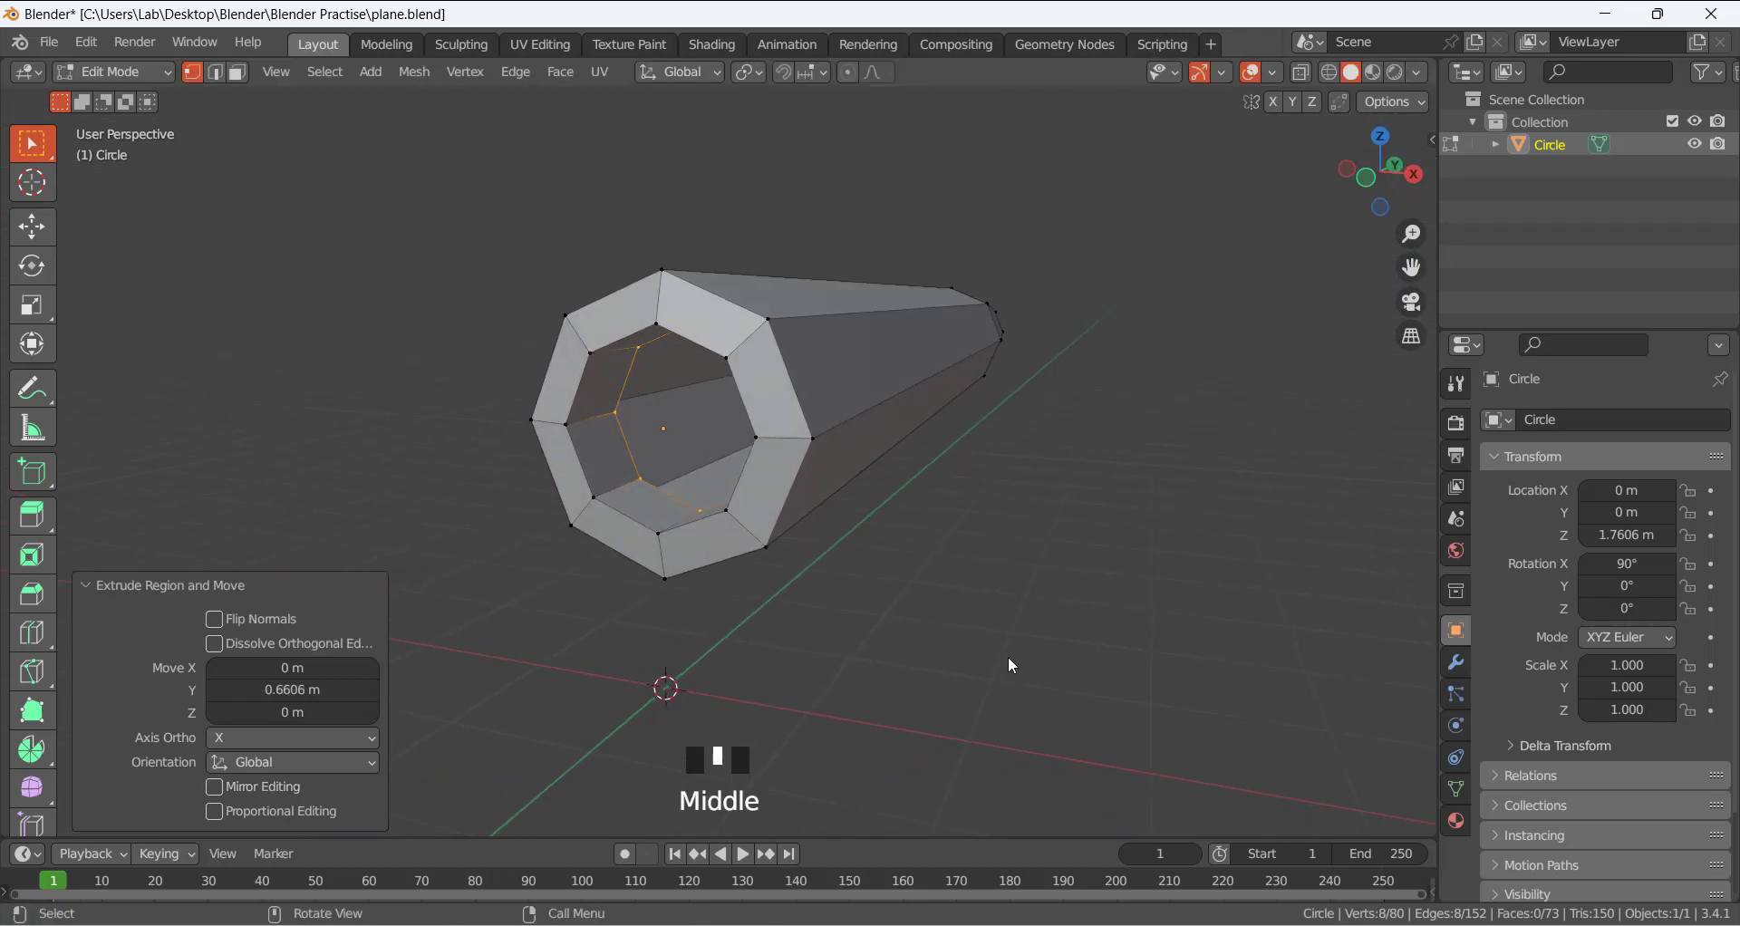
key("e")
key("s")
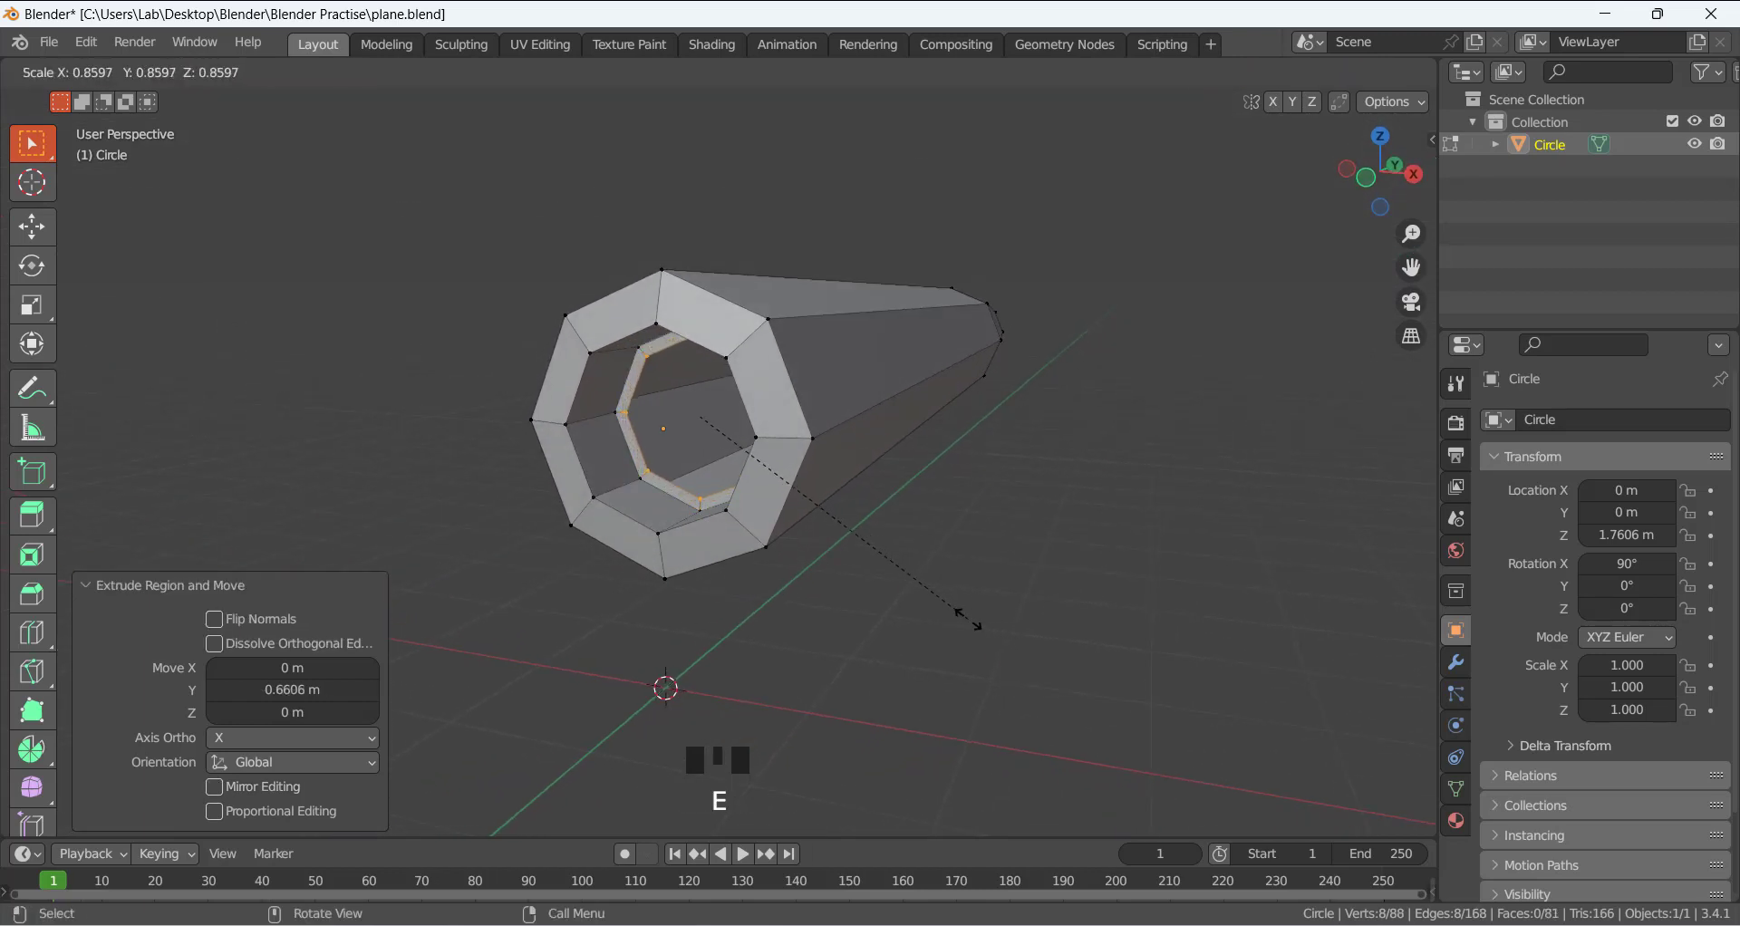
left_click(829, 544)
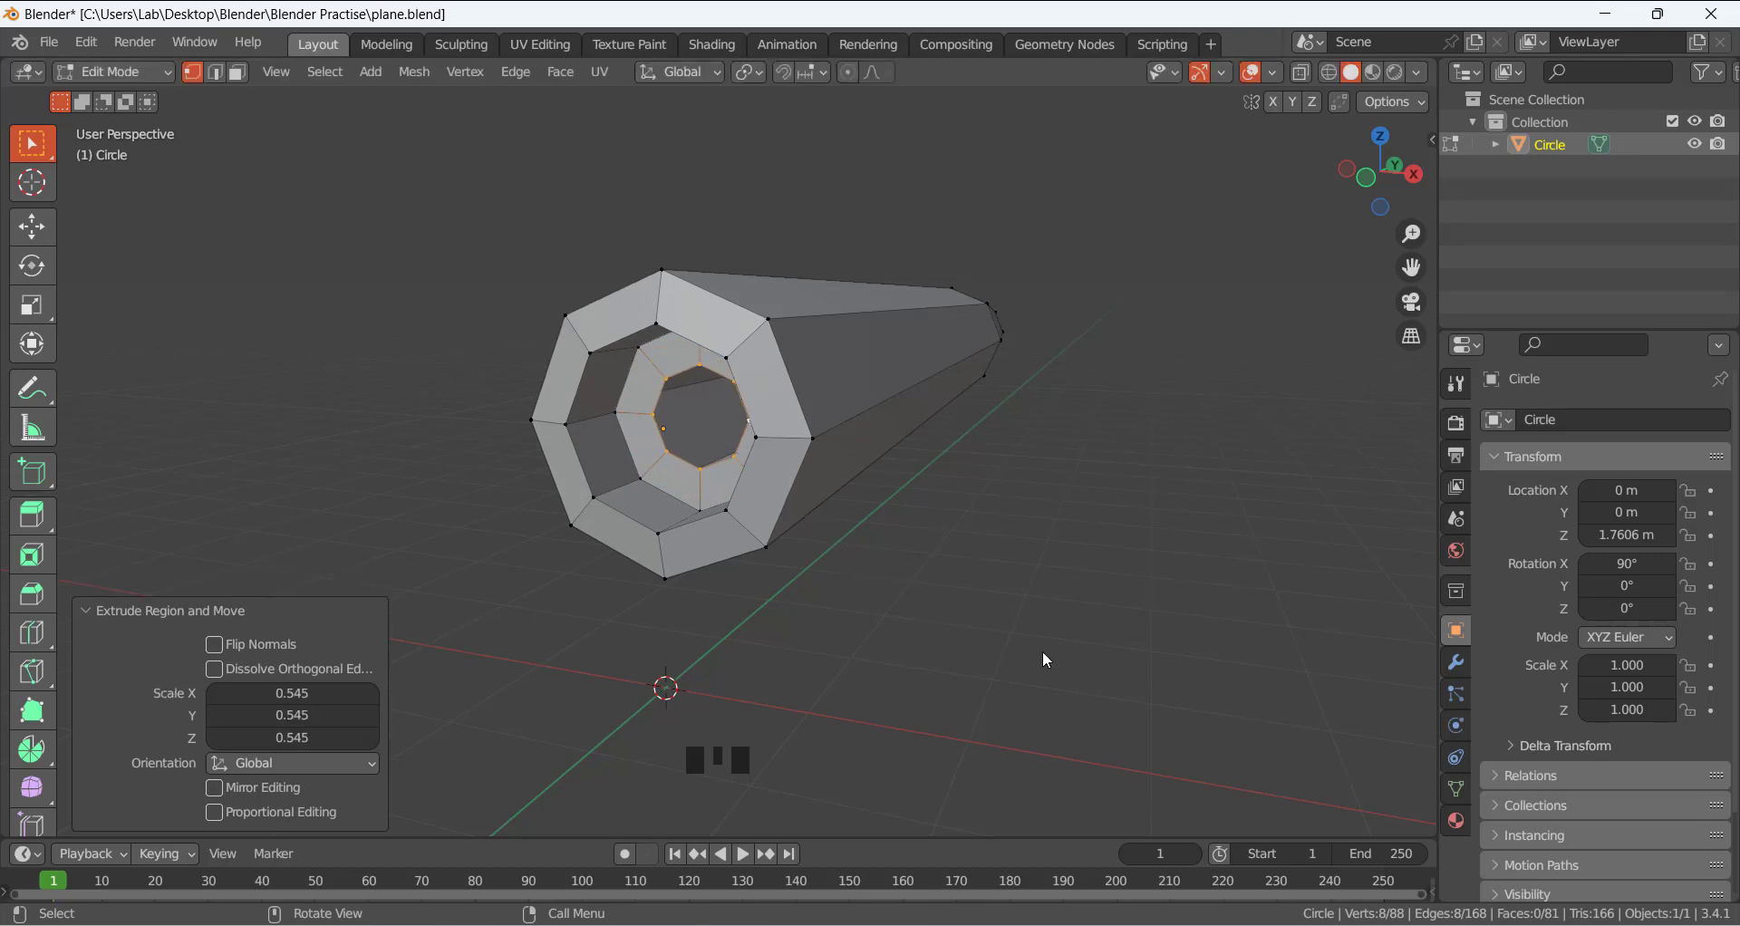
key("f")
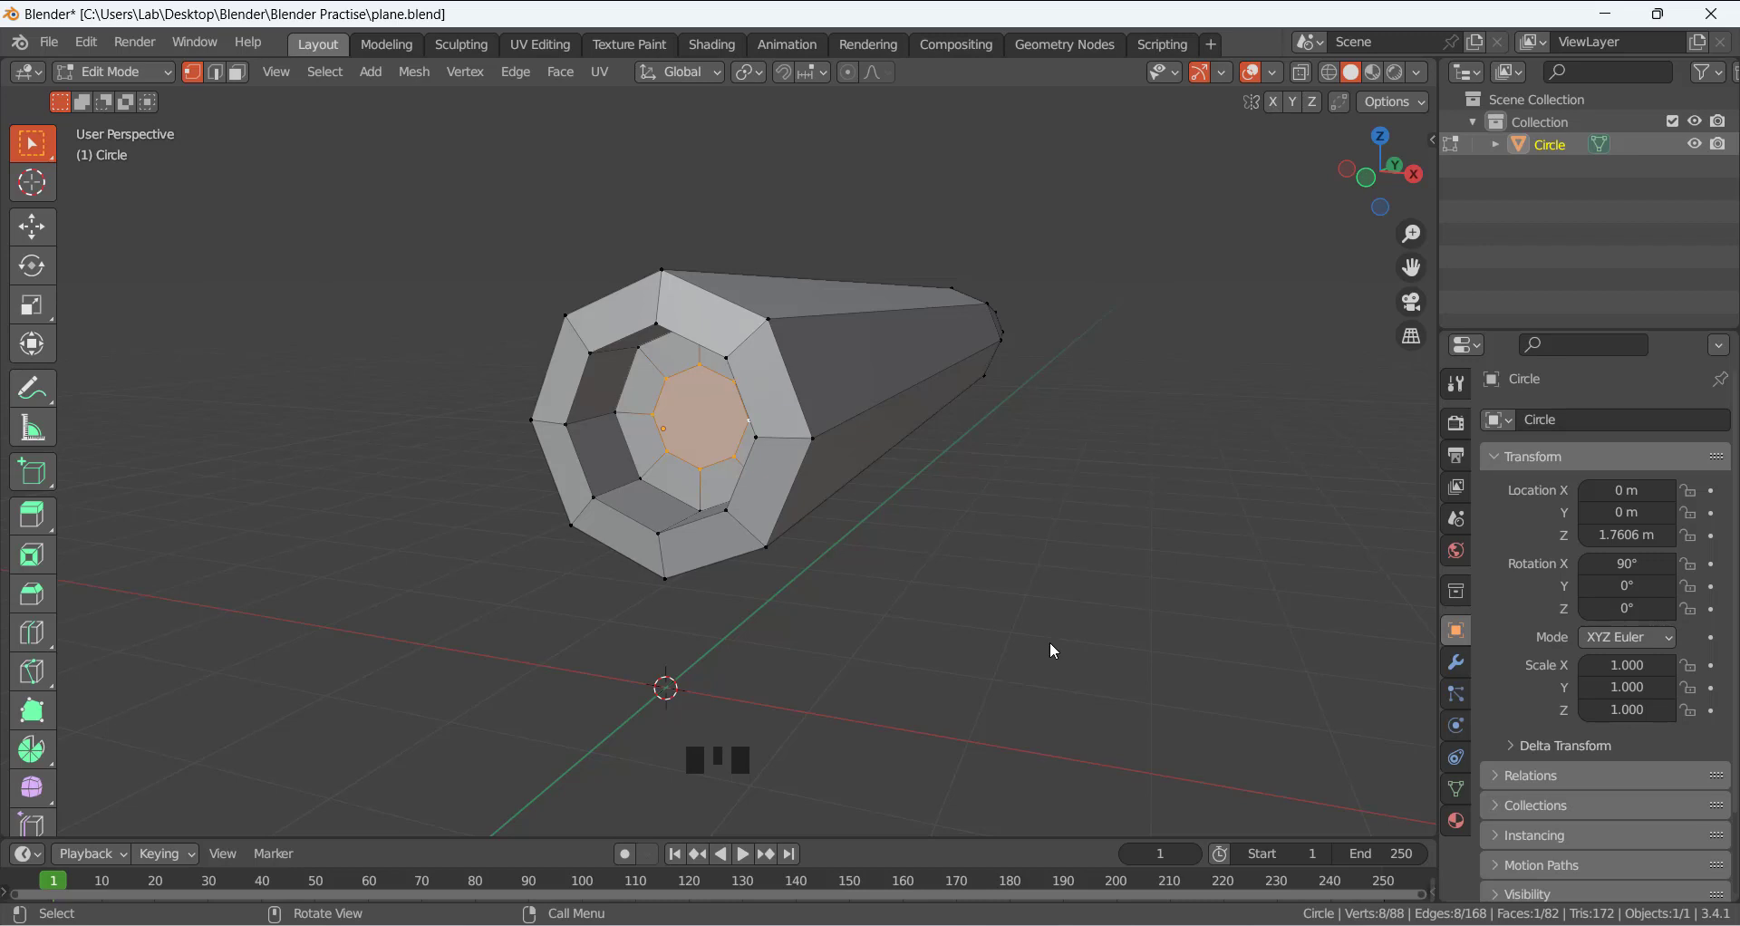
Return to Object Mode and add a Subdivision Surface modifier to the fuselage with 2 viewport levels.
key("Tab")
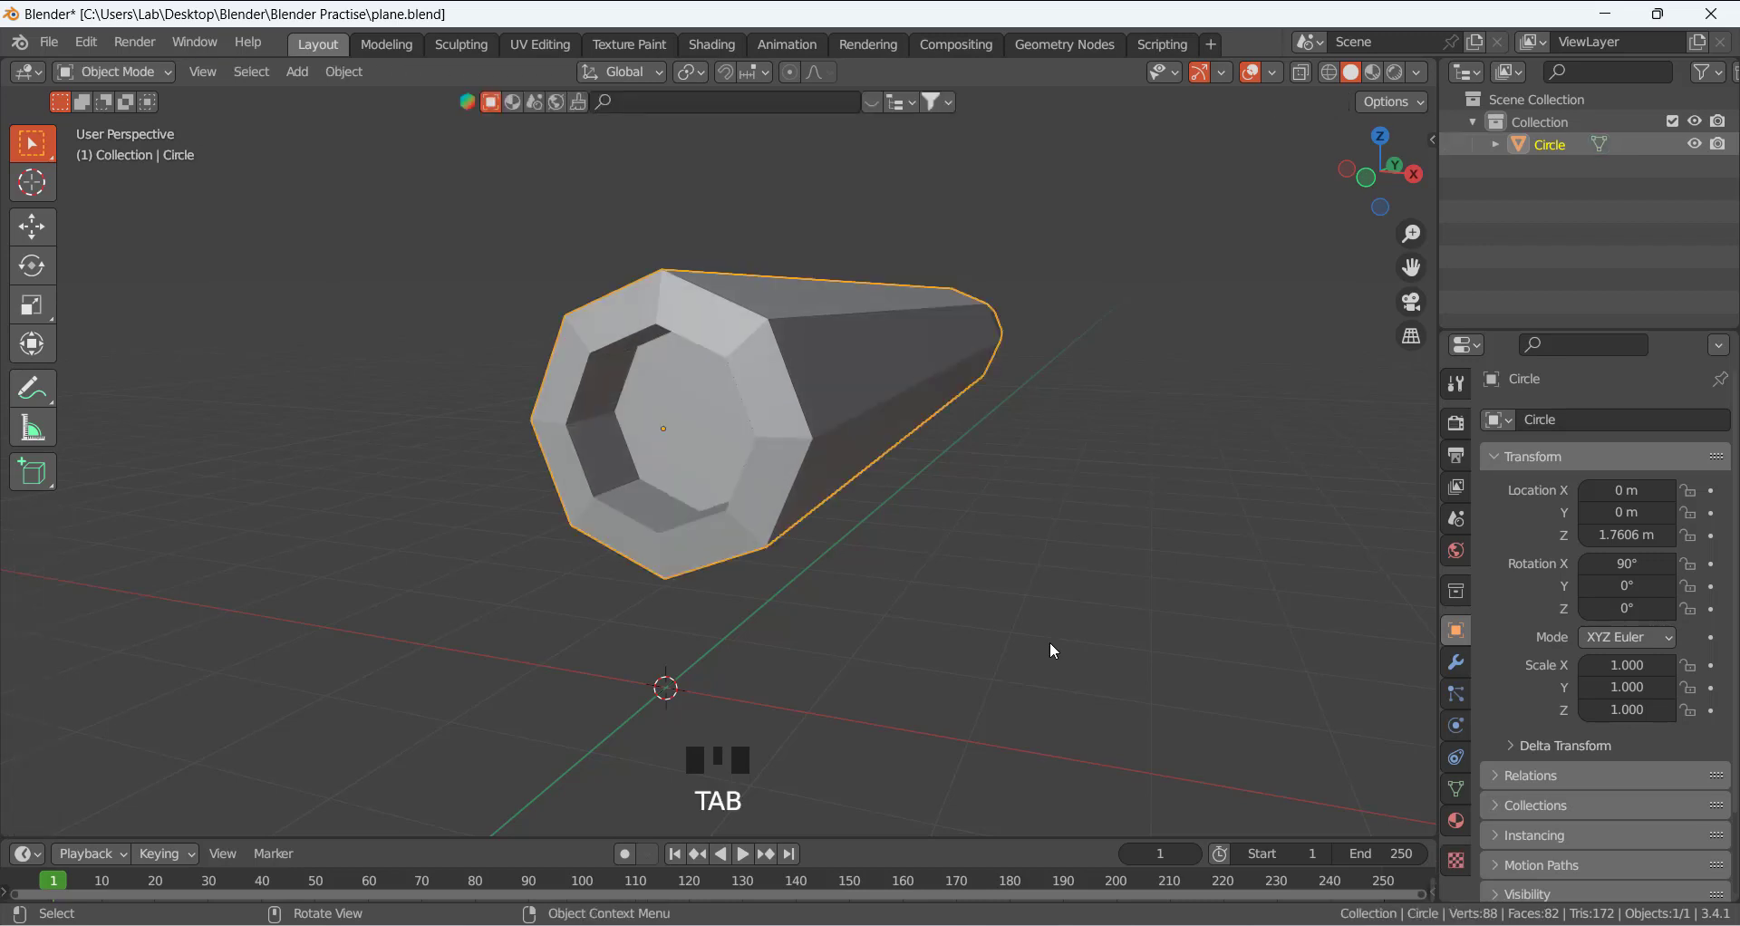
left_click(1458, 672)
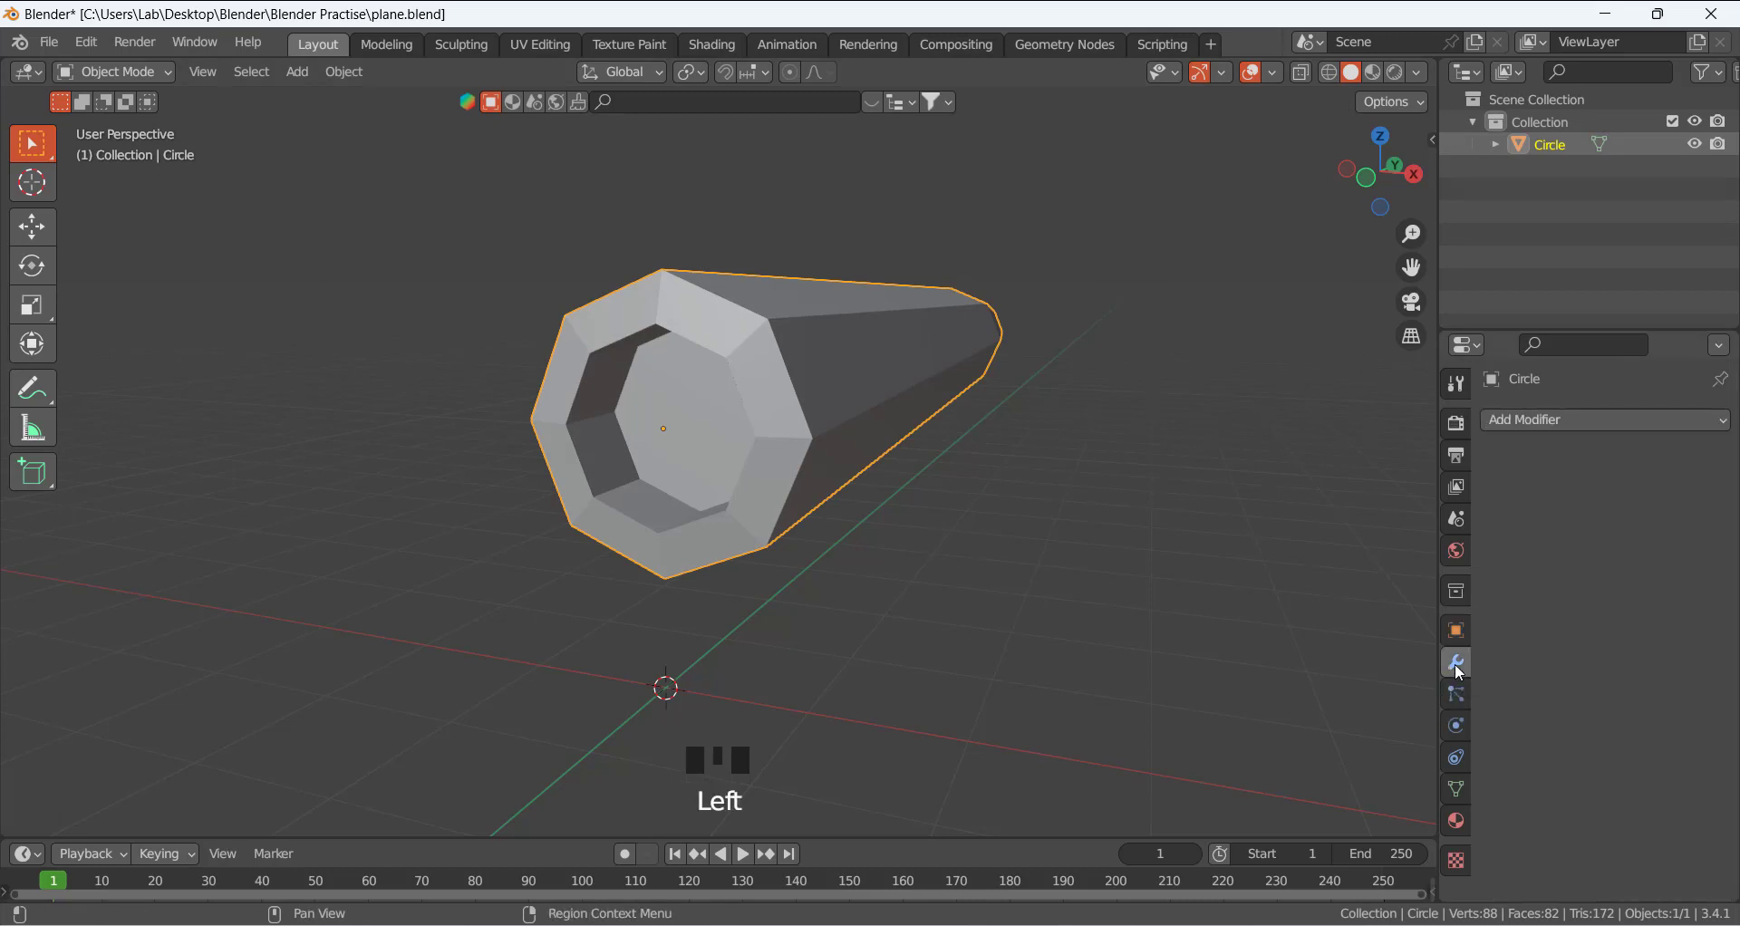
left_click(1533, 420)
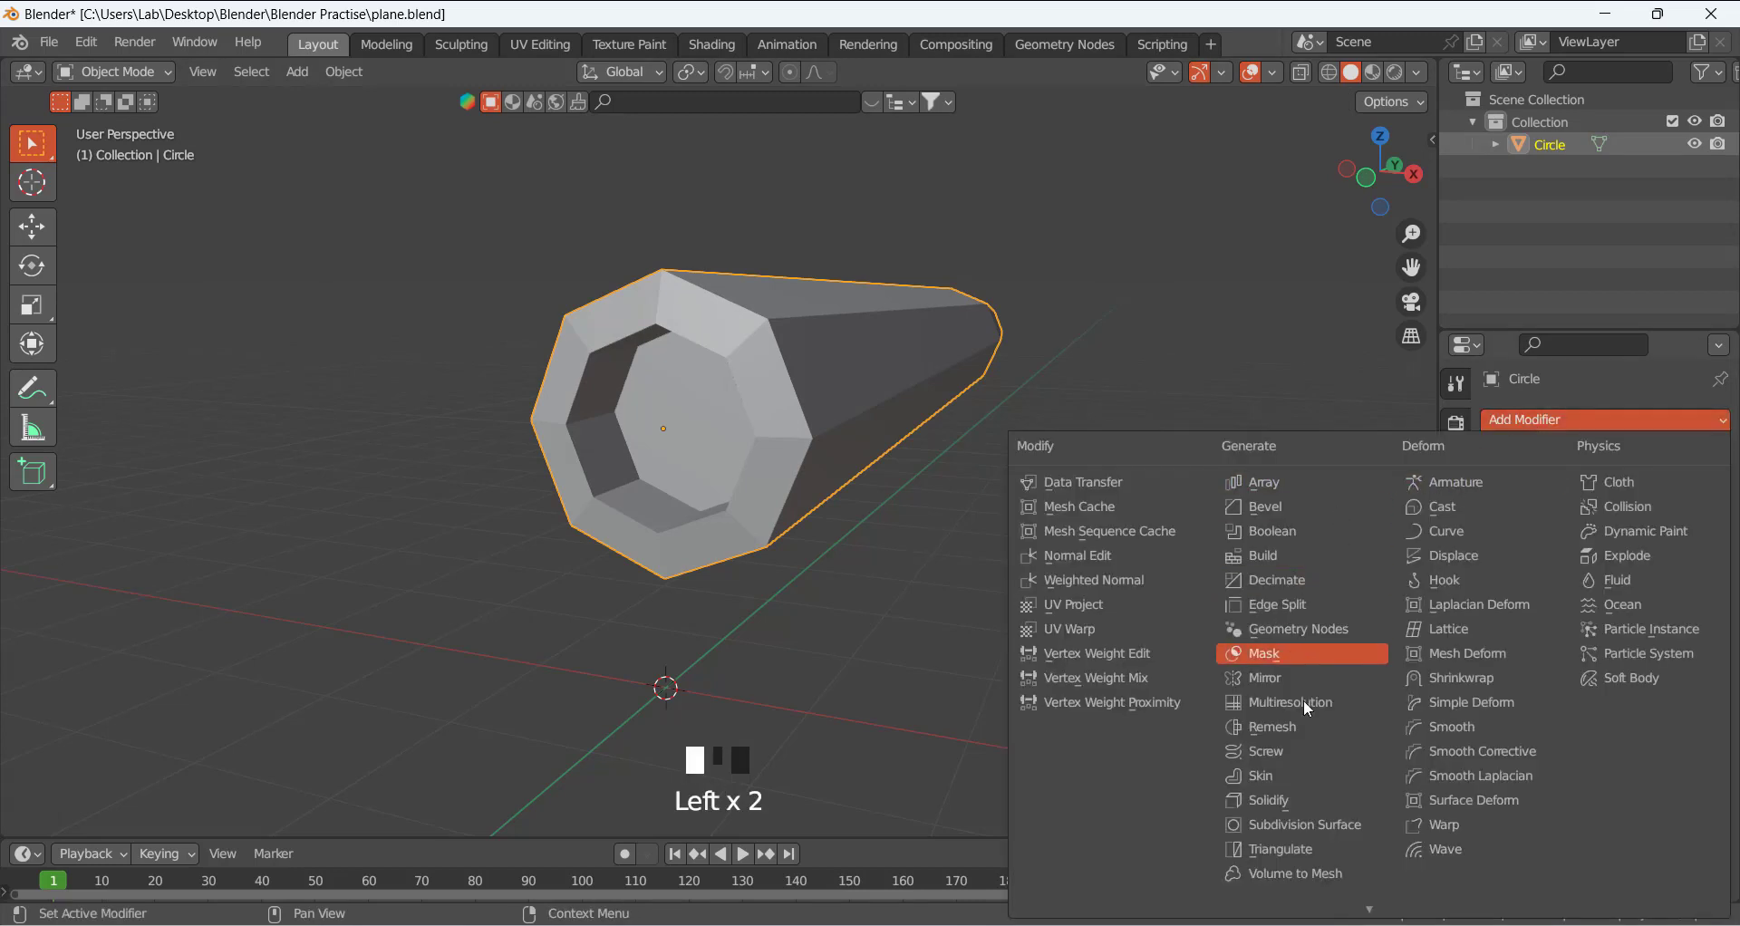
left_click(1315, 827)
middle_click_drag(1015, 401, 681, 294)
scroll(681, 294, "down", 3)
middle_click_drag(889, 412, 812, 455)
scroll(813, 456, "up", 6)
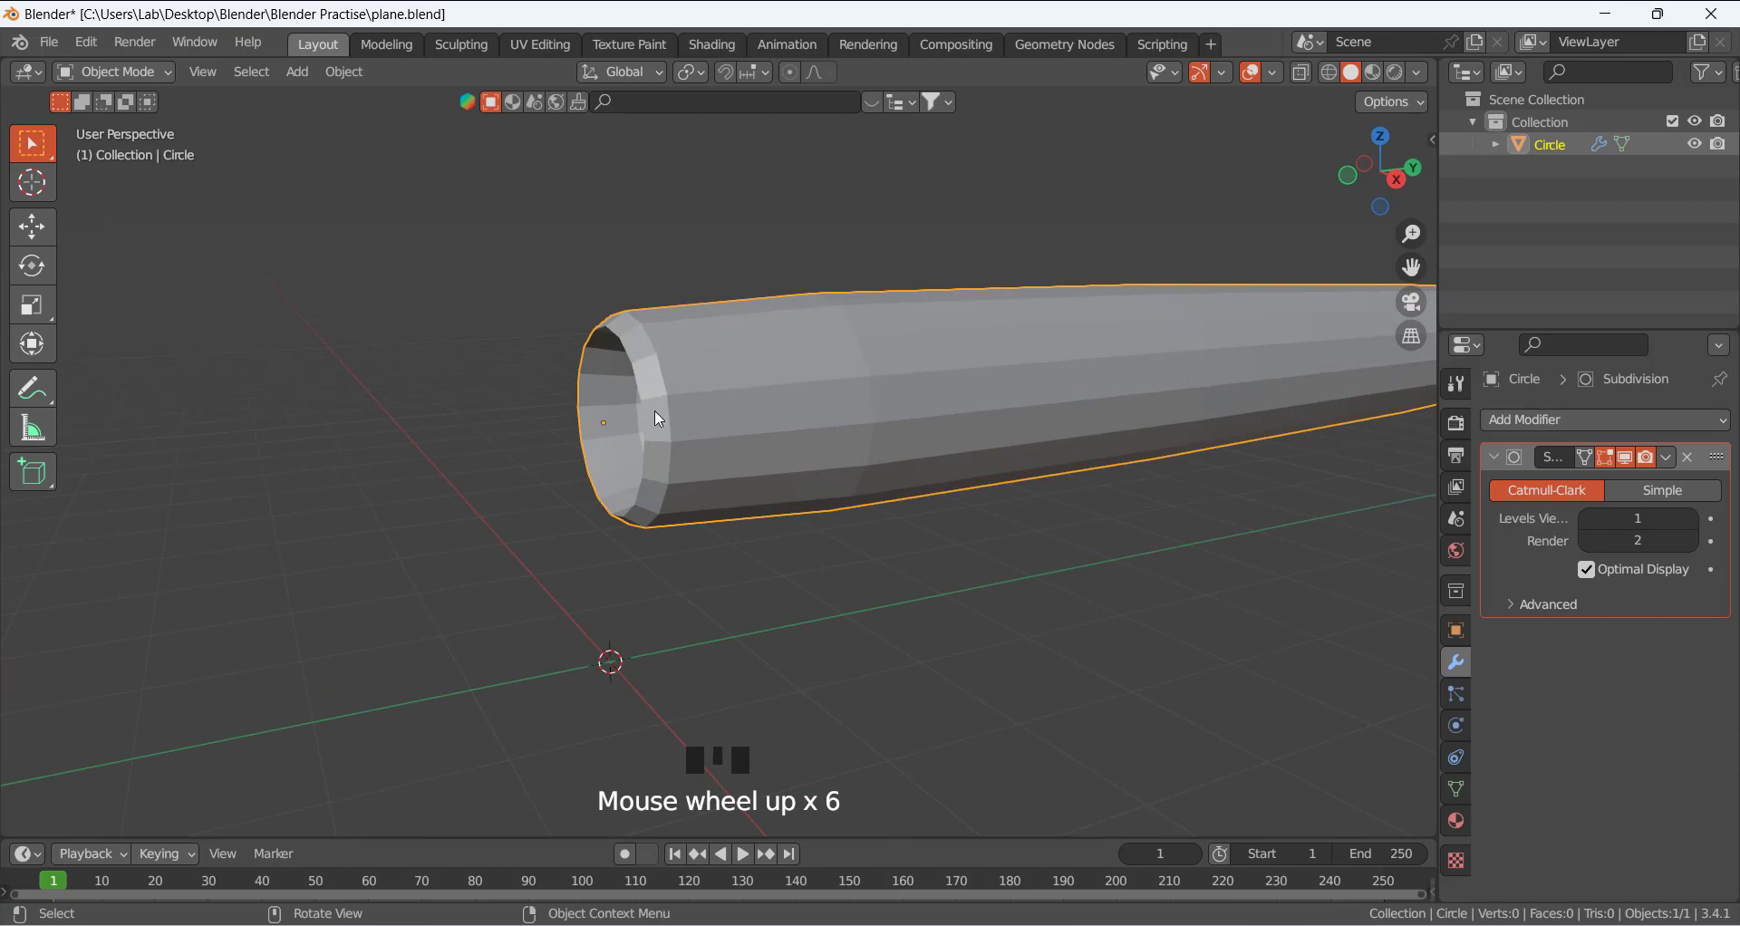
scroll(845, 416, "down", 3)
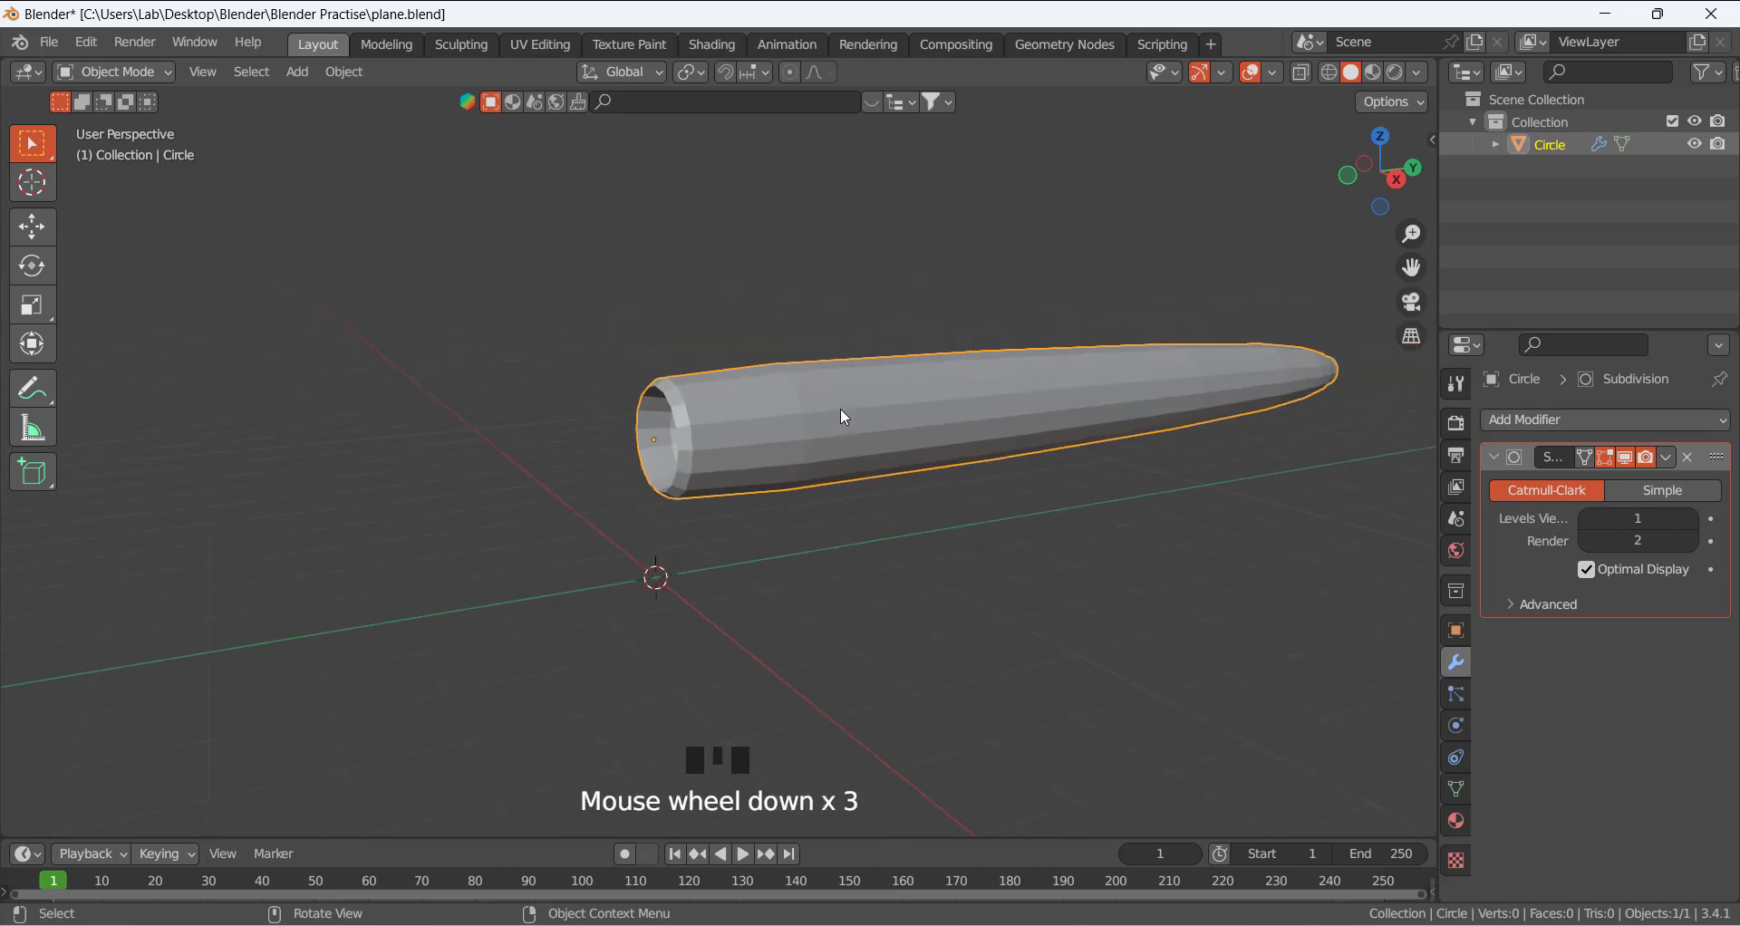
mouse_move(845, 417)
middle_mouse_down()
mouse_move(889, 419)
mouse_move(831, 422)
middle_mouse_up()
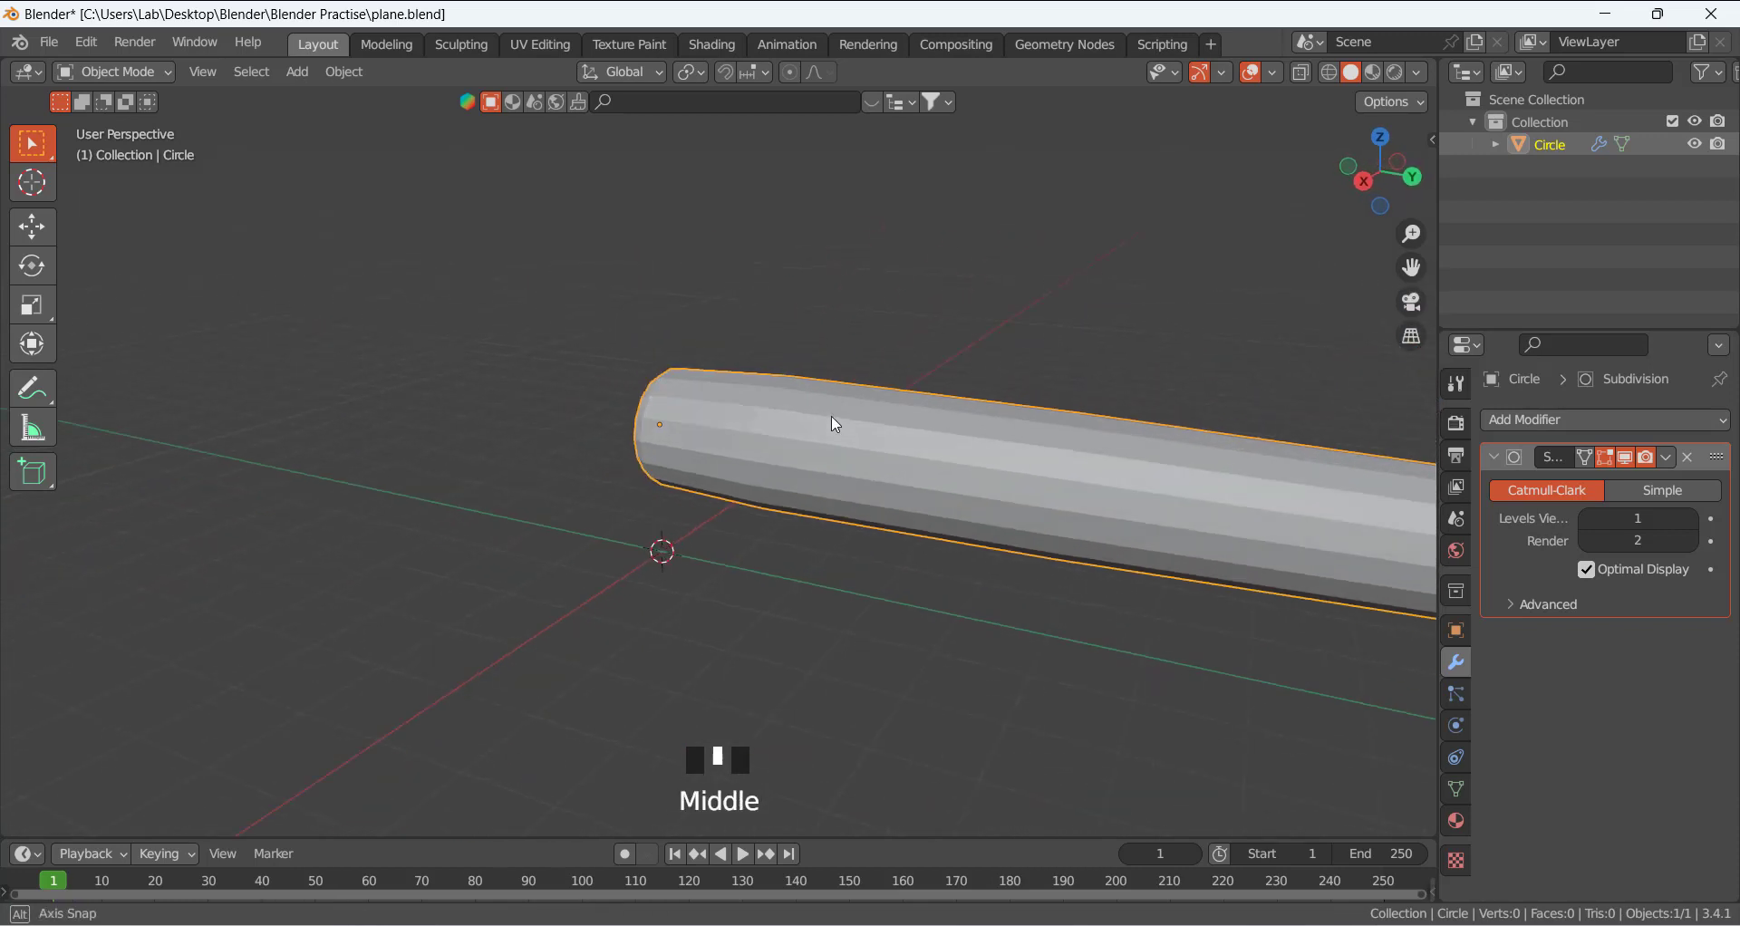
left_click(1691, 519)
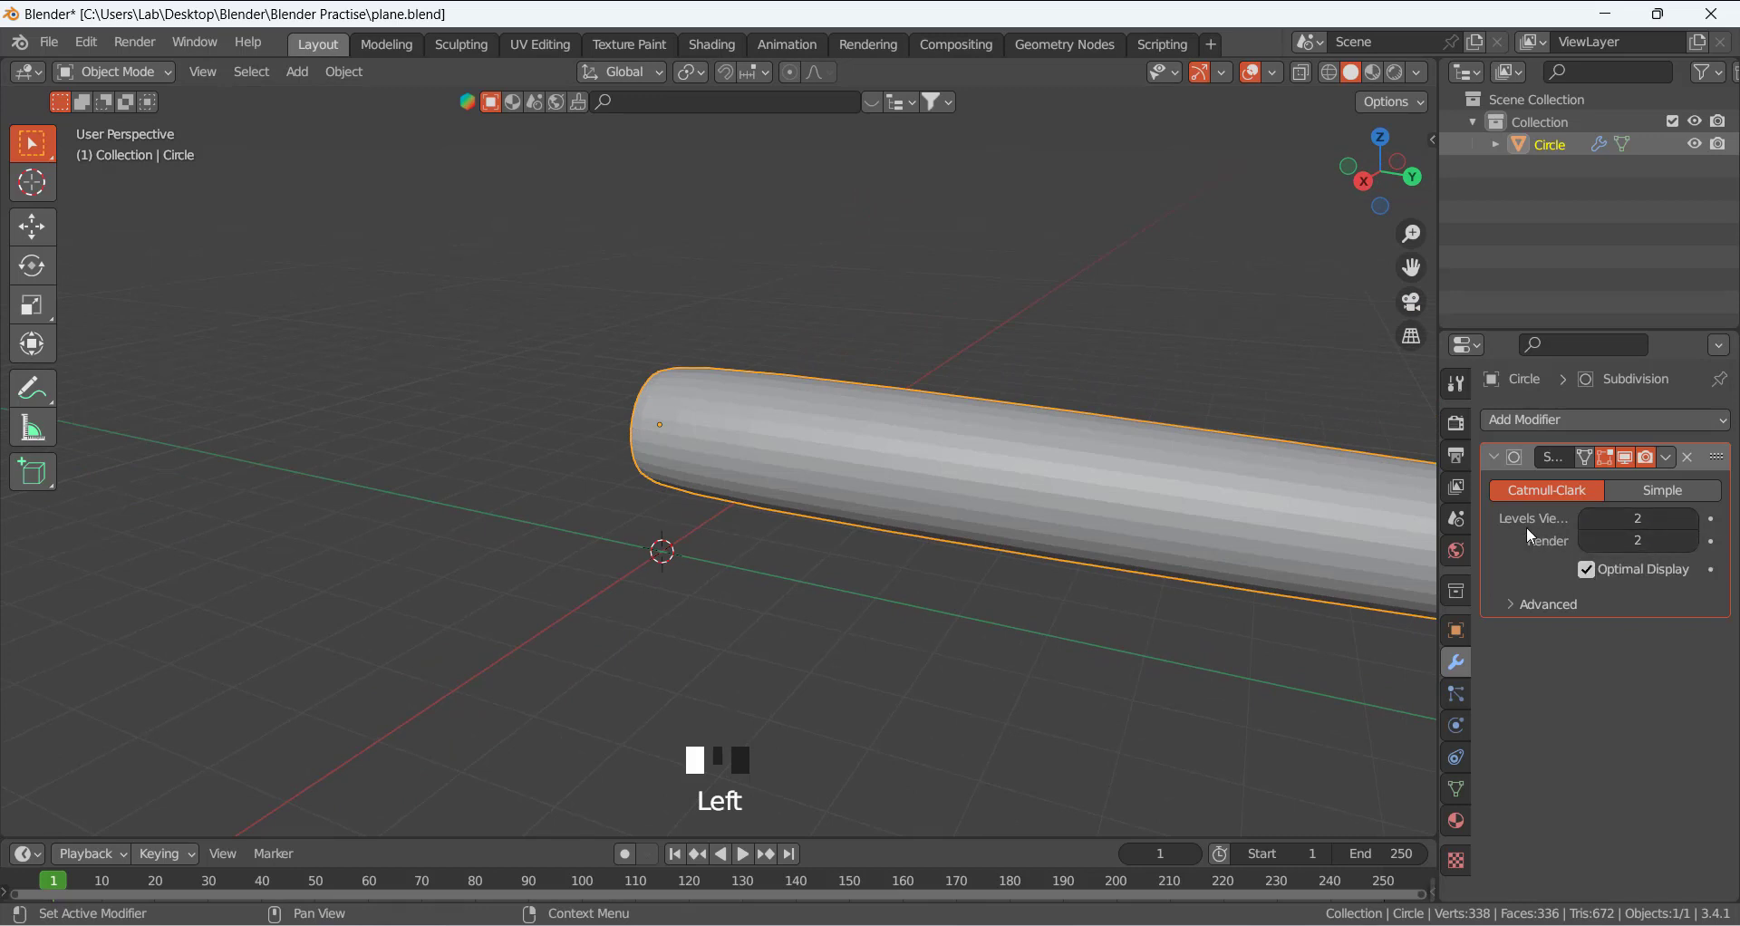
In Edit Mode, add a loop cut around the fuselage body and slide it against the wide end's outer rim, factor 0.990.
middle_click_drag(932, 481, 701, 398)
scroll(780, 440, "up", 3)
key("Tab")
scroll(665, 387, "up", 2)
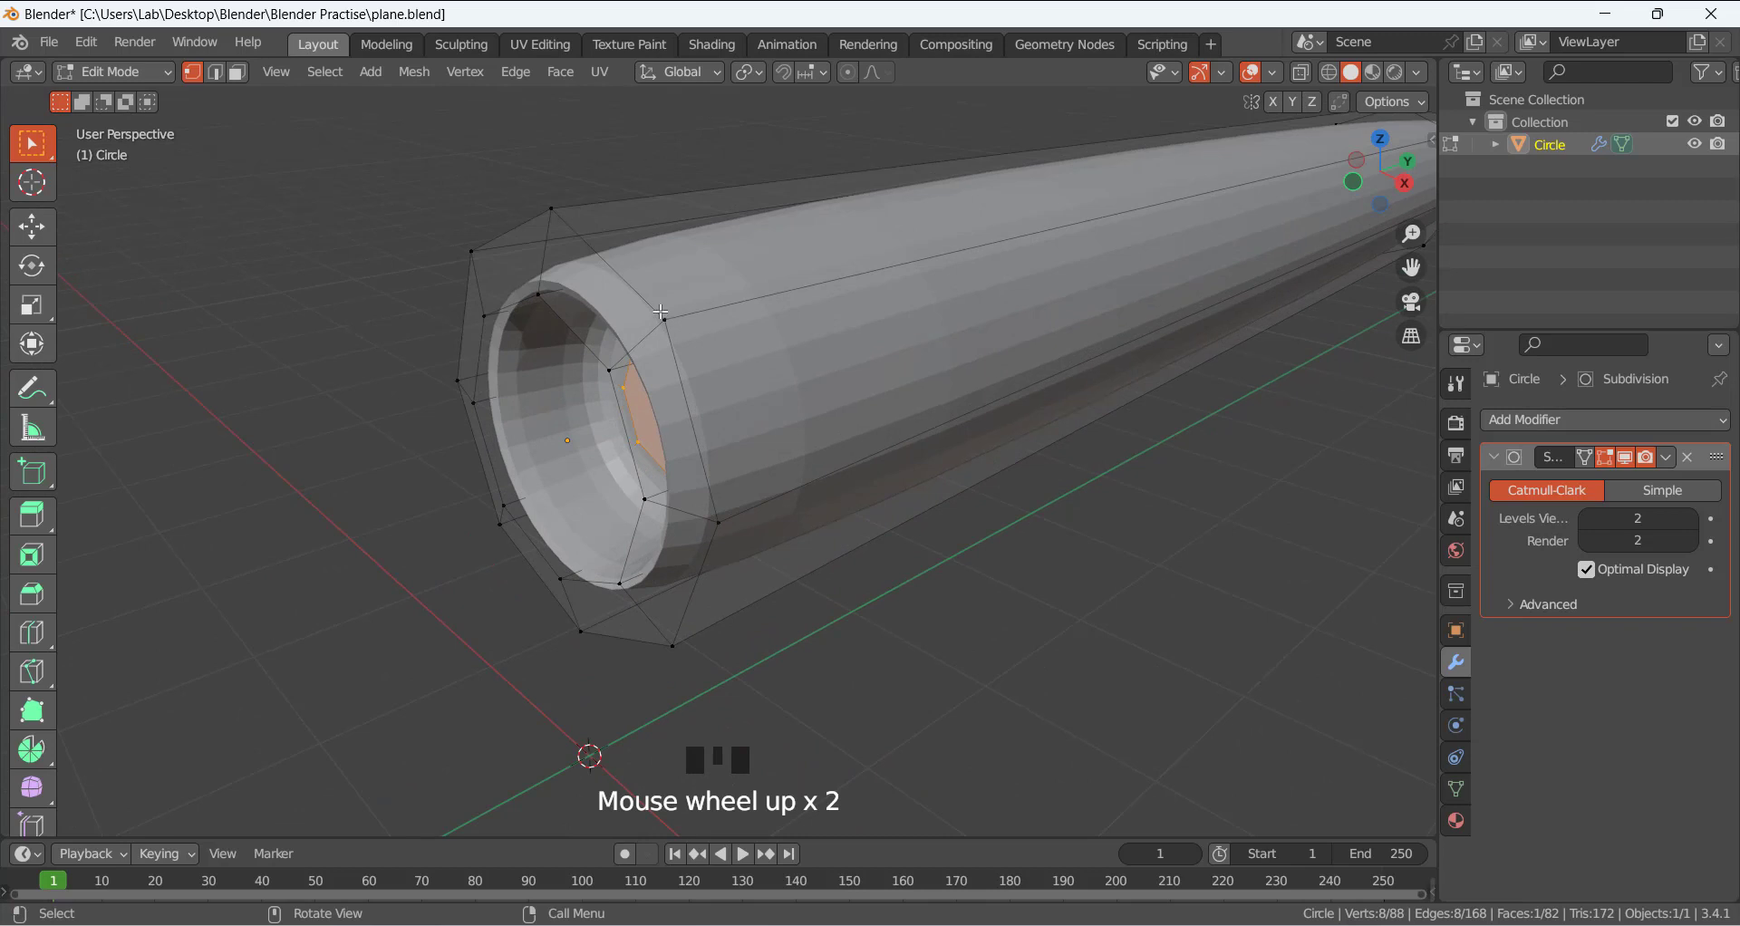
scroll(712, 385, "down", 1)
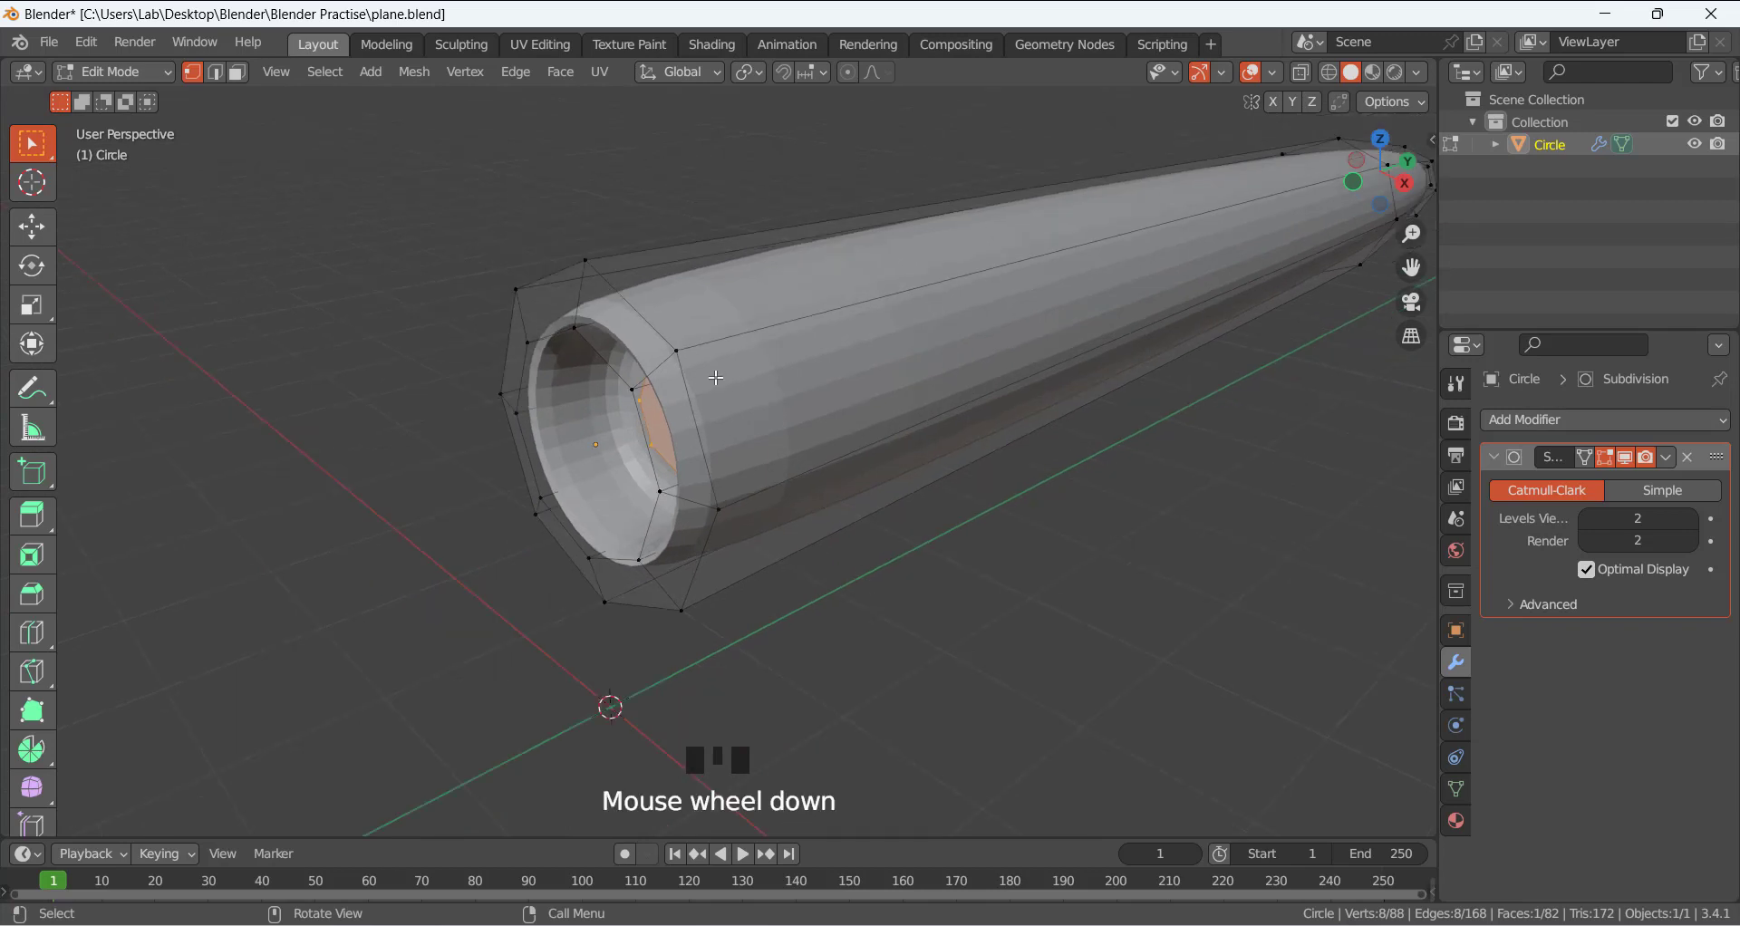
key("ctrl+r")
left_click(721, 345)
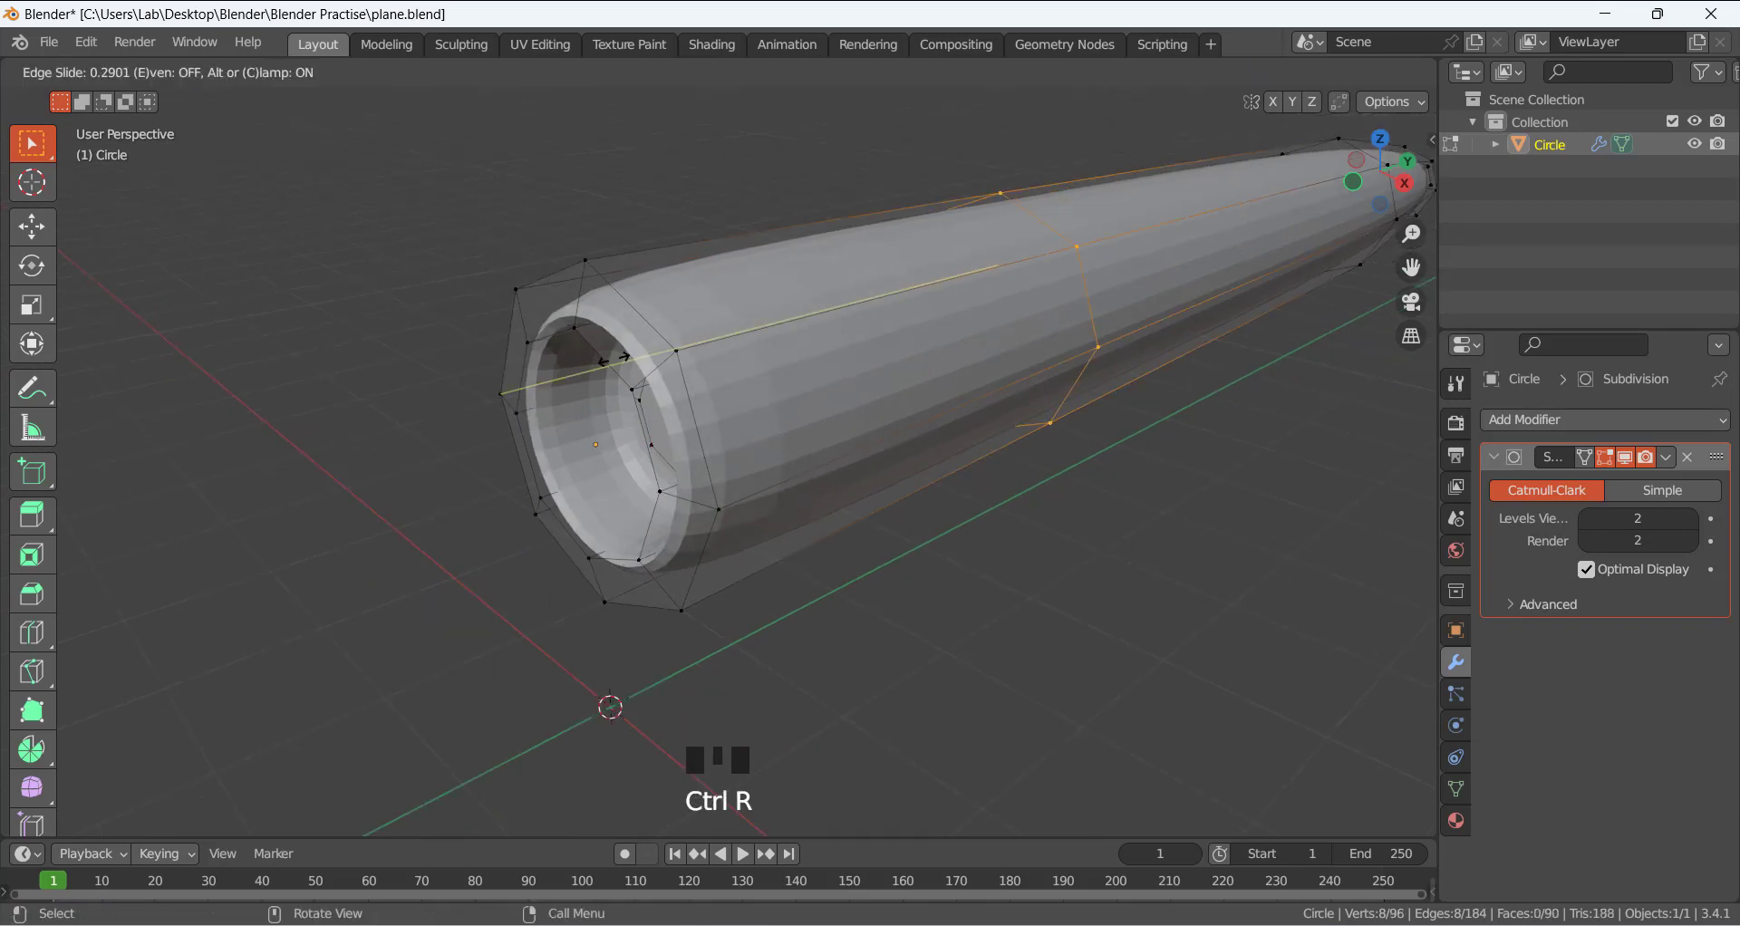
left_click(349, 382)
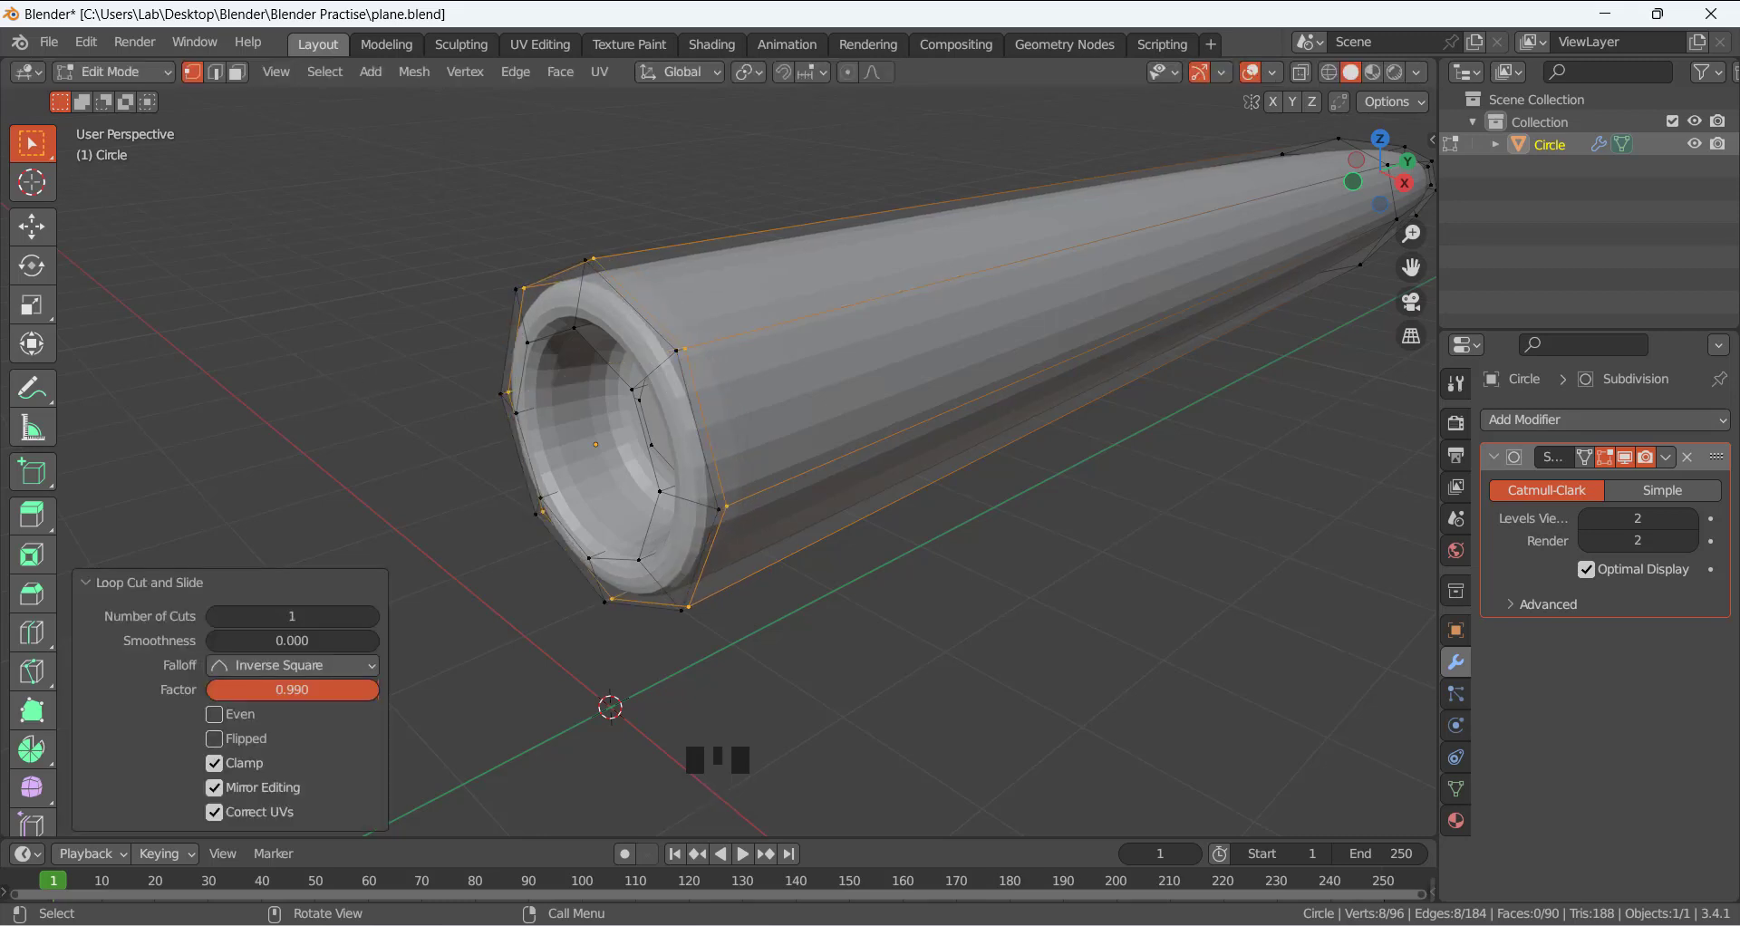
Add loop cuts on the wide end's rim face near its outer edge, factor 0.670, and on the recess wall near its opening, factor 0.830.
key("ctrl+r")
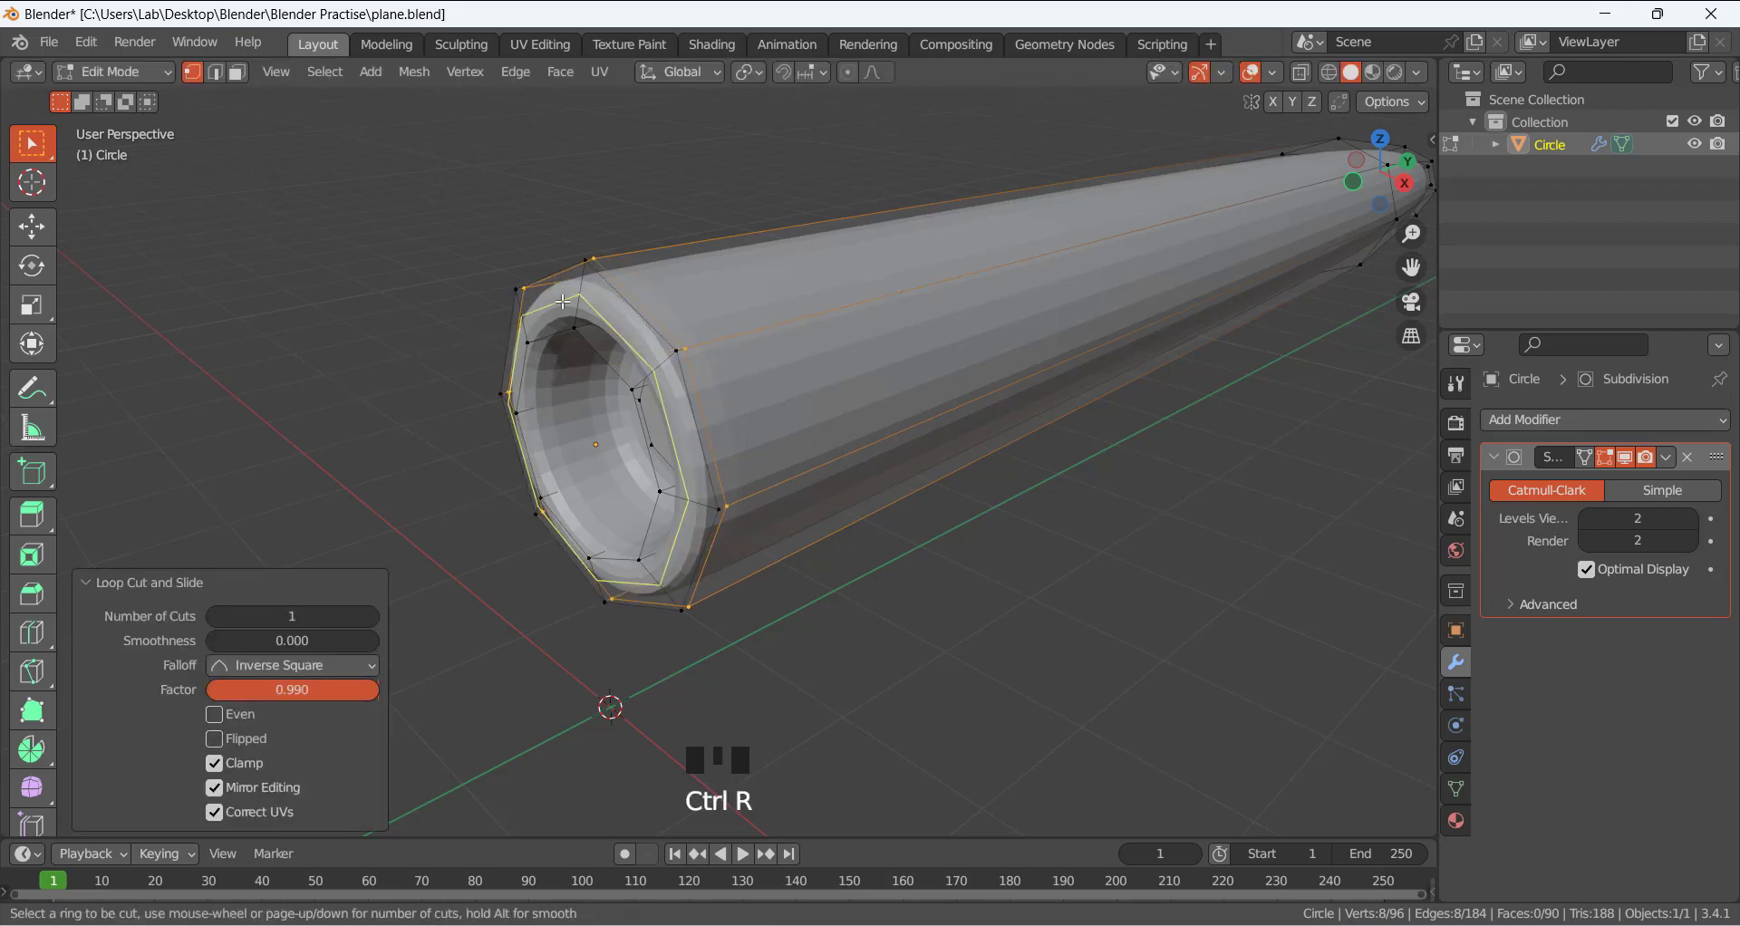
left_click(563, 303)
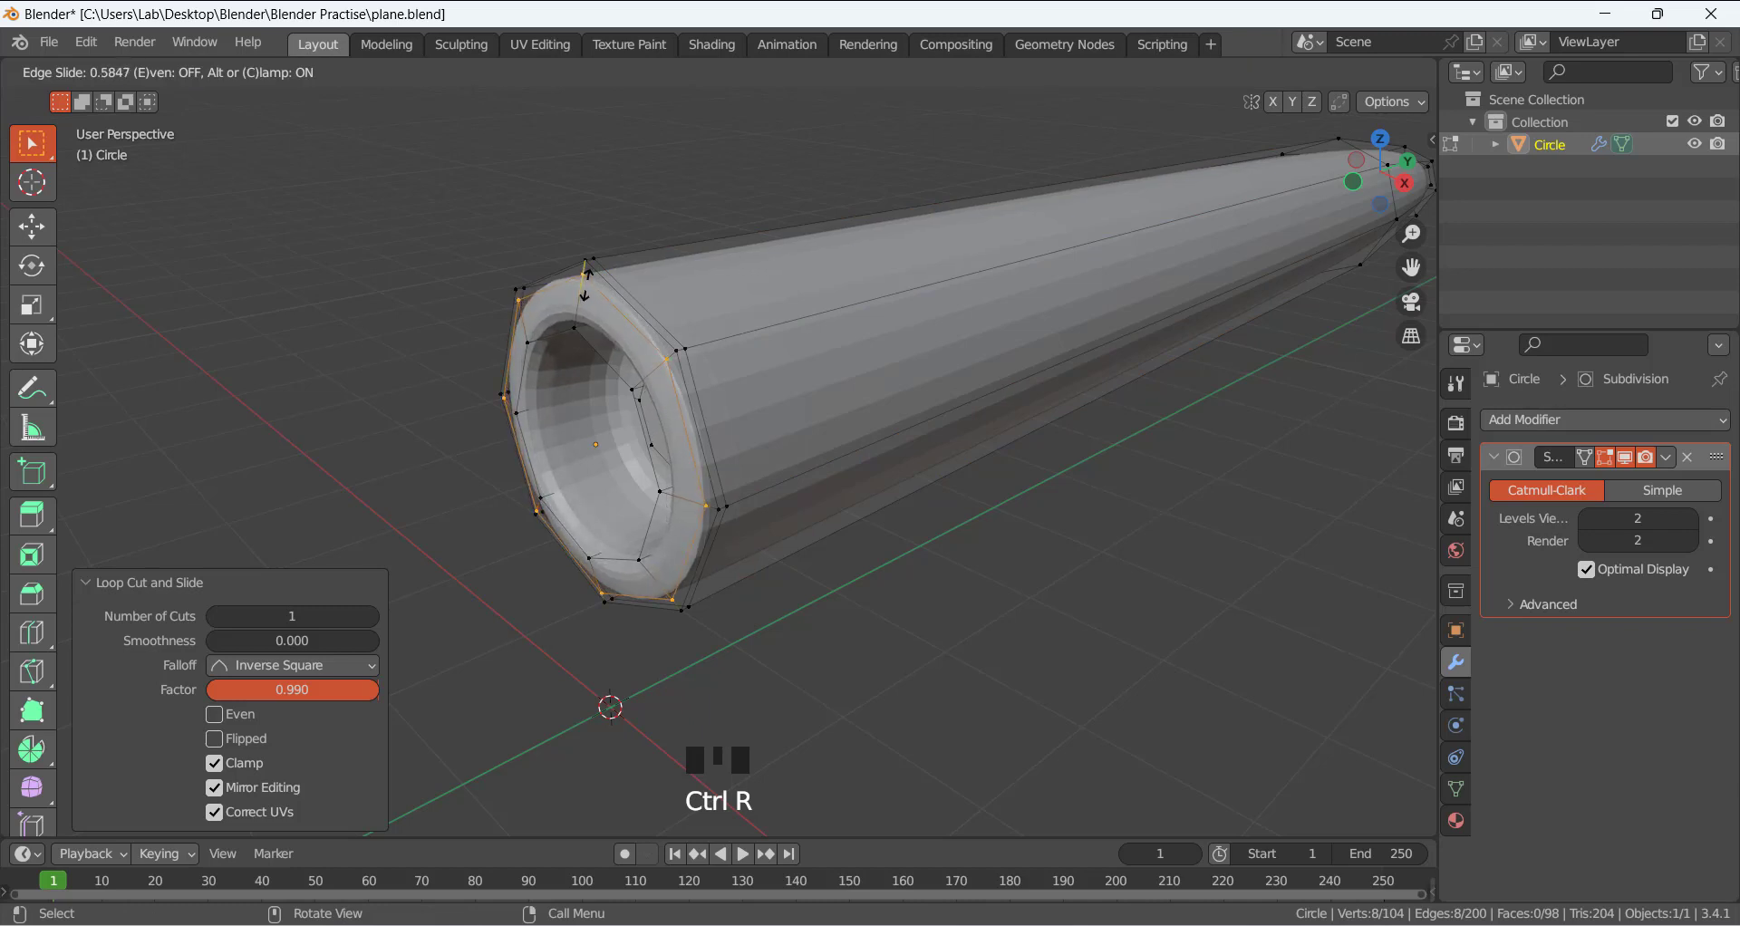
left_click(587, 277)
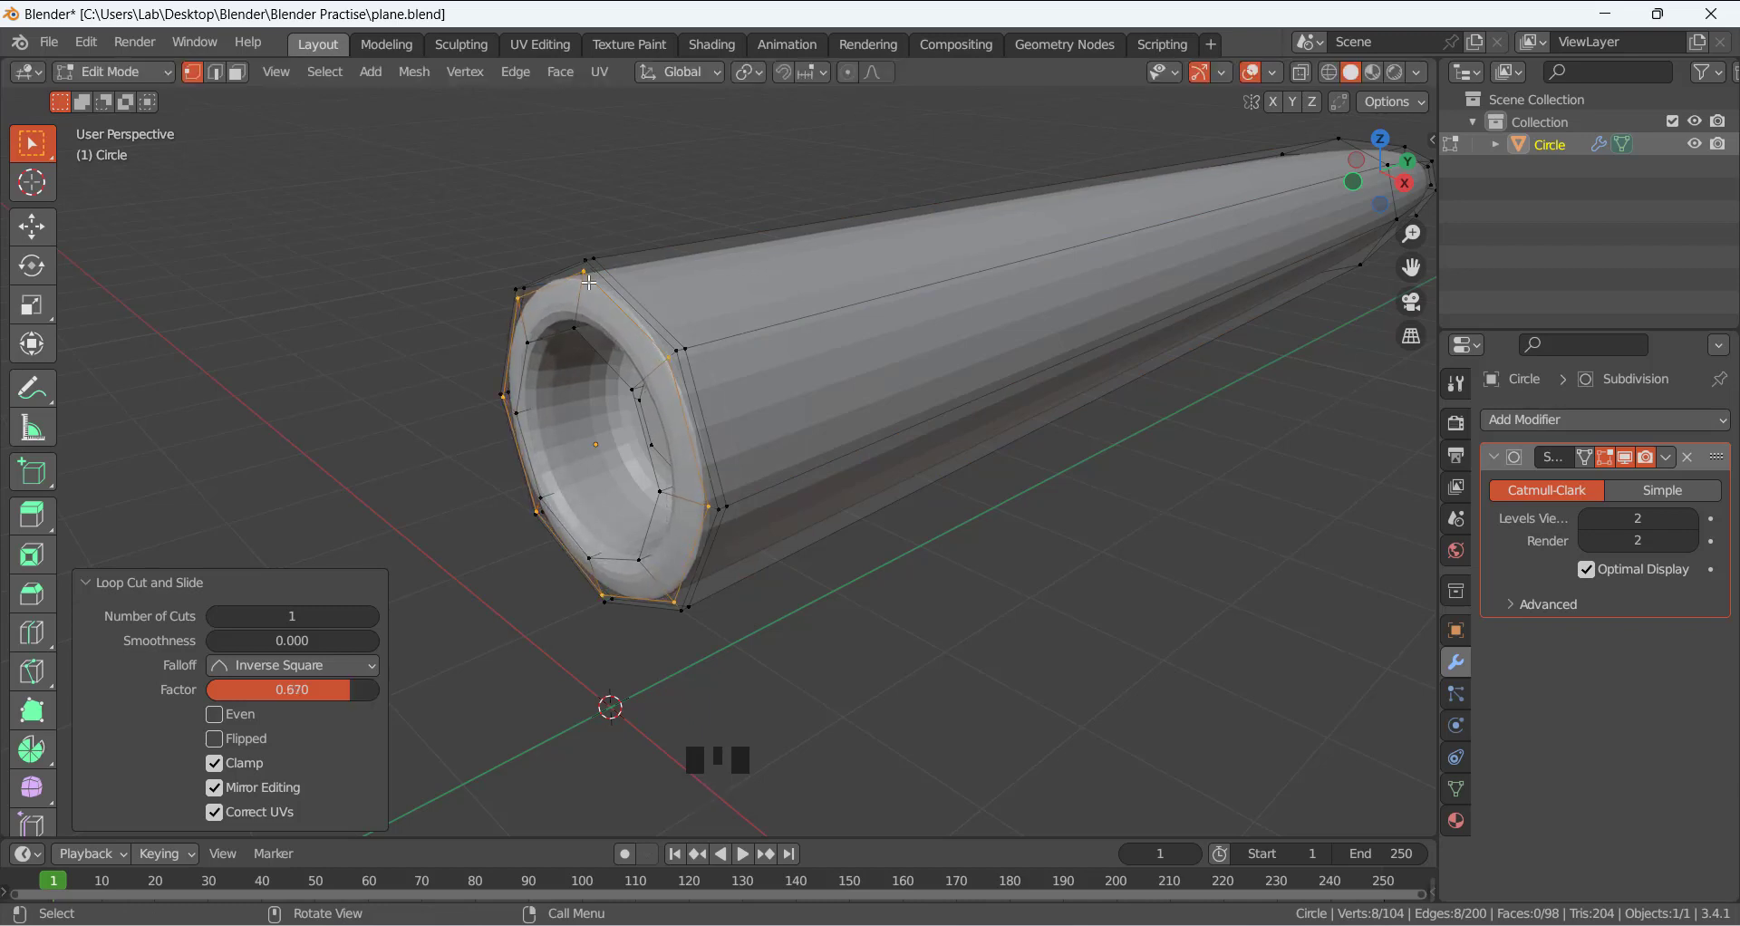
scroll(593, 363, "up", 1)
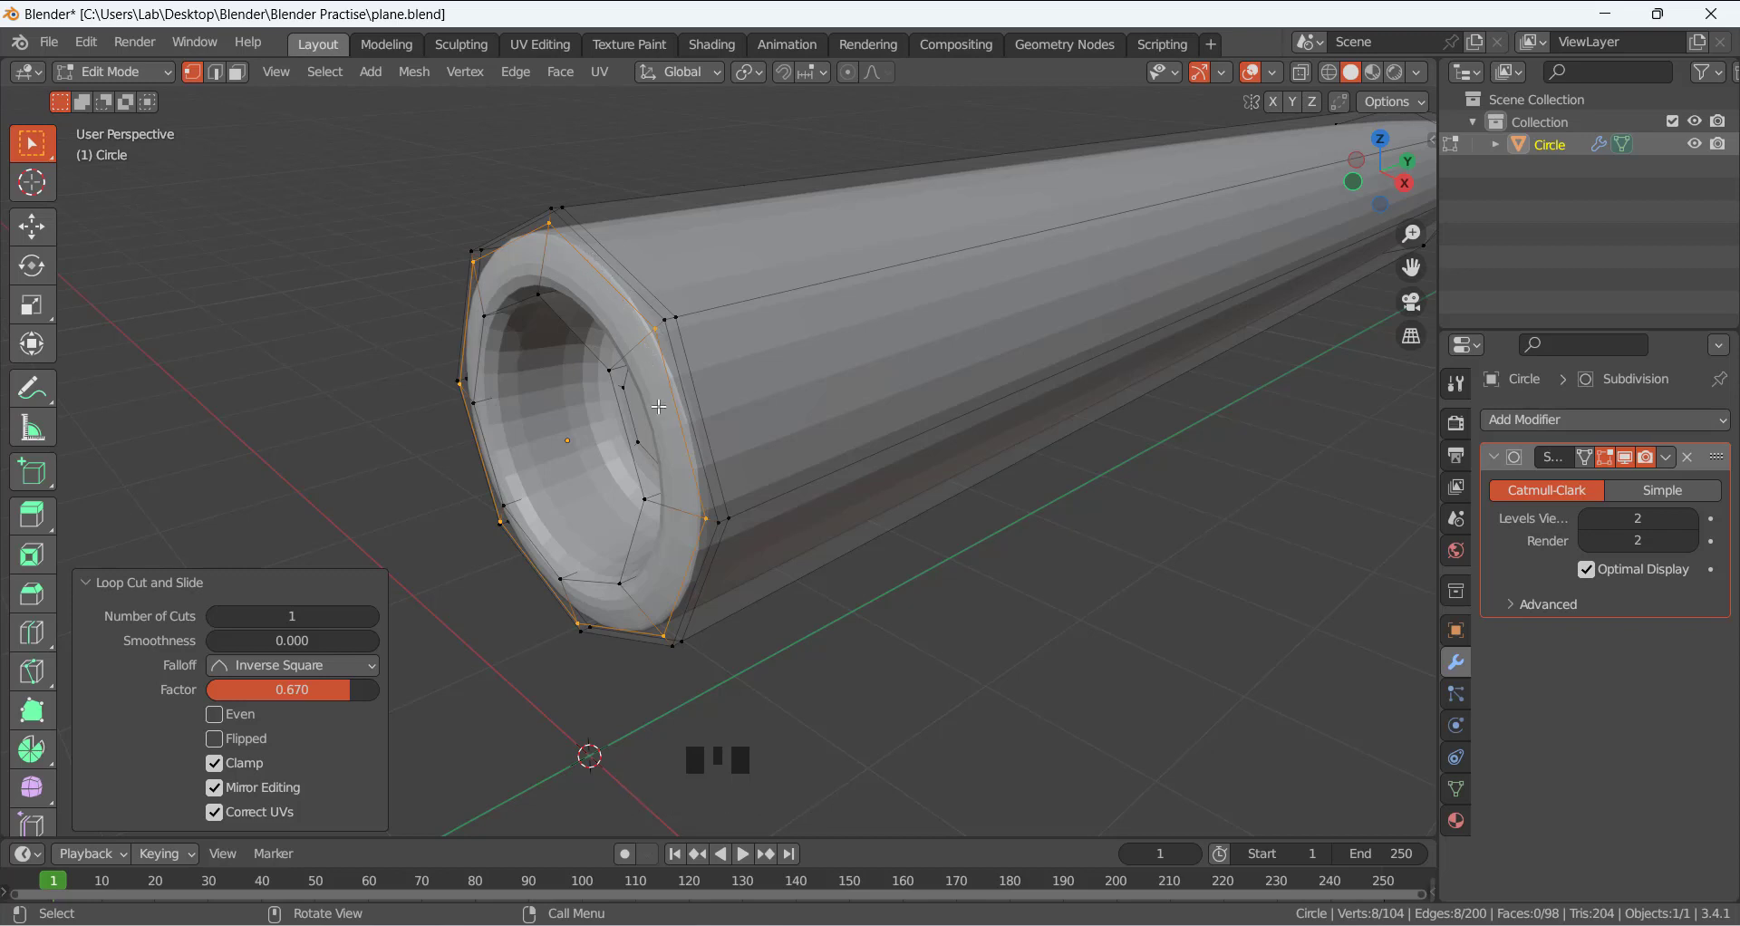
key("ctrl+r")
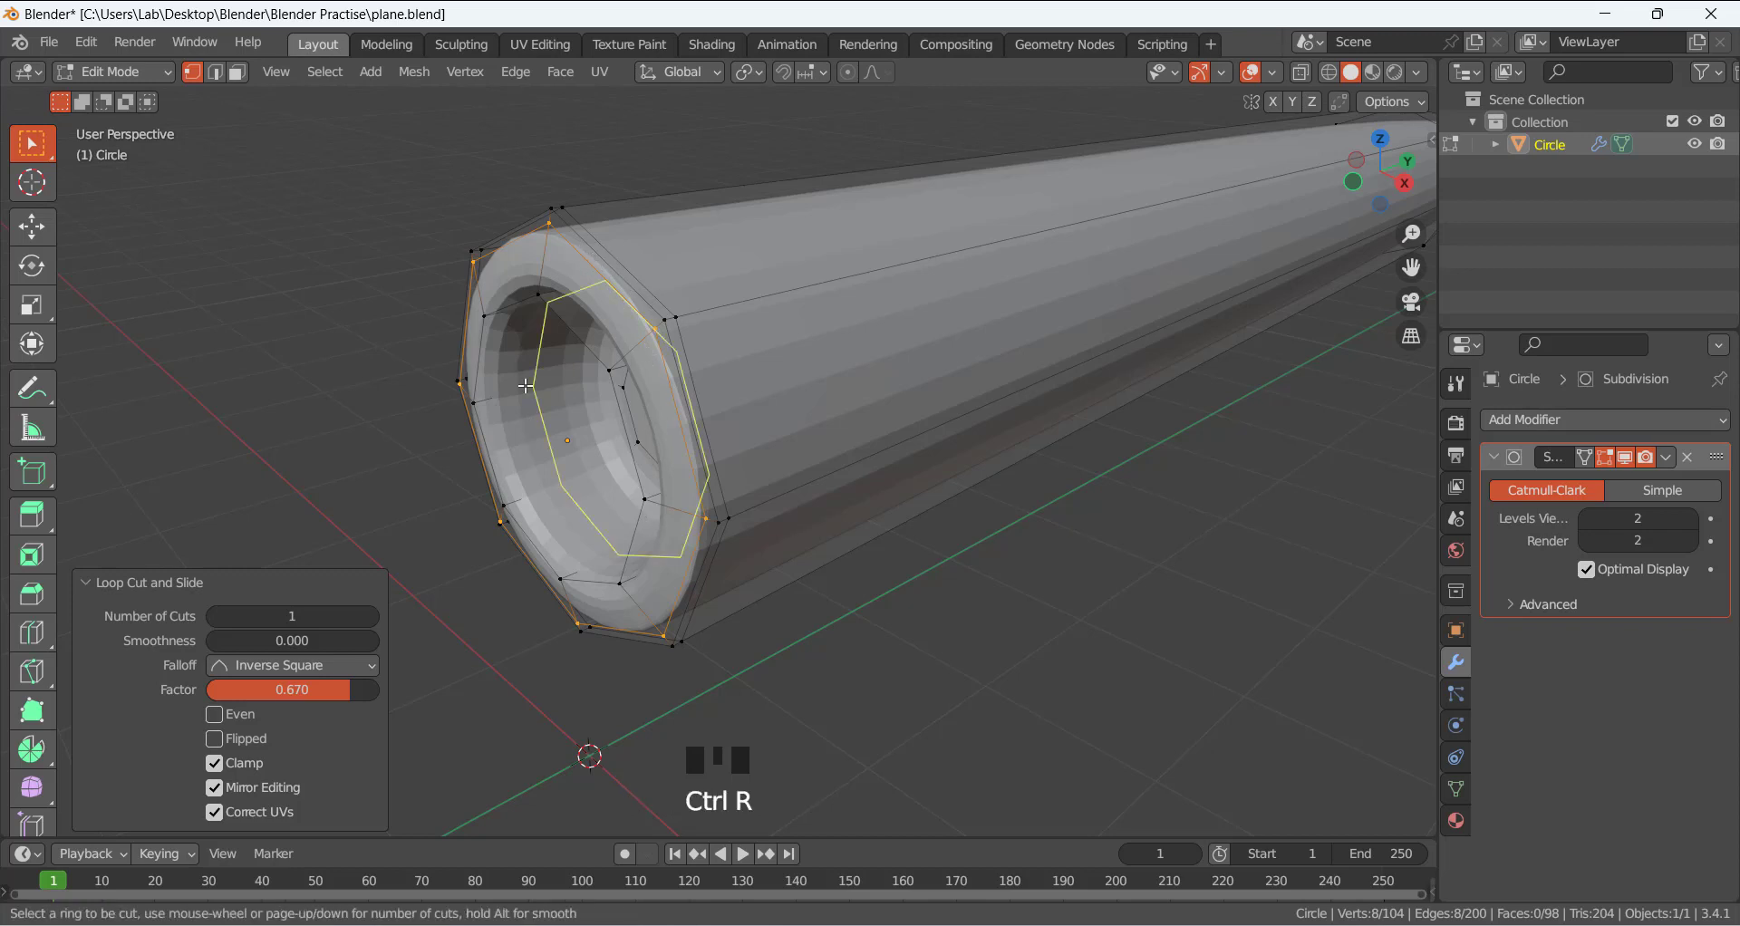
left_click(525, 383)
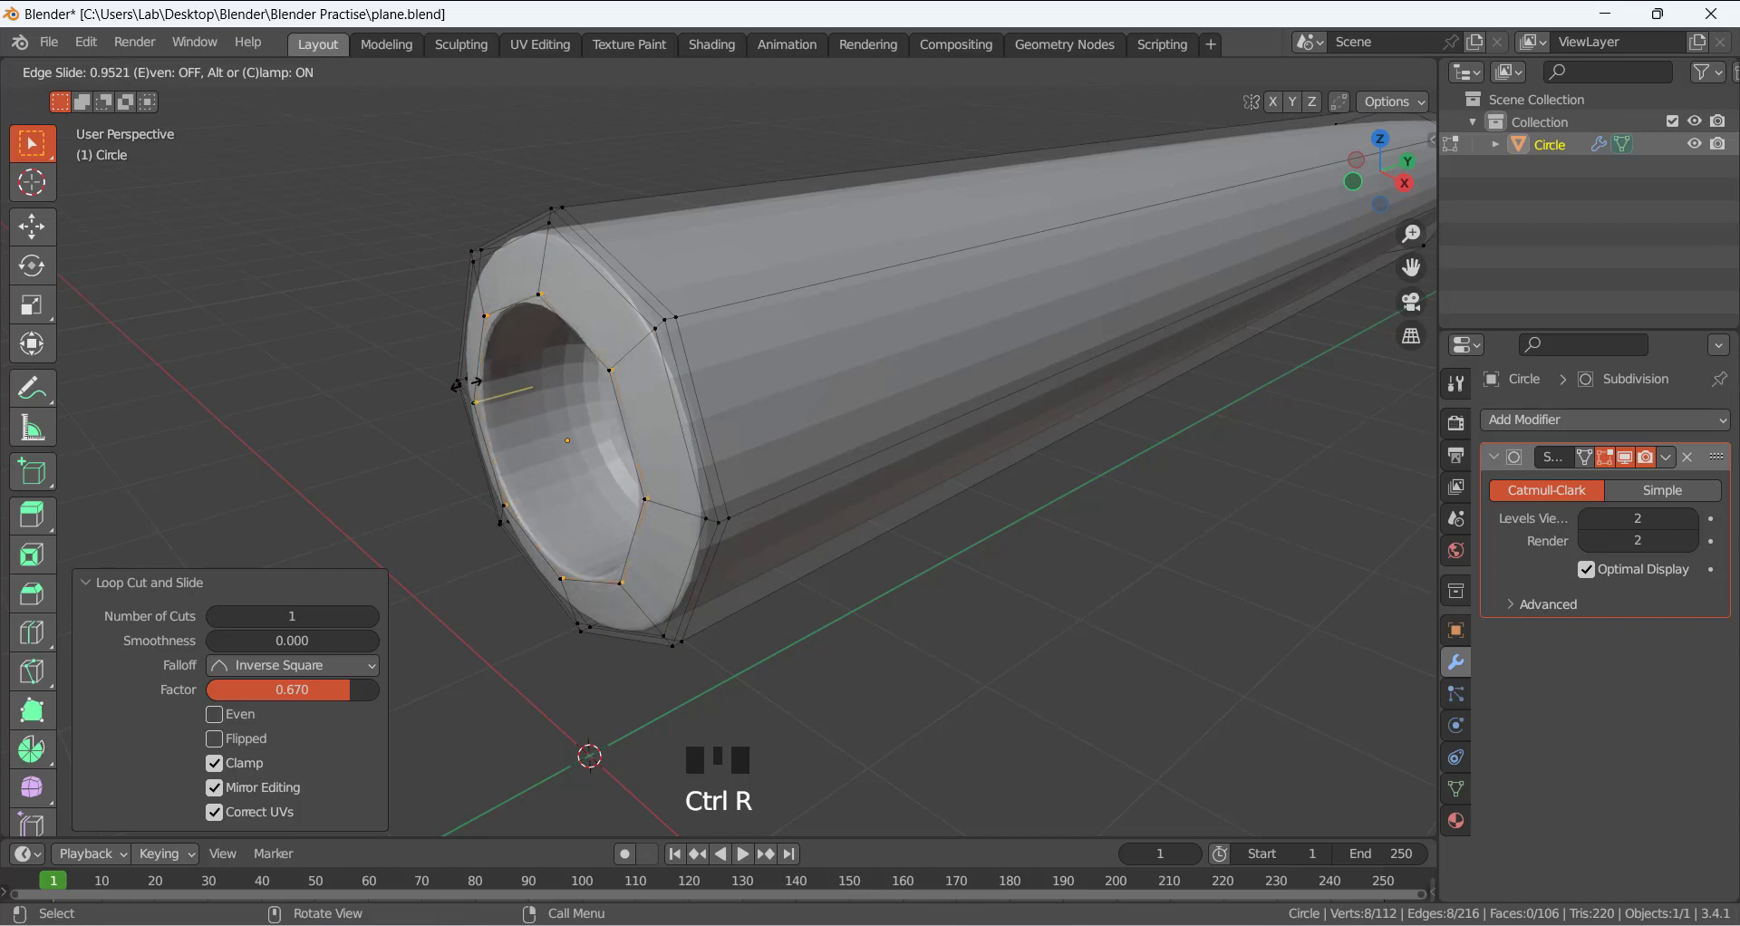
left_click(473, 382)
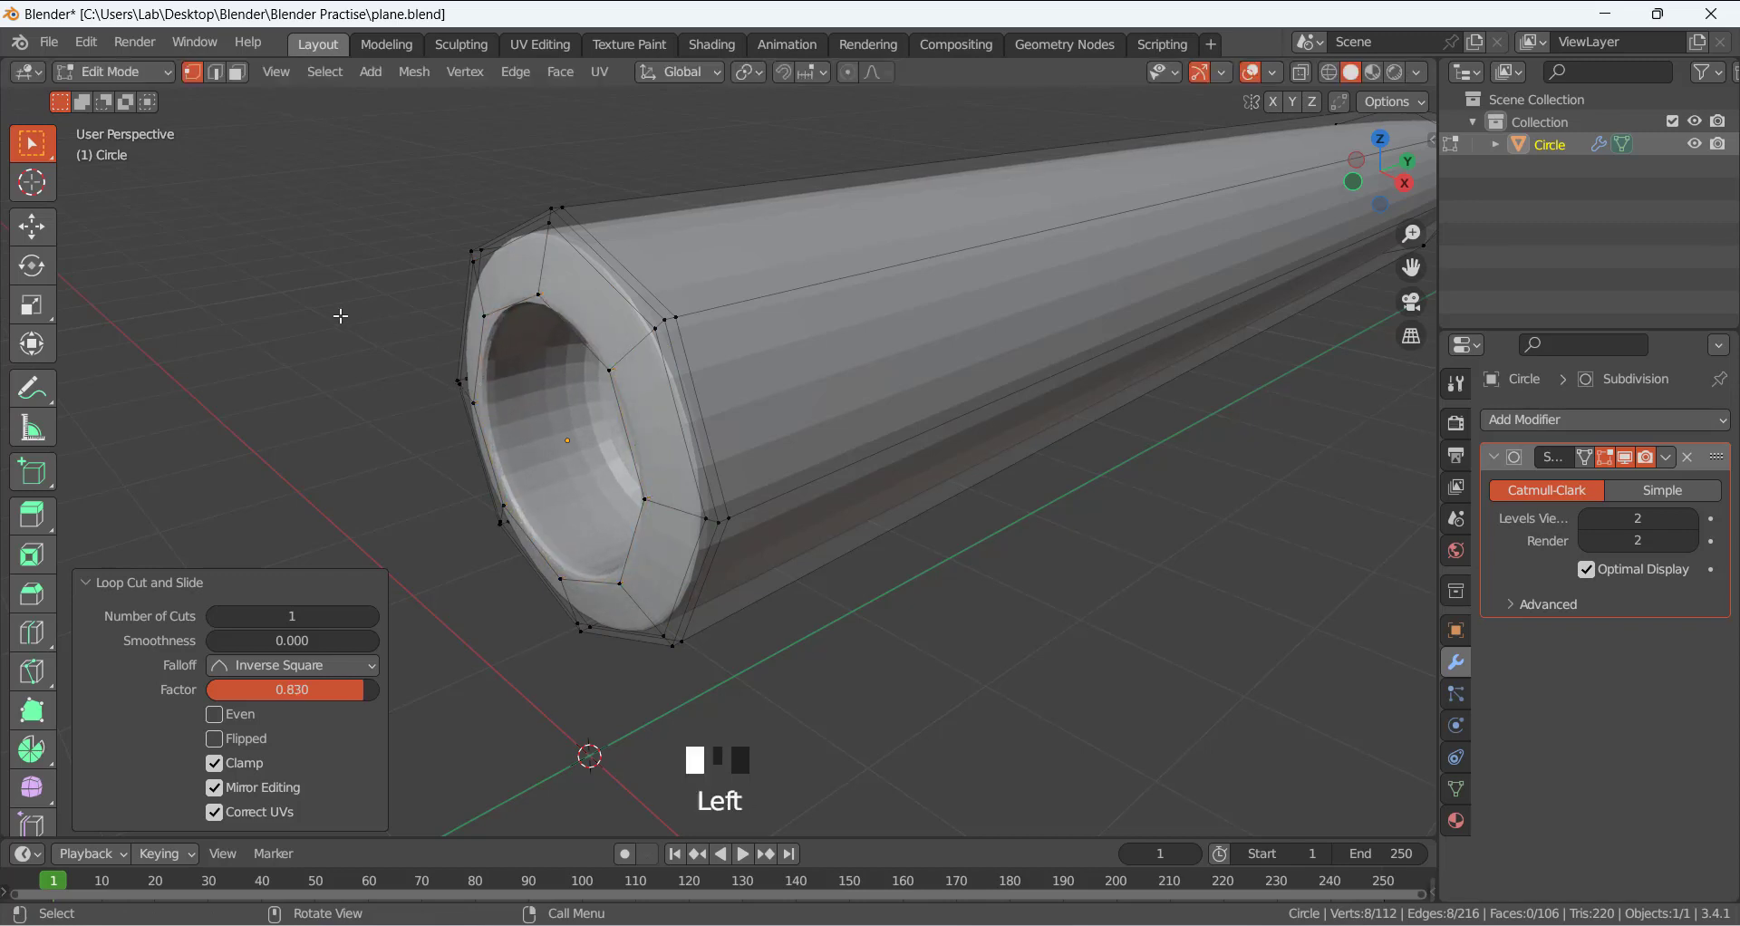
Add loop cuts on the rim face near its inner edge and on the recess wall near its floor, the latter with factor -0.715.
key("ctrl+r")
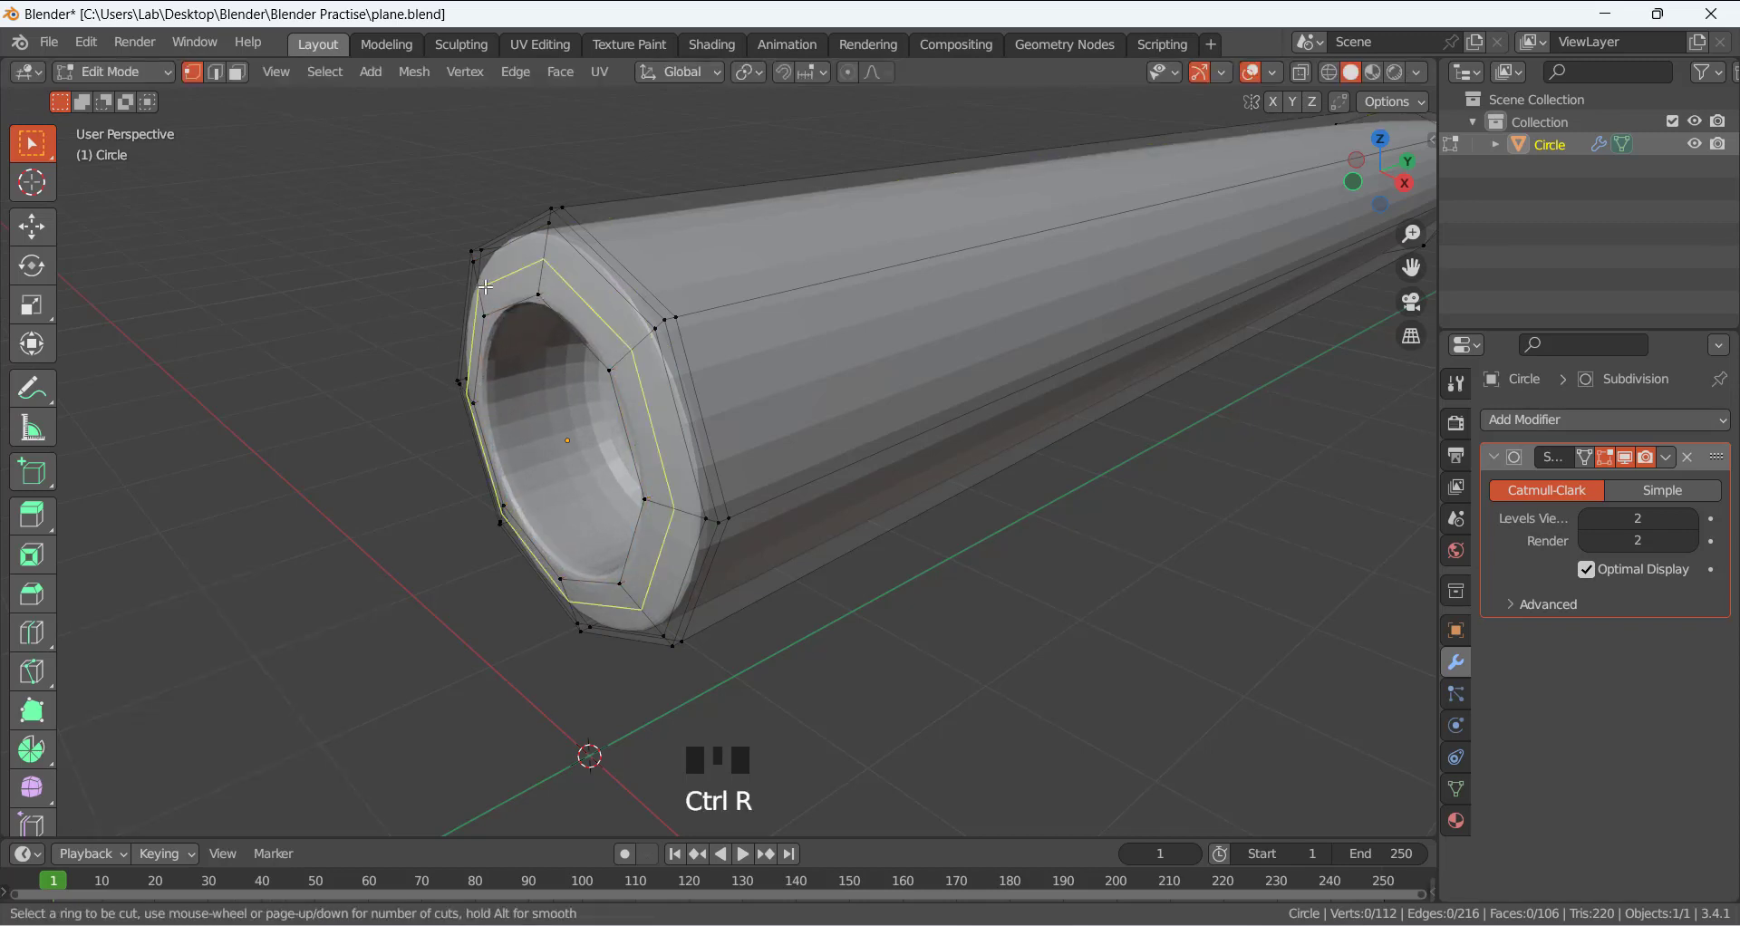
left_click(487, 288)
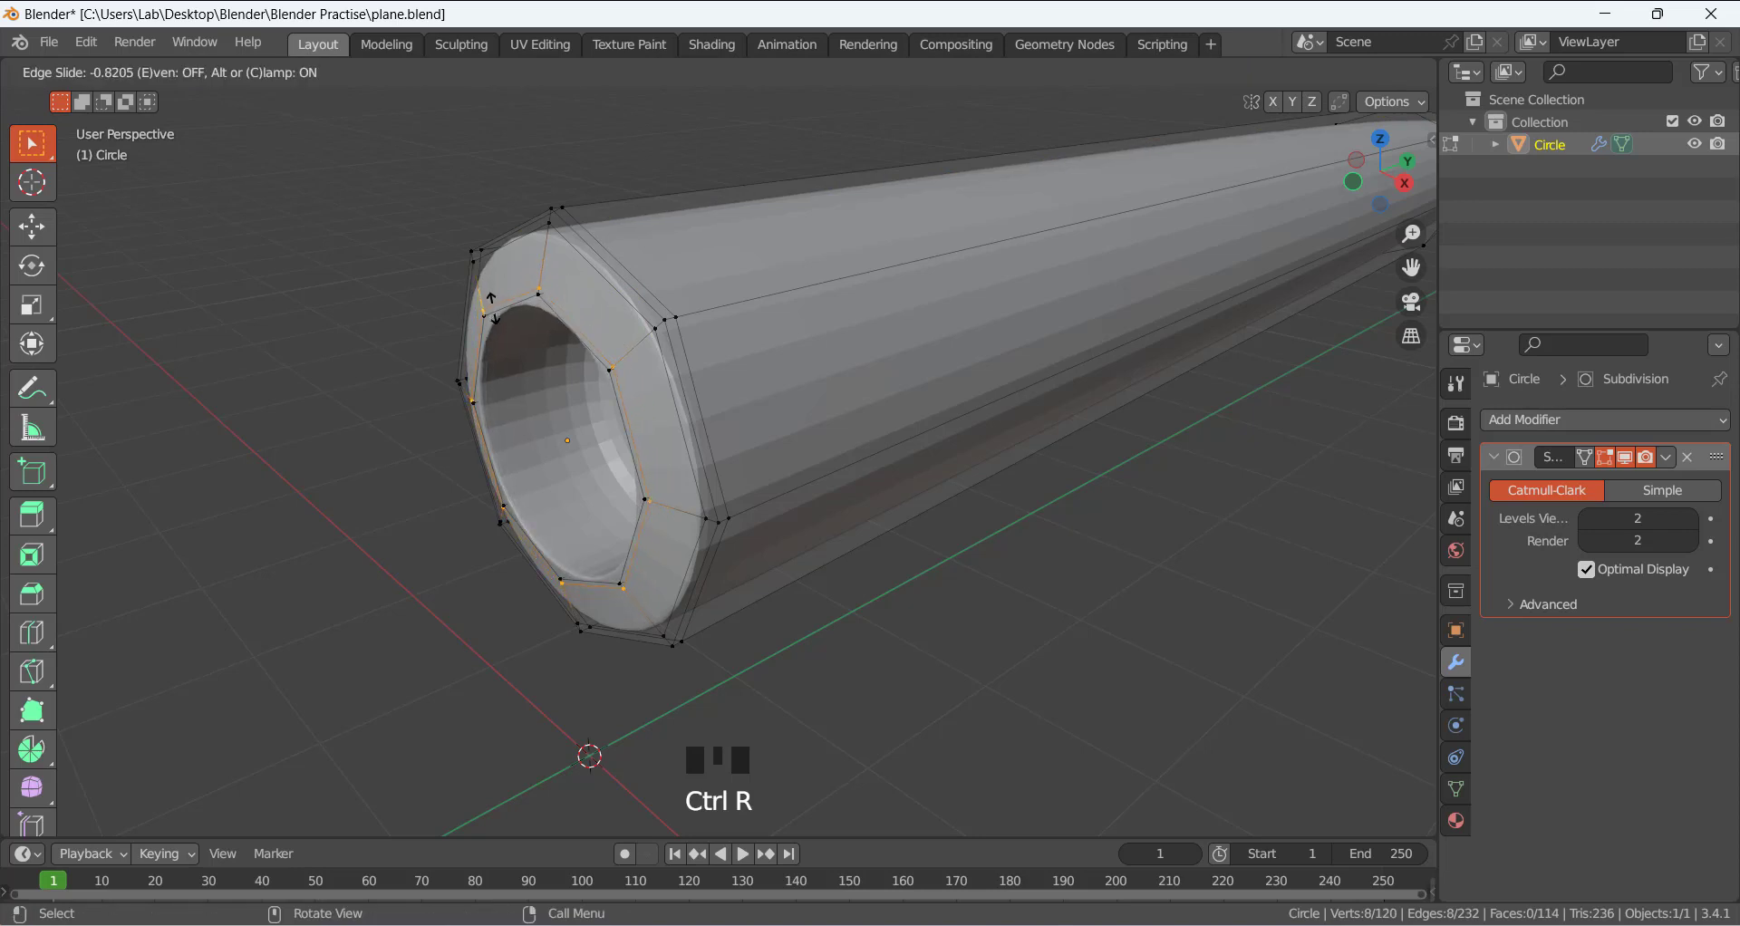
left_click(494, 302)
left_click(372, 370)
middle_click_drag(372, 370, 435, 338)
key("ctrl+r")
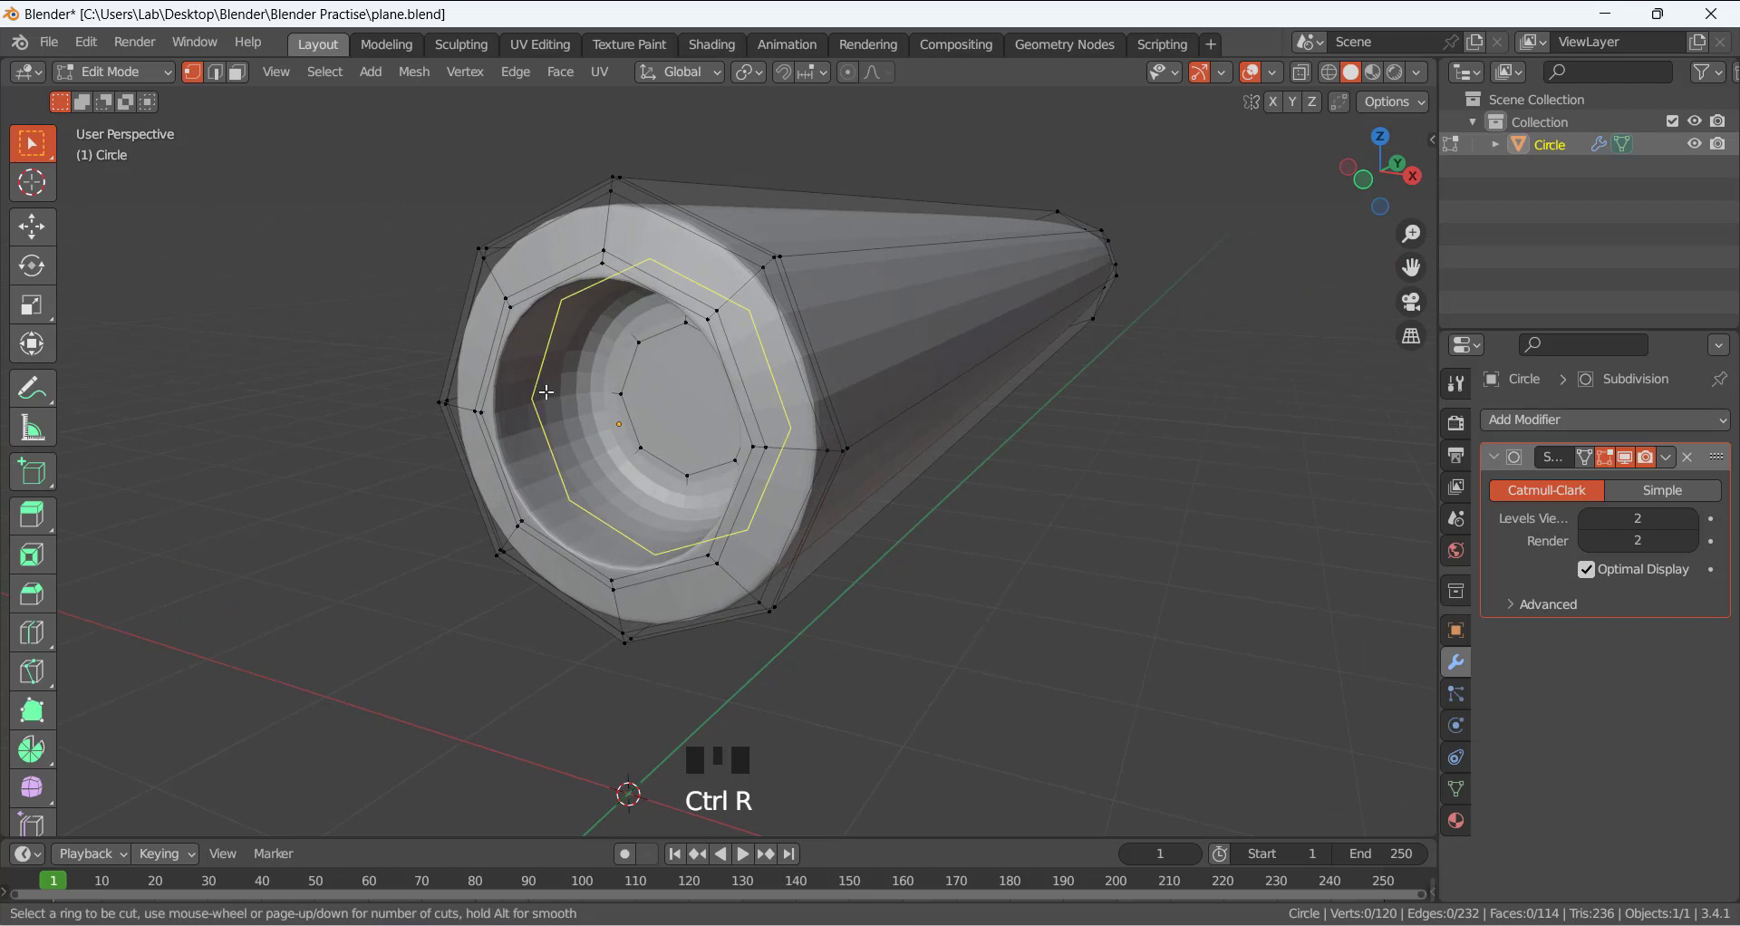
left_click(547, 392)
left_click(585, 379)
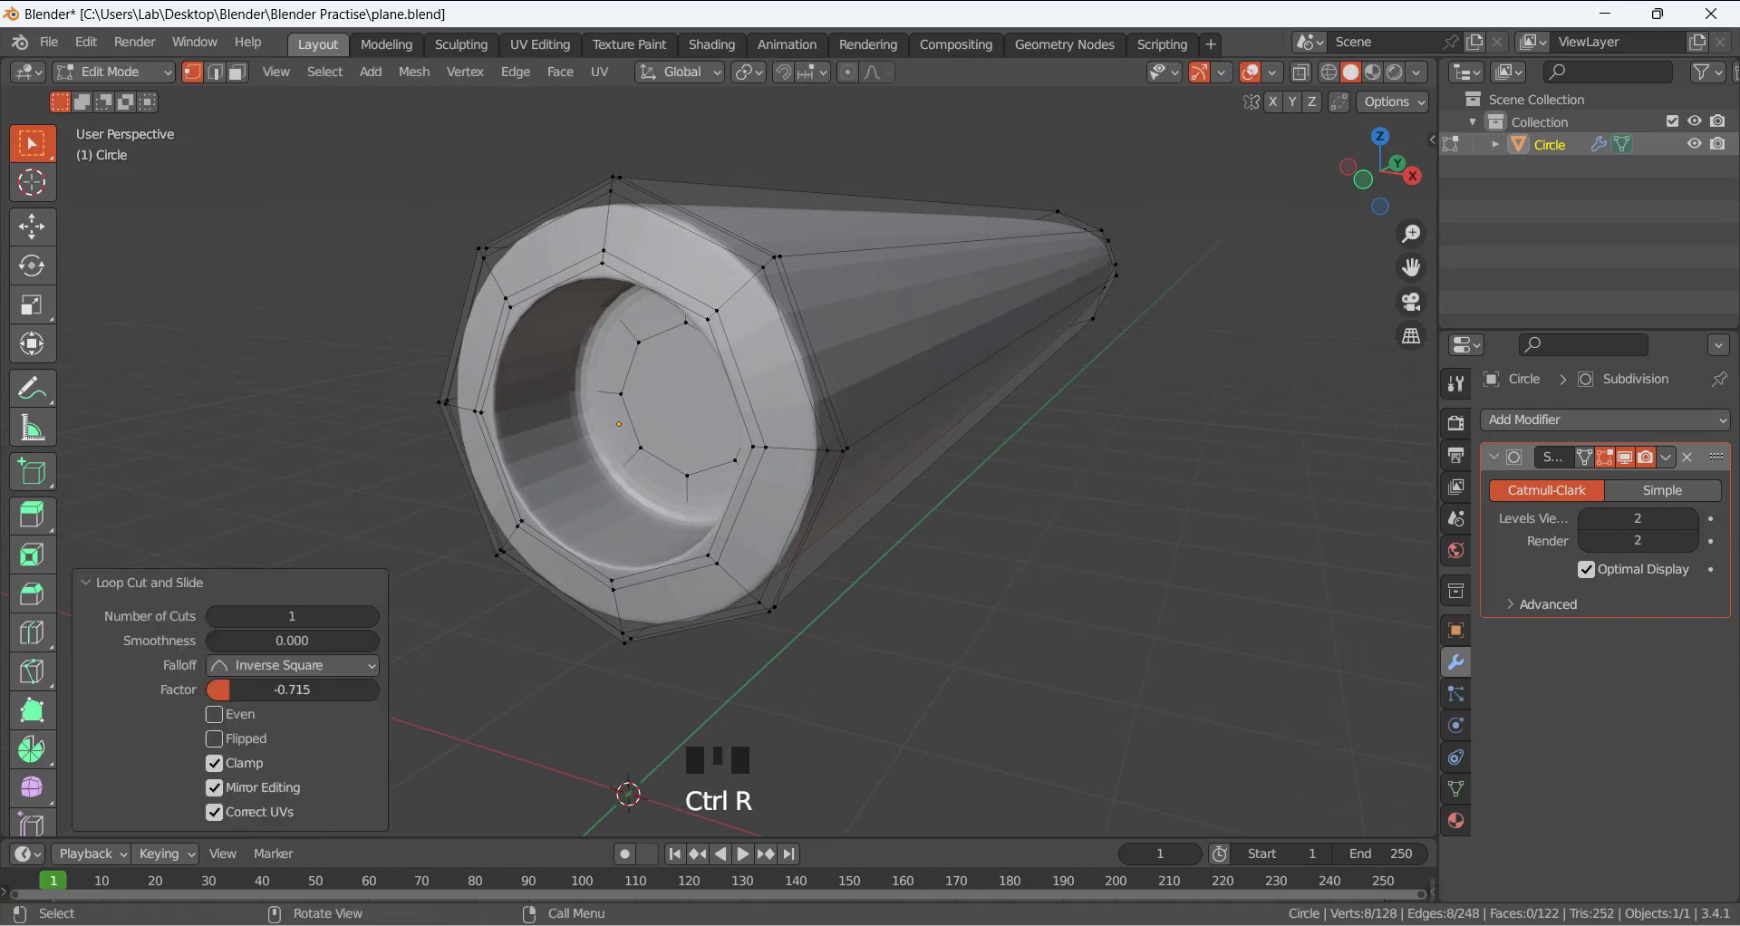
Add a loop cut between the wide end and the fuselage's middle ring, sliding it against the middle ring with factor -0.990.
middle_click_drag(546, 378, 586, 373)
scroll(586, 373, "down", 4)
middle_click_drag(1192, 413, 1103, 396)
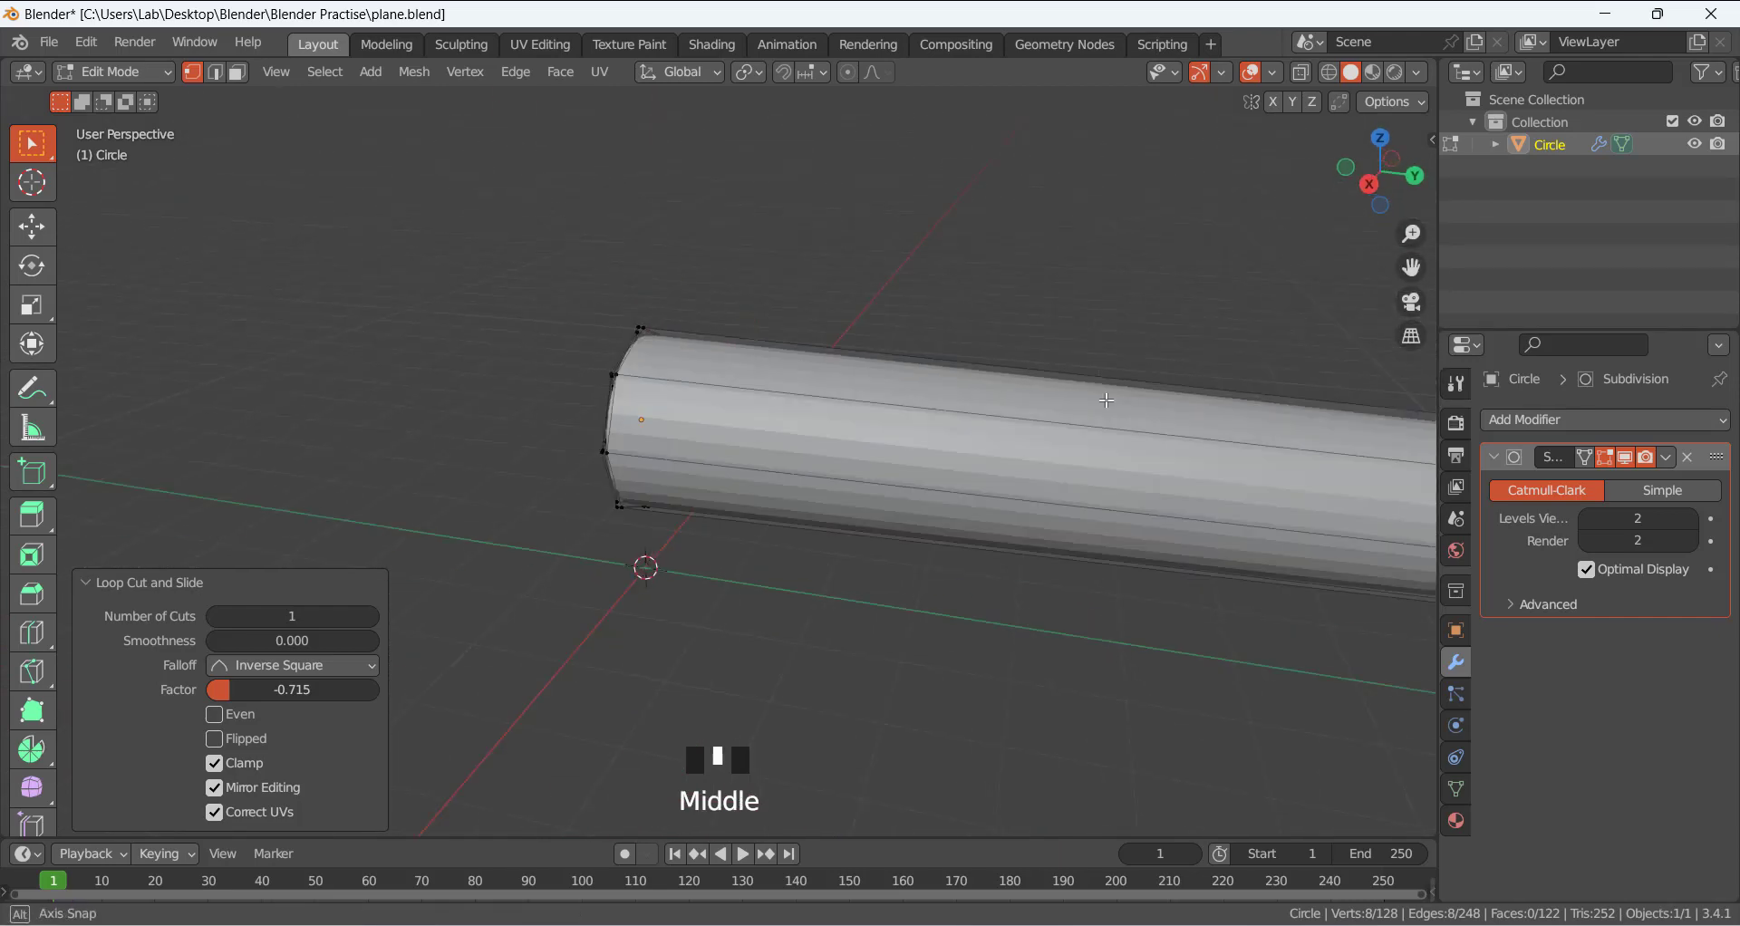
scroll(1103, 396, "down", 4)
middle_click_drag(1199, 481, 1079, 550)
scroll(1080, 550, "up", 1)
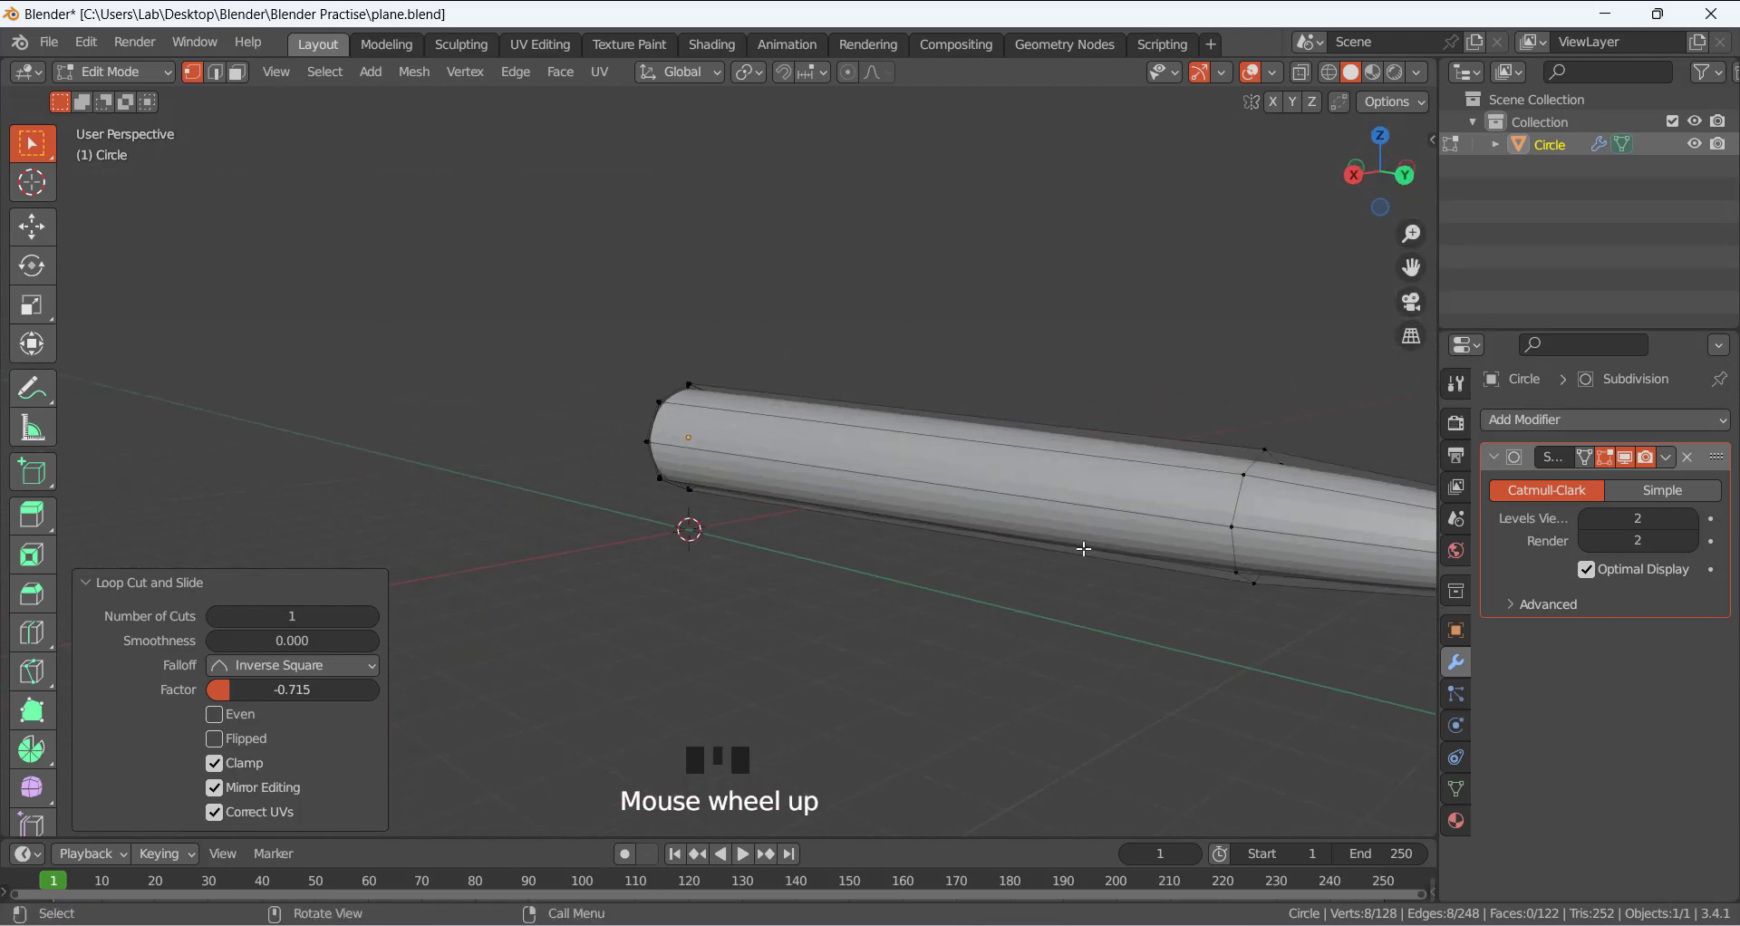
key("ctrl+r")
left_click(1121, 508)
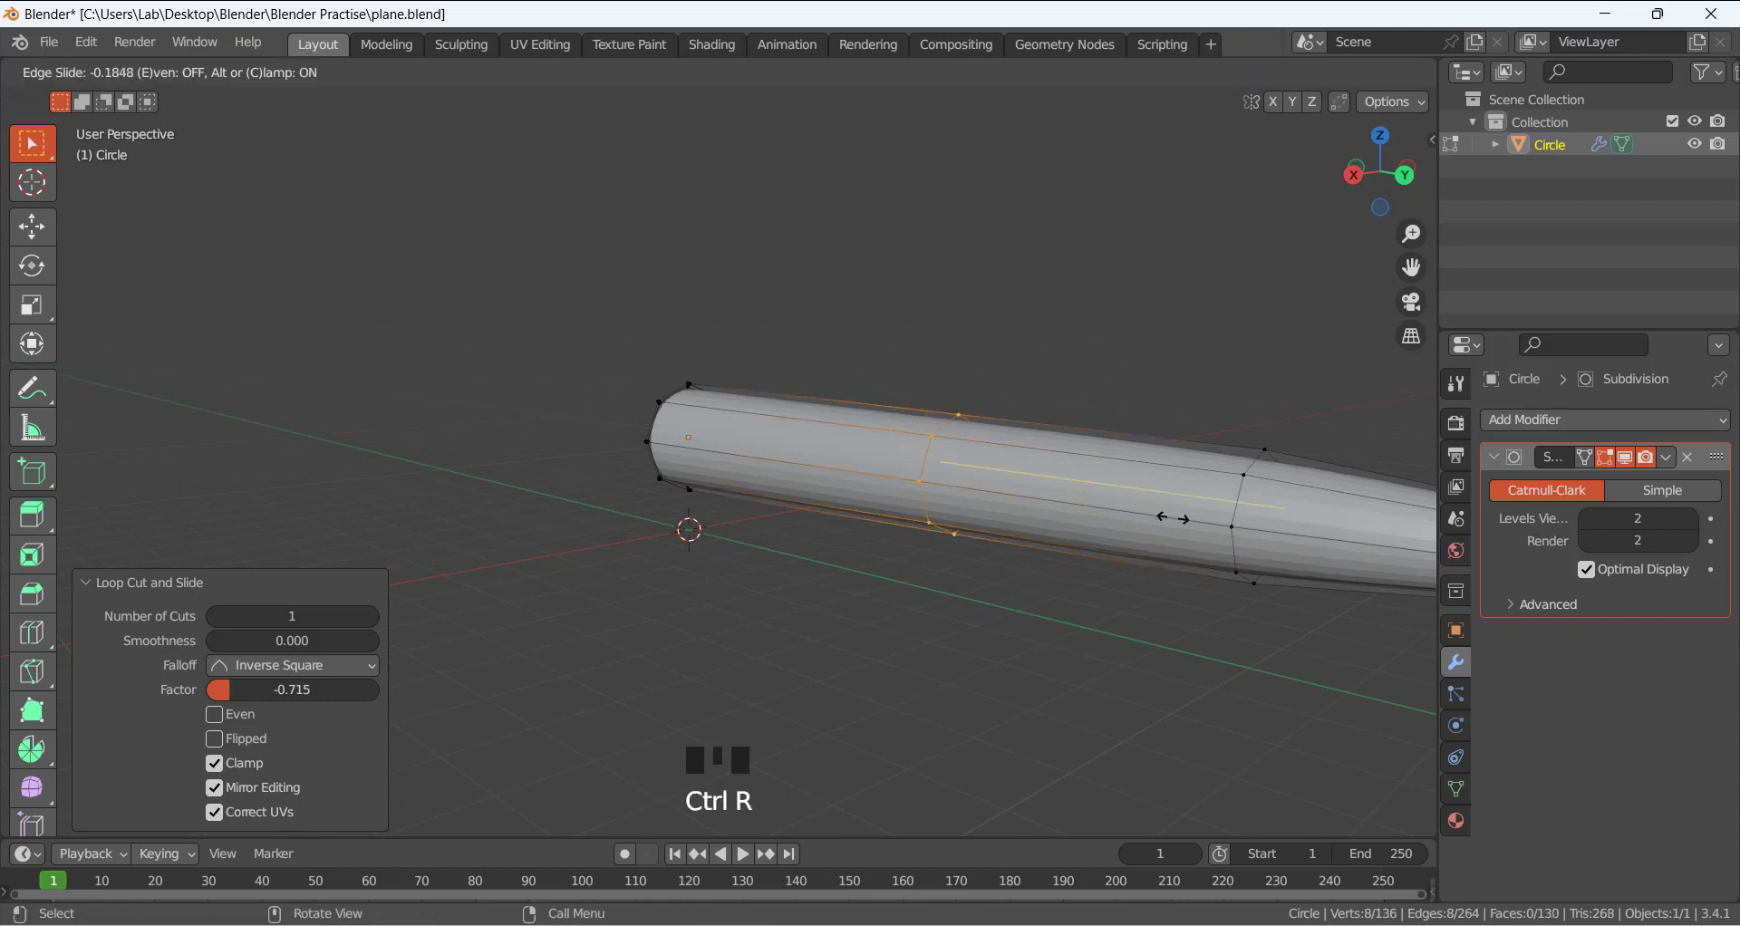
left_click(1392, 562)
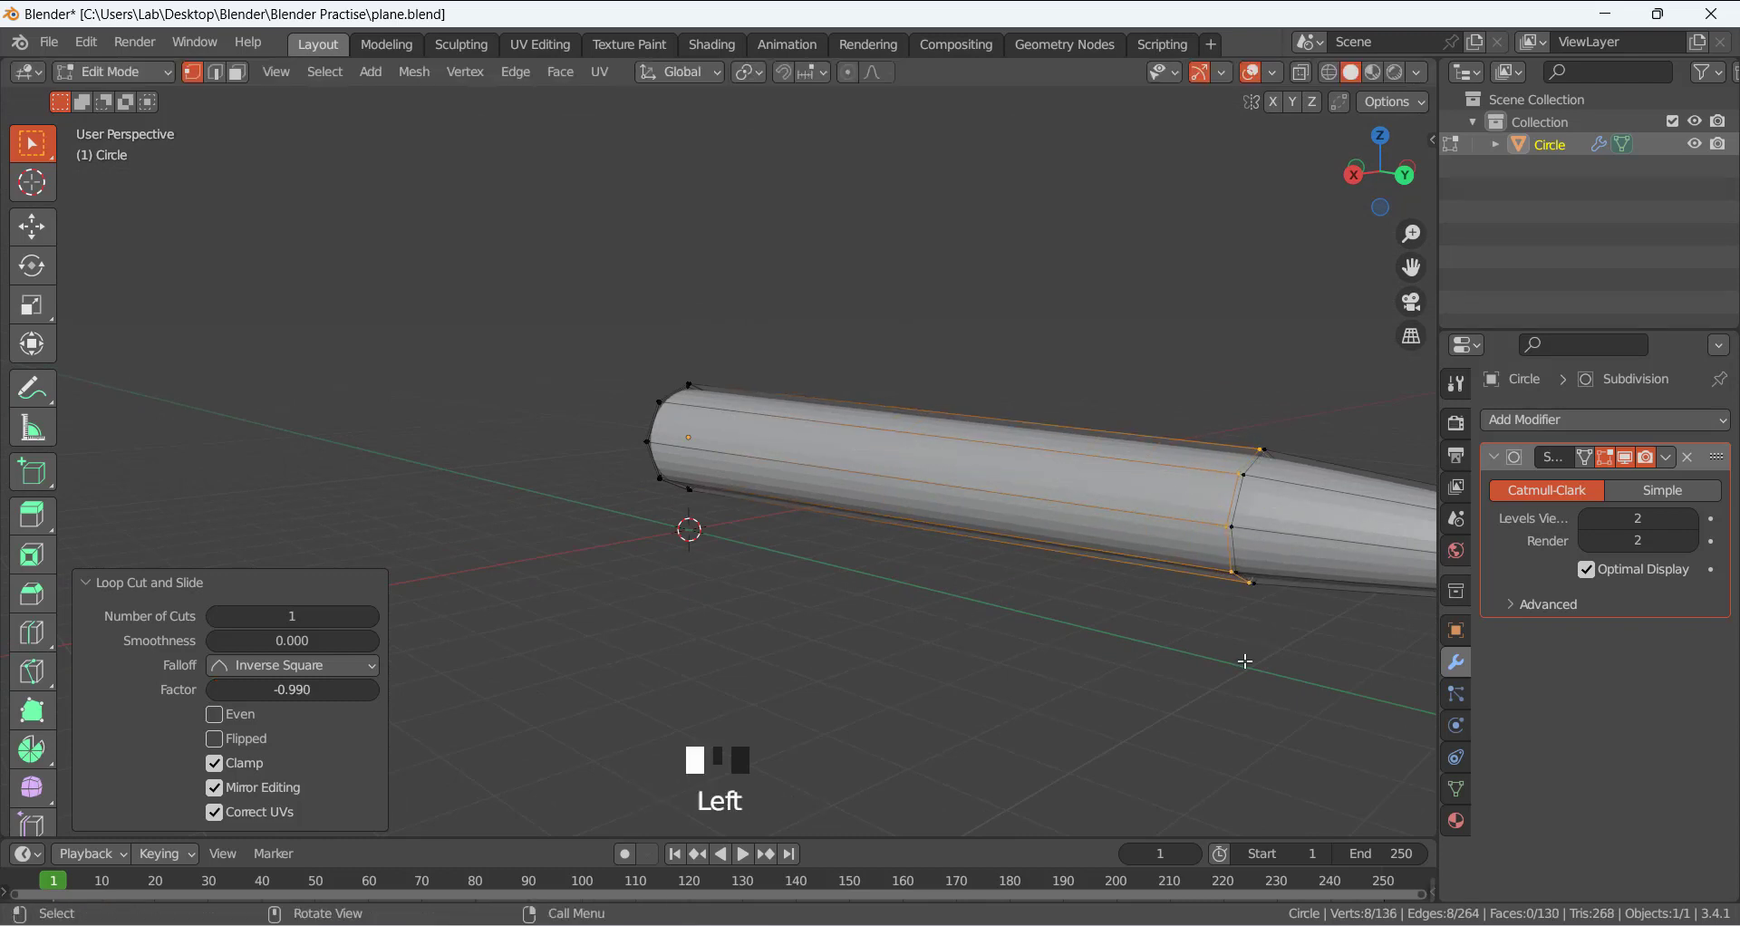
Add a loop cut on the other side of the middle ring, toward the narrow end, and slide it close to that ring.
left_click(1375, 559)
key("ctrl+r")
left_click(1368, 559)
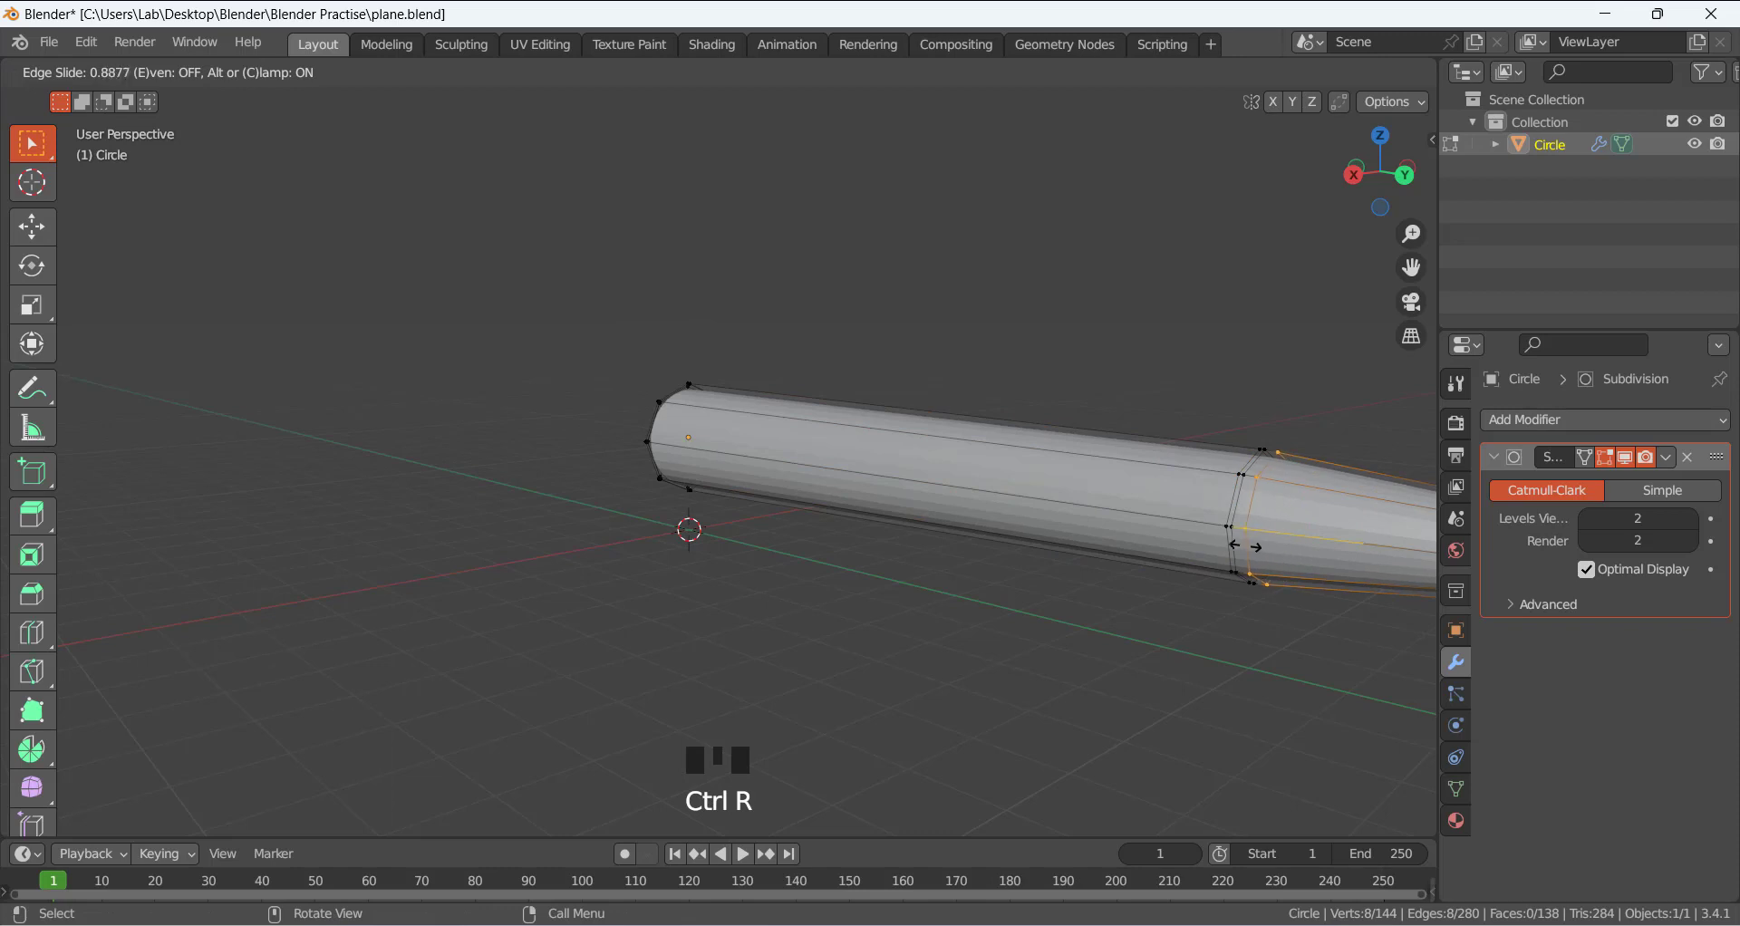
left_click(1006, 569)
left_click(952, 580)
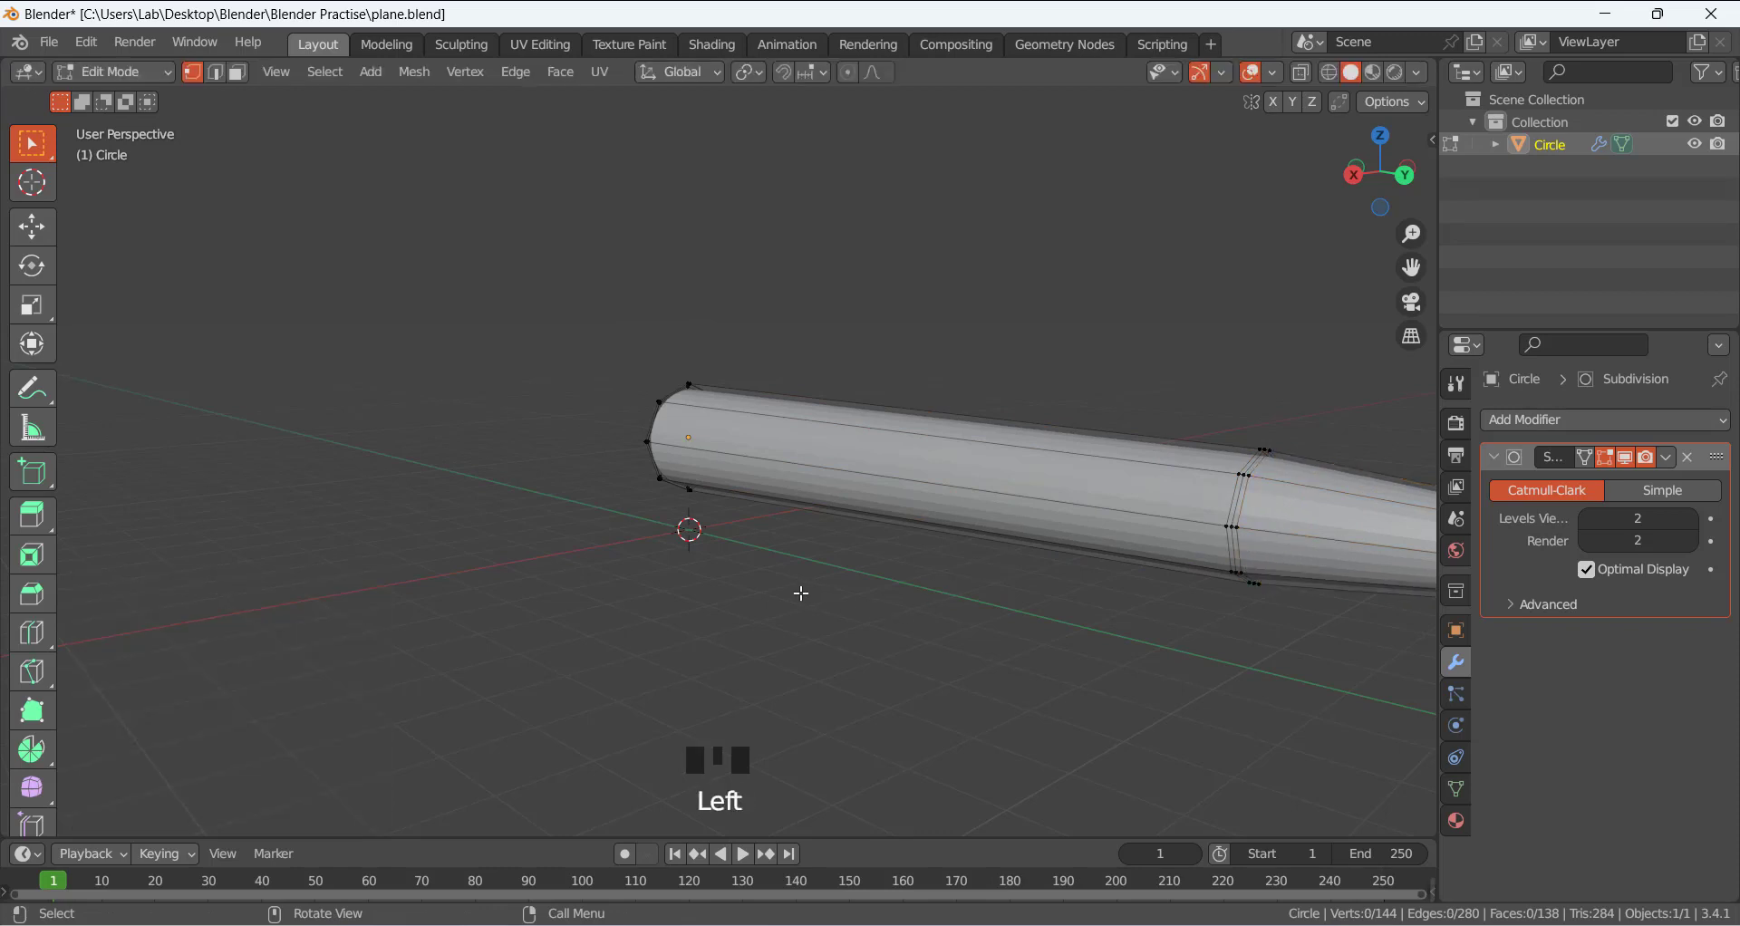
Add a loop cut on the section between the middle ring and the narrow end's shoulder, against the shoulder ring with factor -0.948.
scroll(803, 593, "down", 4)
middle_click_drag(1188, 517, 1023, 539)
scroll(1022, 540, "up", 3)
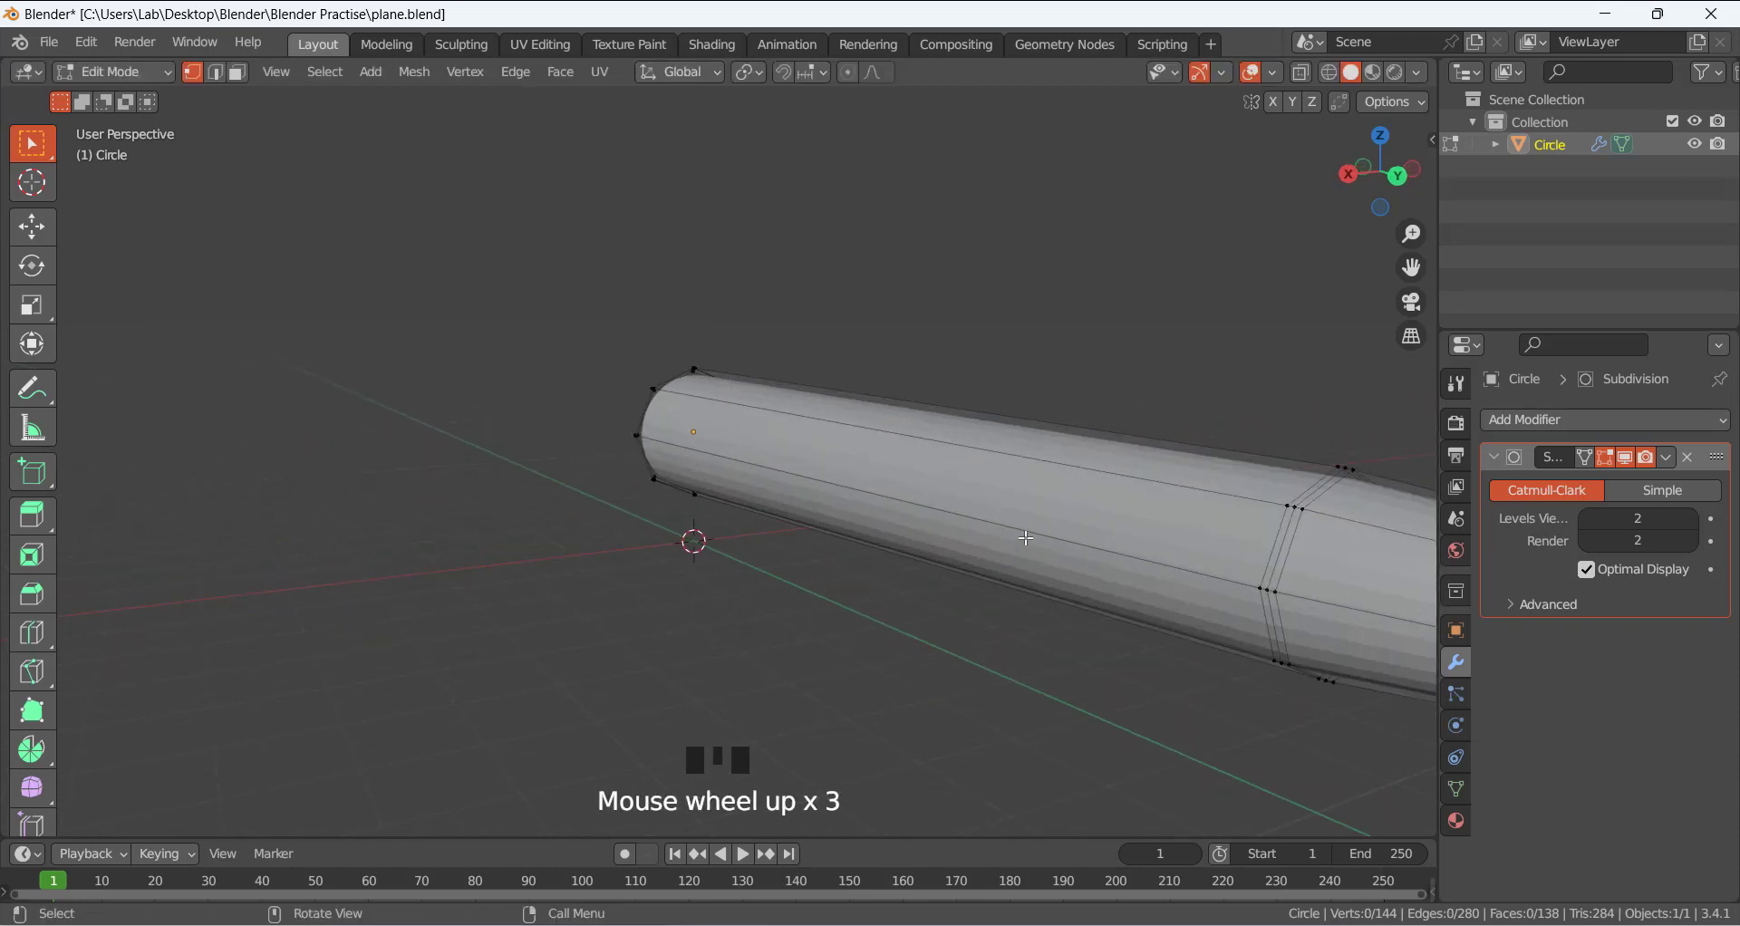
scroll(1022, 539, "down", 2)
middle_click_drag(1286, 583, 1017, 519)
scroll(1106, 574, "up", 1)
scroll(997, 526, "up", 2)
scroll(1008, 521, "down", 1)
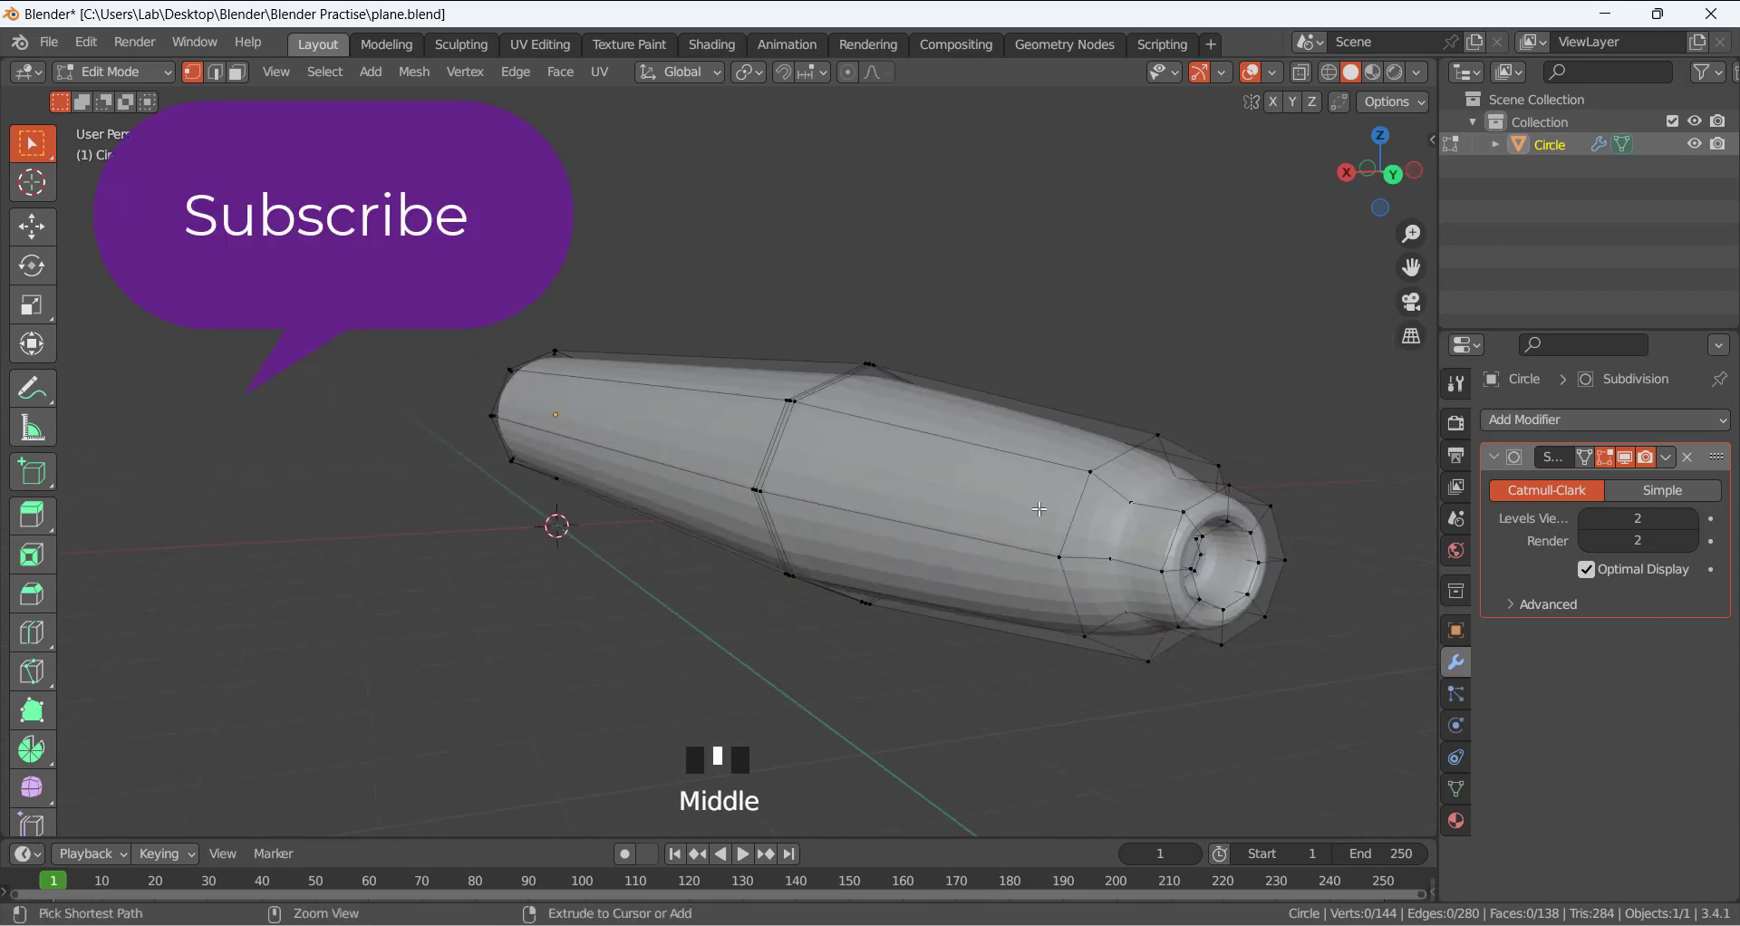
key("ctrl+r")
left_click(1042, 497)
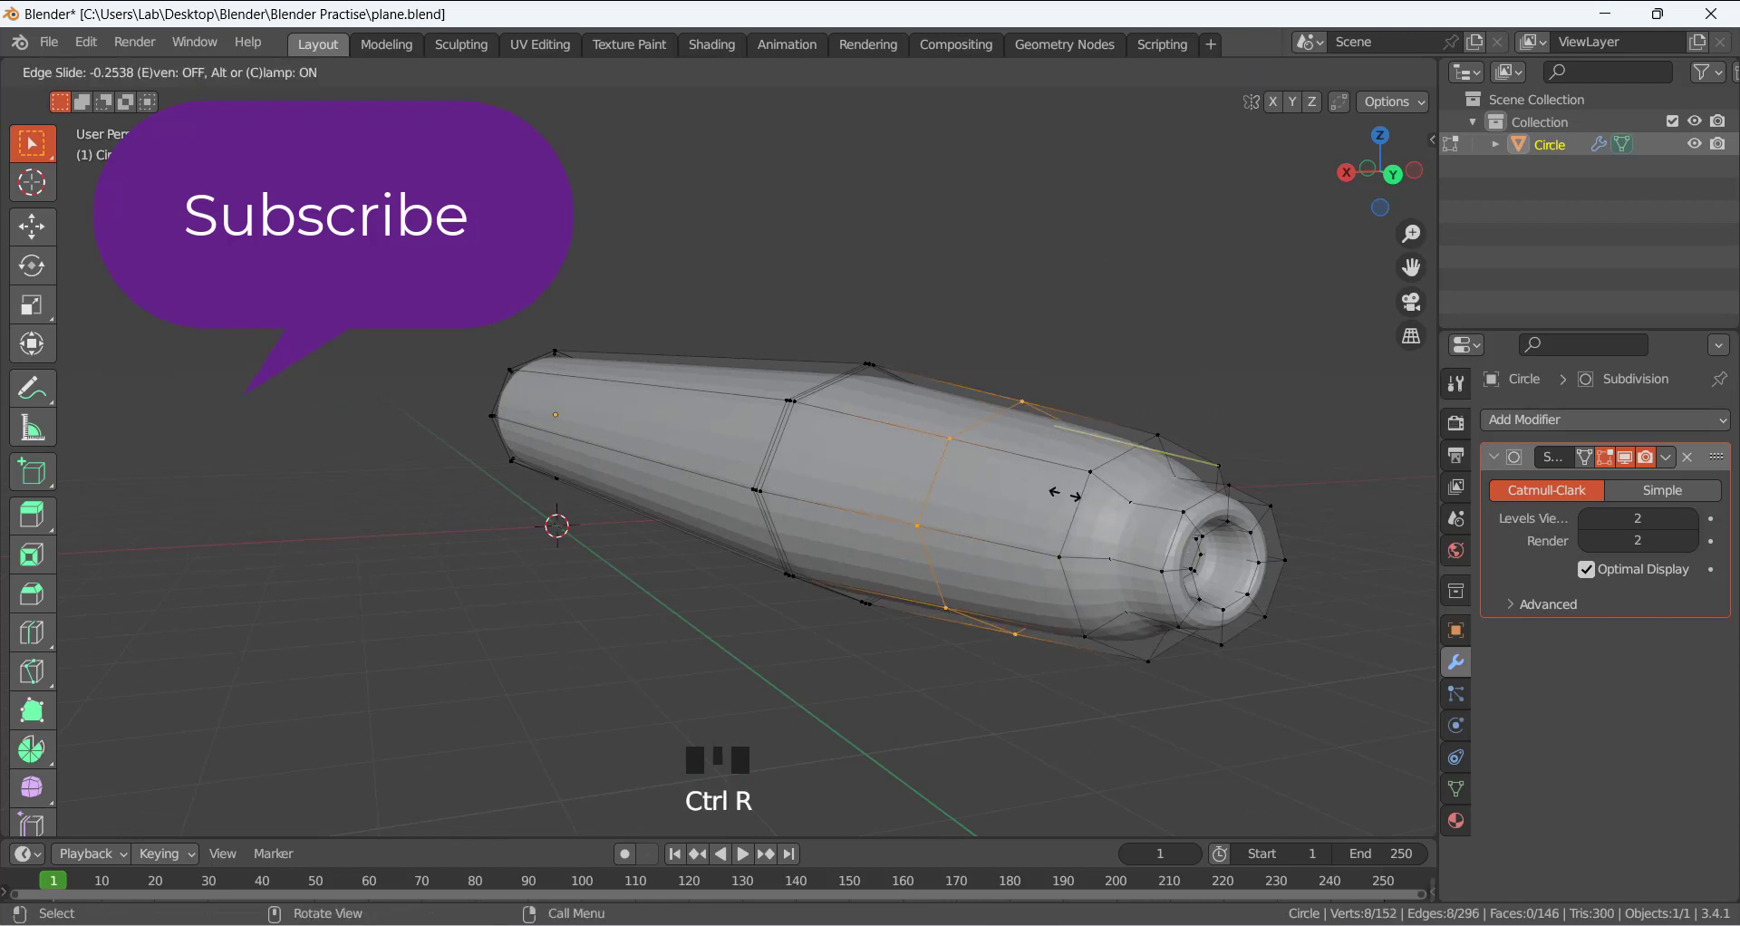
left_click(1122, 524)
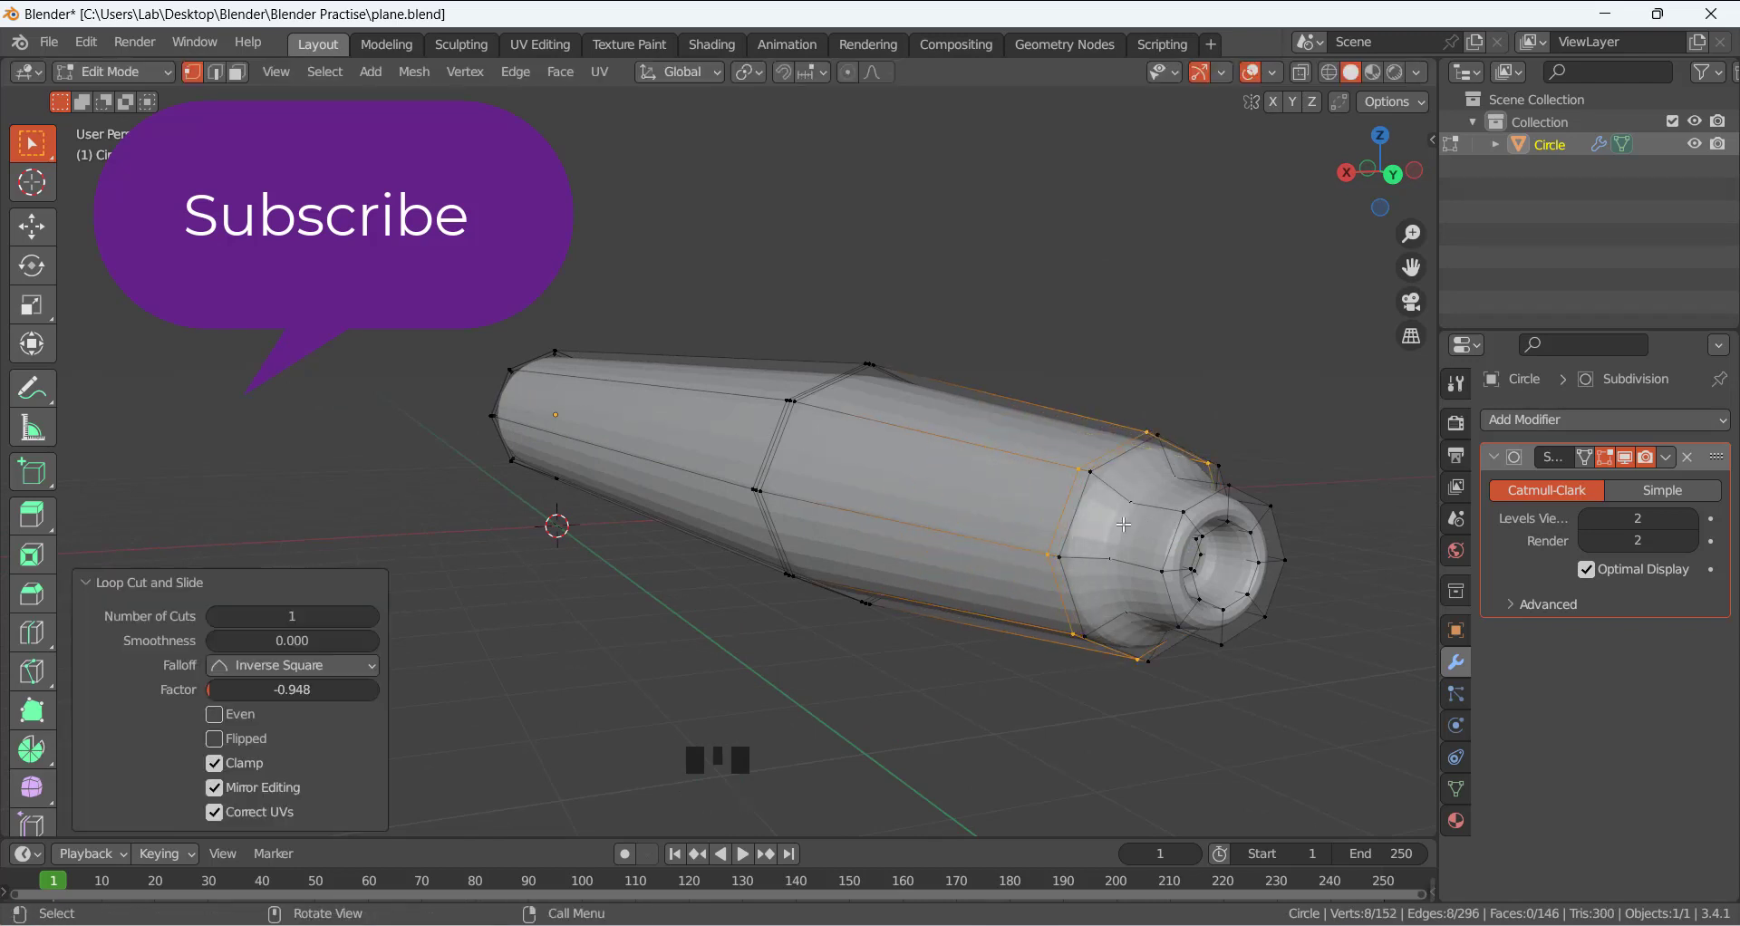
Add two loop cuts on the sloped shoulder: near its outer ring with factor 0.792 and near the neck with factor -0.701.
key("ctrl+r")
left_click(1108, 500)
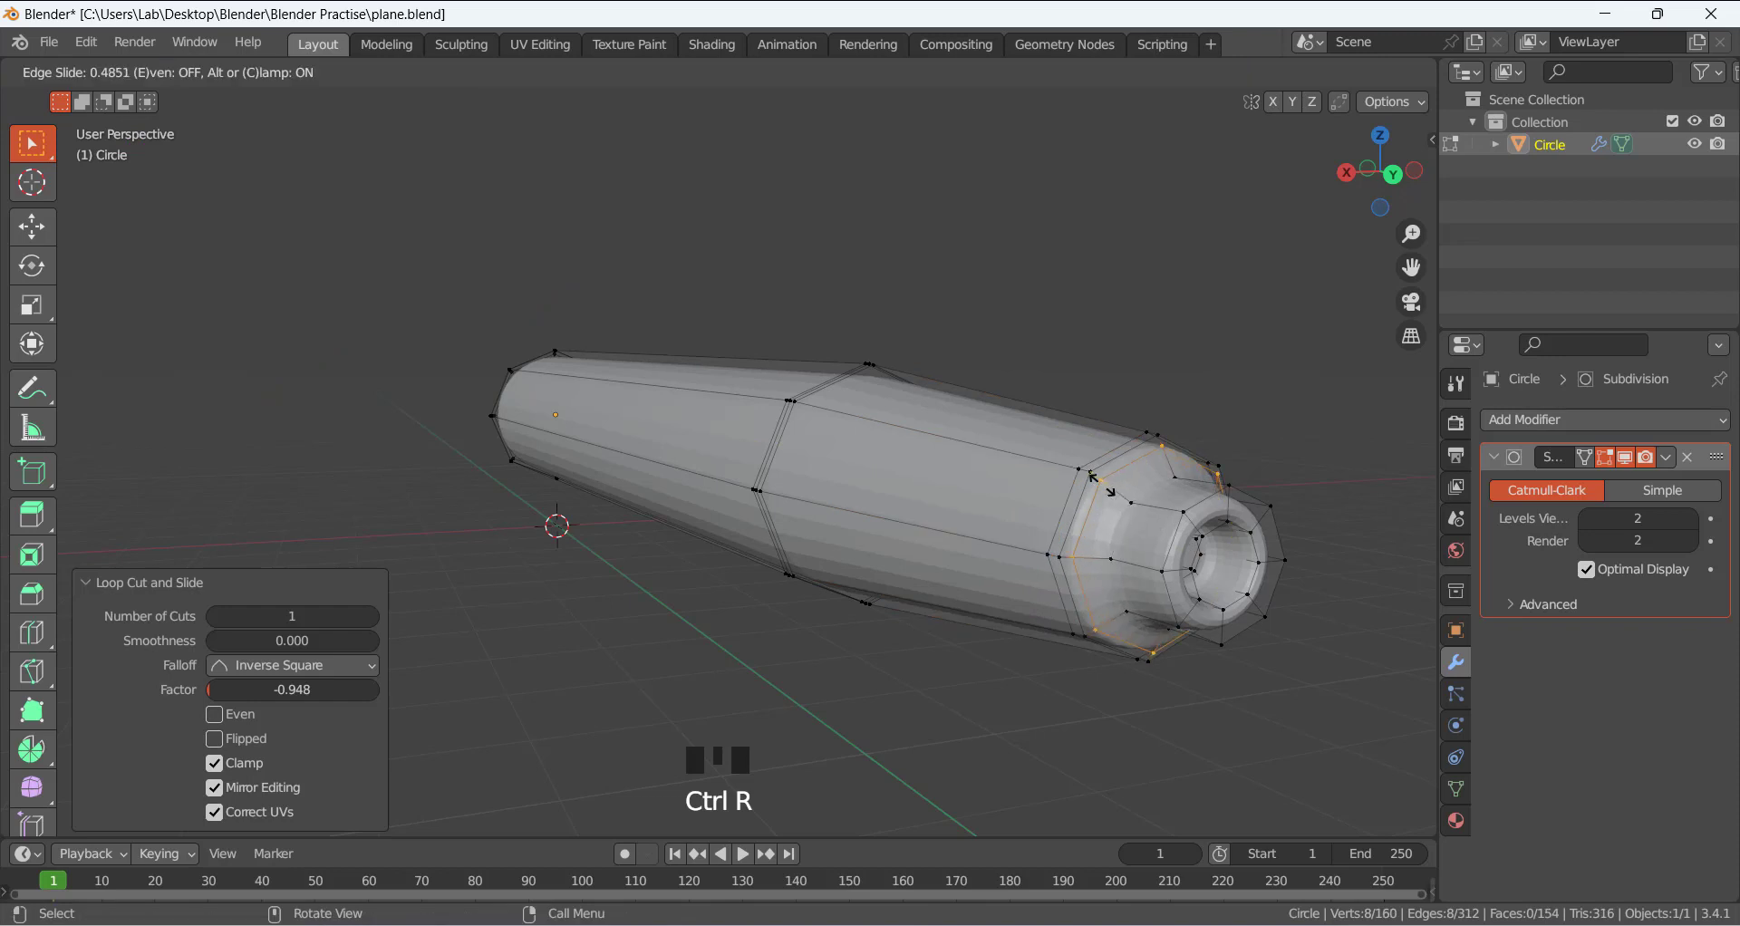
left_click(1106, 489)
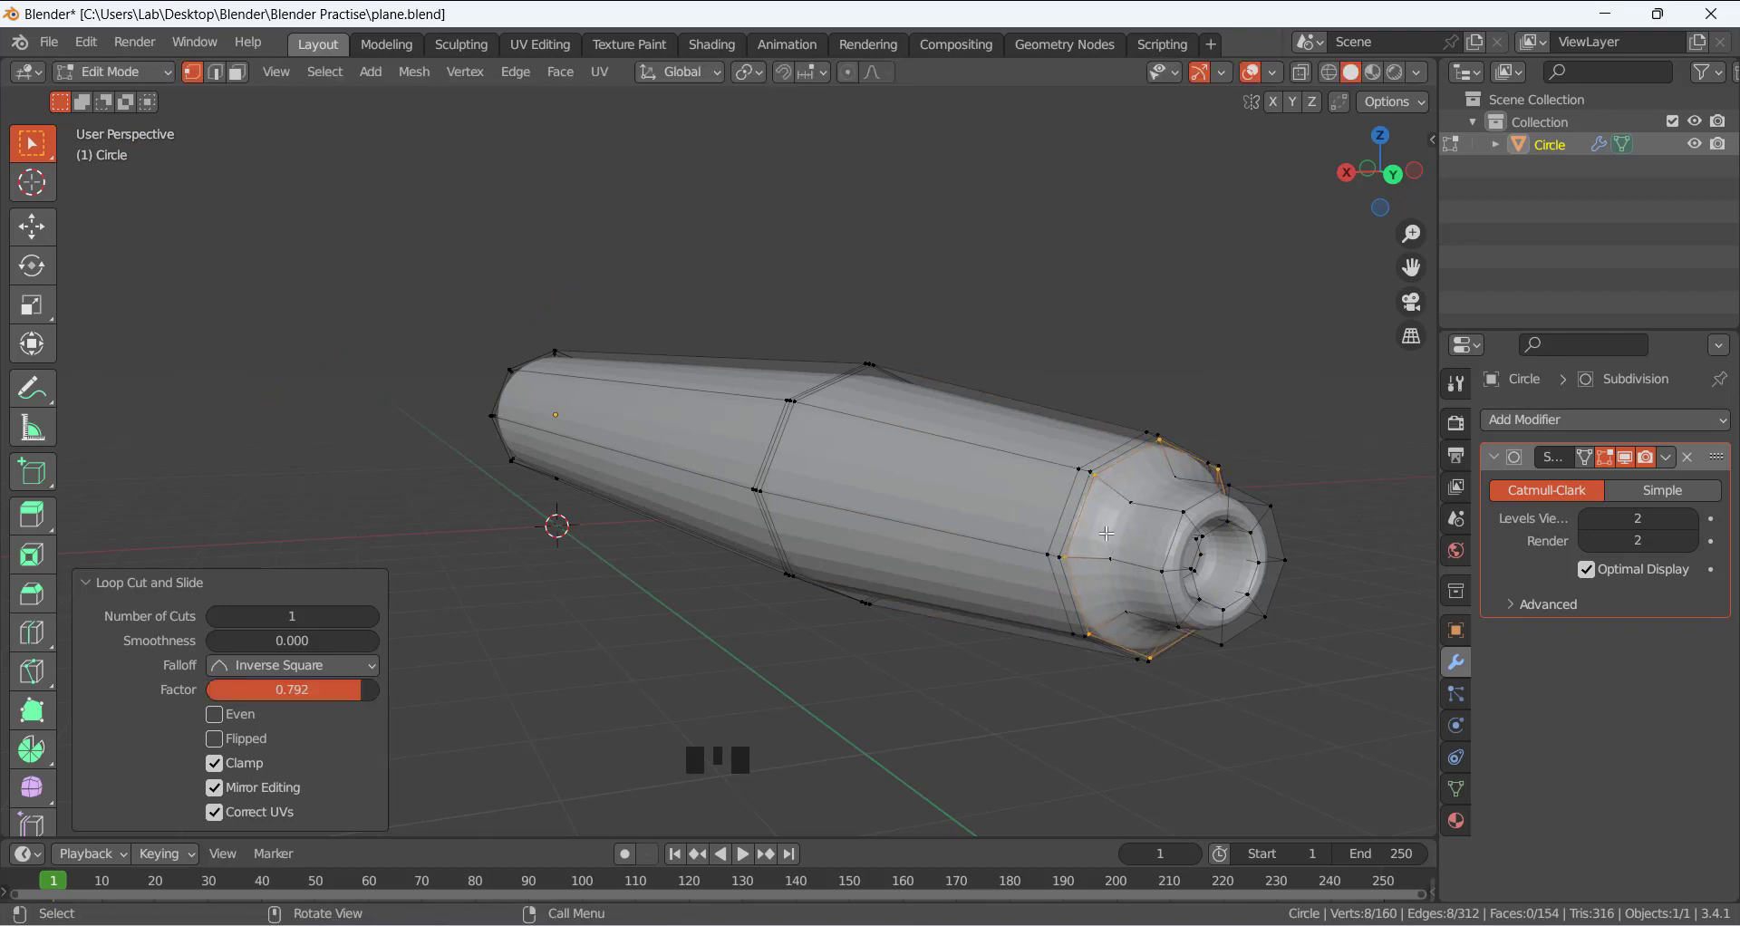
key("ctrl+r")
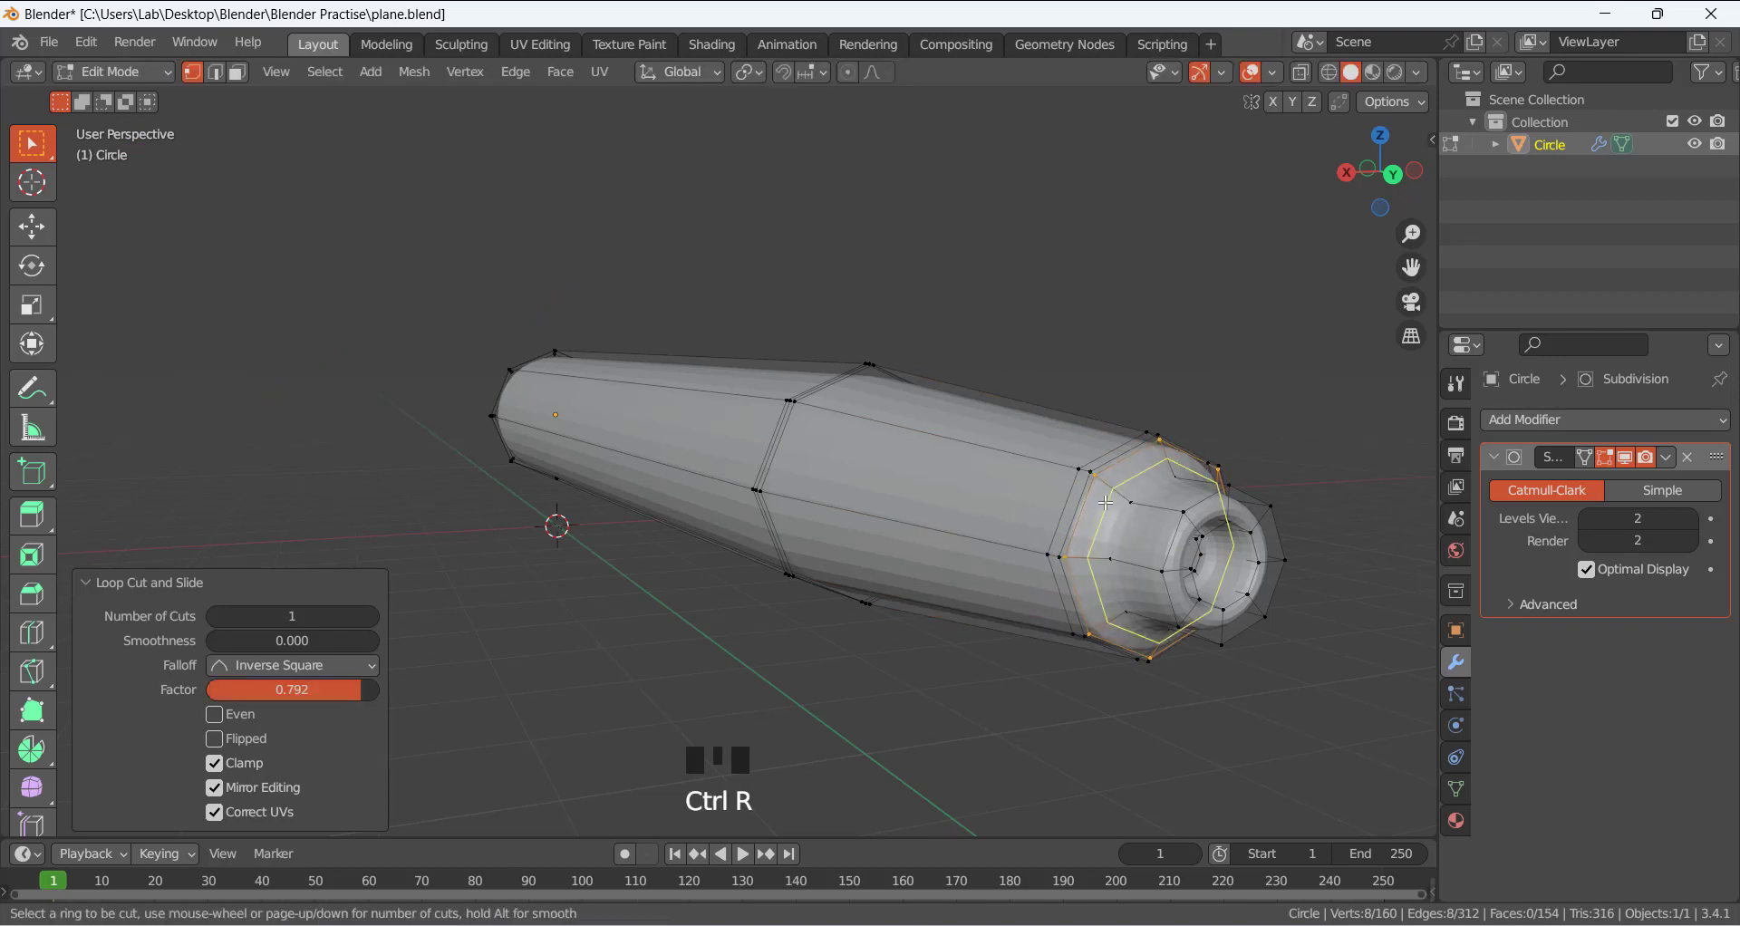
left_click(1106, 502)
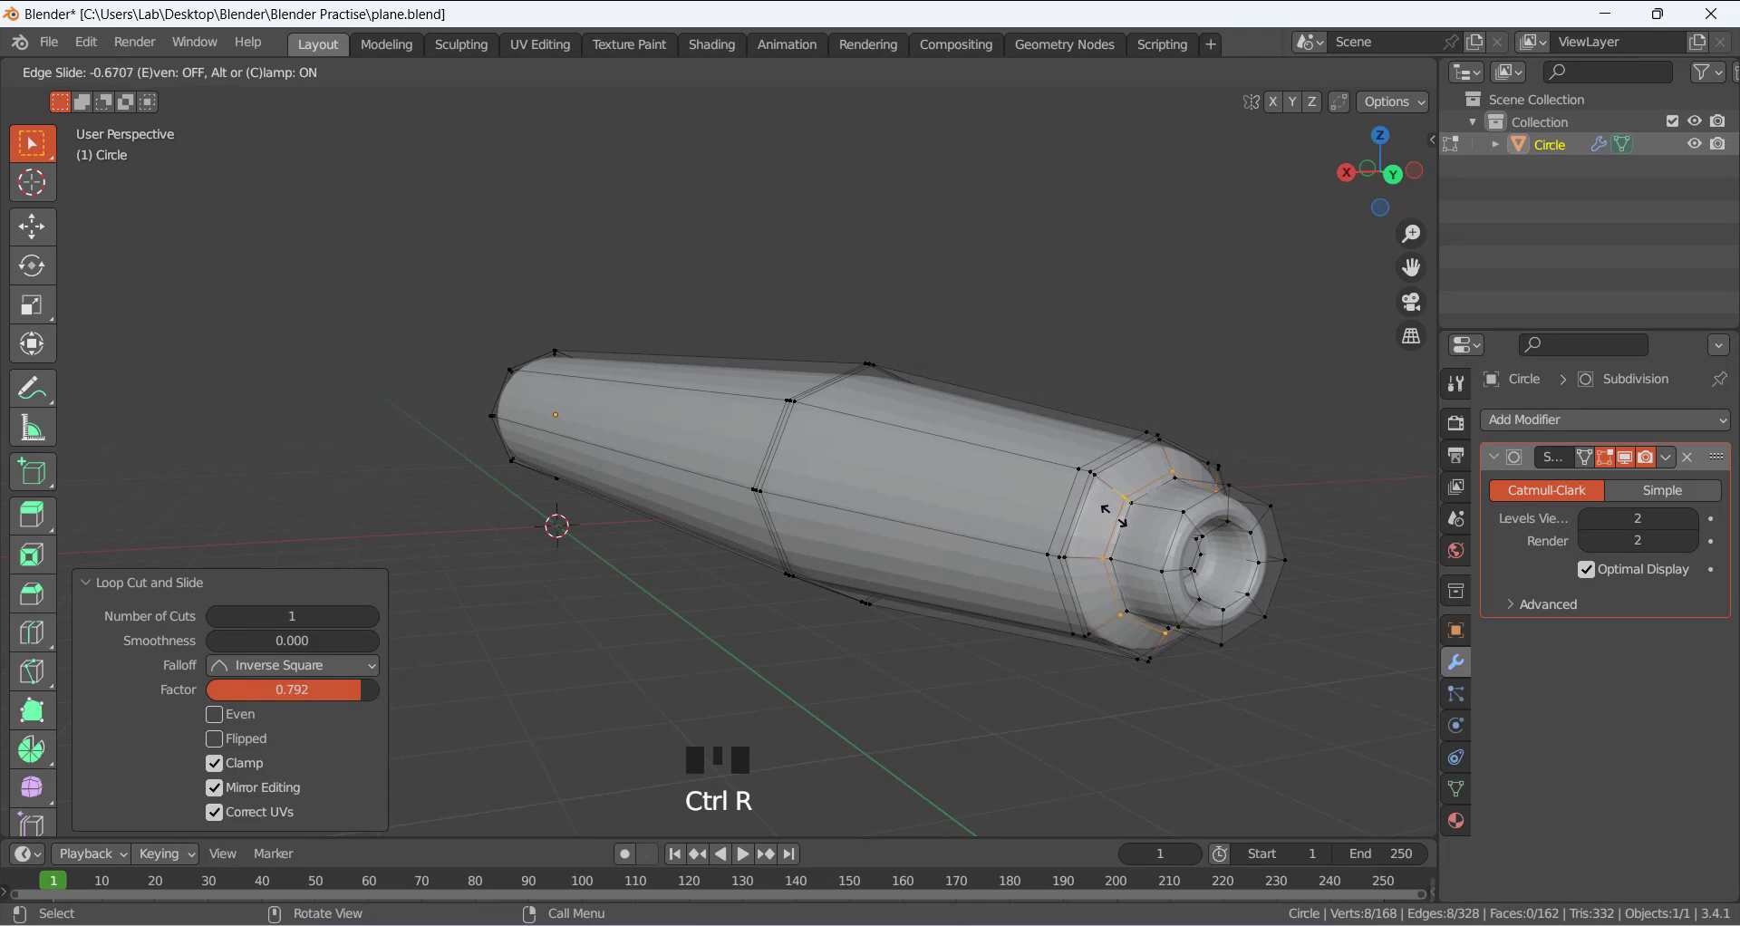
left_click(1110, 513)
Add two loop cuts around the narrow end's neck: beside the shoulder with factor 0.821 and near the end rim with factor -0.810.
key("ctrl+r")
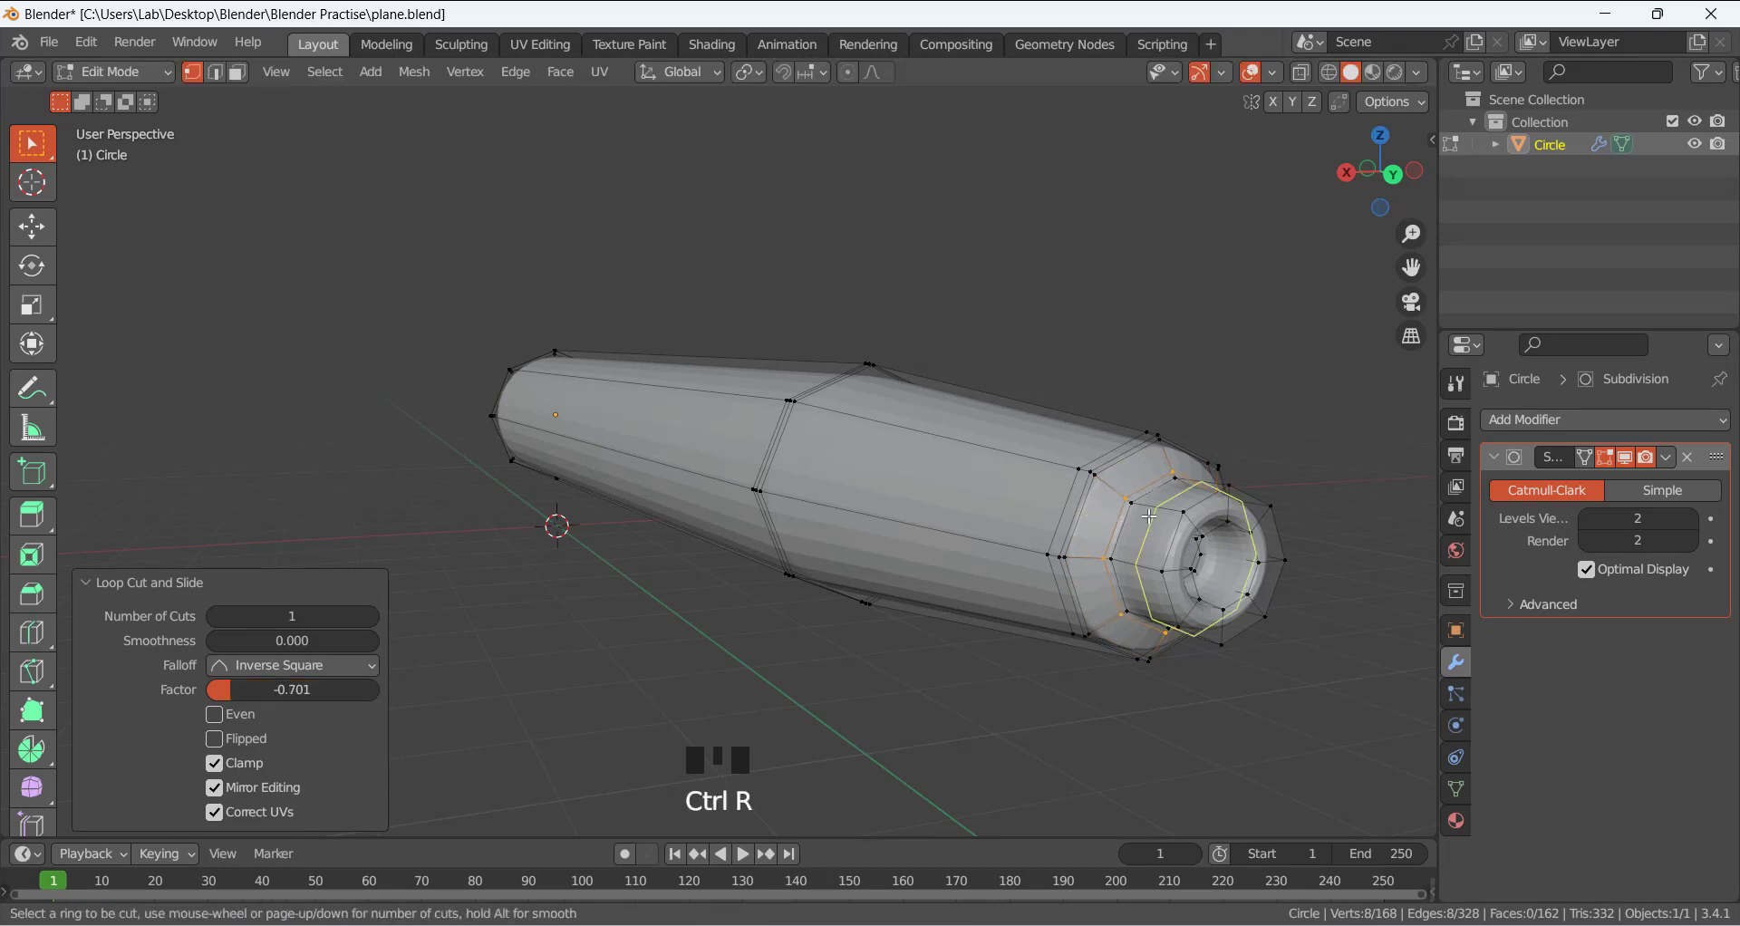
left_click(1149, 516)
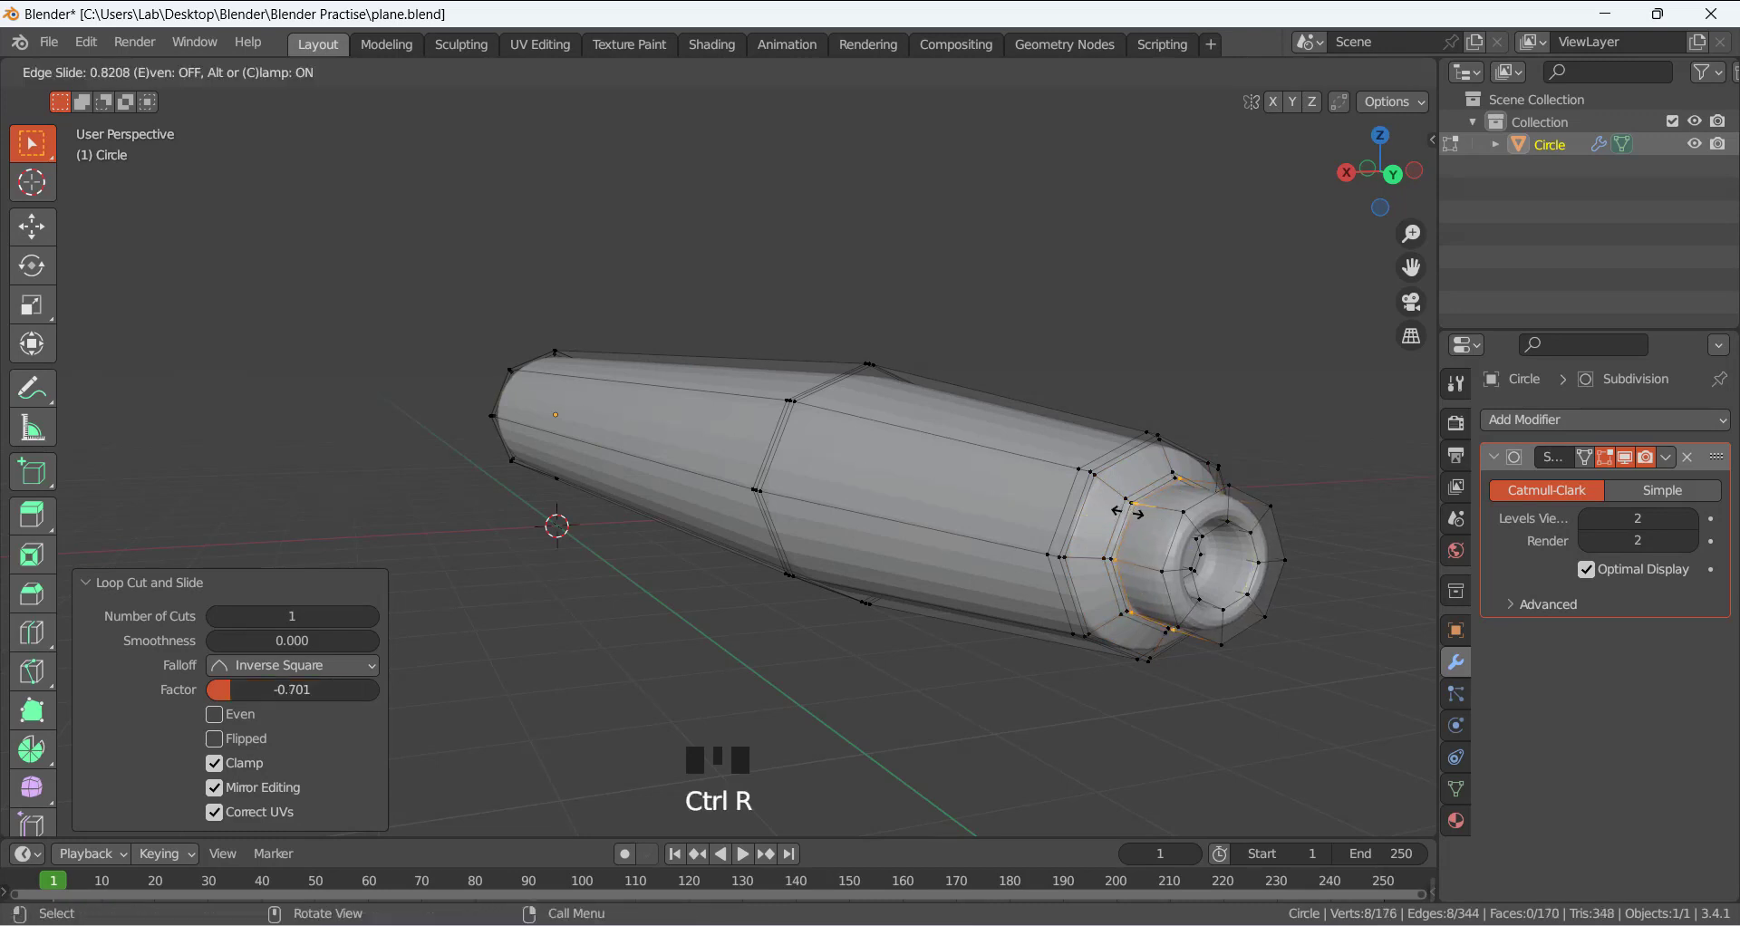
left_click(1128, 513)
middle_click_drag(1033, 551, 966, 538, "shift")
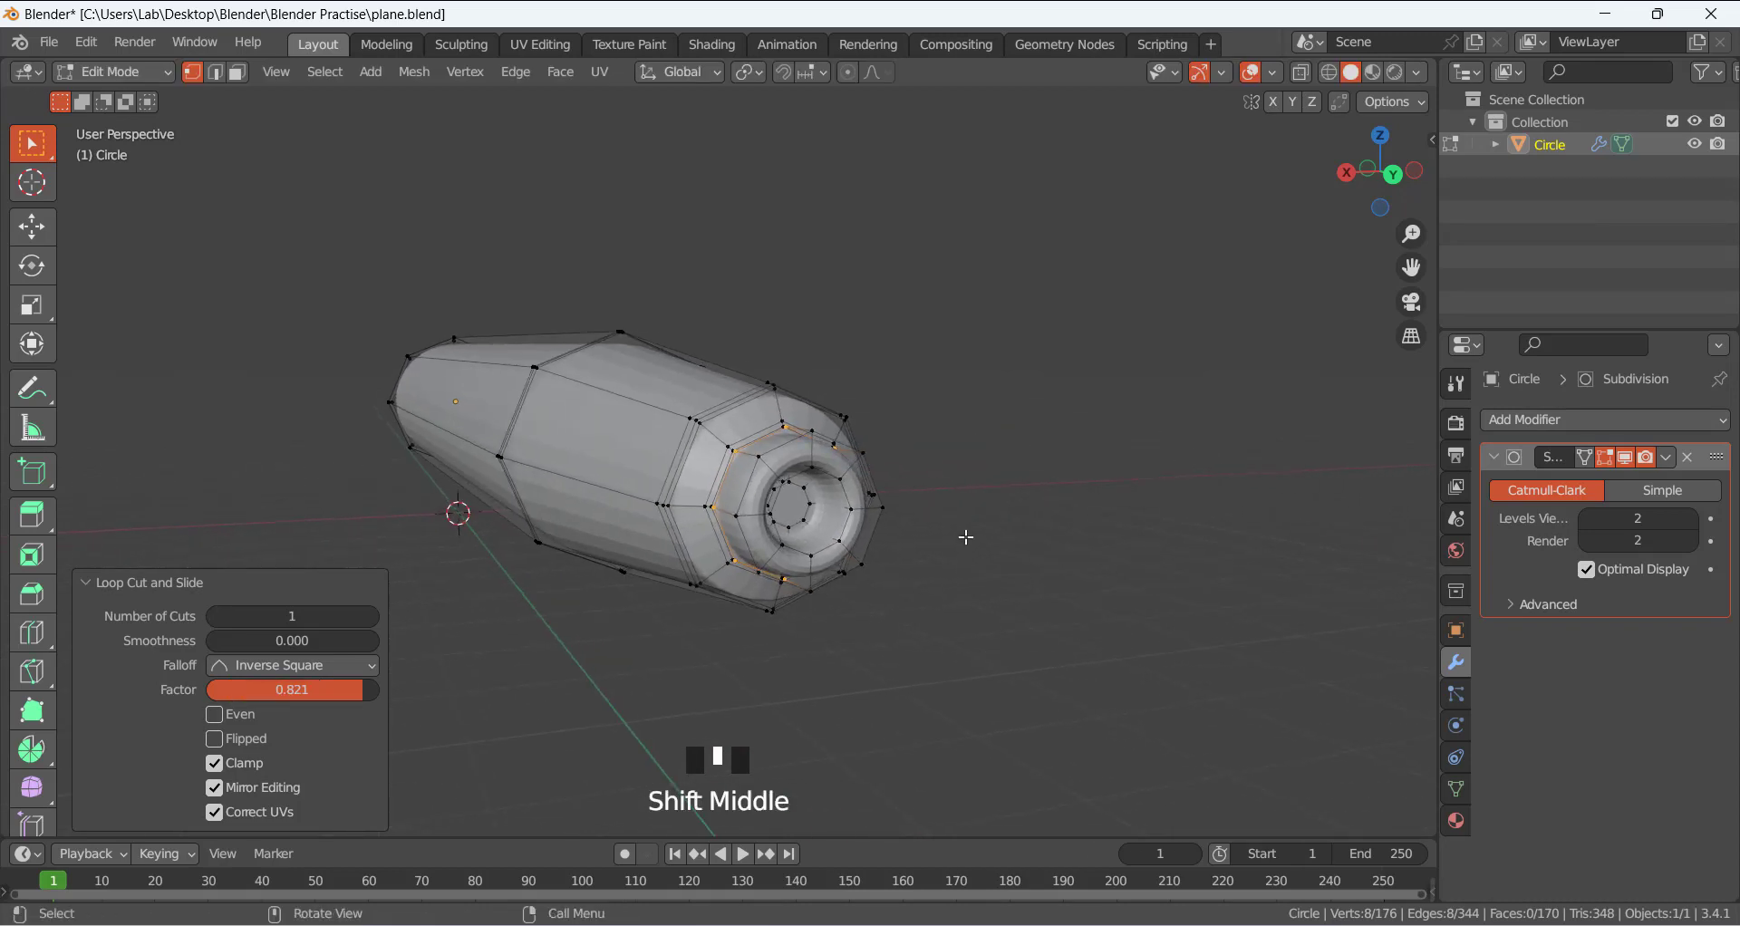
scroll(852, 524, "up", 3)
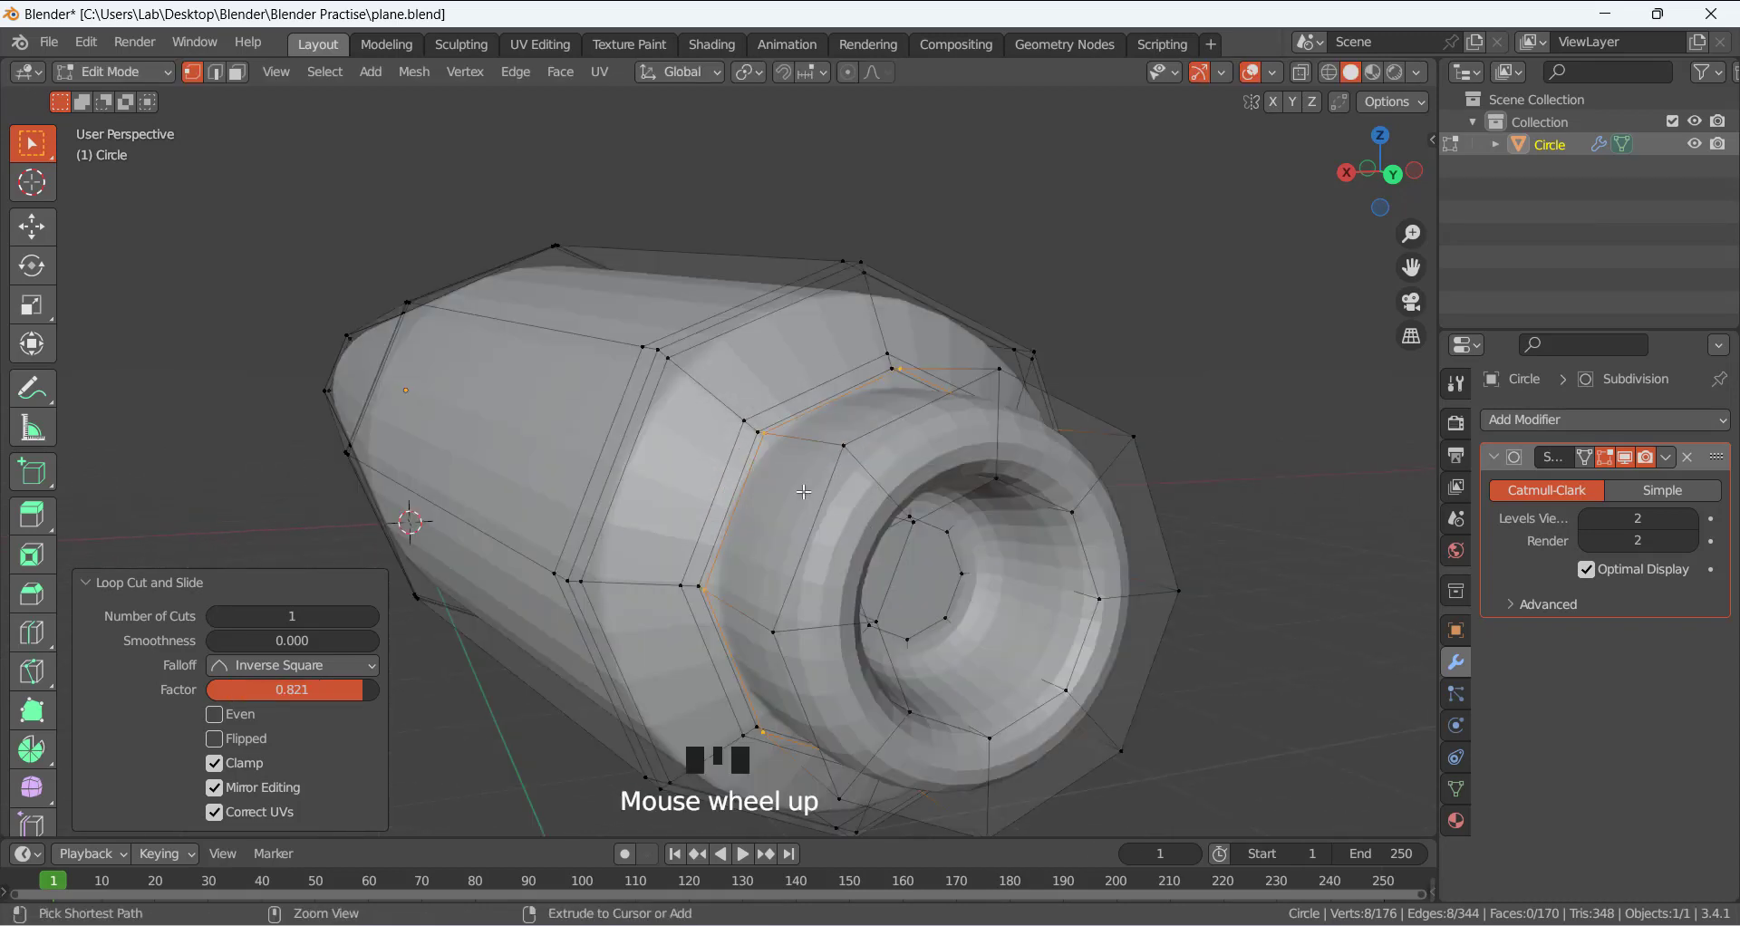
key("ctrl+r")
left_click(816, 451)
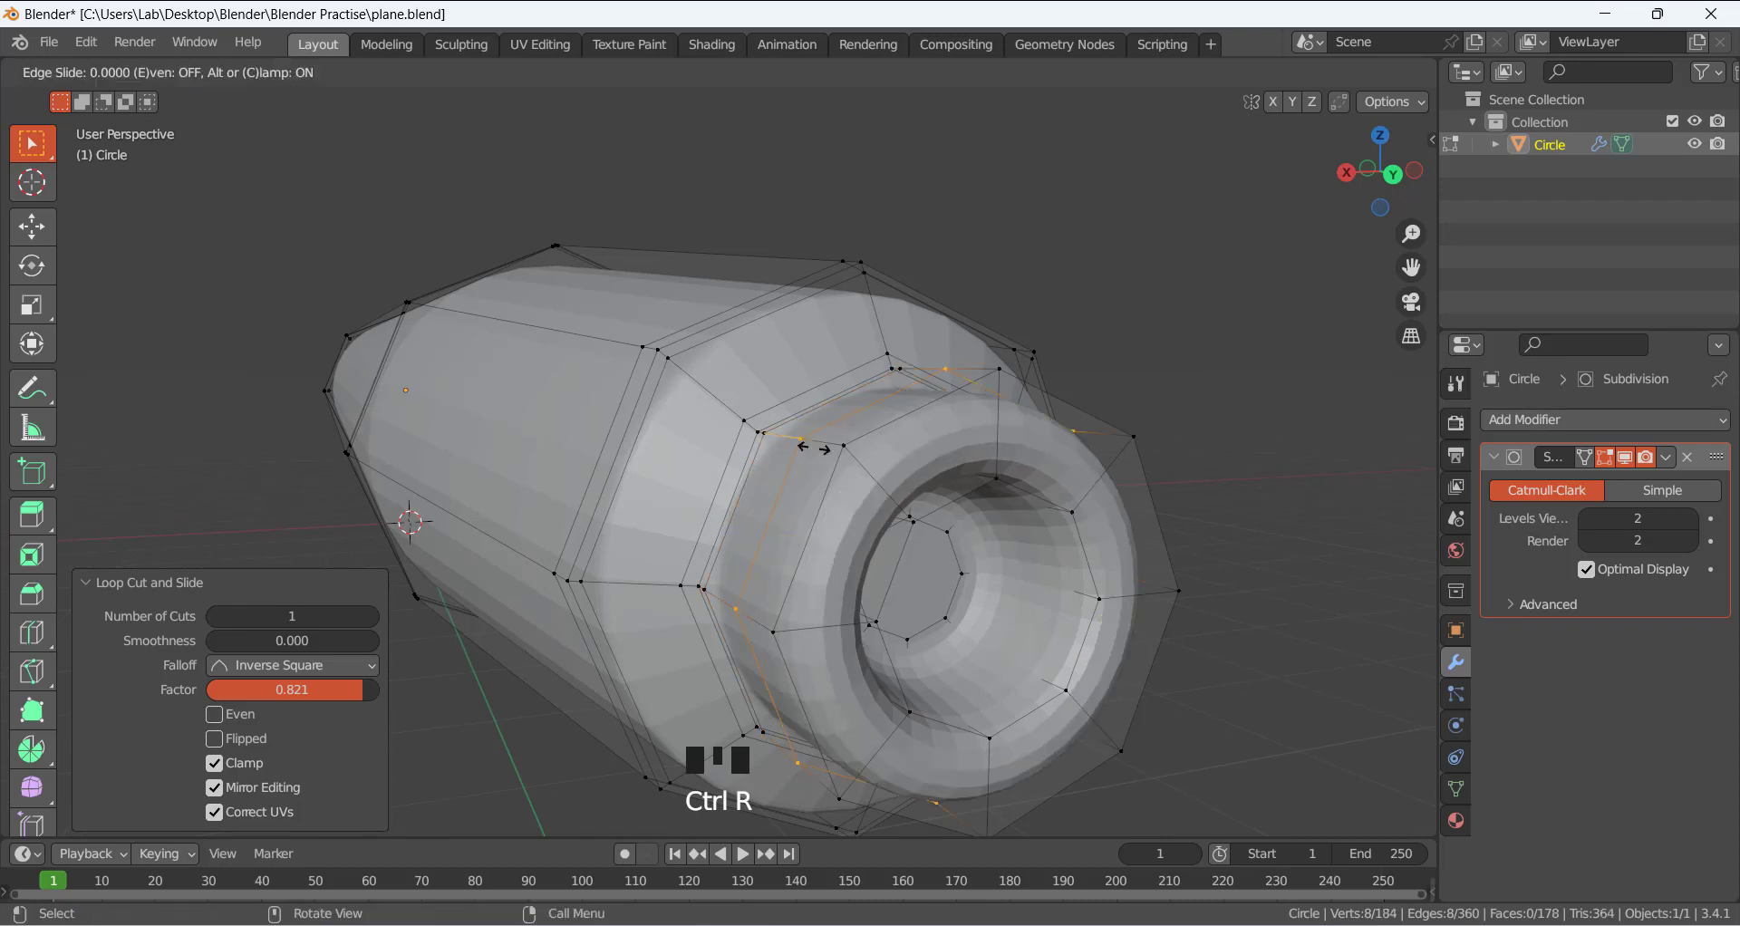
left_click(845, 468)
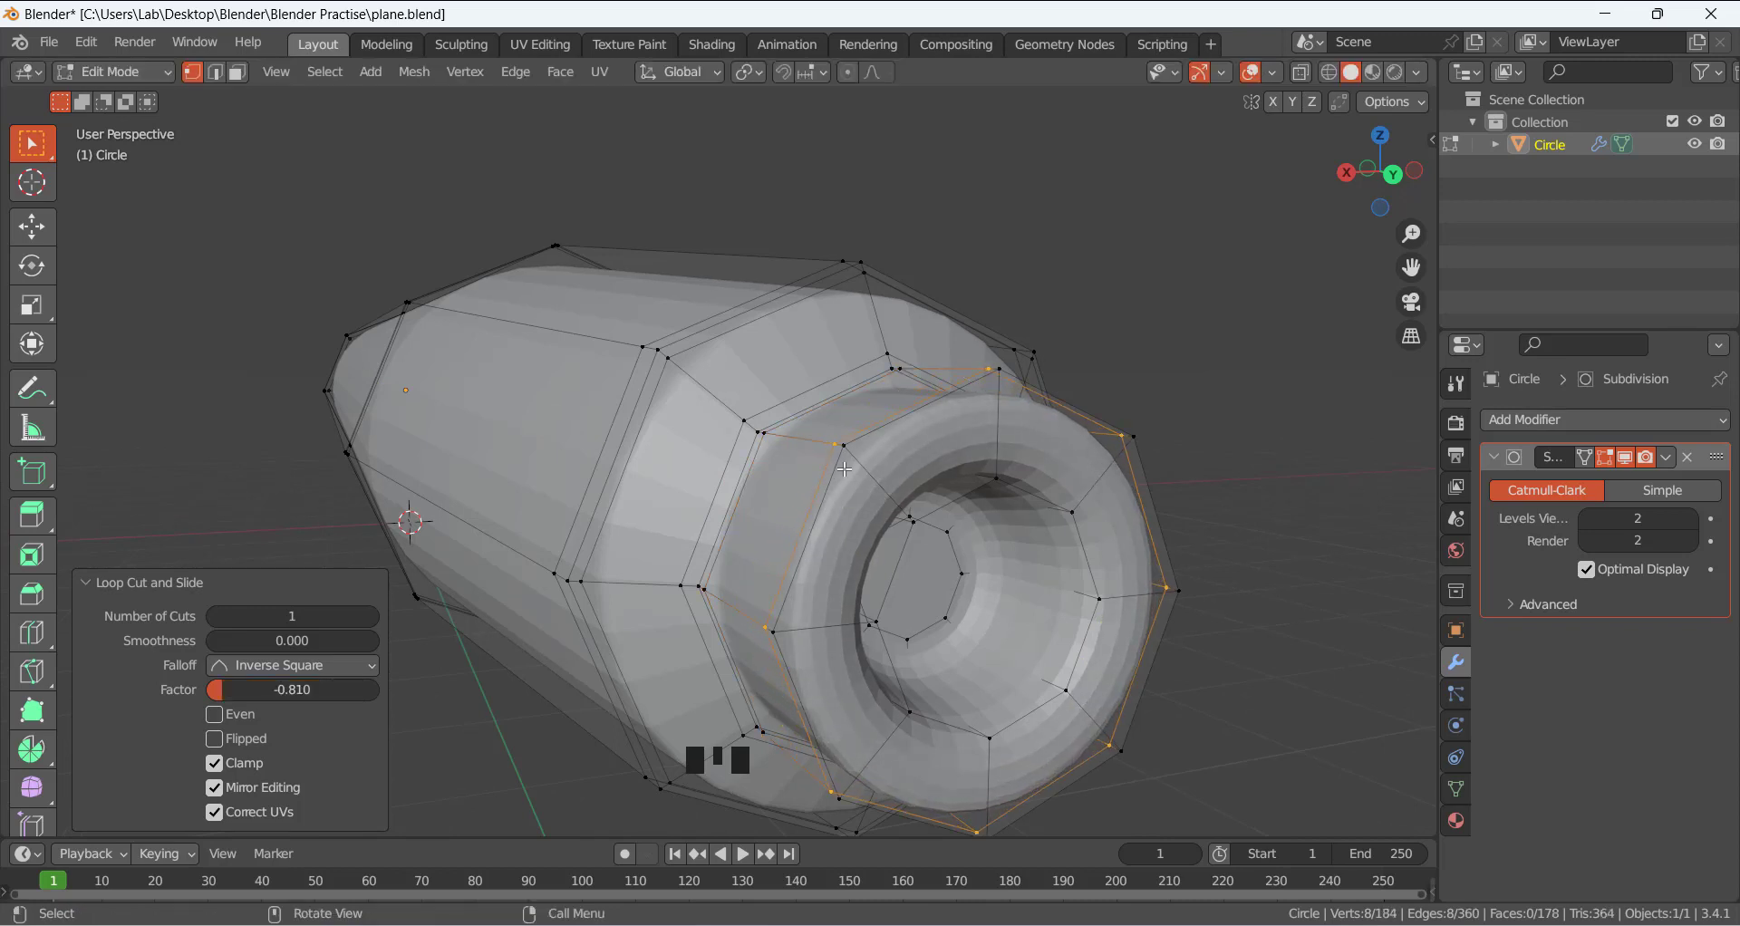
Add two loop cuts on the narrow end's rim face: near its outer edge with factor 0.653 and toward the hole with factor -0.286.
key("ctrl+r")
left_click(850, 494)
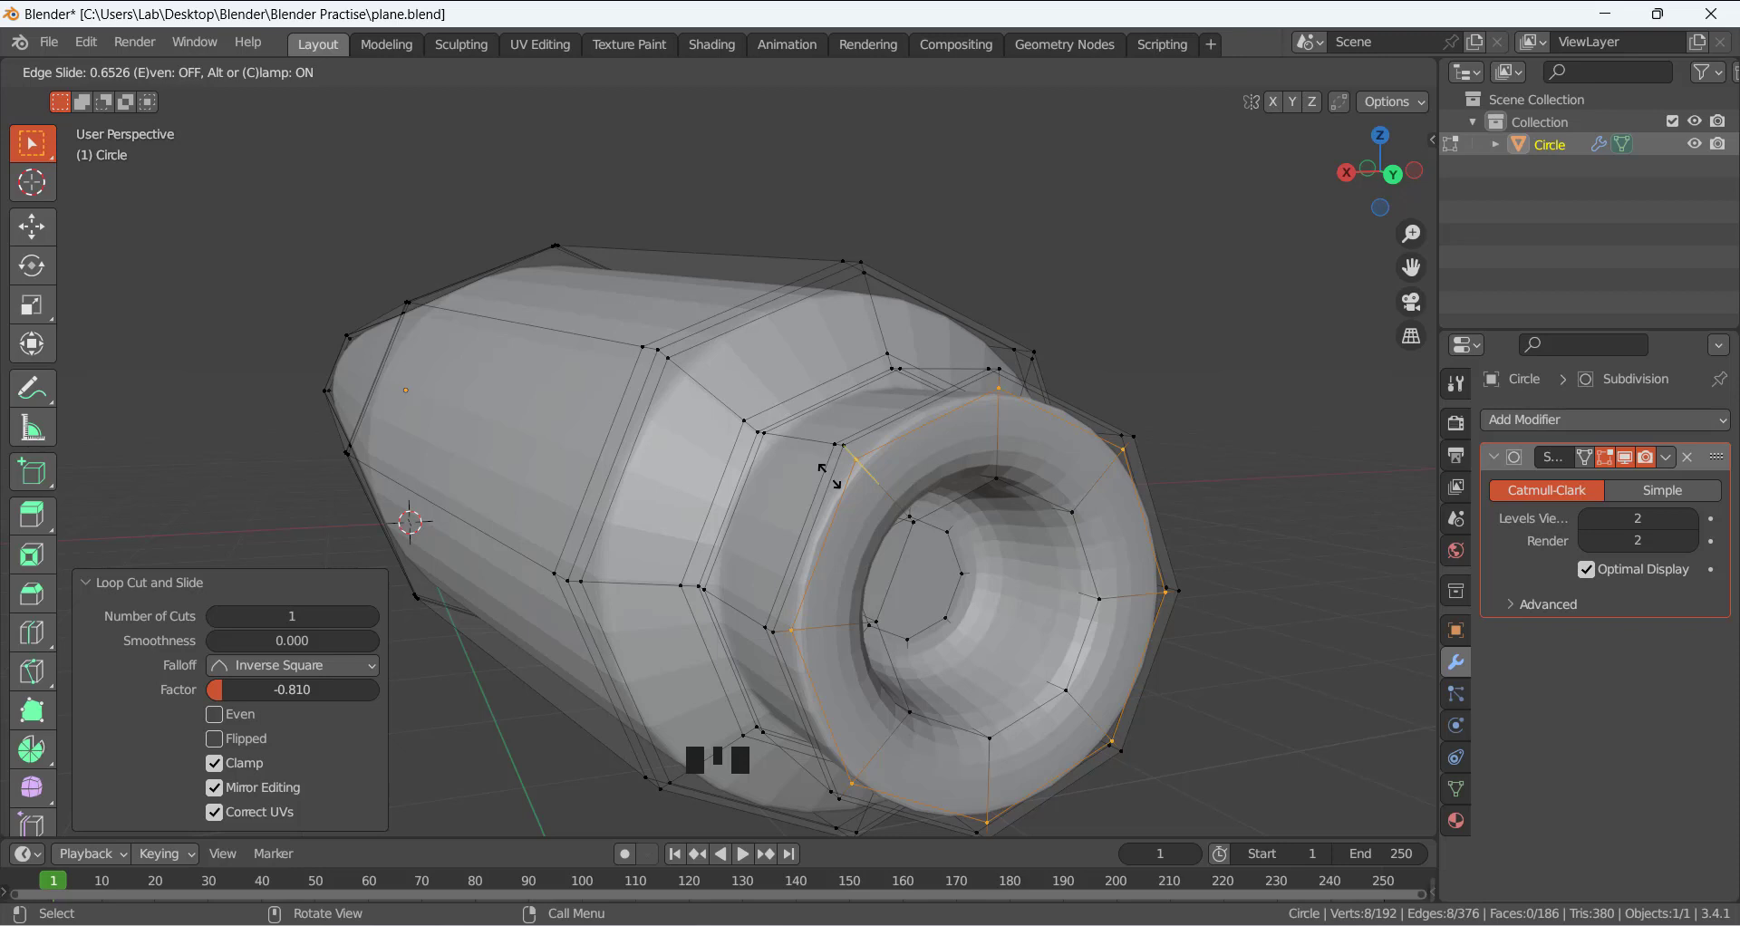
left_click(829, 473)
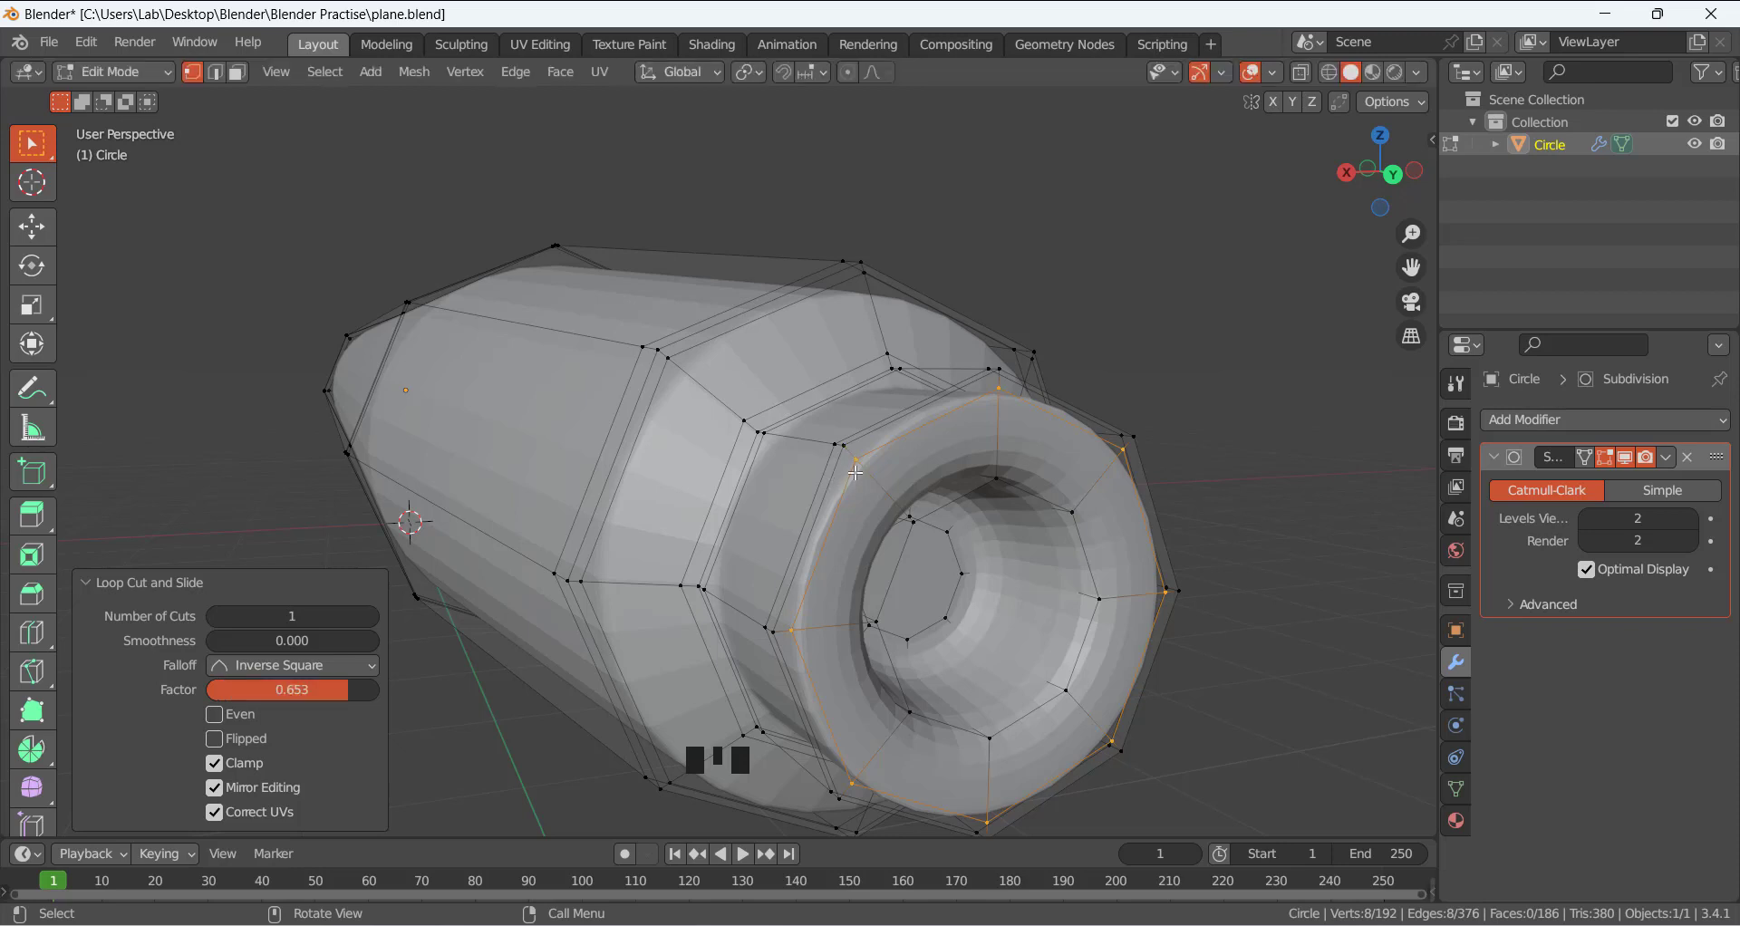
key("ctrl+r")
left_click(866, 518)
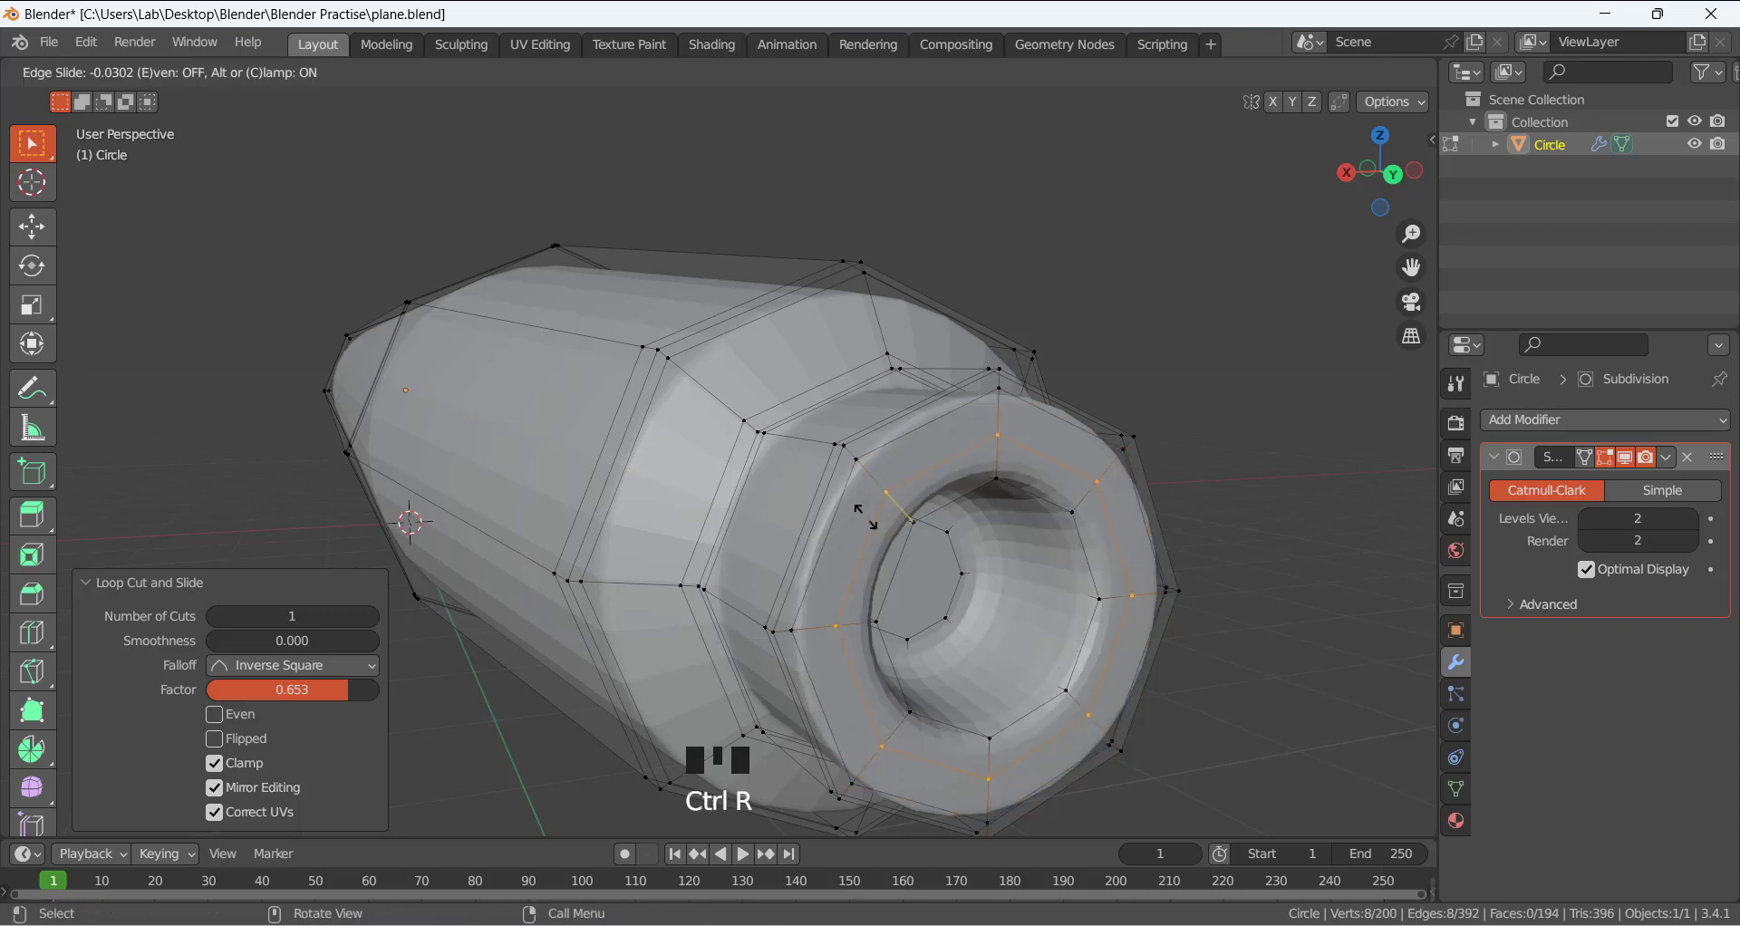
left_click(1006, 572)
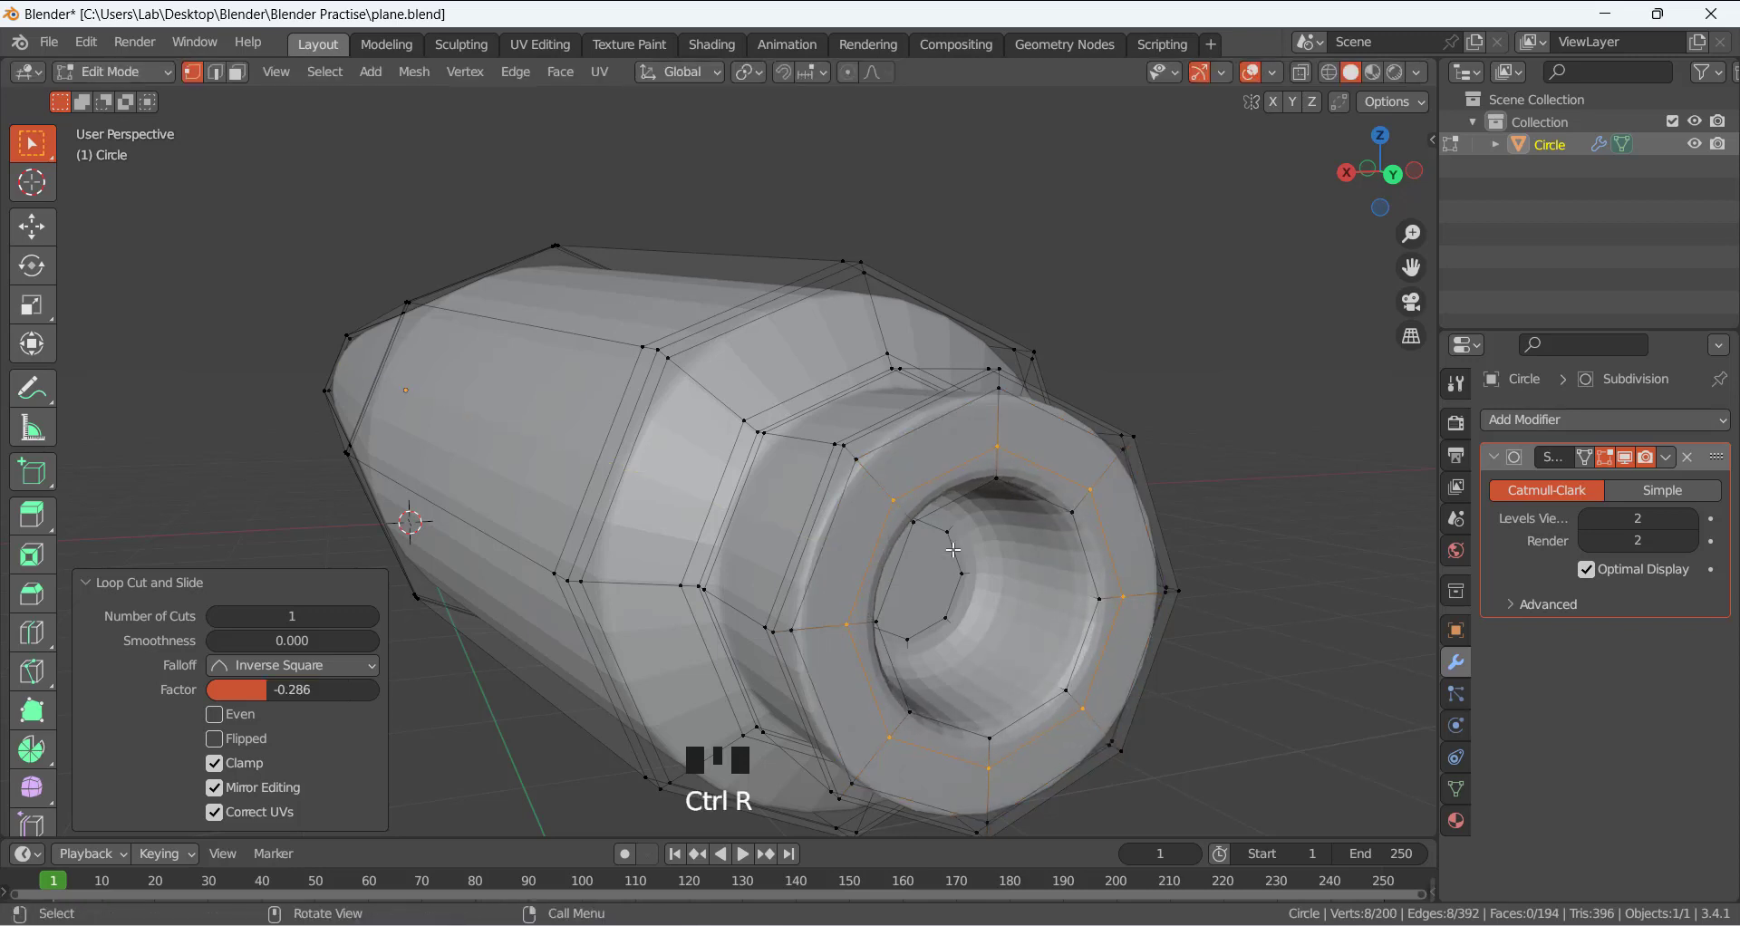
Add two loop cuts on the narrow end's recess wall: near the opening with factor 0.858 and near the floor with factor -0.747.
key("ctrl+r")
left_click(1013, 573)
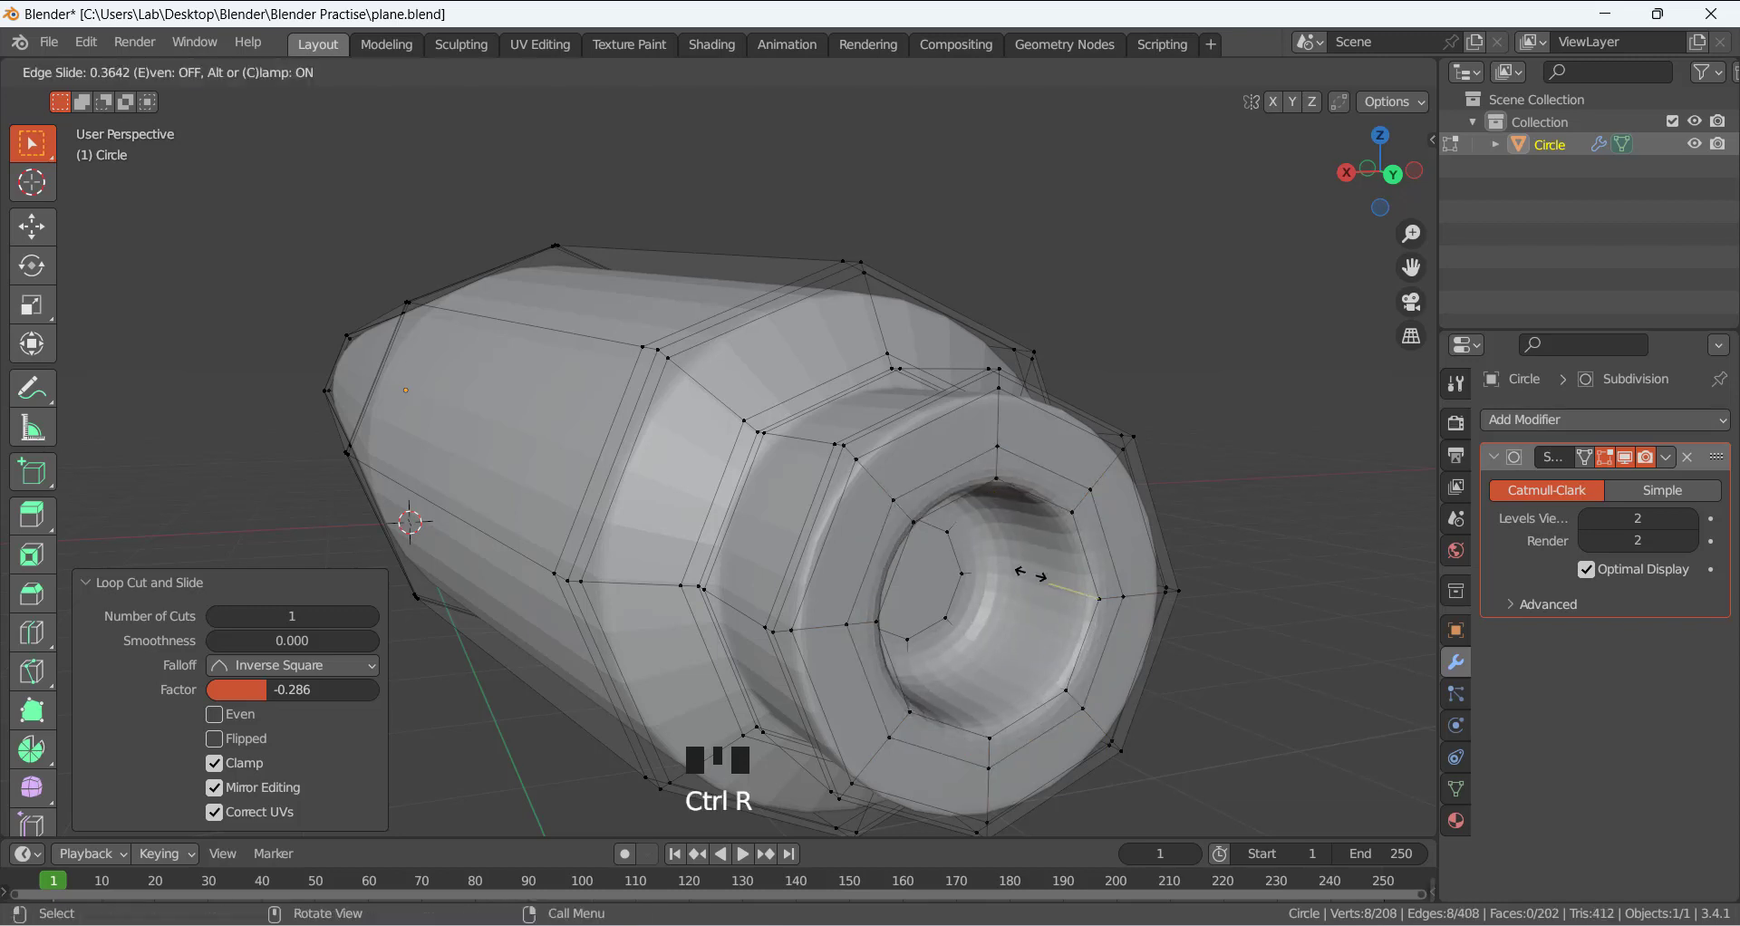
left_click(1054, 581)
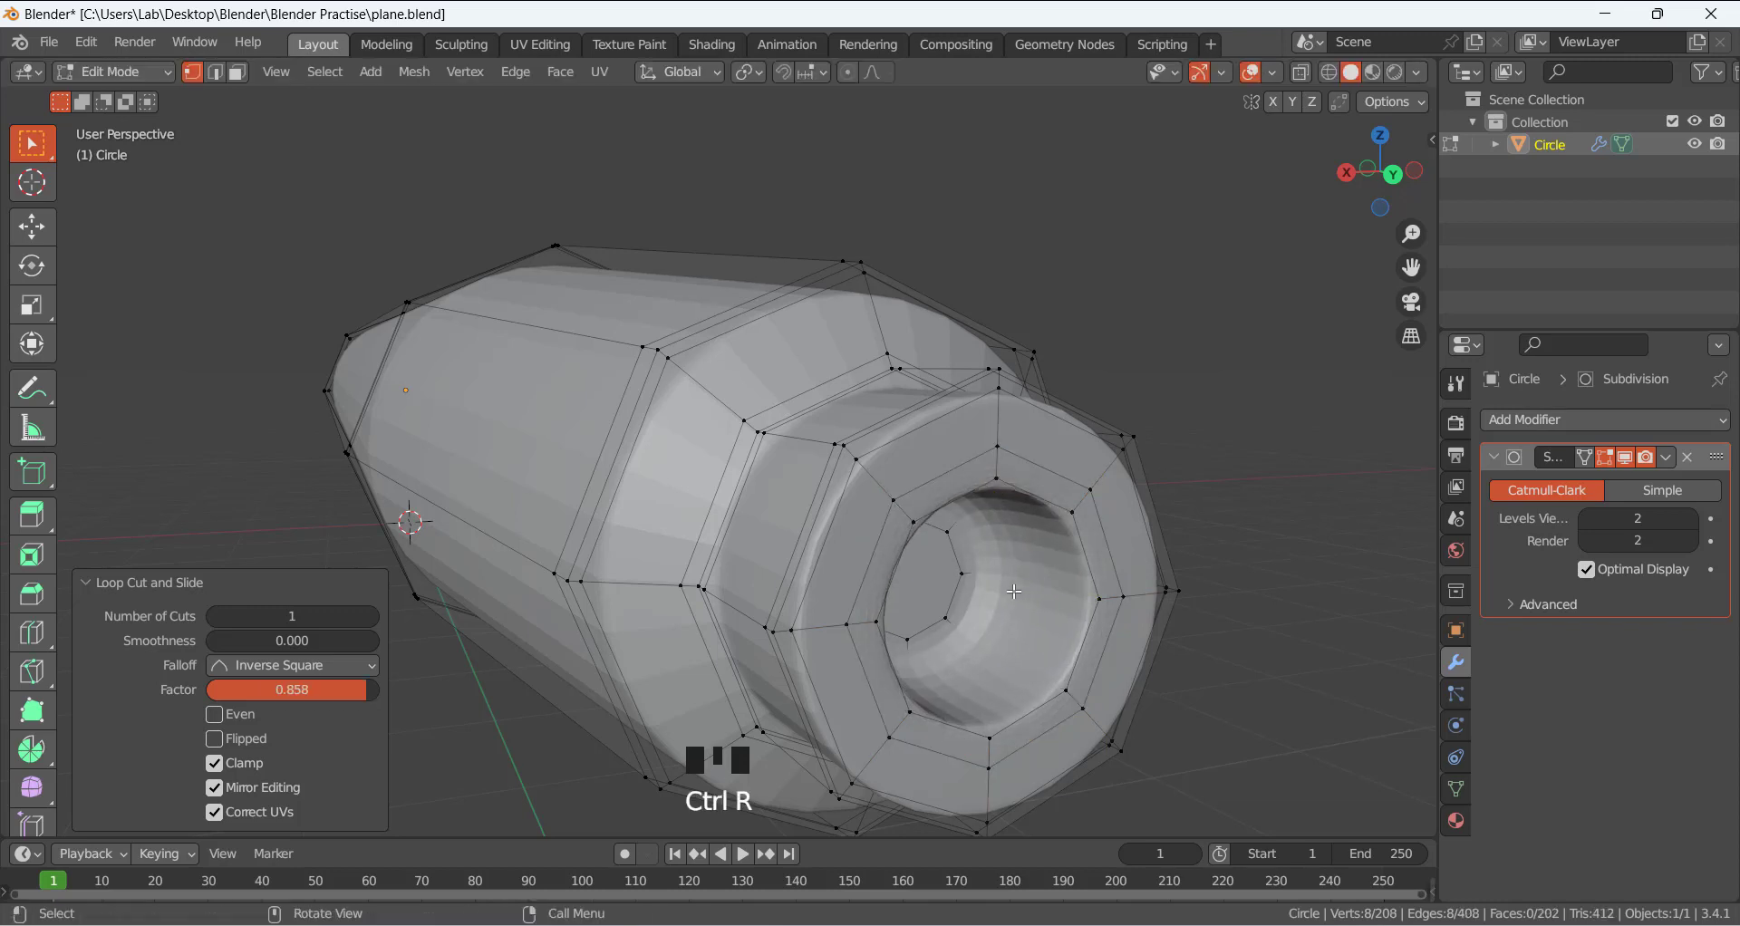
middle_click_drag(1054, 581, 1003, 583)
key("ctrl+r")
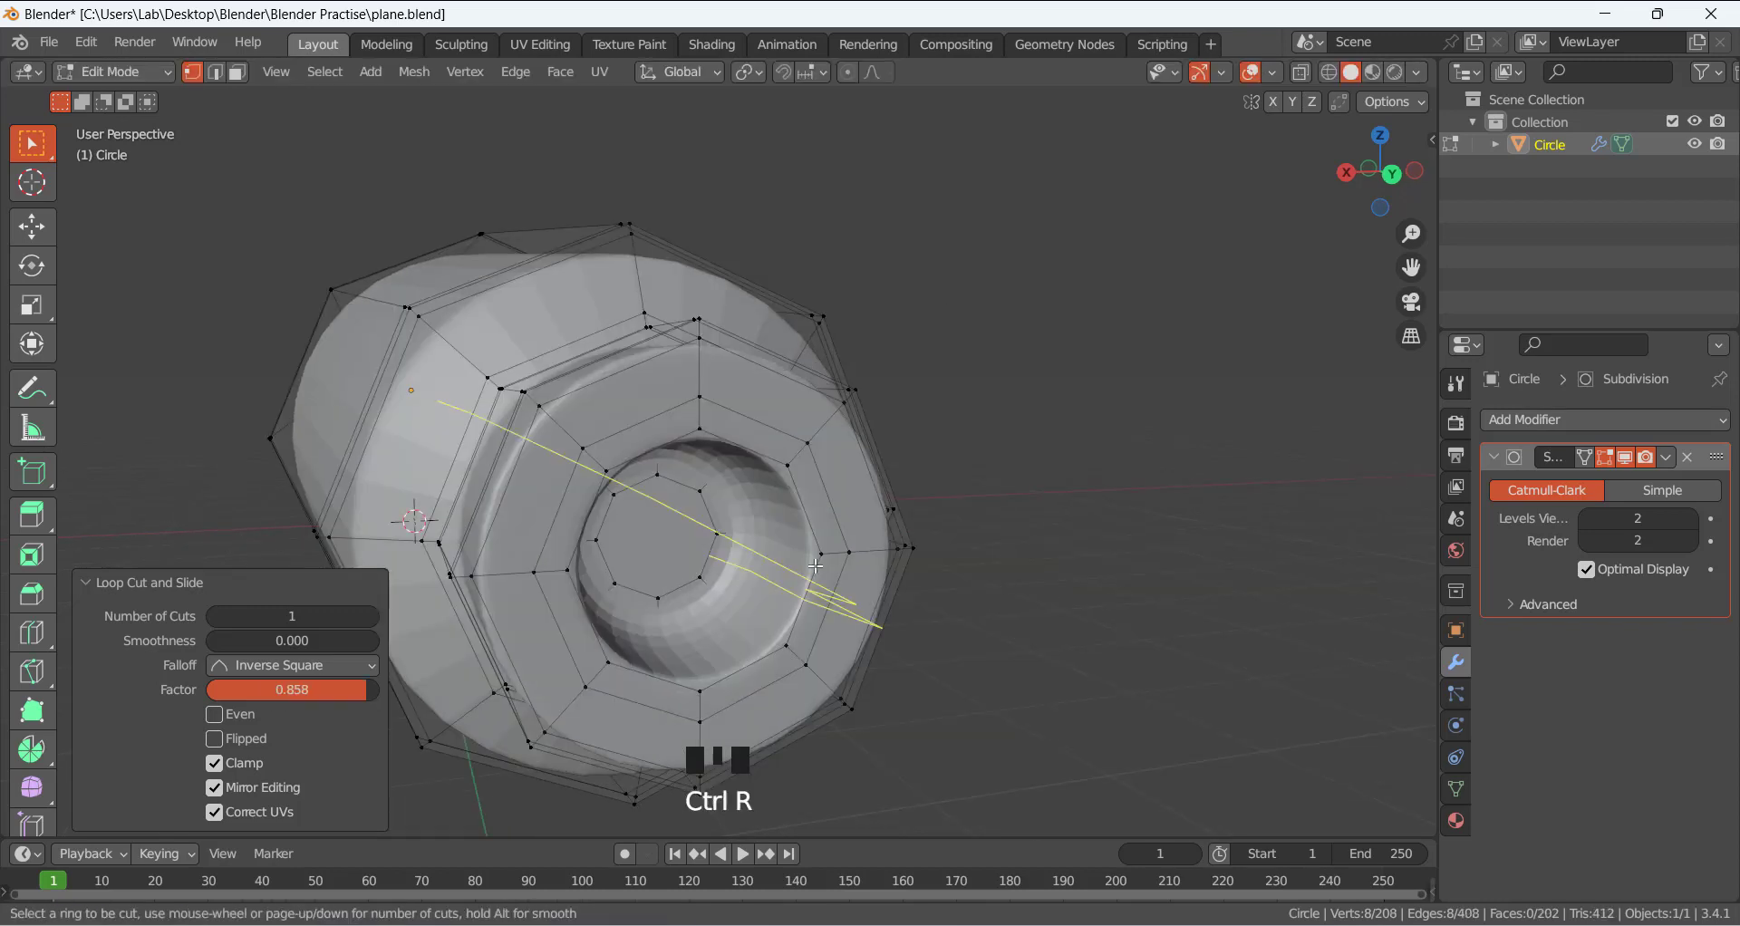
left_click(773, 542)
left_click(757, 536)
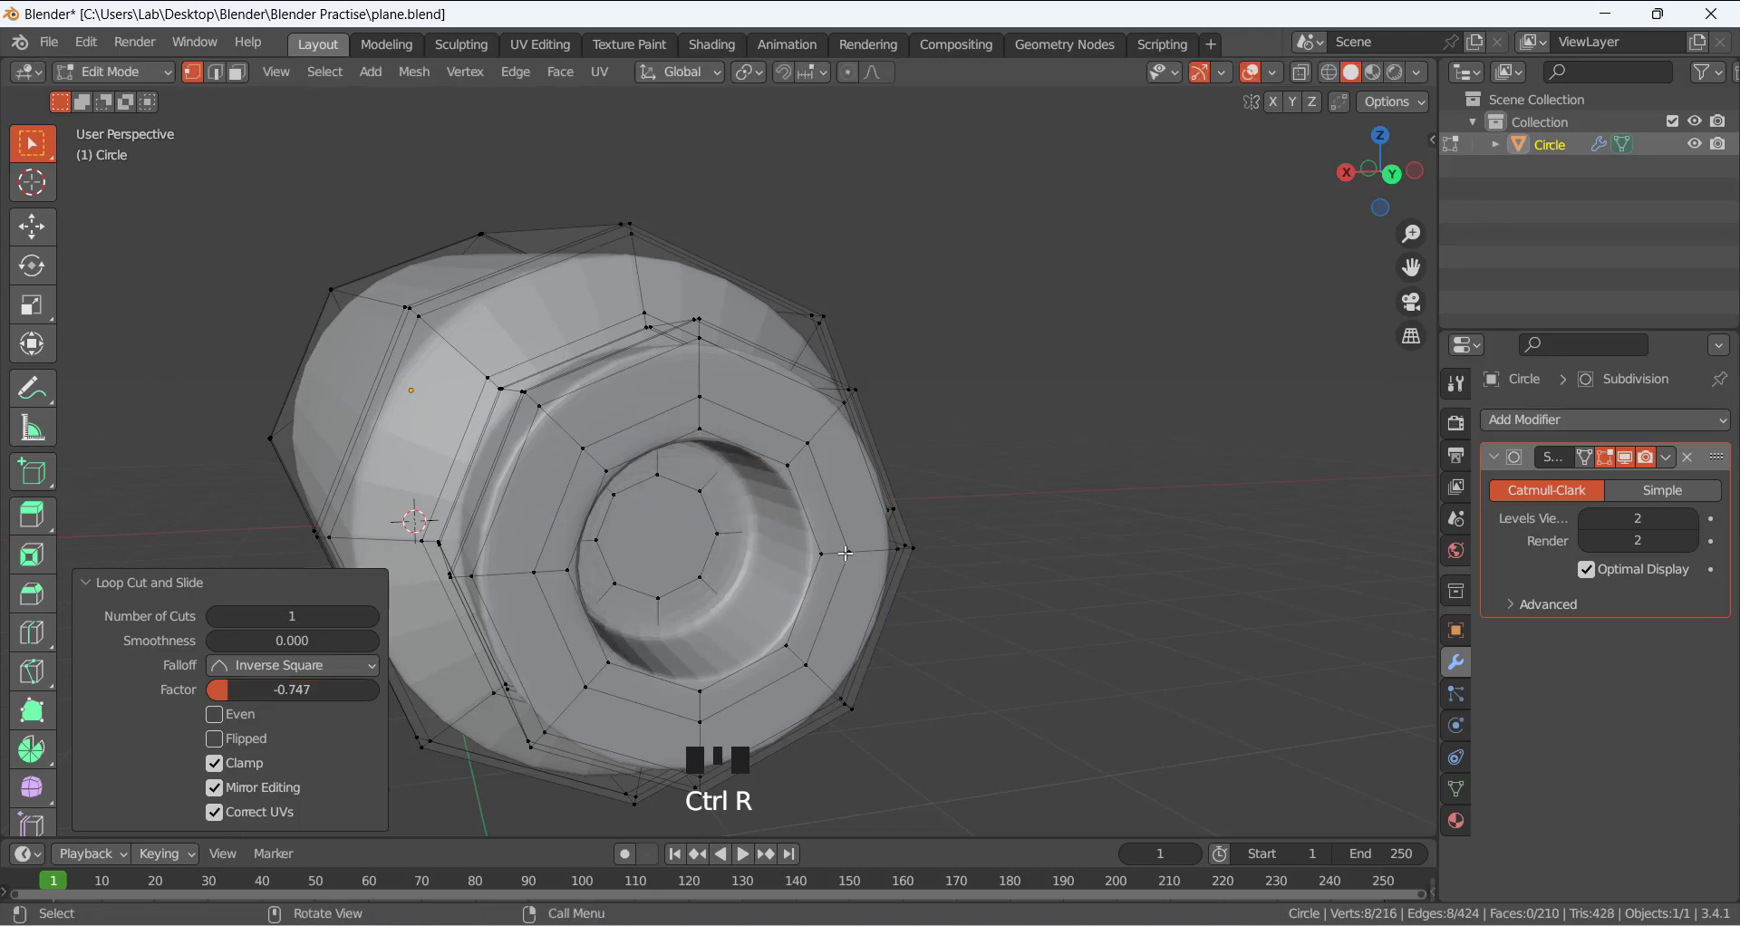
left_click(914, 548)
scroll(774, 560, "up", 5)
scroll(774, 561, "down", 5)
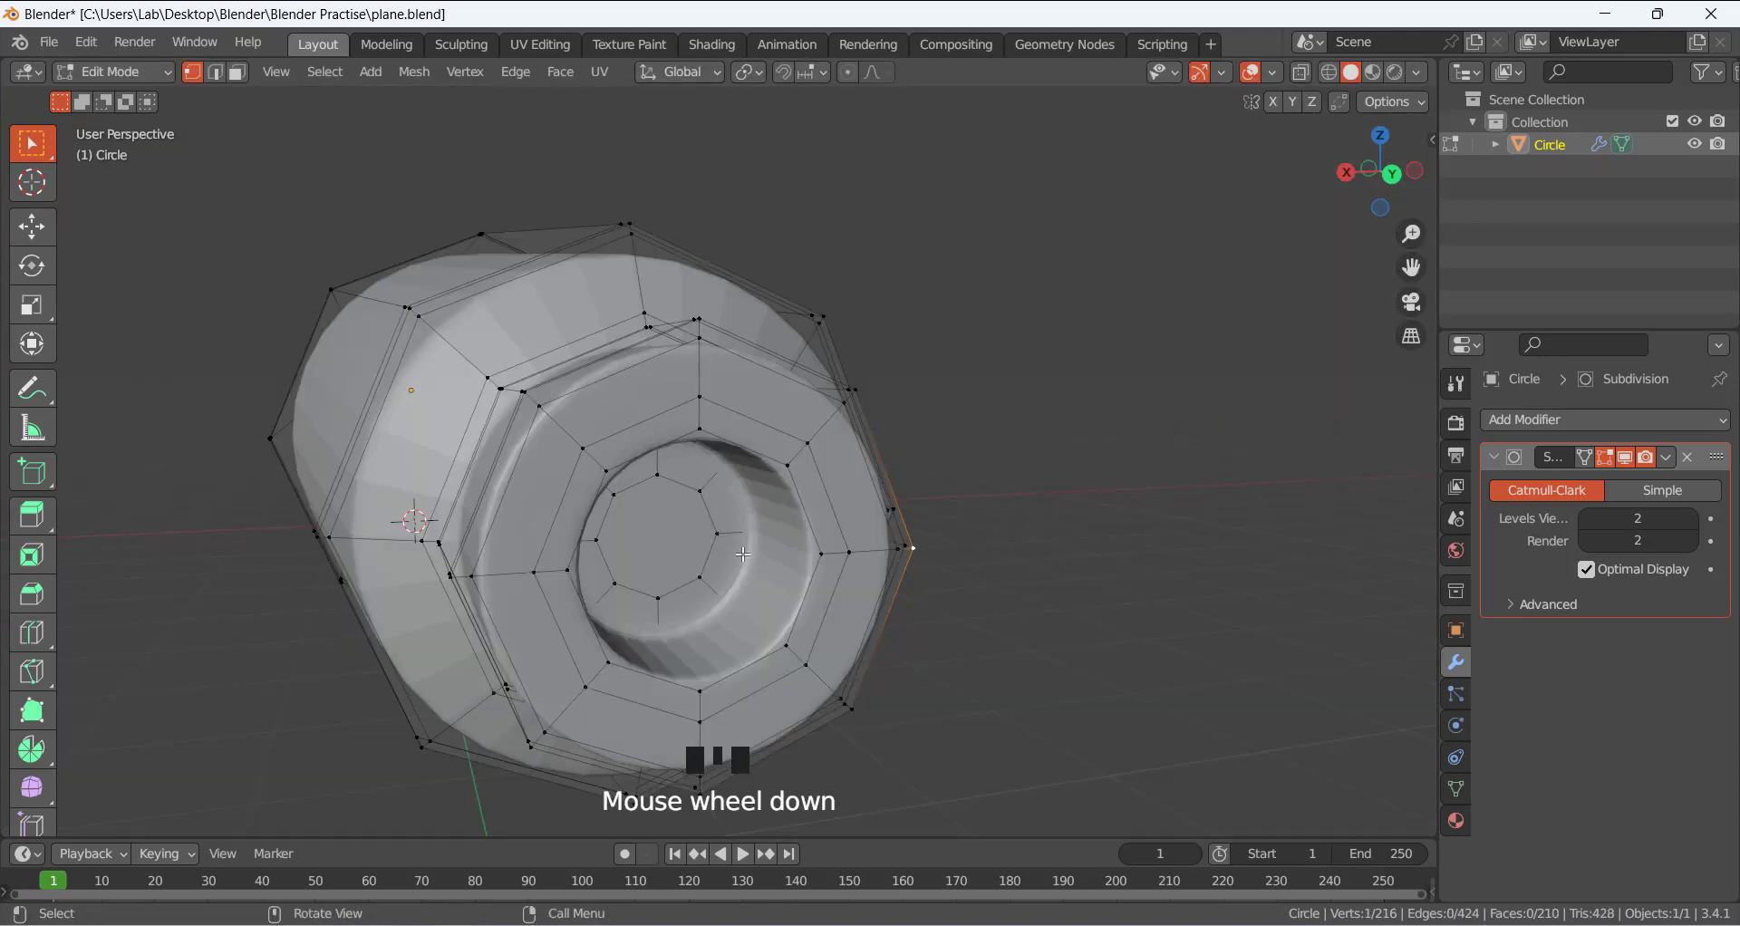
Apply smooth shading with Auto Smooth to the fuselage in Object Mode and deselect it.
middle_click_drag(740, 546, 794, 482)
scroll(870, 547, "down", 3)
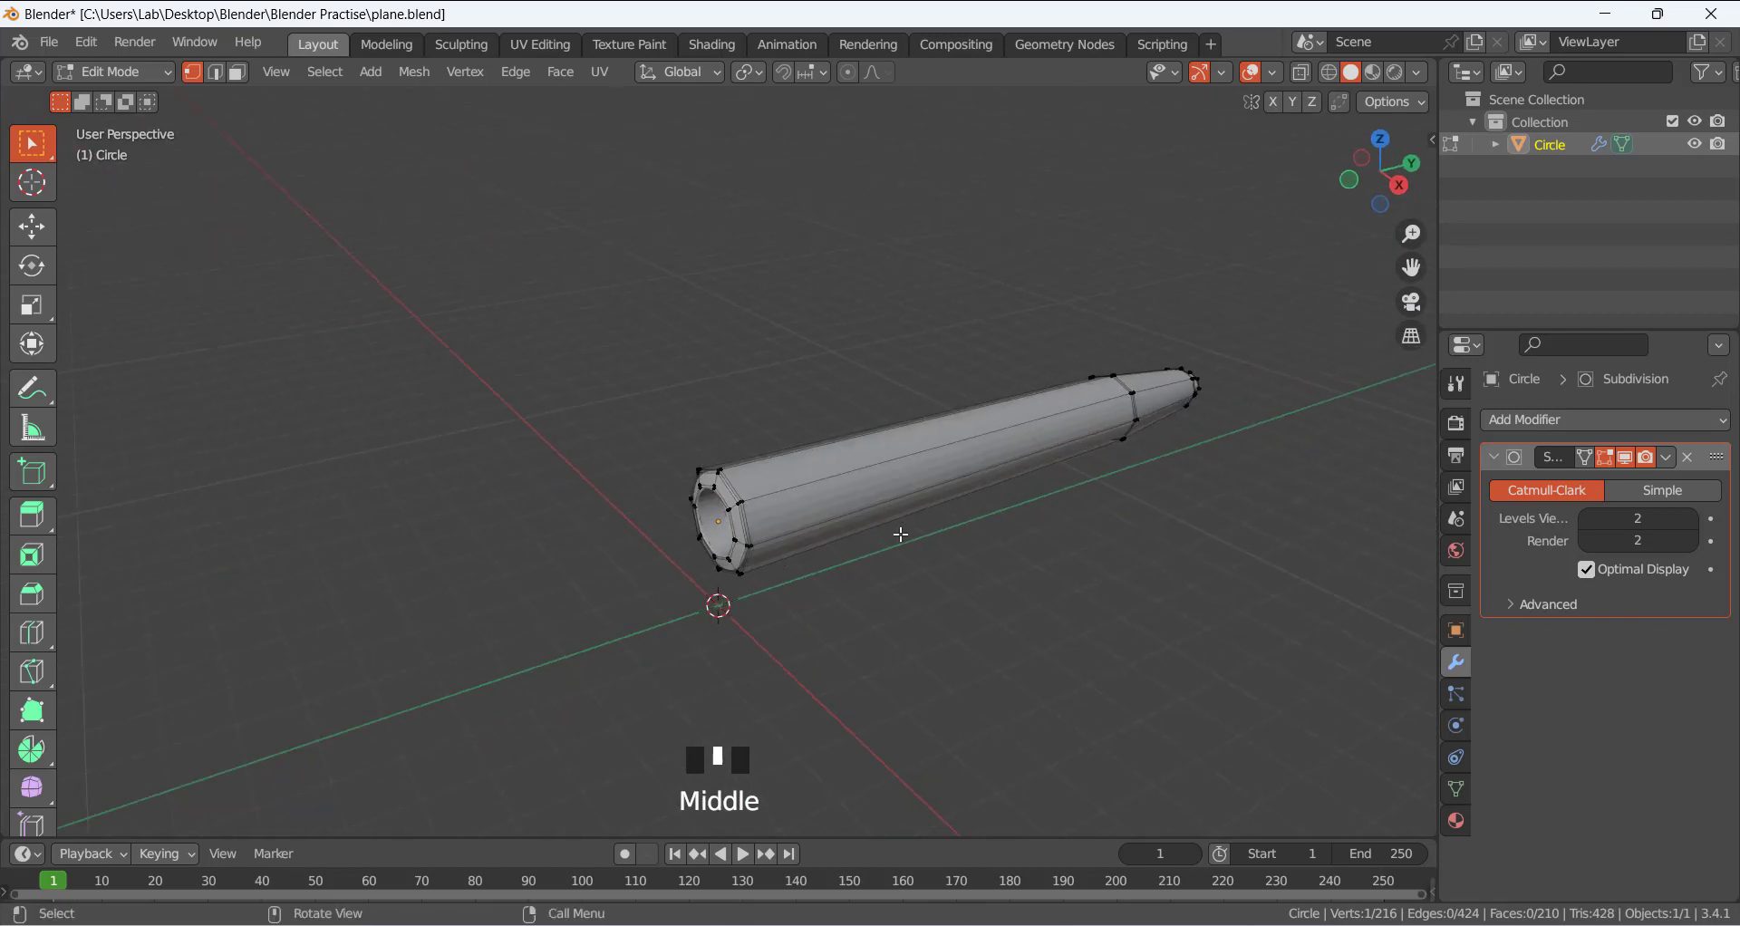
key("Tab")
scroll(855, 498, "up", 1)
right_click(852, 500)
left_click(755, 438)
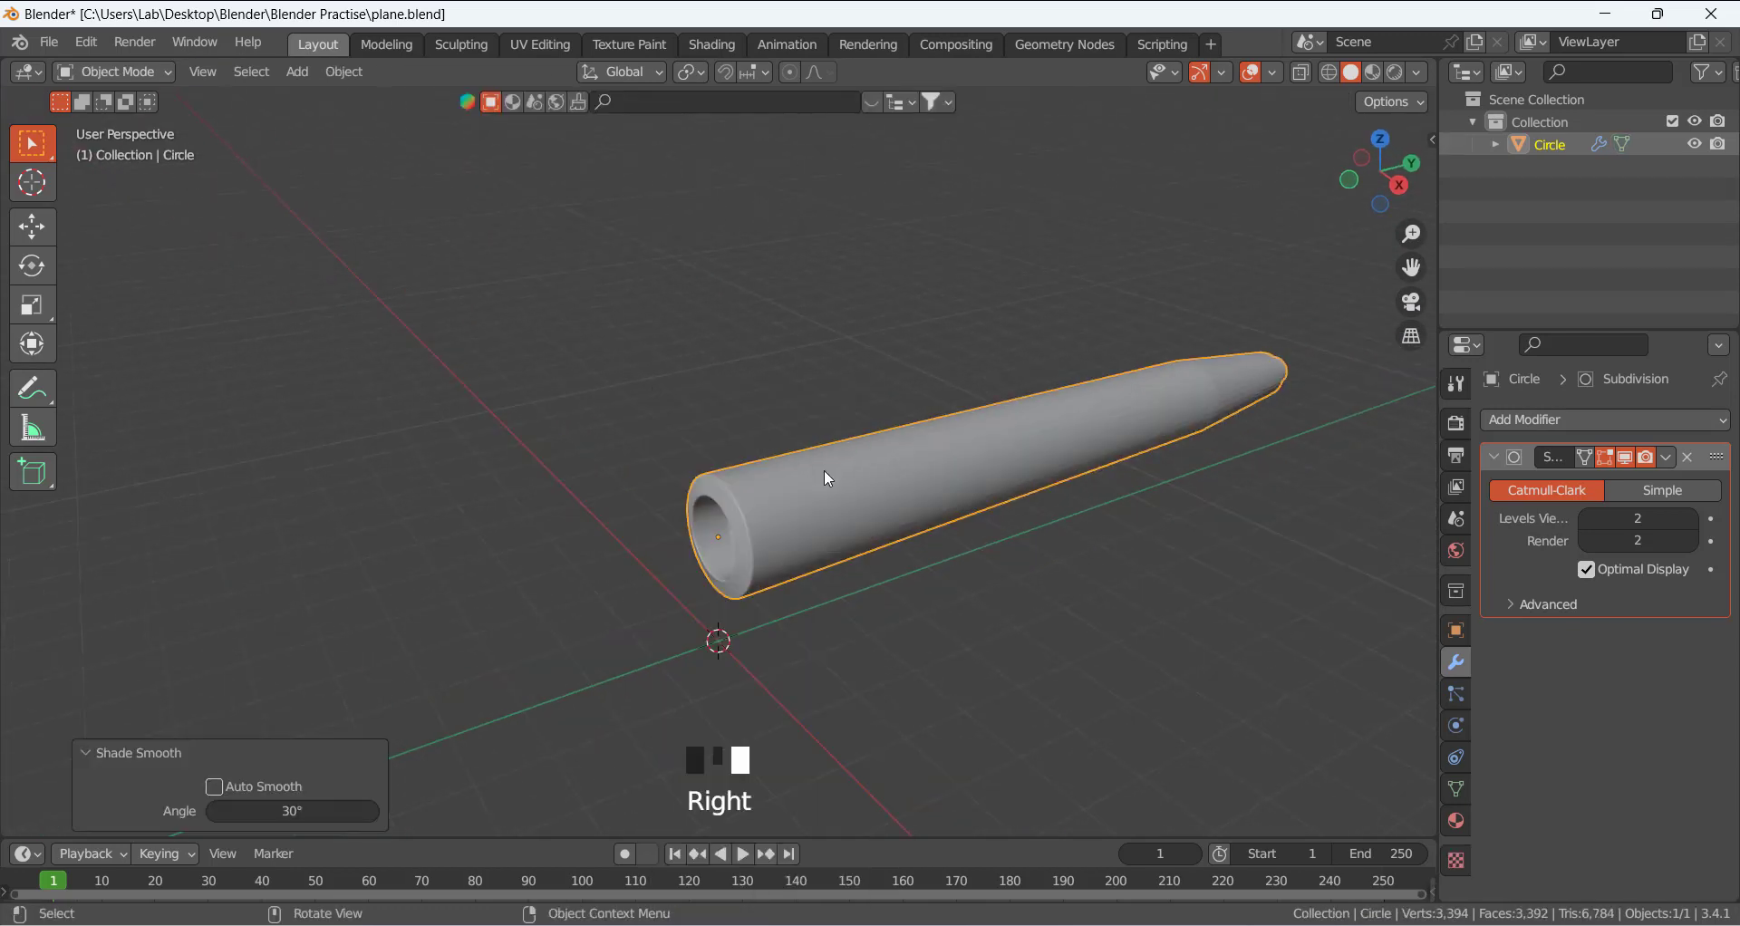
left_click(218, 785)
left_click(696, 634)
scroll(1064, 478, "down", 2)
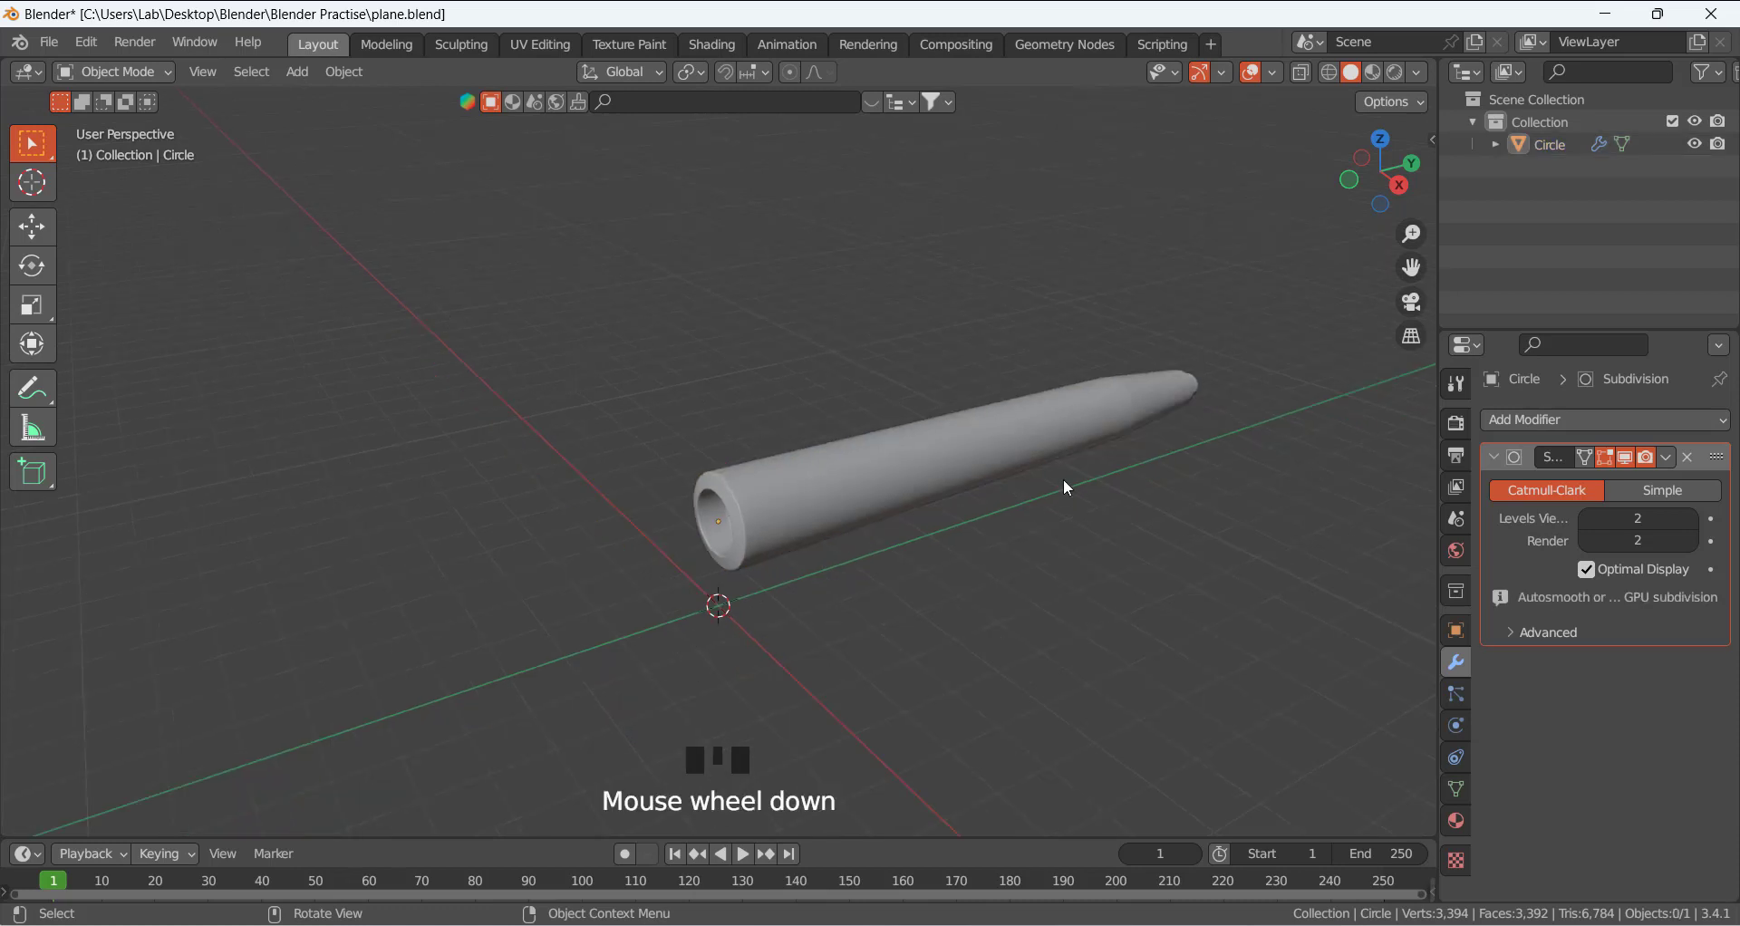
In right-side wireframe view, select the fuselage from the middle ring to the narrow end and move it -1.6697 m along Y.
middle_click_drag(1064, 475, 940, 430)
key("Tab")
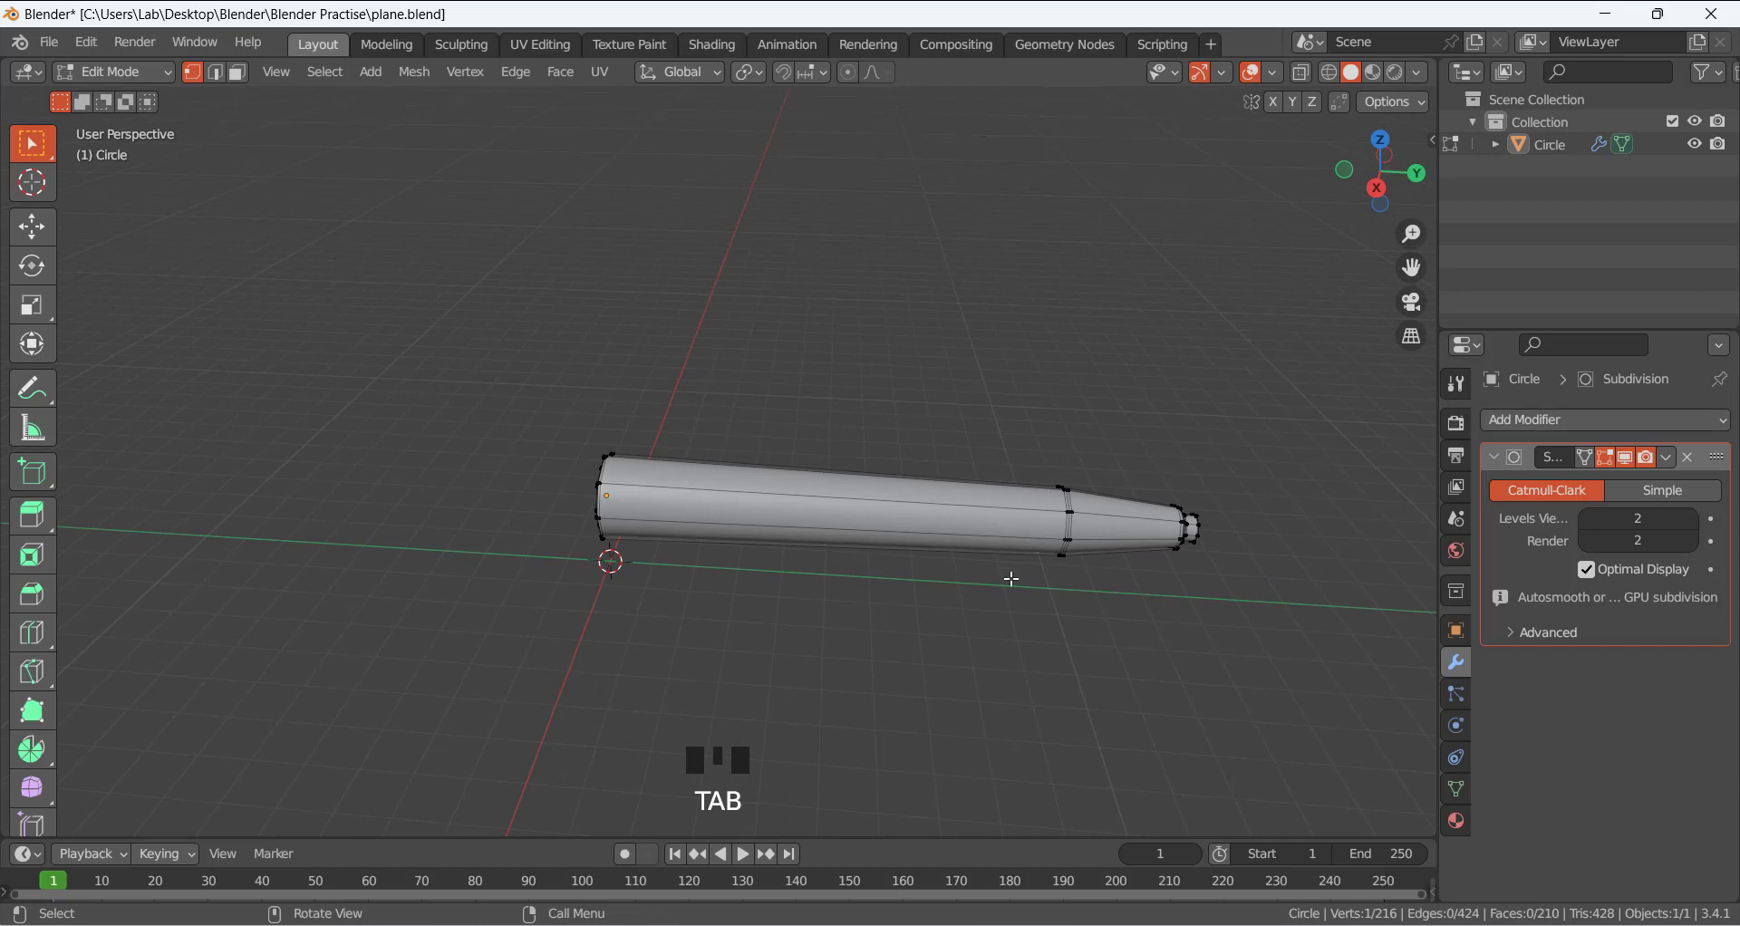
key("KP_3")
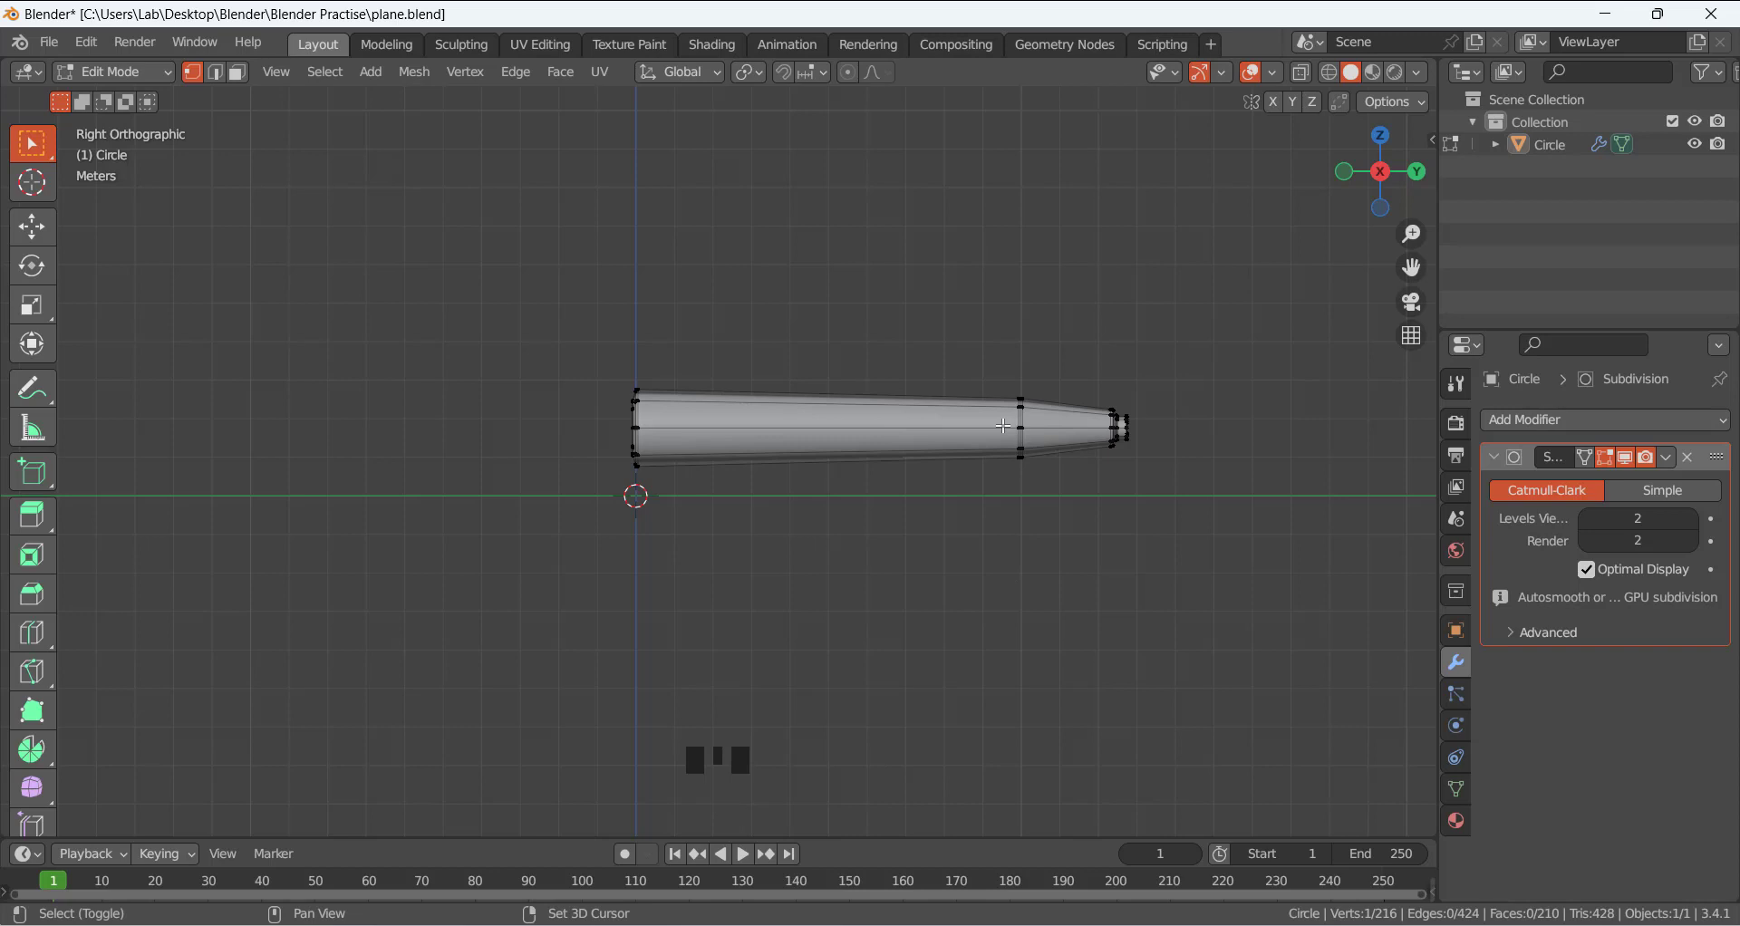
key("shift+z")
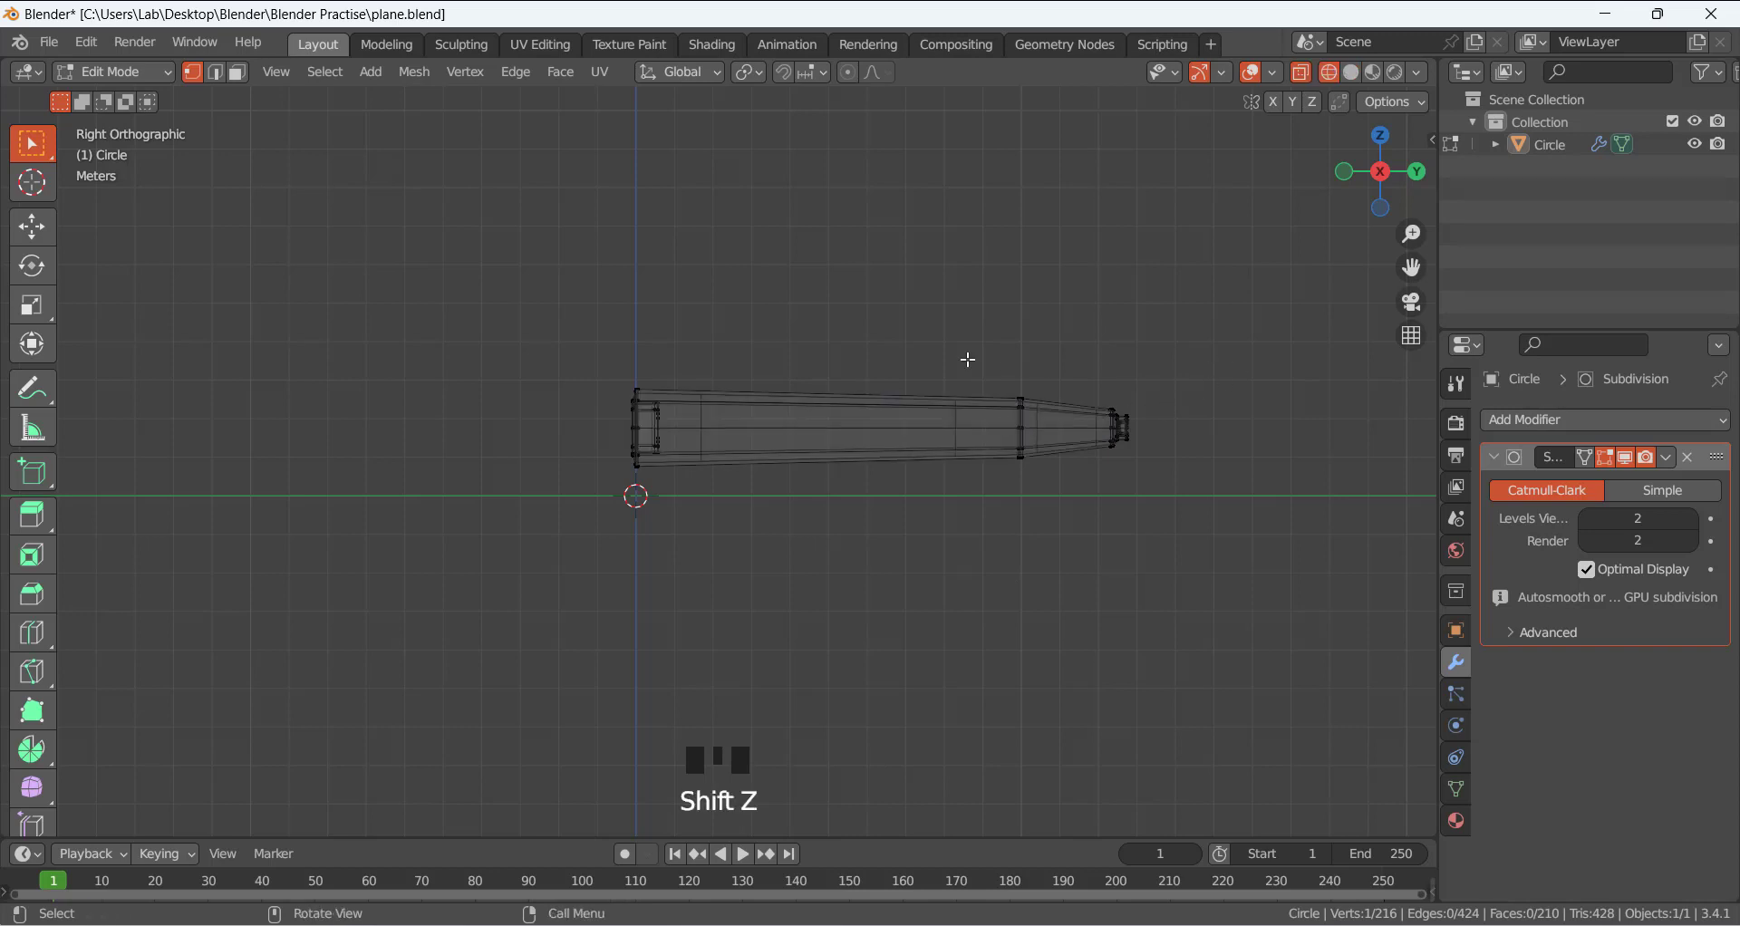
left_click_drag(842, 271, 1210, 541)
key("g")
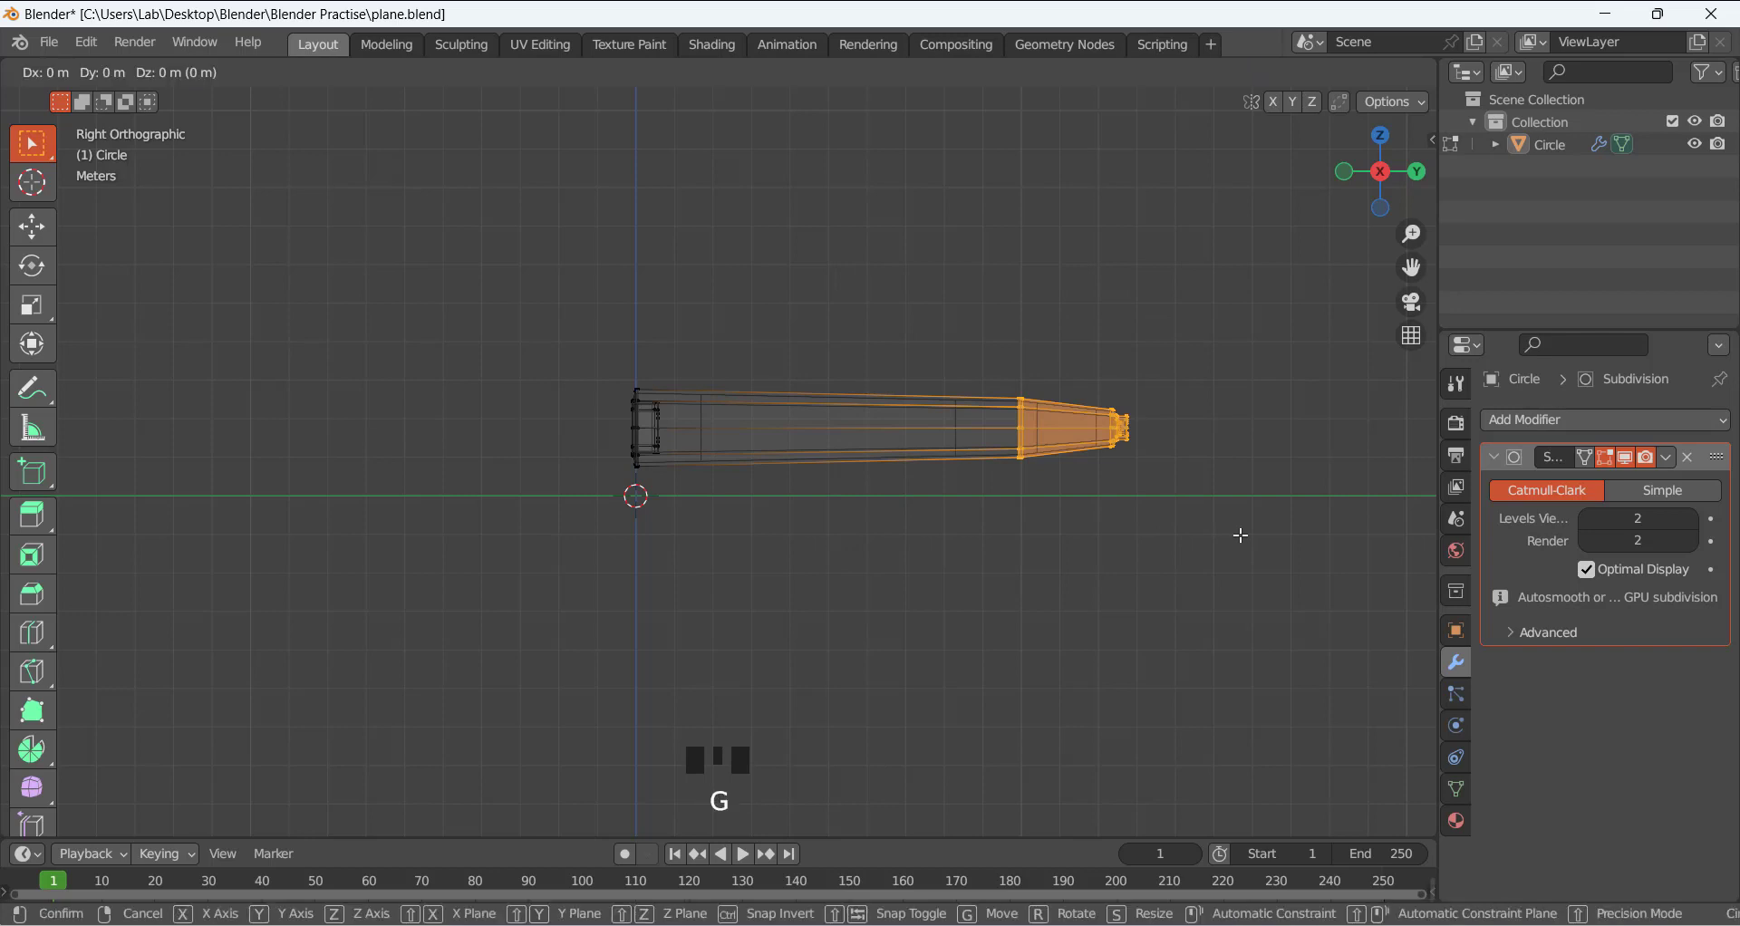
key("y")
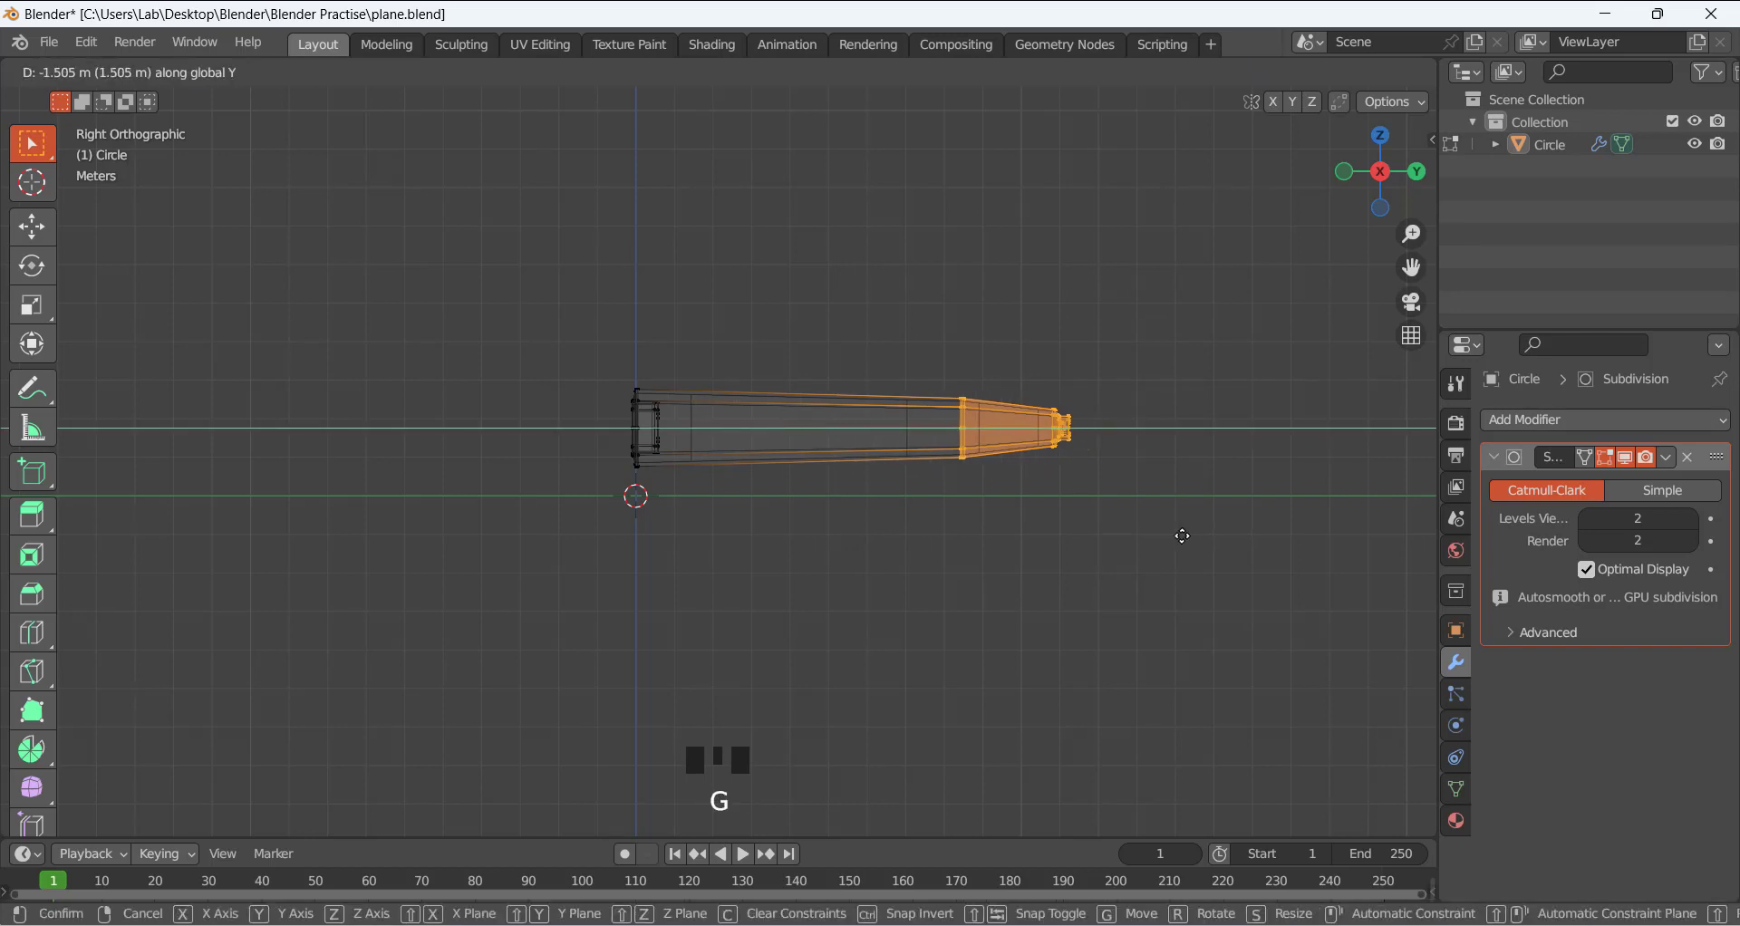
left_click(1176, 539)
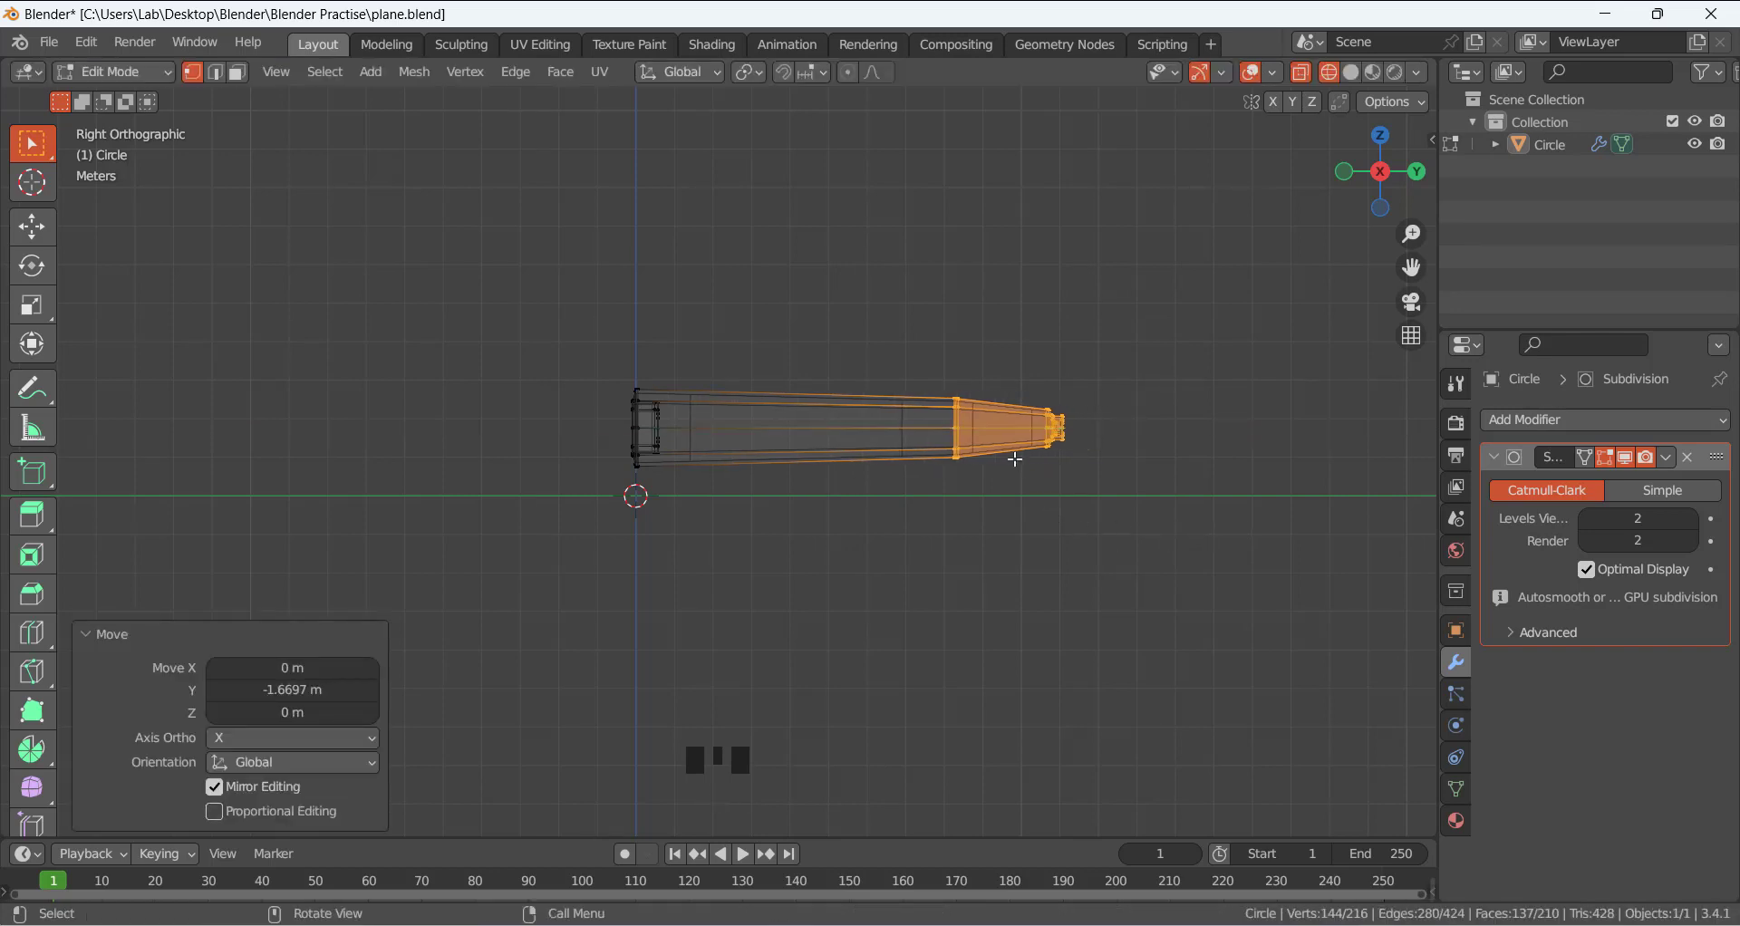
Return to Object Mode with solid shading and check the shortened fuselage from its wide end.
middle_click_drag(1015, 459, 1029, 533)
left_click(1003, 563)
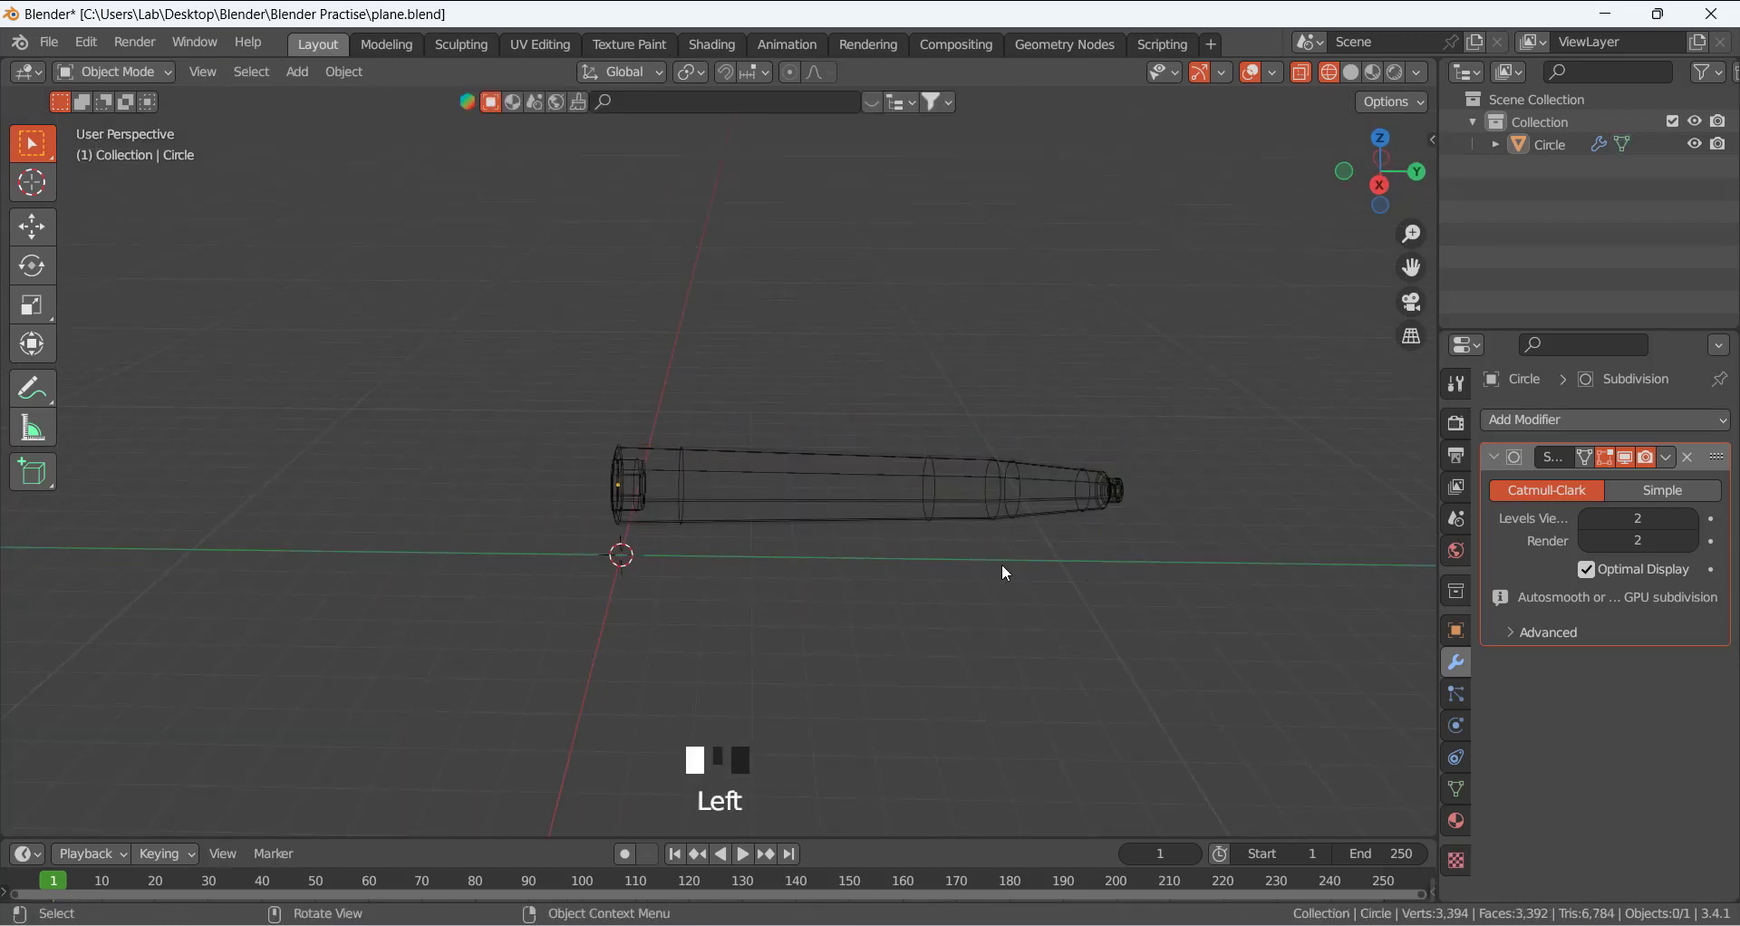
key("shift+z")
key("Tab")
scroll(980, 500, "up", 1)
middle_click_drag(986, 500, 970, 458)
scroll(1042, 540, "up", 2)
scroll(752, 470, "down", 2)
middle_click_drag(751, 470, 794, 469)
scroll(854, 449, "up", 2)
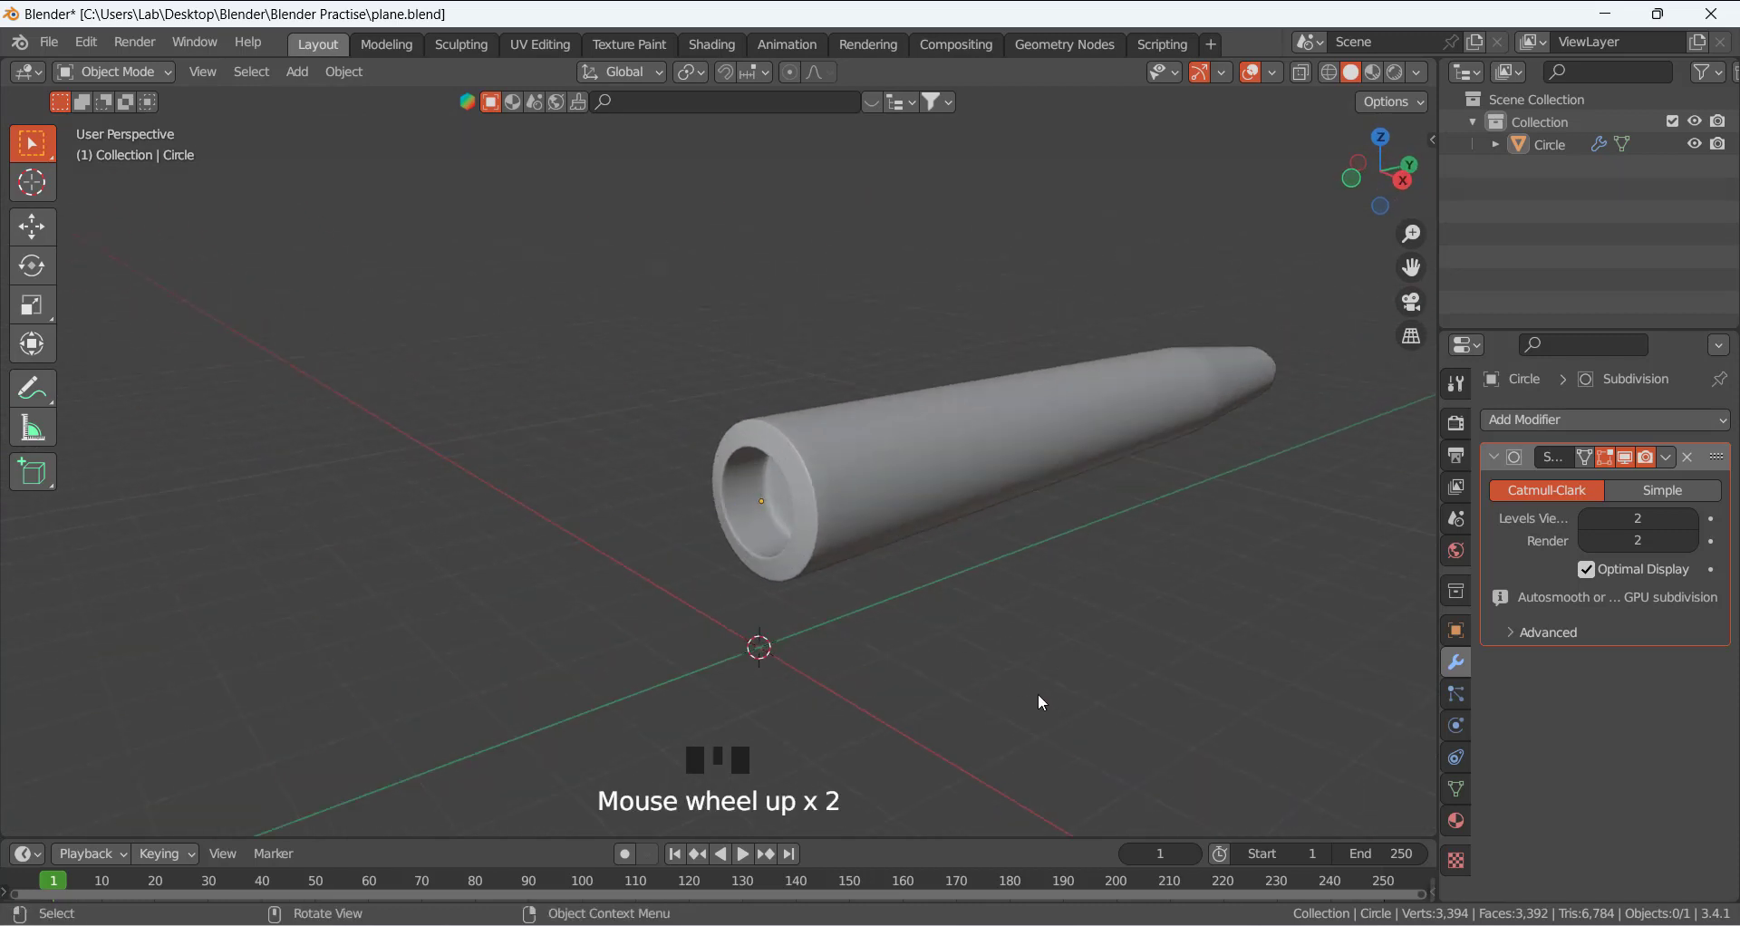